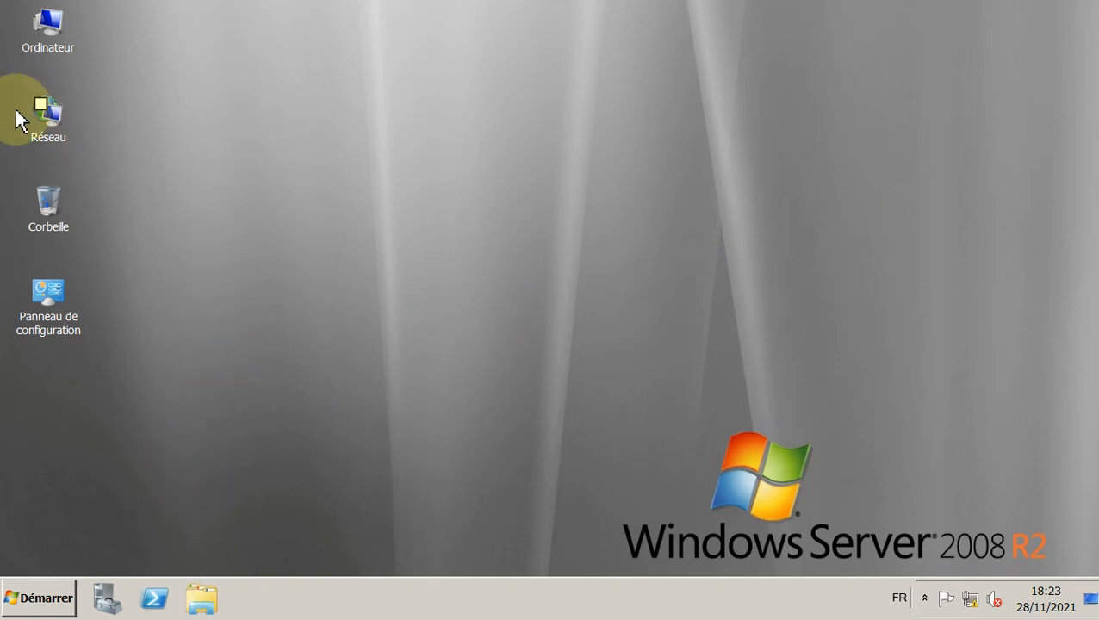
Step: On Windows 7, view Client2-PC's system properties showing WORKGROUP, then move to the Client1 machine
left_click(2, 135)
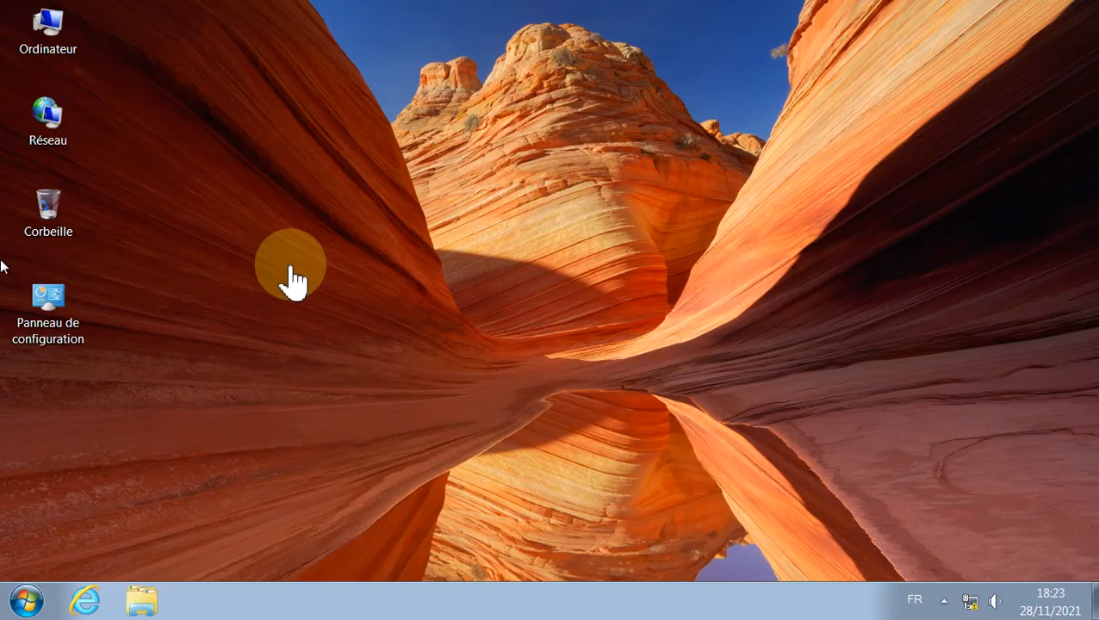
left_click(27, 609)
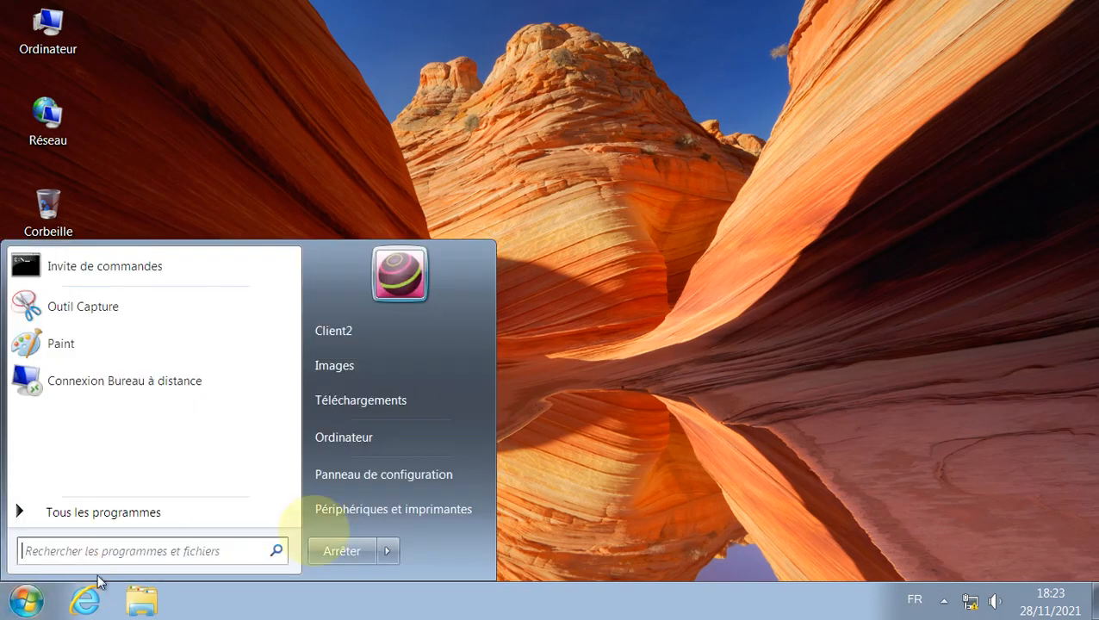
left_click(449, 439)
left_click(300, 79)
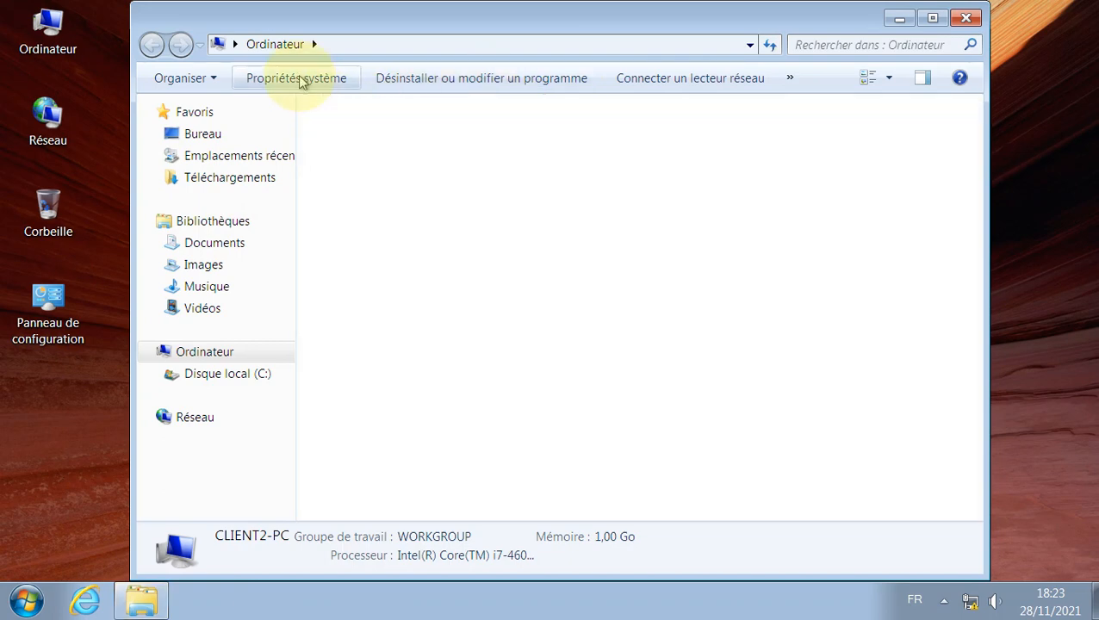
scroll(801, 345, "down", 3)
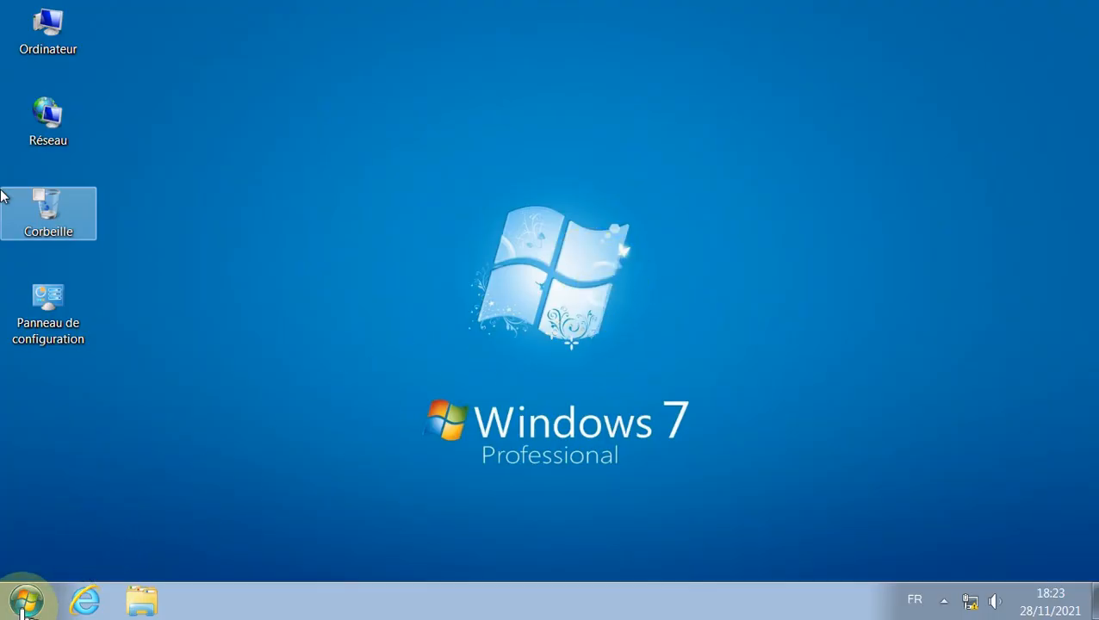
left_click(26, 602)
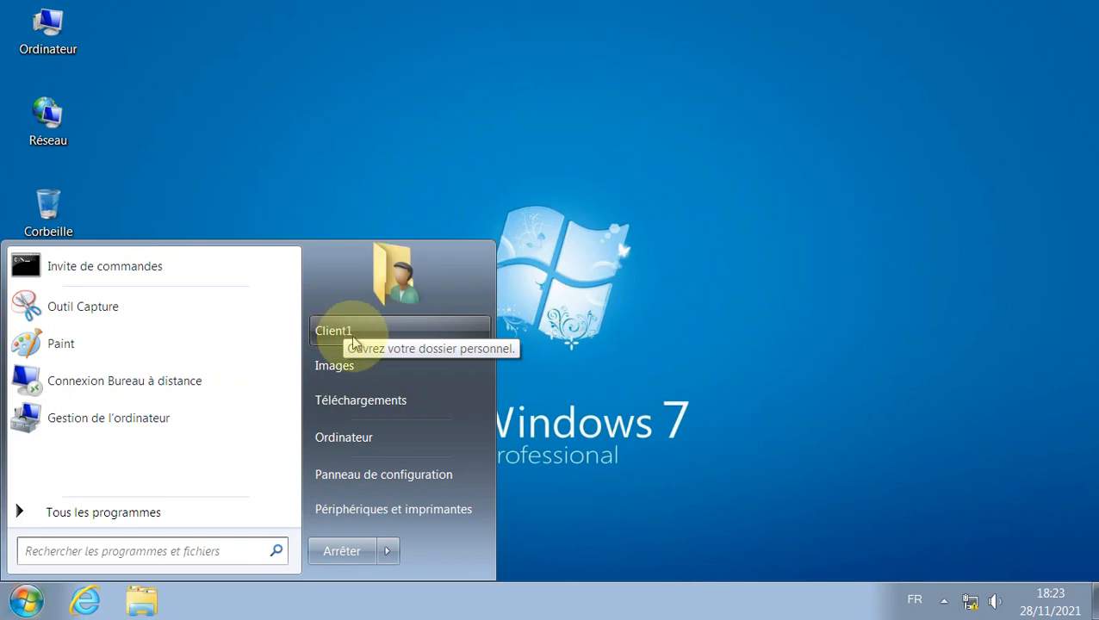
Step: Confirm in Client1-PC's system properties that it belongs to domaine1.local, then return to Client2
left_click_drag(382, 469, 533, 320)
key("super+e")
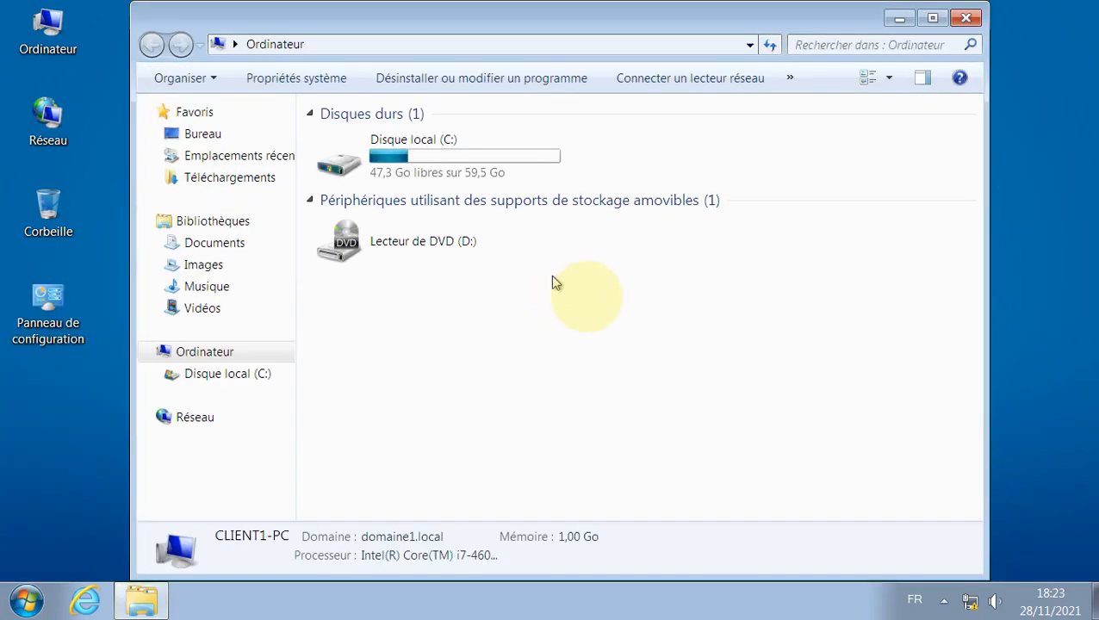
left_click(287, 76)
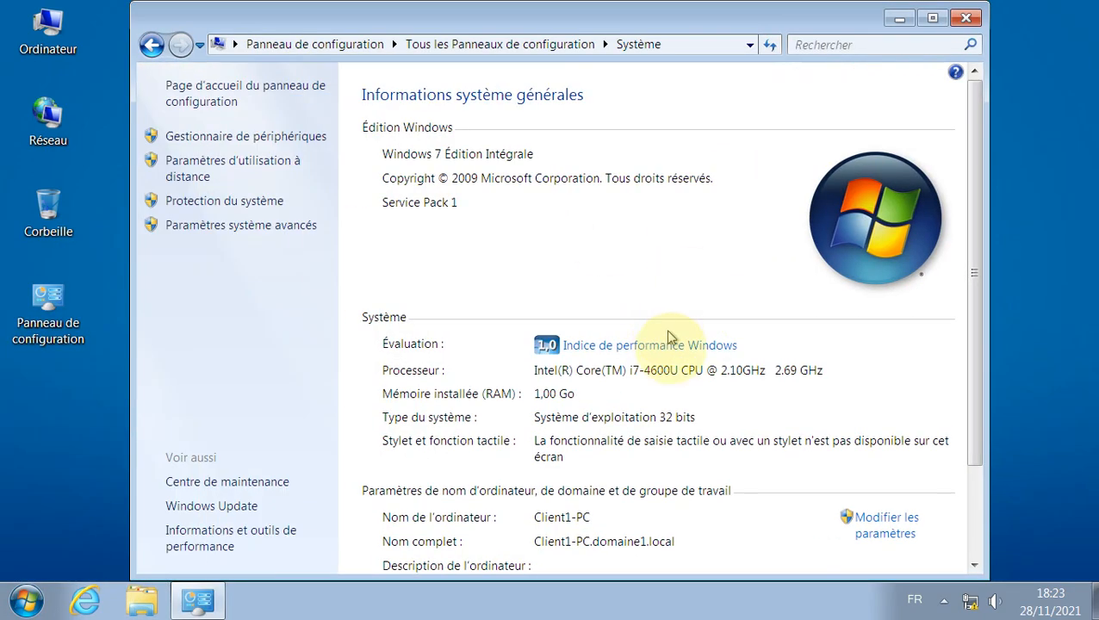
scroll(637, 388, "down", 1)
scroll(534, 490, "down", 1)
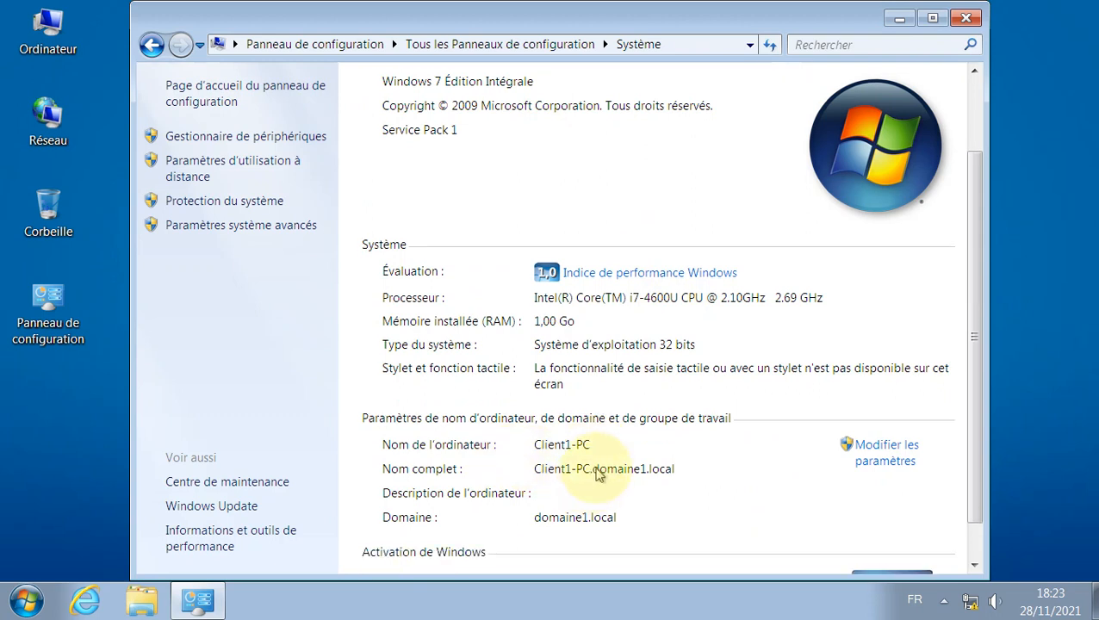
scroll(595, 483, "down", 1)
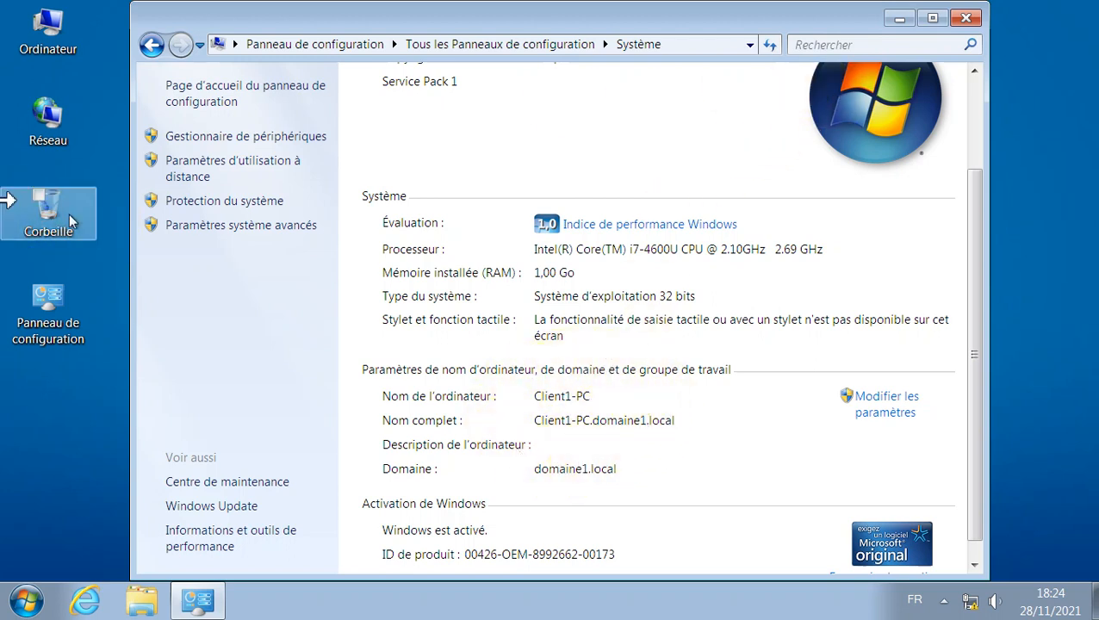
left_click(0, 139)
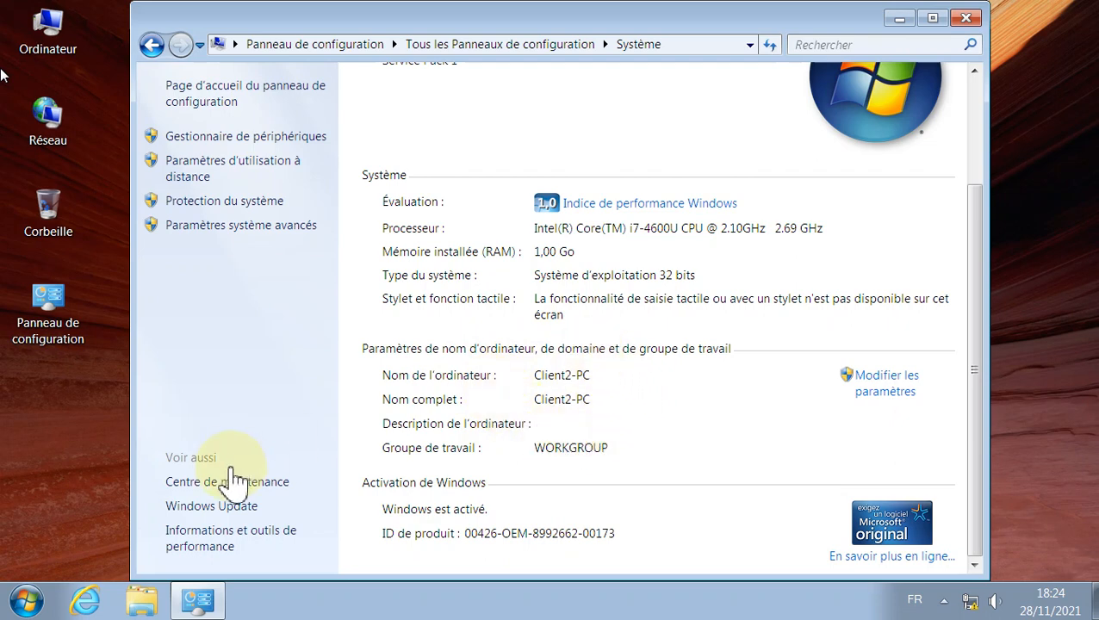
left_click(25, 599)
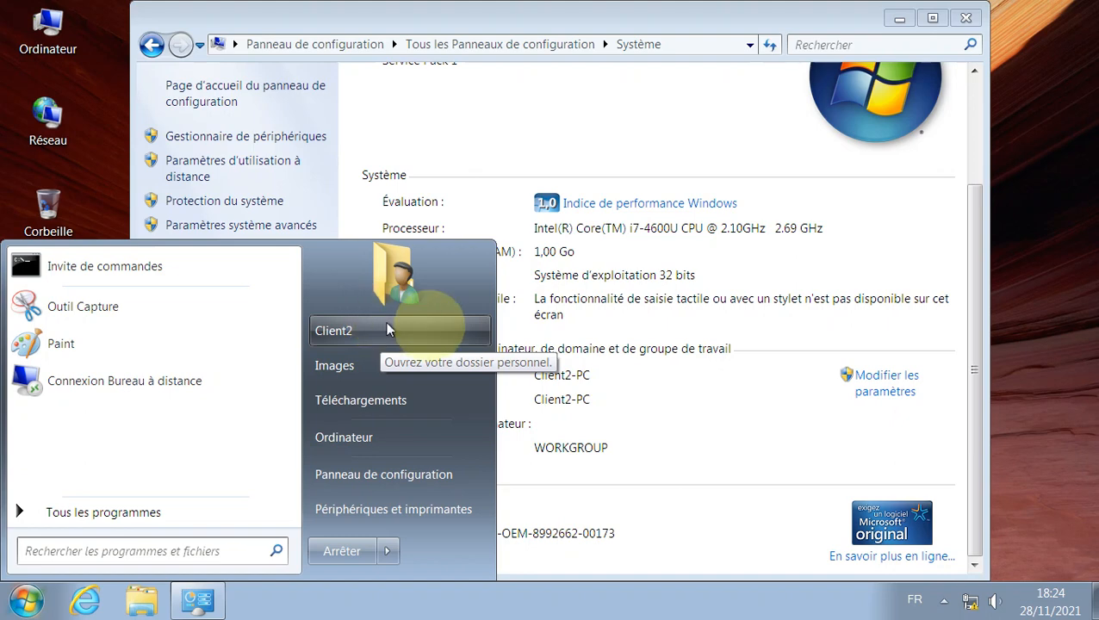
left_click(689, 414)
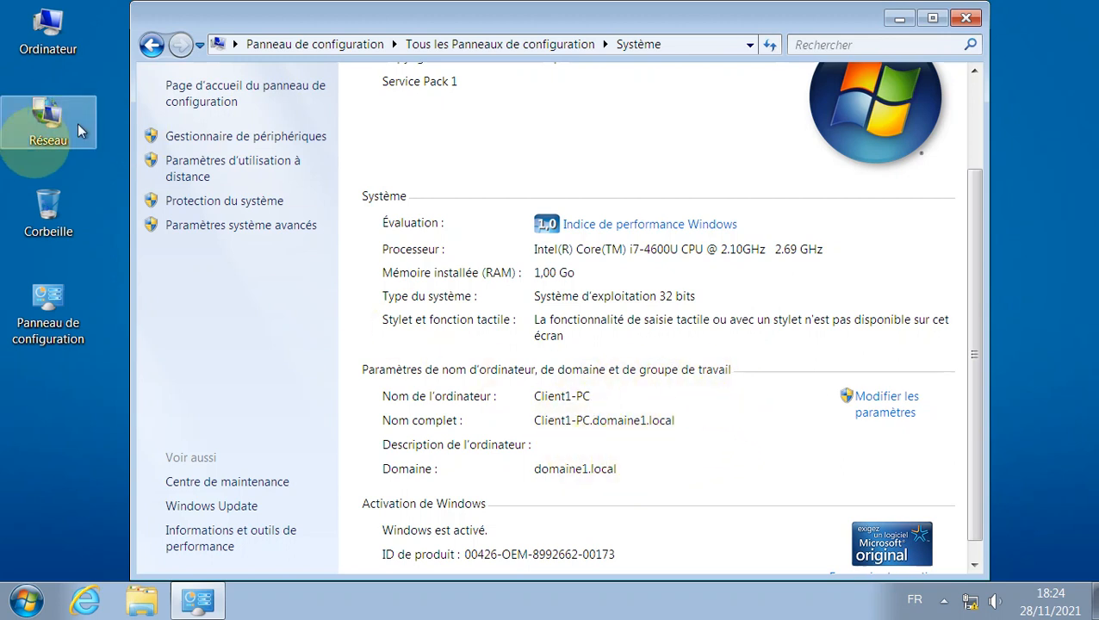
left_click(2, 142)
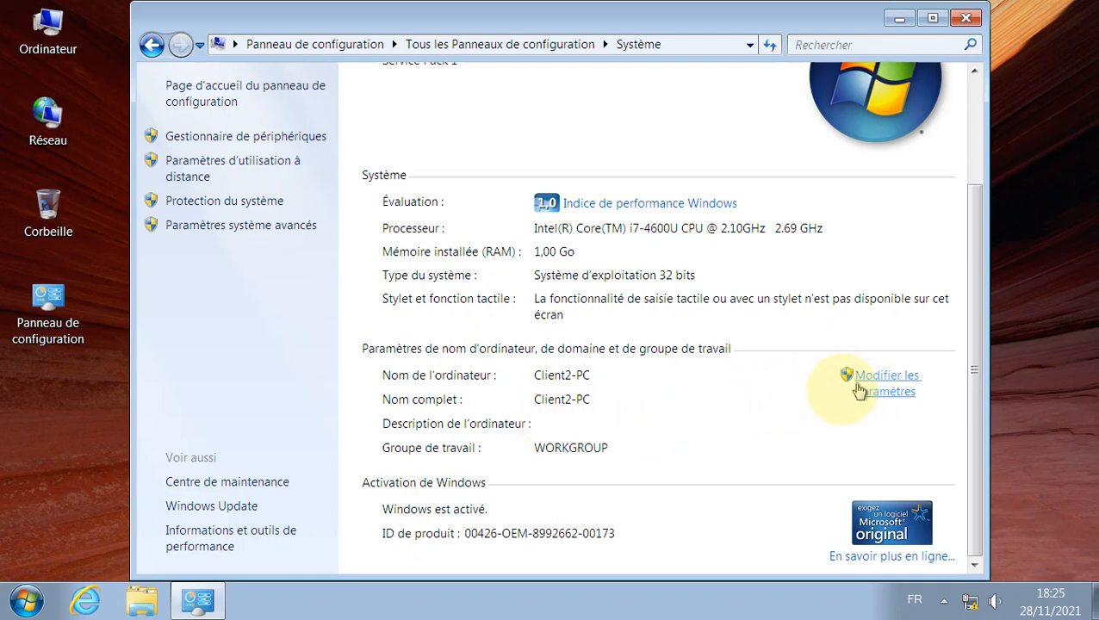
left_click(980, 607)
left_click(913, 561)
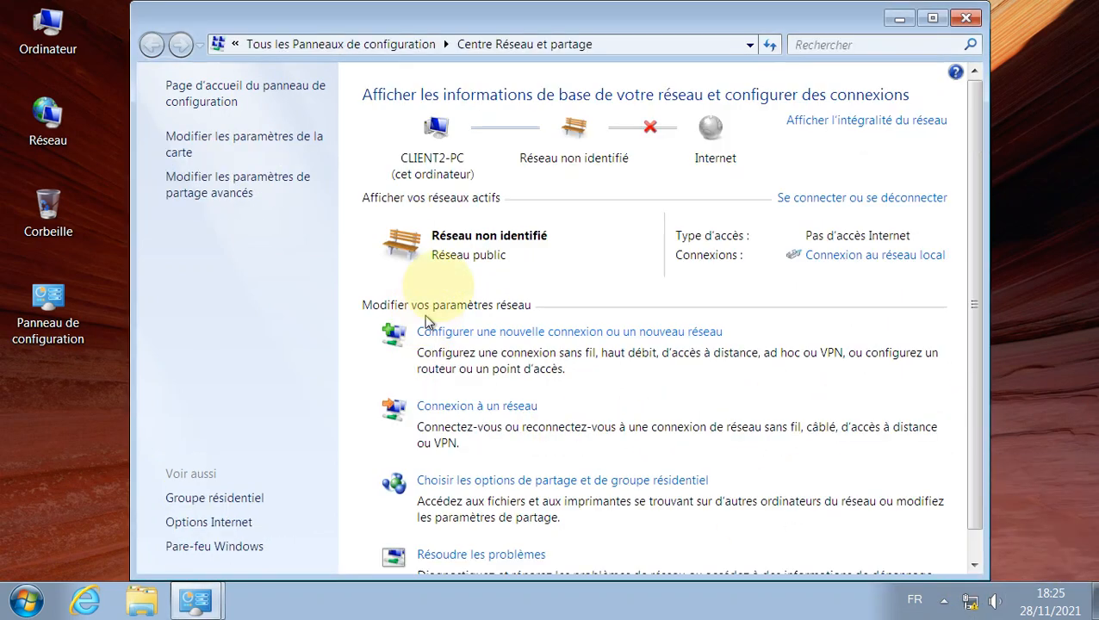
left_click(226, 142)
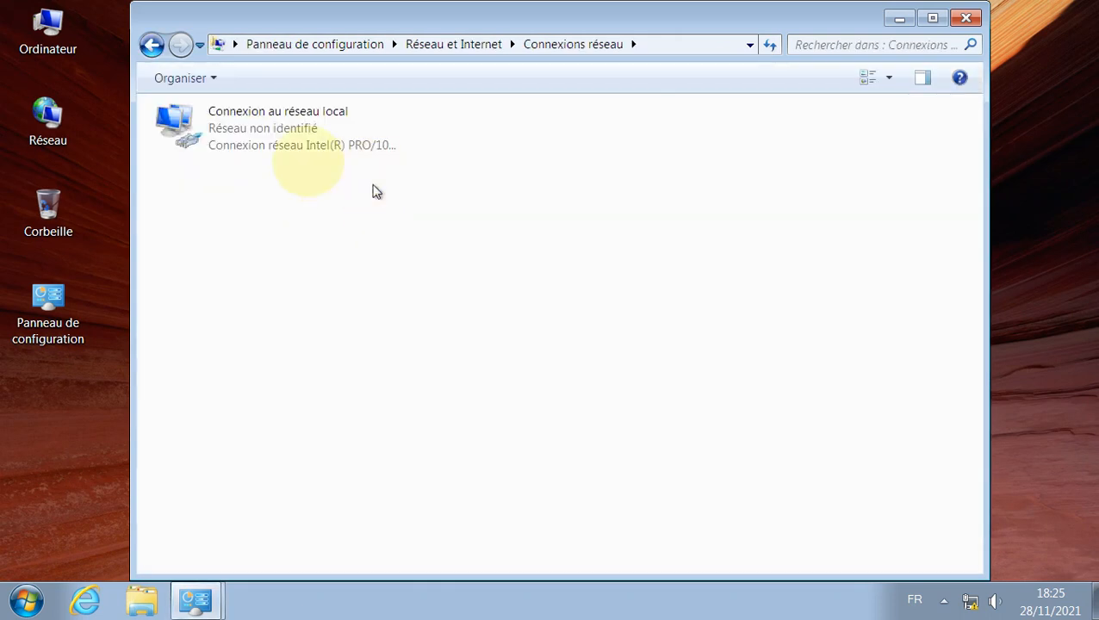
left_click(274, 134)
right_click(274, 134)
left_click(347, 308)
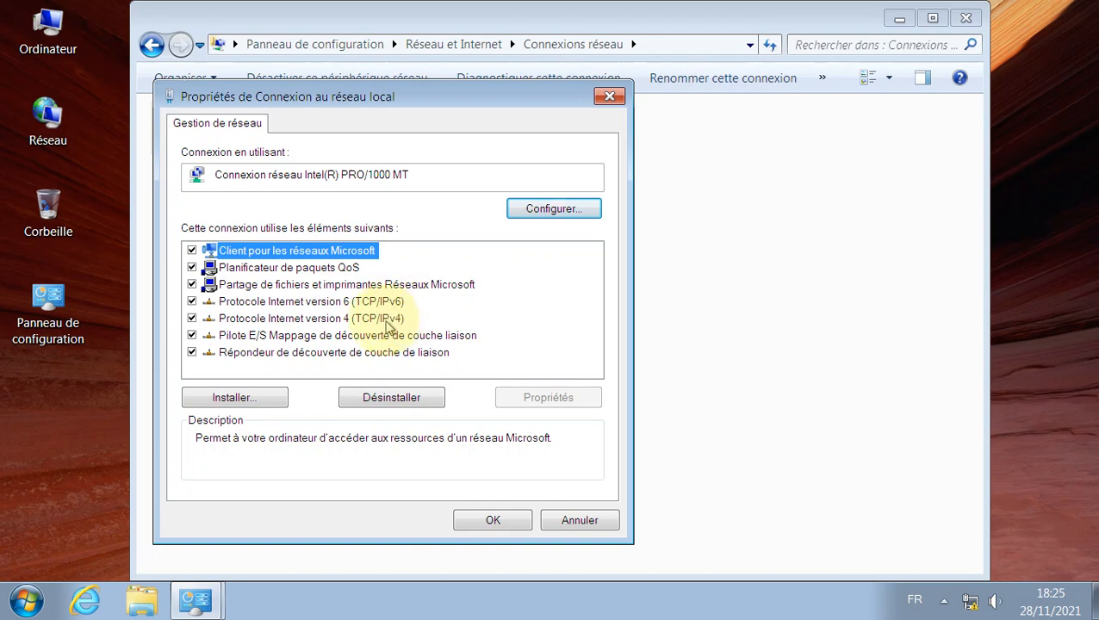
left_click(379, 318)
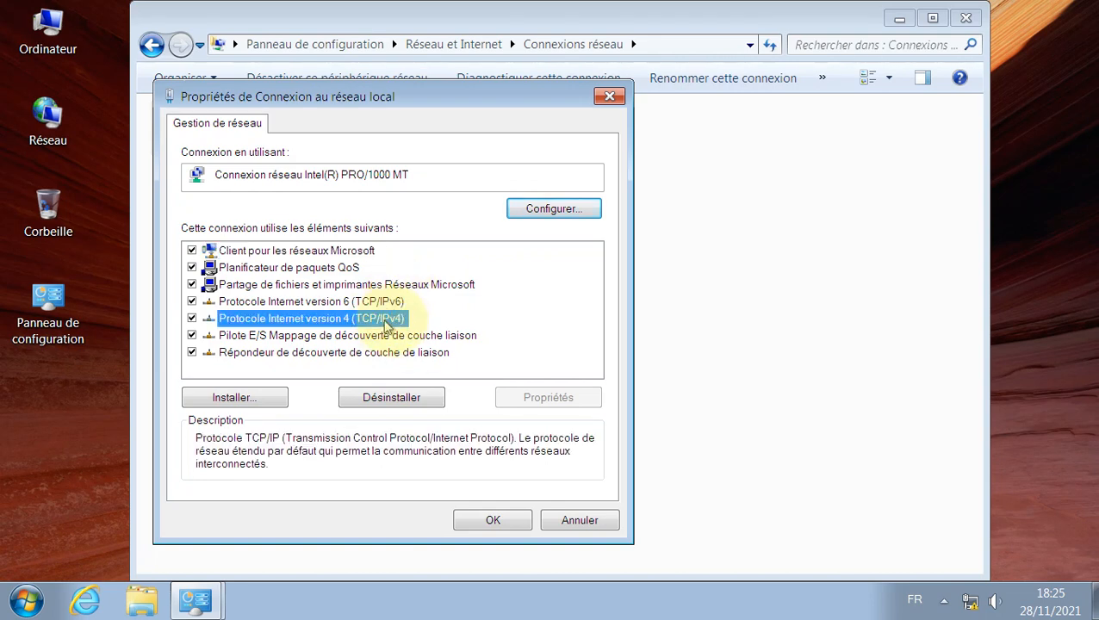
left_click(551, 398)
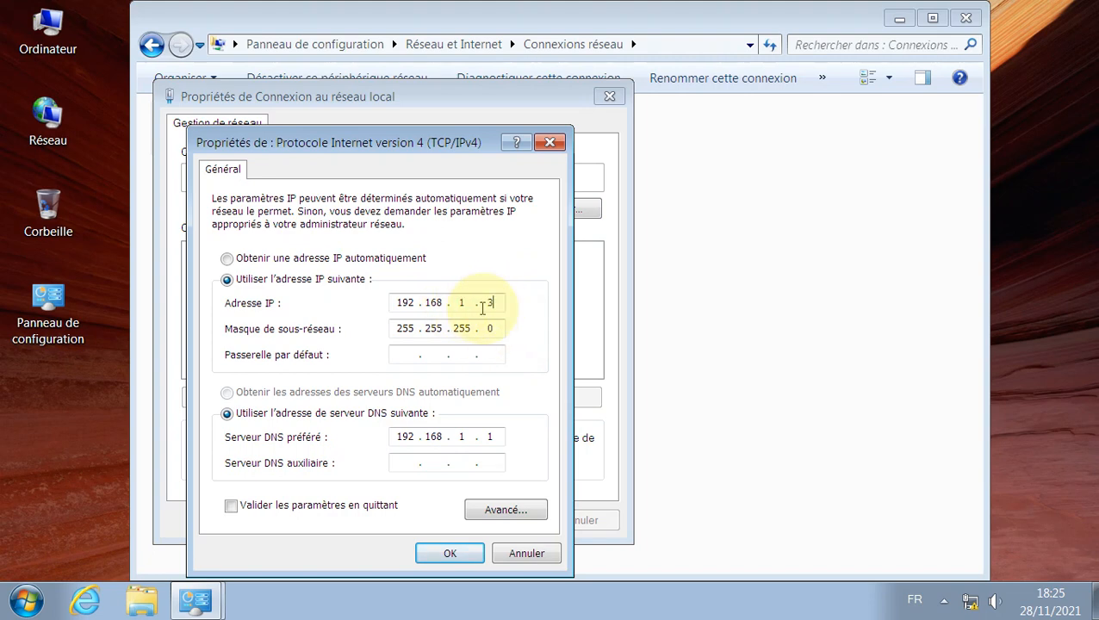
left_click(523, 555)
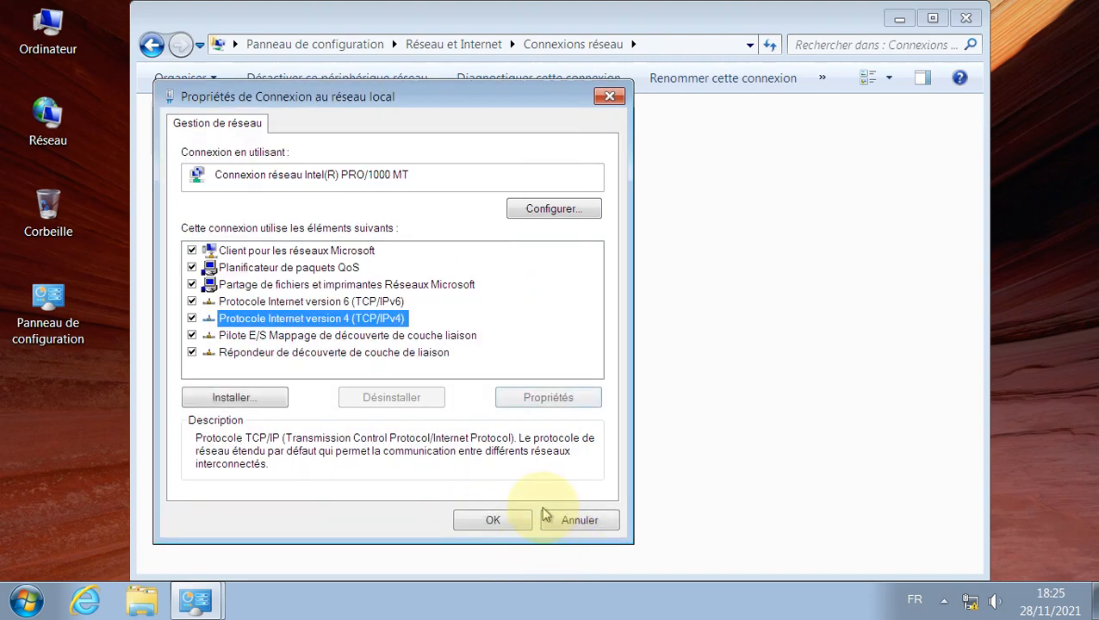
left_click(573, 523)
left_click(965, 18)
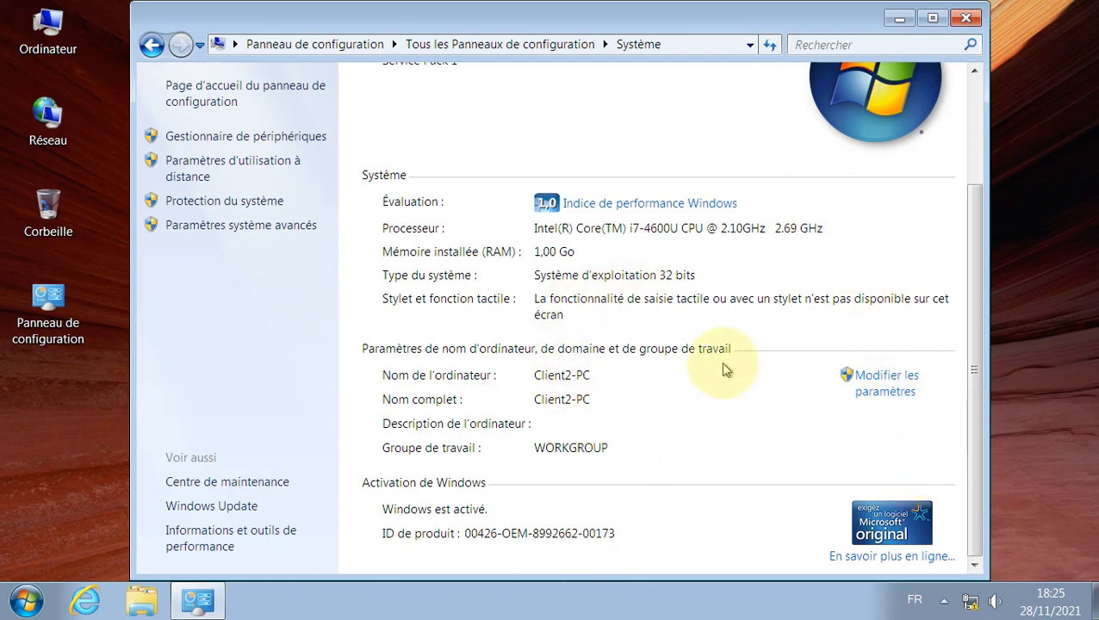
Step: Change Client2-PC's membership from workgroup to the domain domaine1.local and begin entering the administrator name
left_click(891, 385)
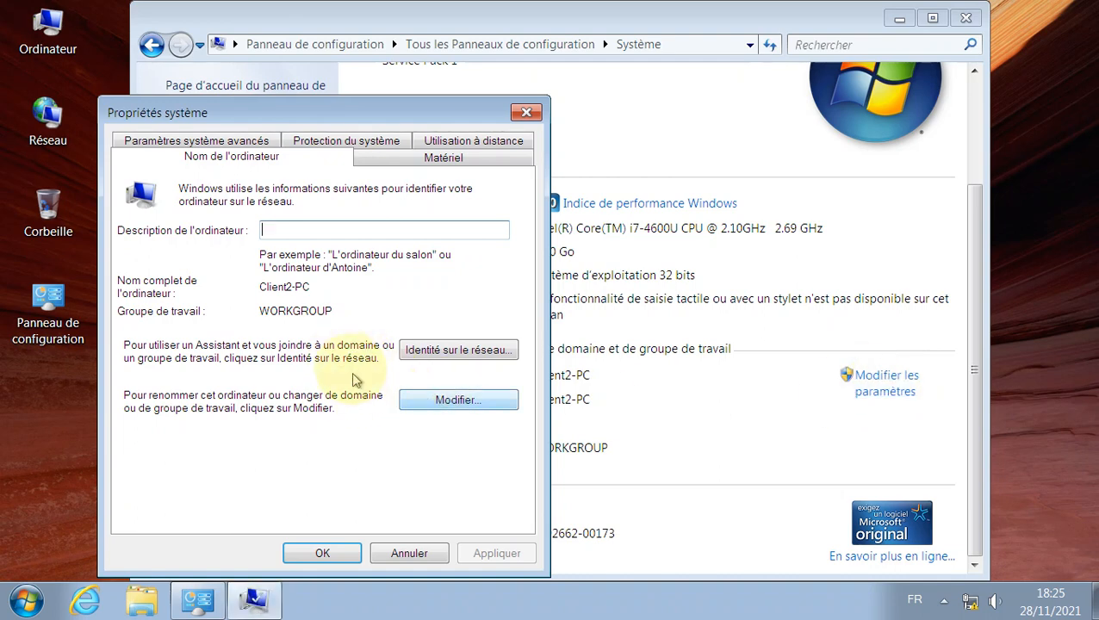
left_click(461, 404)
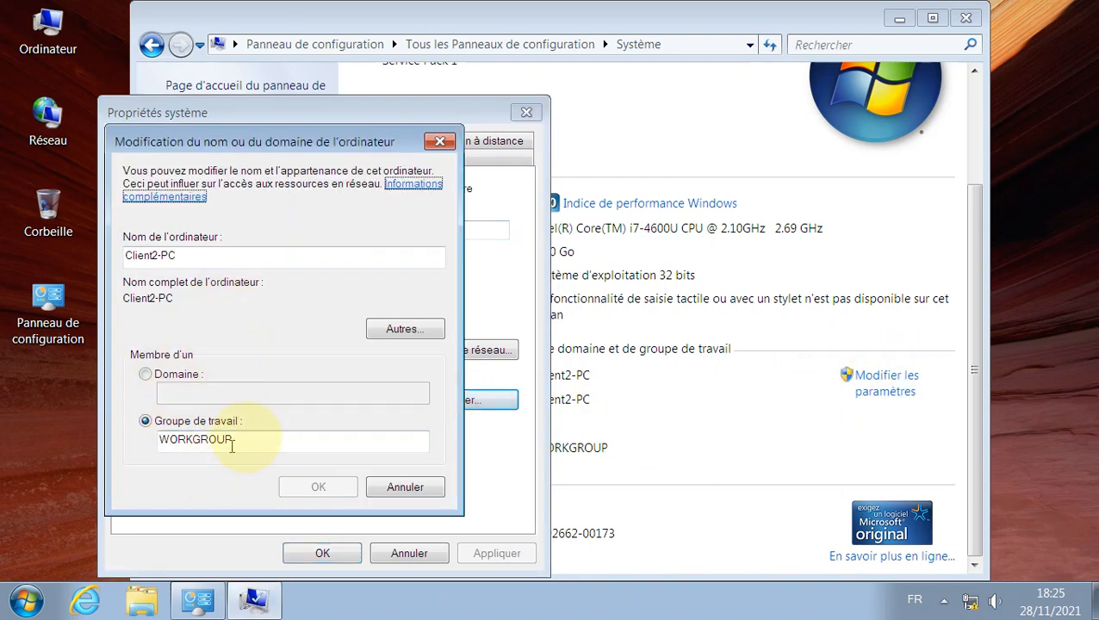
left_click_drag(233, 440, 137, 422)
left_click(145, 374)
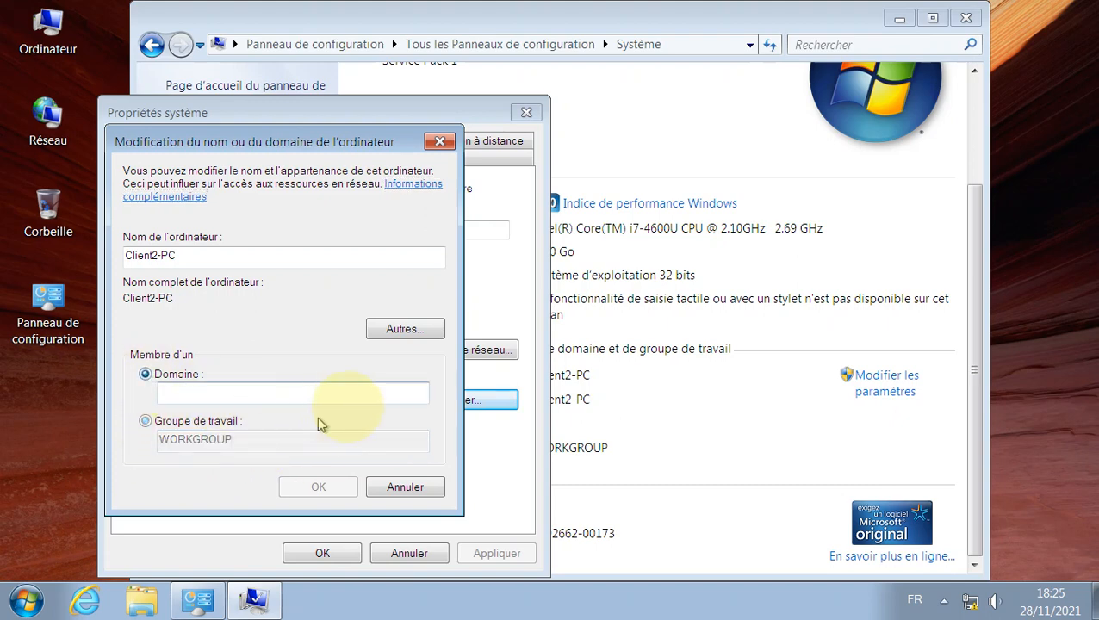
left_click(325, 395)
type("domaine1.local")
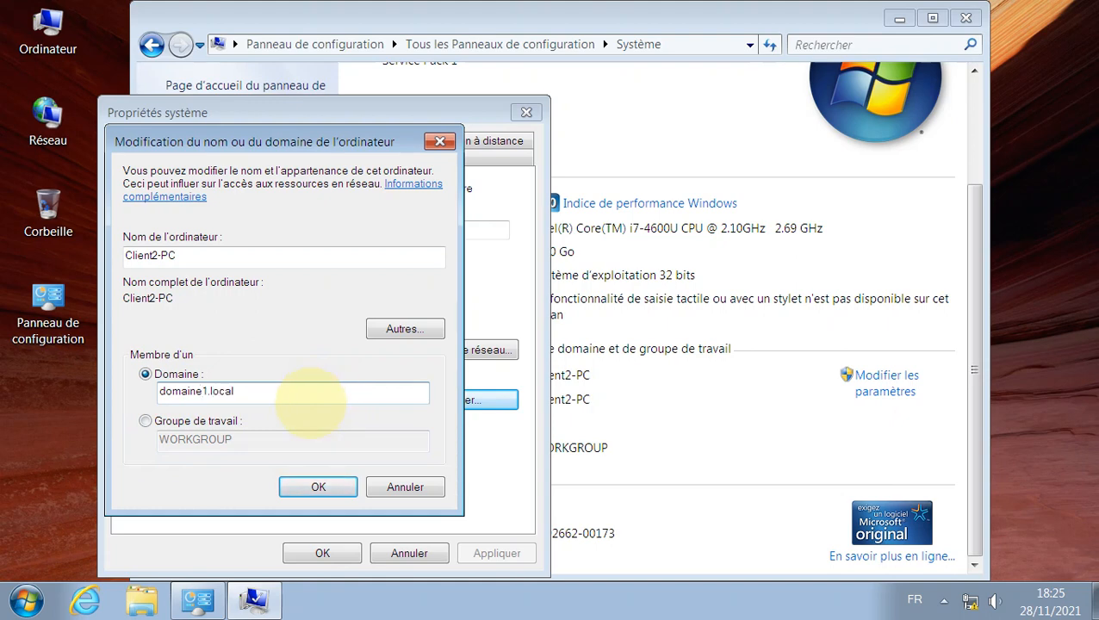
left_click(315, 487)
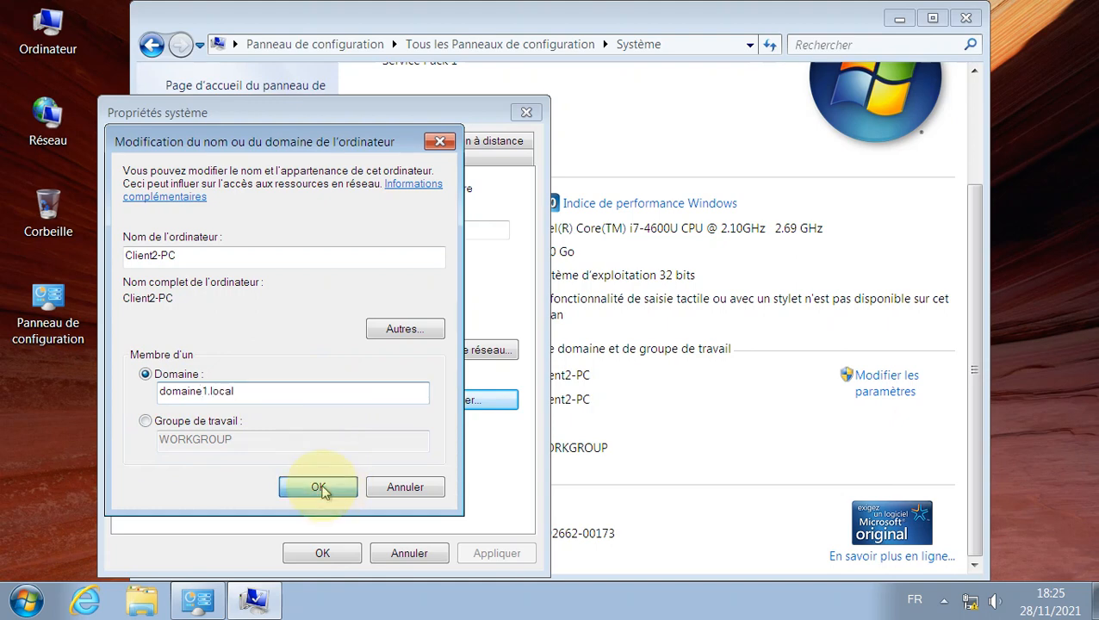
left_click(225, 303)
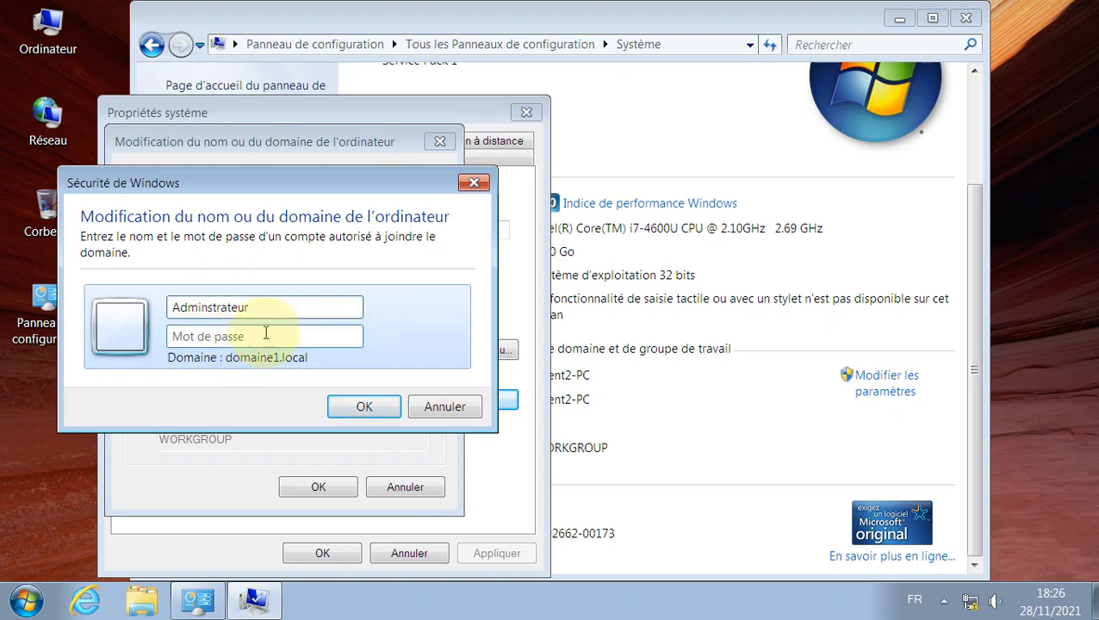
Step: Submit the first set of join credentials and dismiss the resulting domain join error
left_click(254, 337)
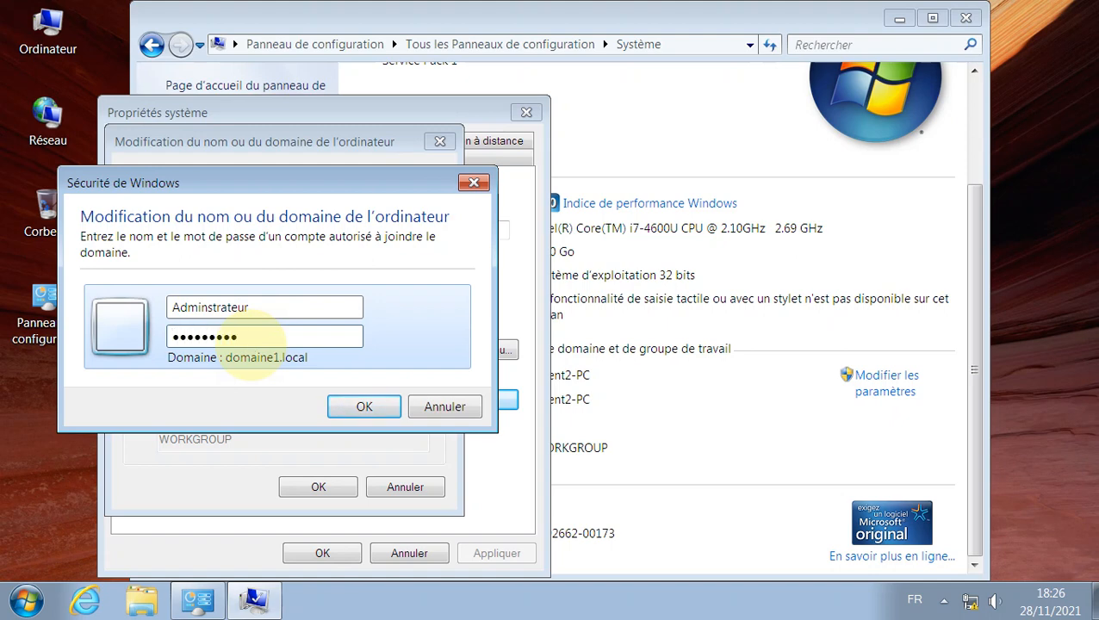
key("Return")
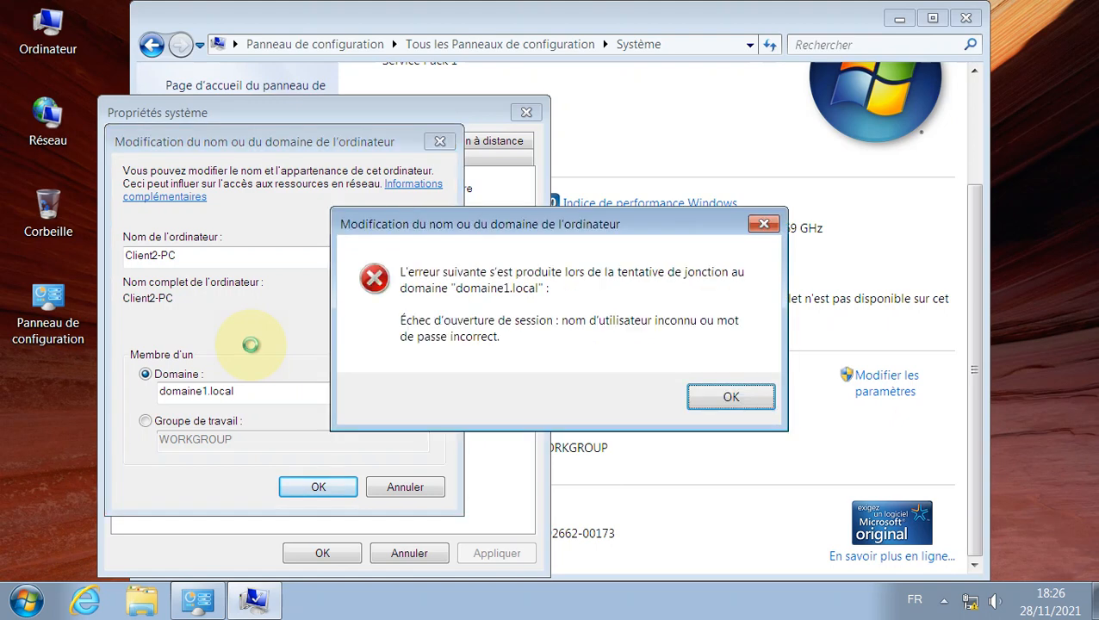
left_click(730, 394)
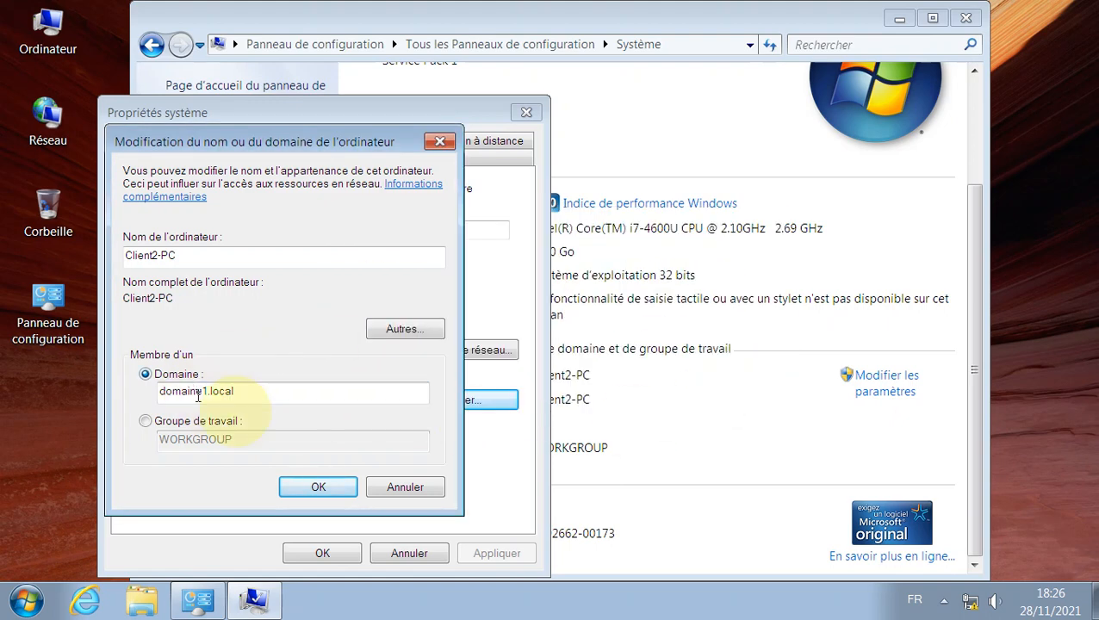
Step: Retry joining domaine1.local as Administrateur with its password and acknowledge the welcome message
left_click(344, 487)
left_click(256, 306)
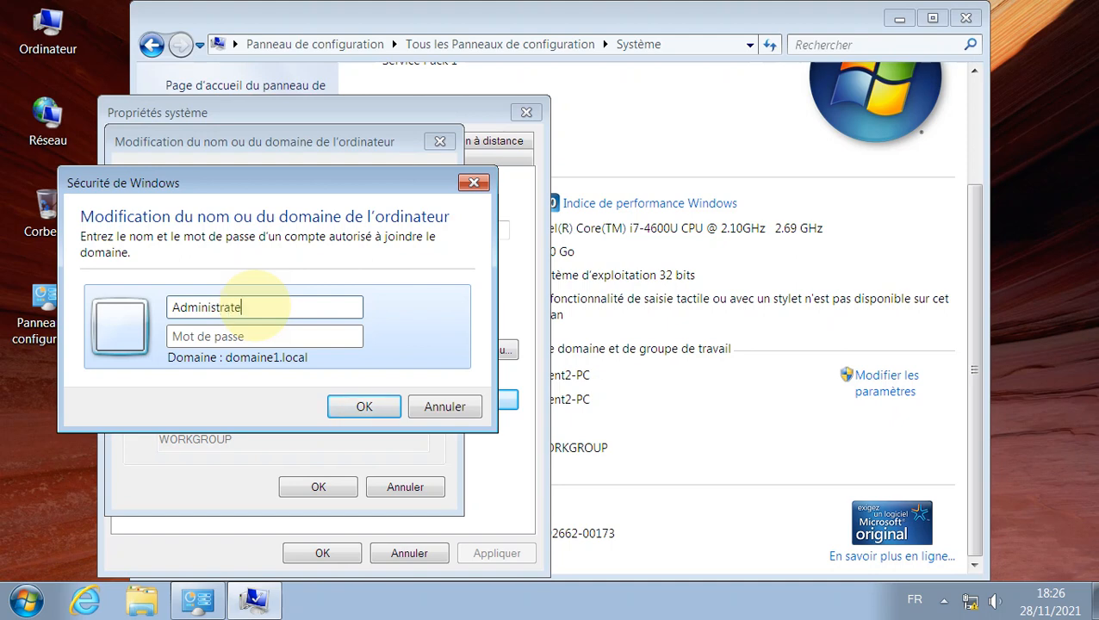
type("Administrateur")
left_click(247, 336)
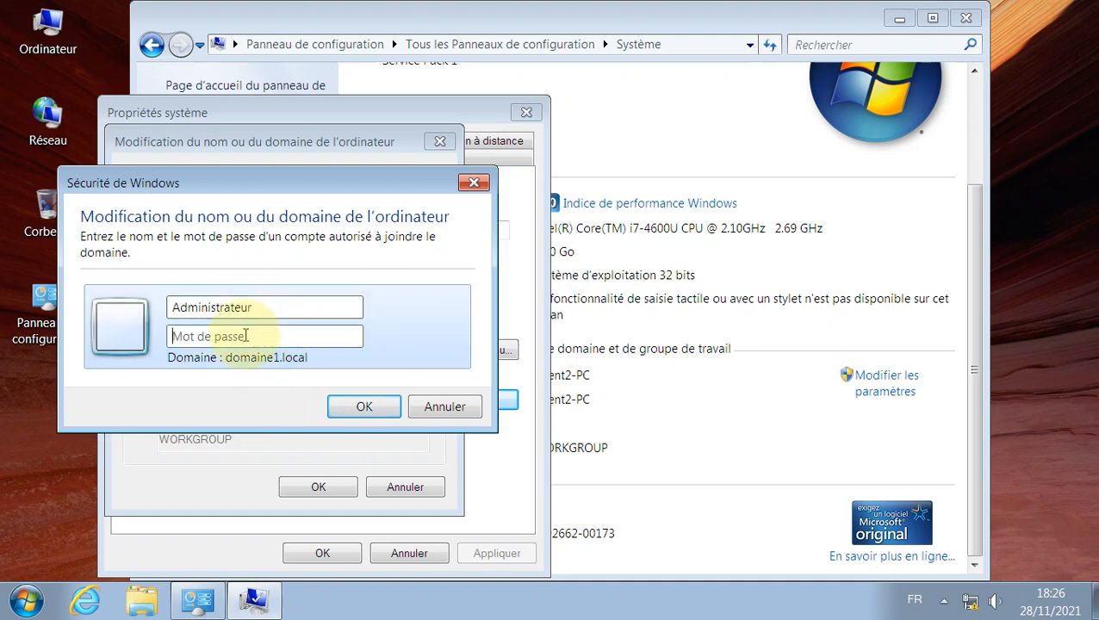
type("P")
key("Return")
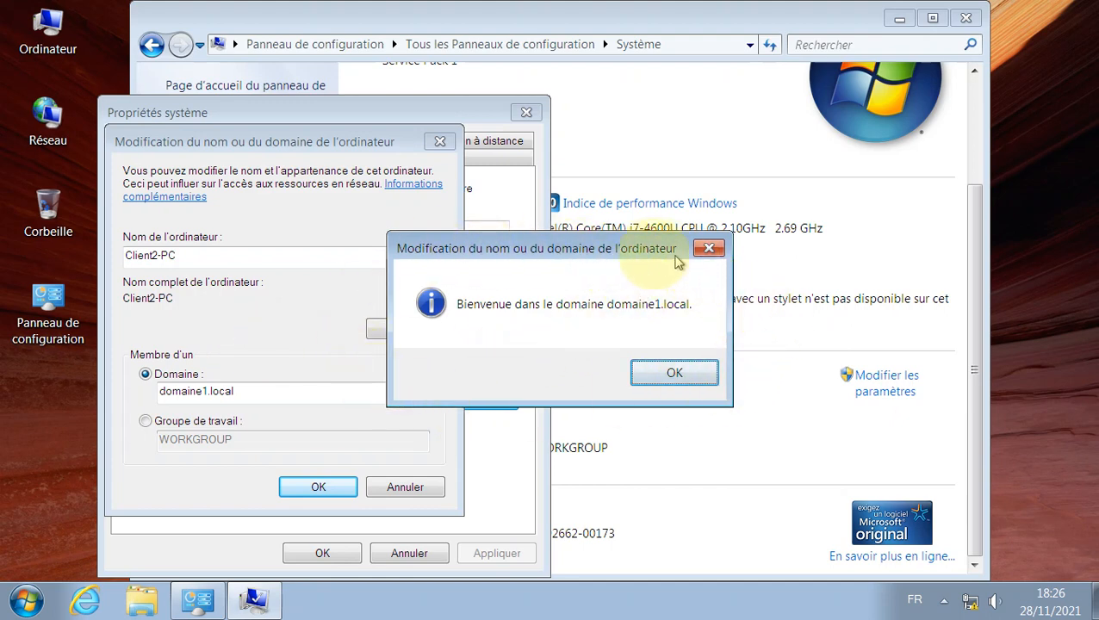
left_click(704, 381)
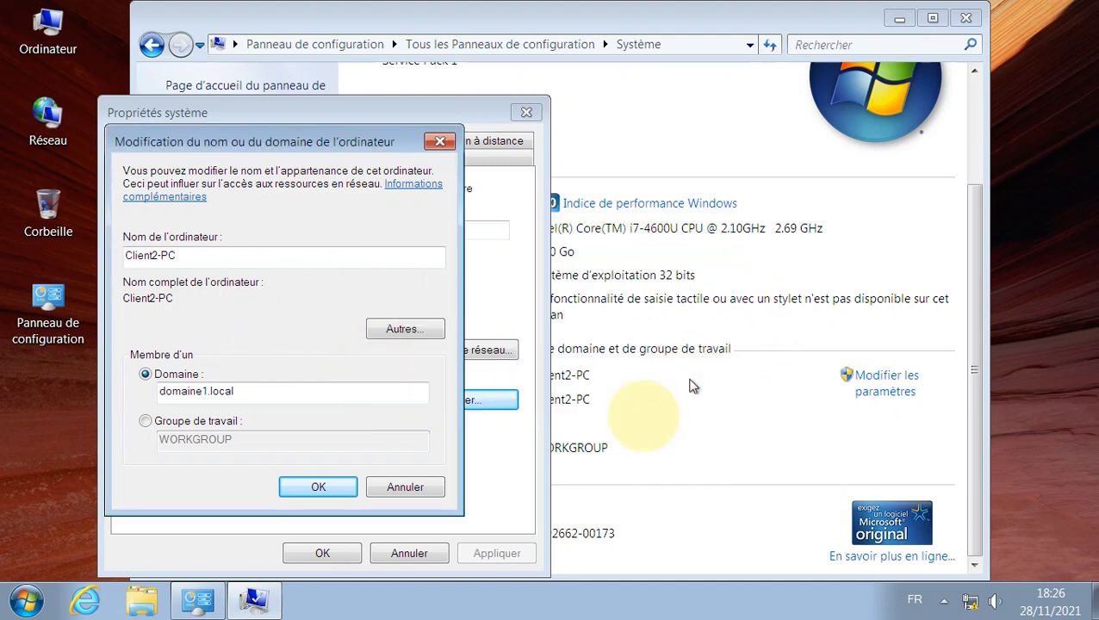
Step: Acknowledge the restart notice, close System Properties and restart Client2-PC immediately
left_click(689, 330)
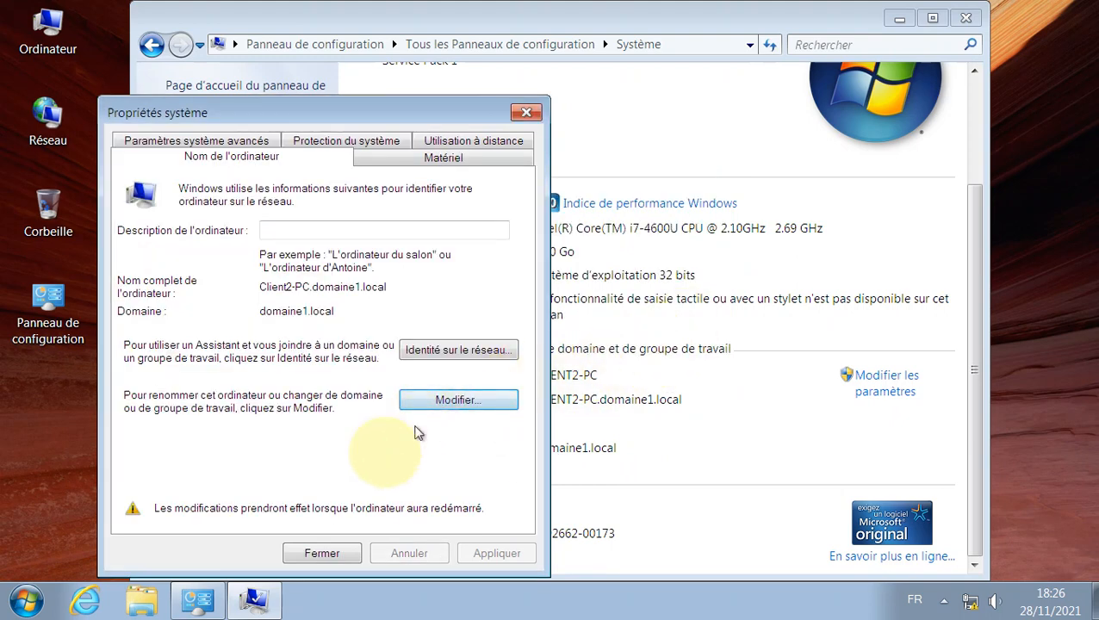
left_click(321, 553)
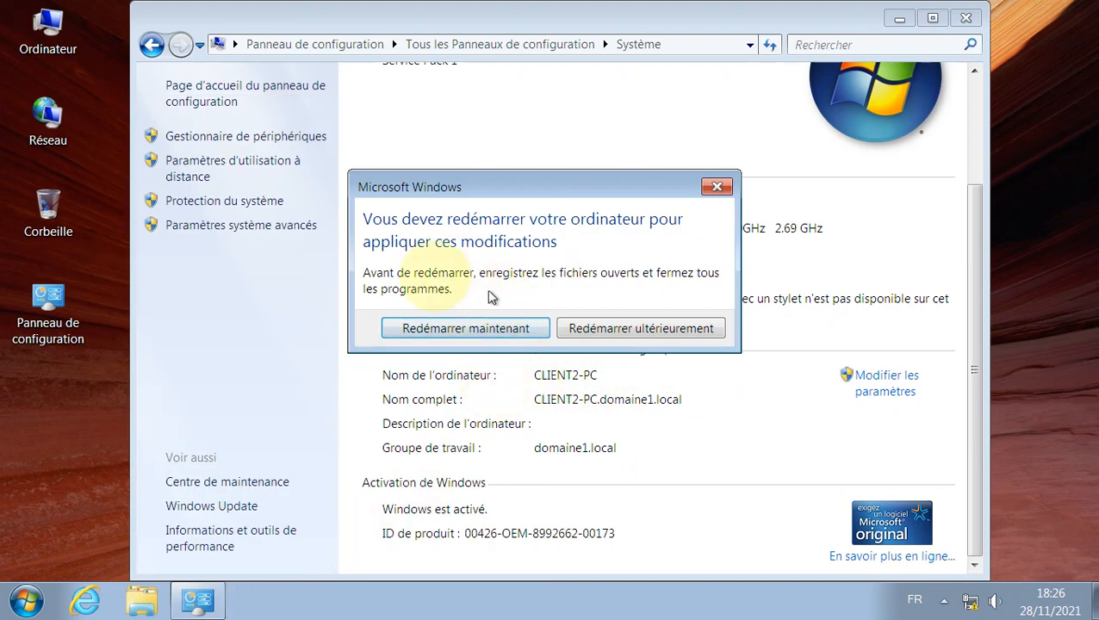
left_click(502, 333)
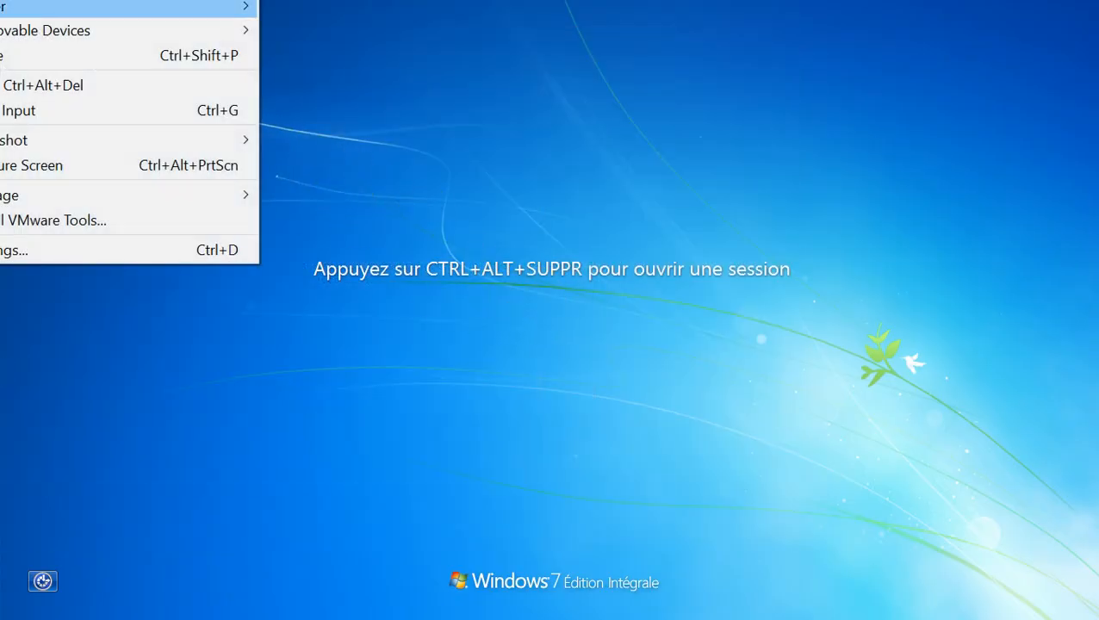
Step: Send Ctrl+Alt+Del to Client2-PC and log on with the account password
left_click(84, 84)
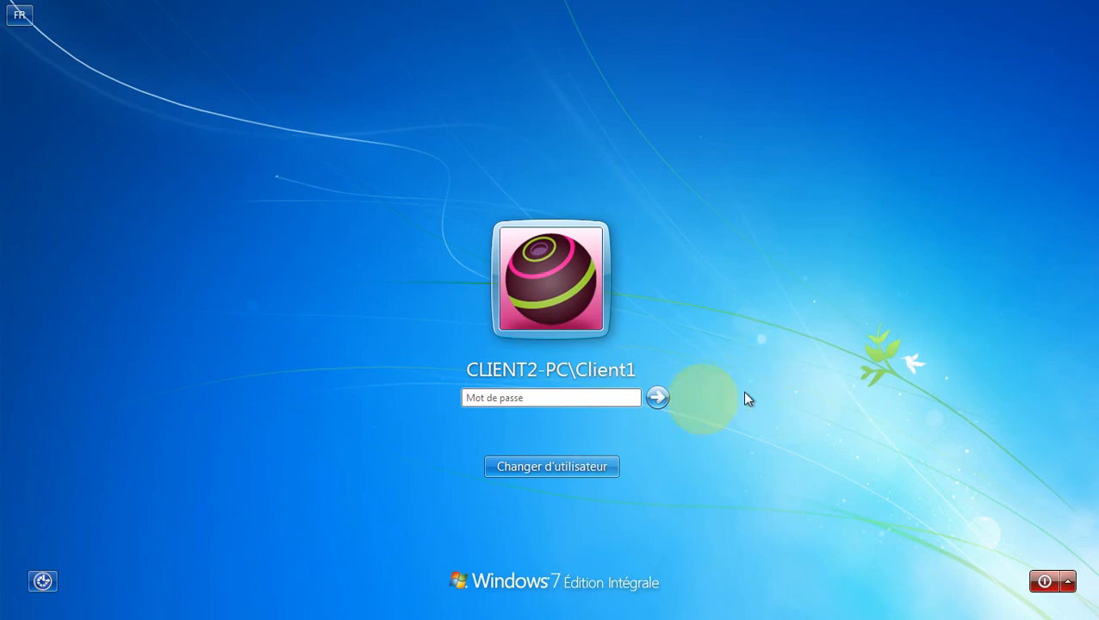
left_click(660, 397)
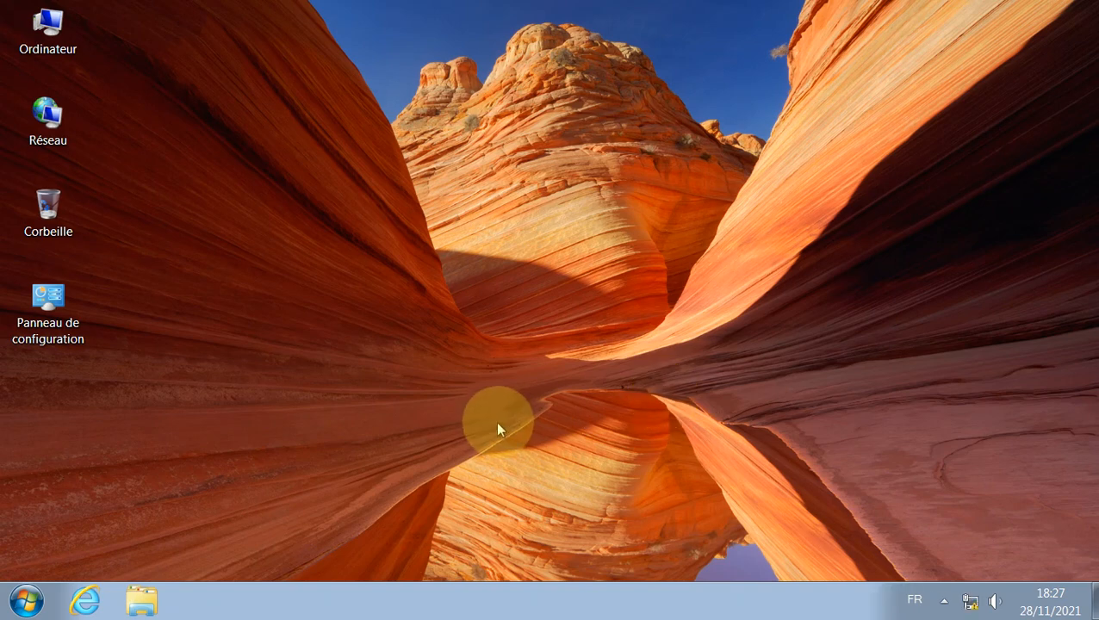
Step: Check Client2-PC's system page and computer name settings for domaine1.local membership without changing anything
left_click(27, 601)
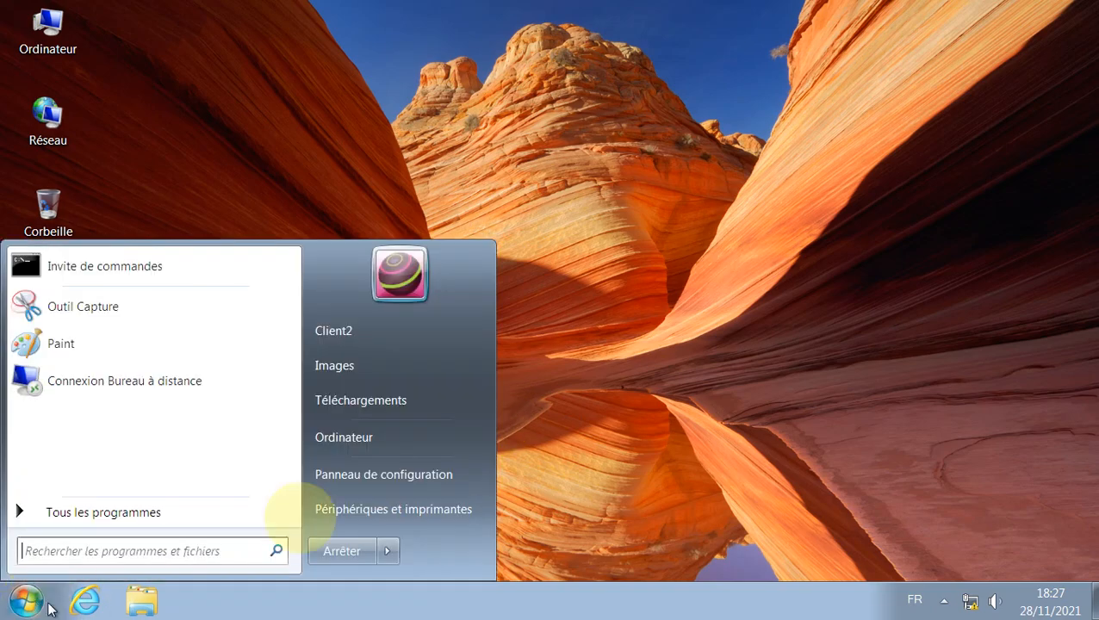
left_click(426, 437)
left_click(258, 79)
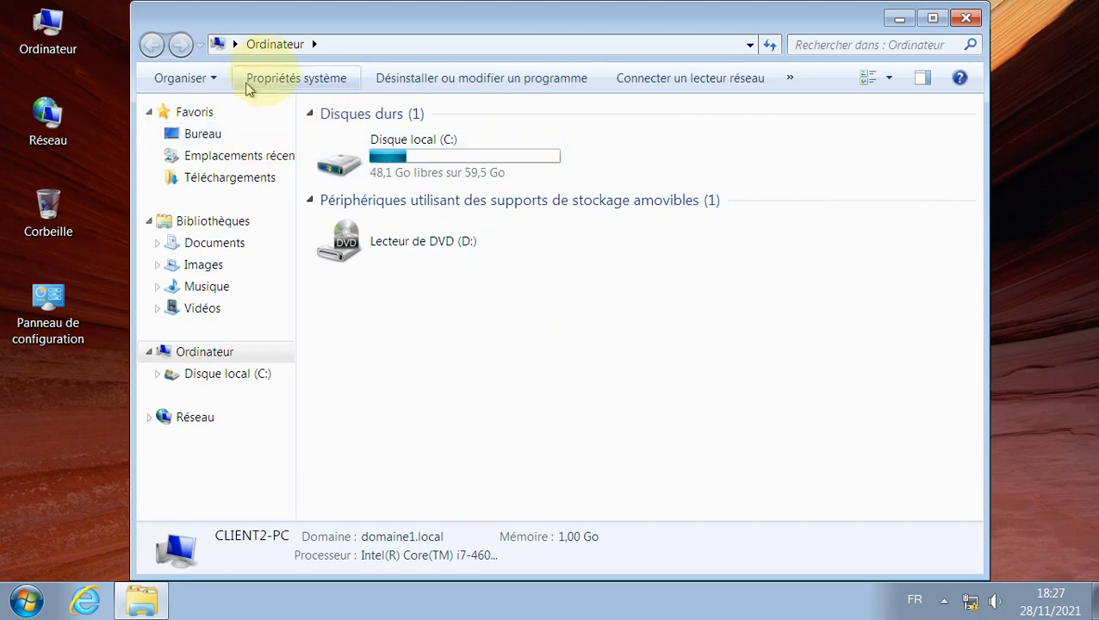
scroll(609, 394, "down", 3)
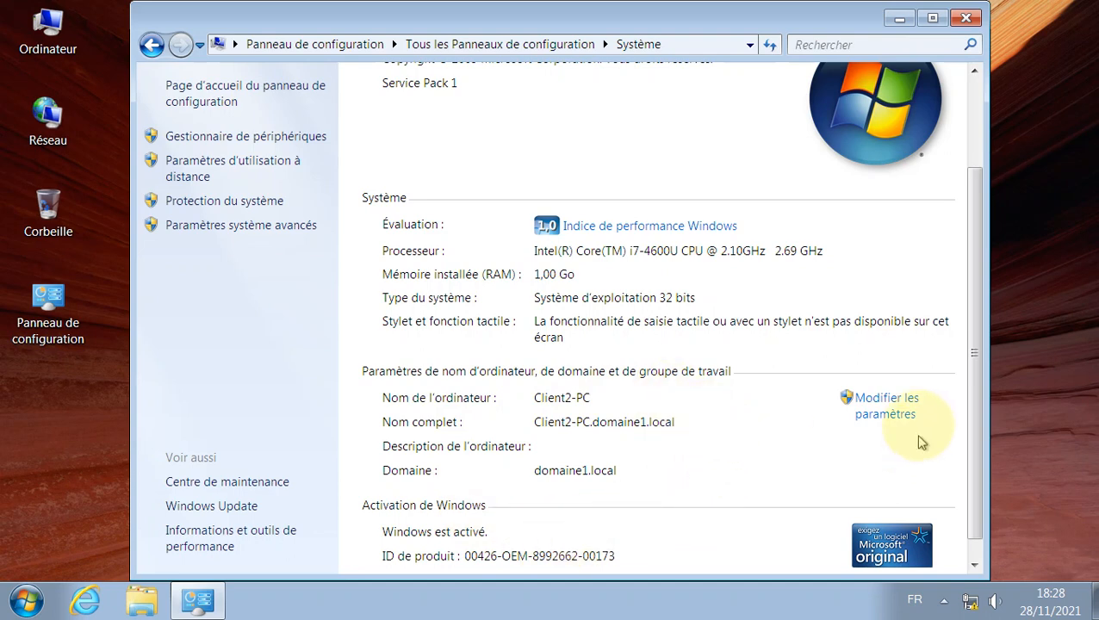
left_click(881, 407)
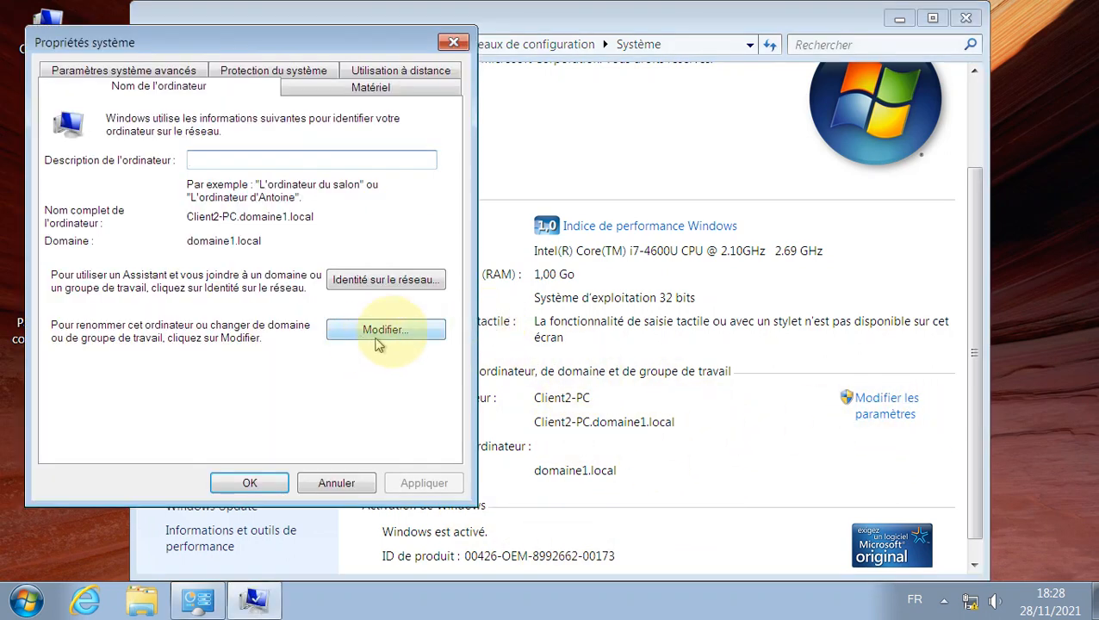
left_click(381, 331)
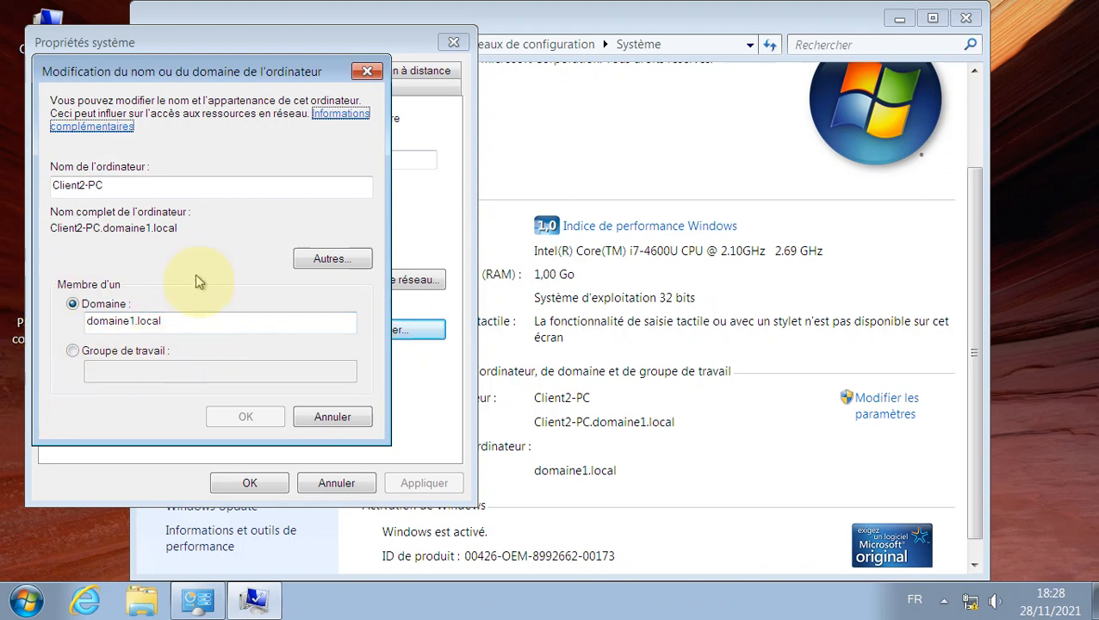
left_click(347, 422)
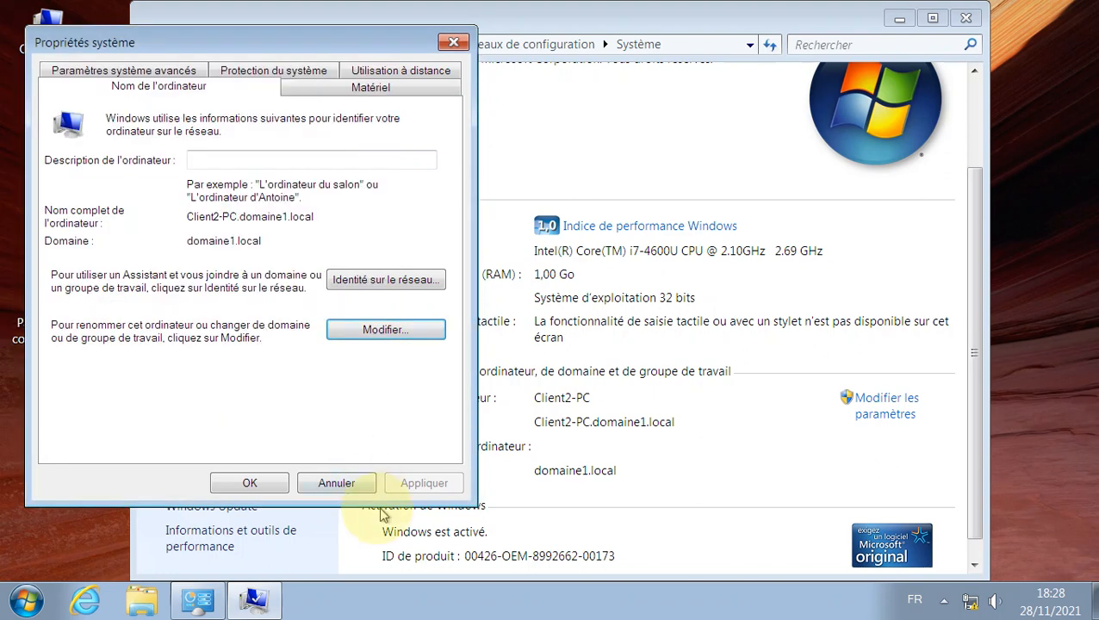
Step: Close Client2-PC's system windows, then switch to Client1-PC and close its system page
left_click(345, 483)
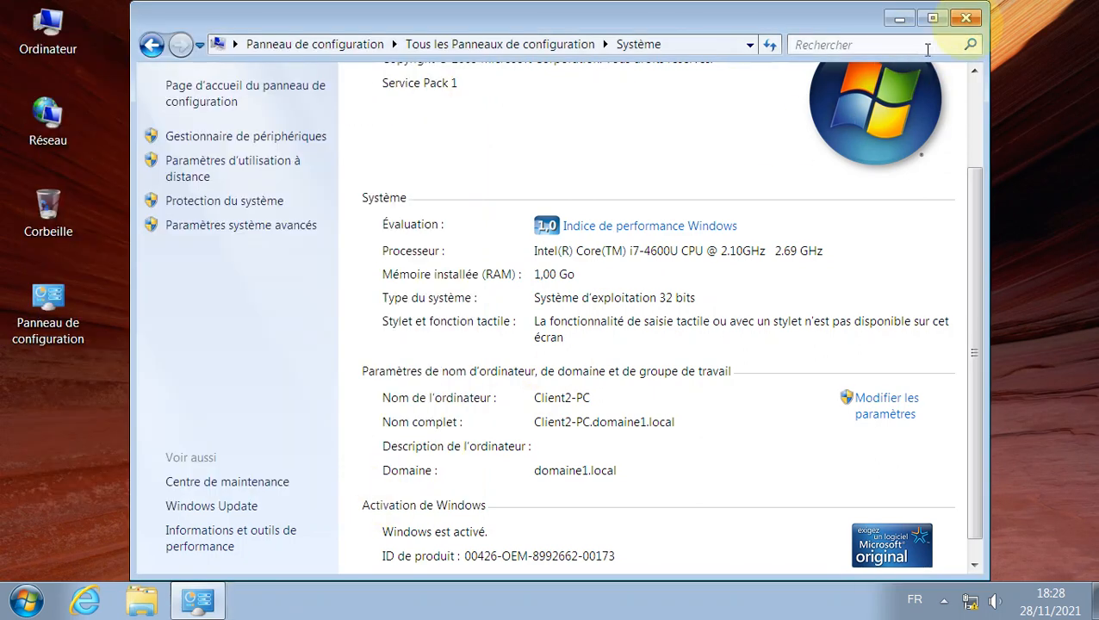
left_click(965, 19)
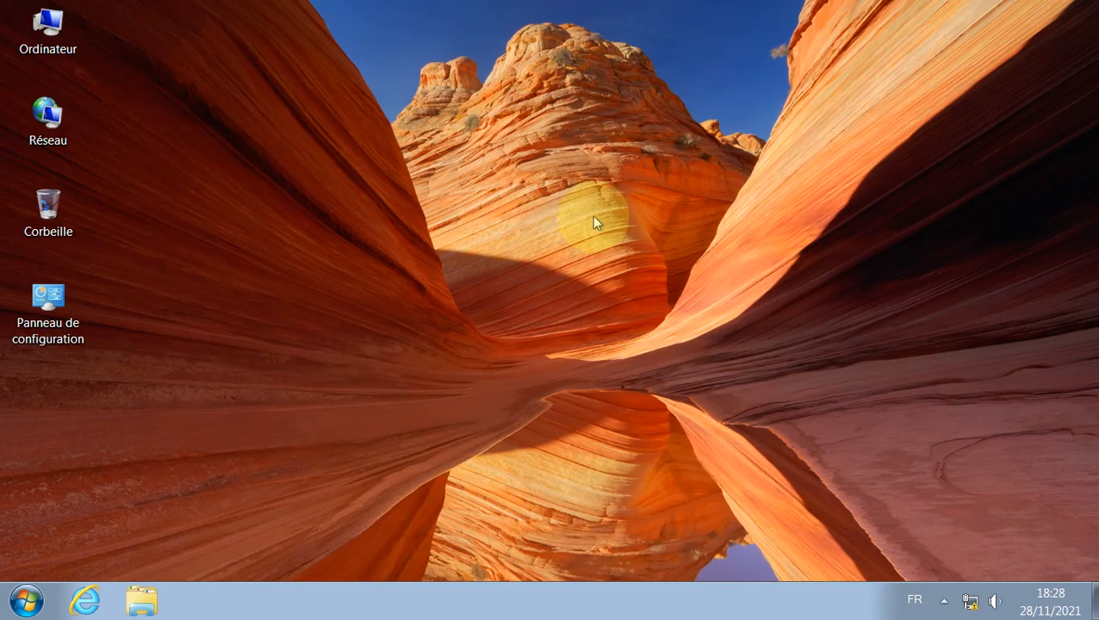
left_click(1, 119)
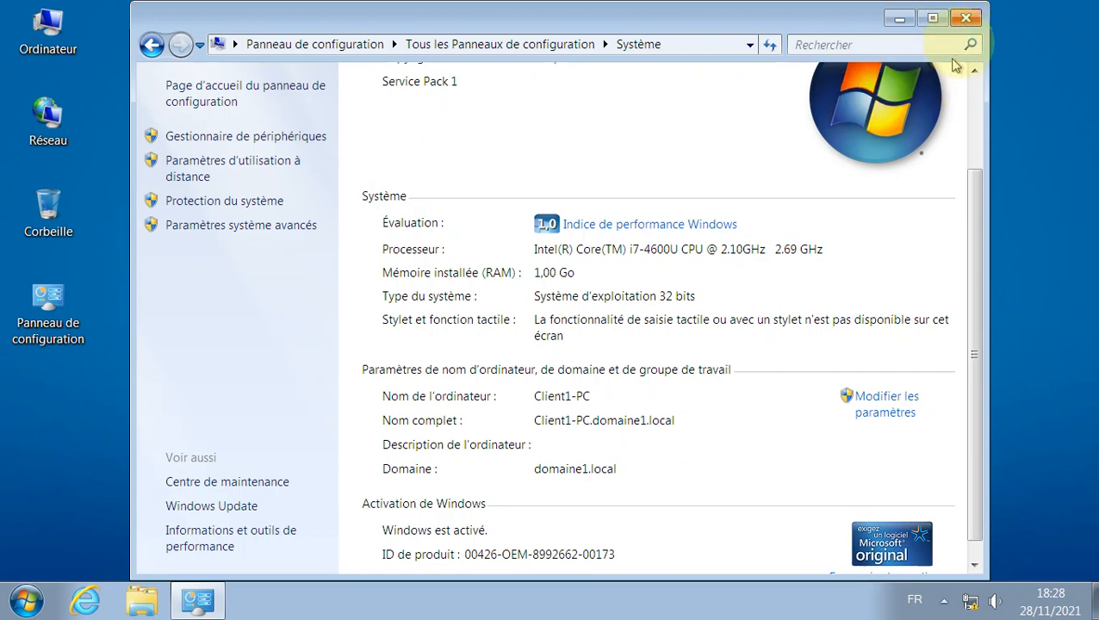
left_click(965, 18)
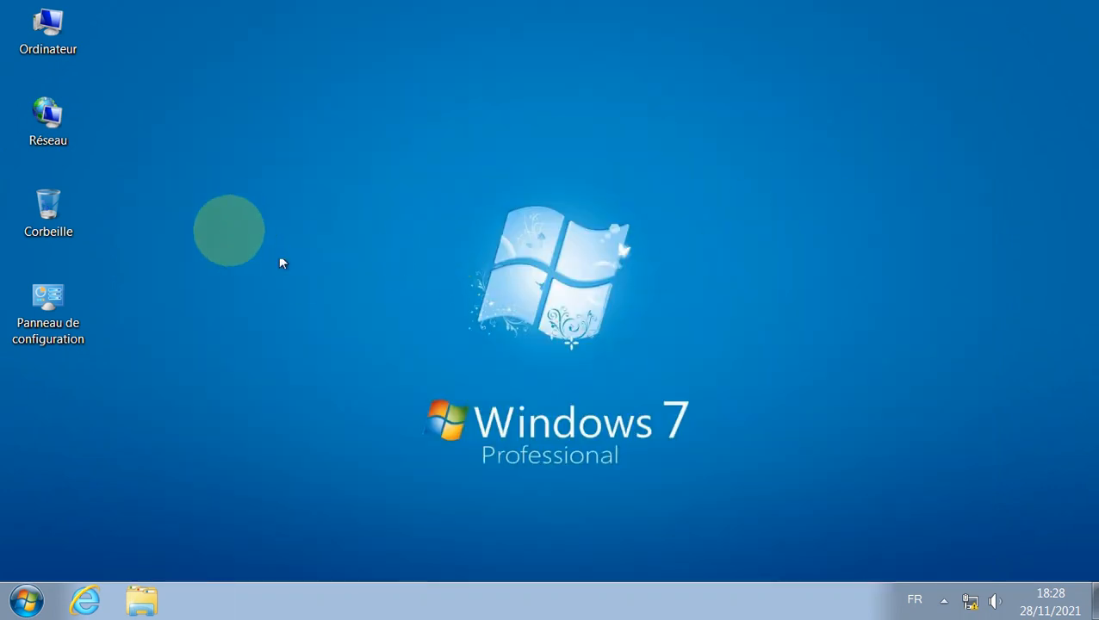
Step: On the Server 2008 R2 machine, open Active Directory Users and Computers from Administrative Tools, then close it
left_click(1, 160)
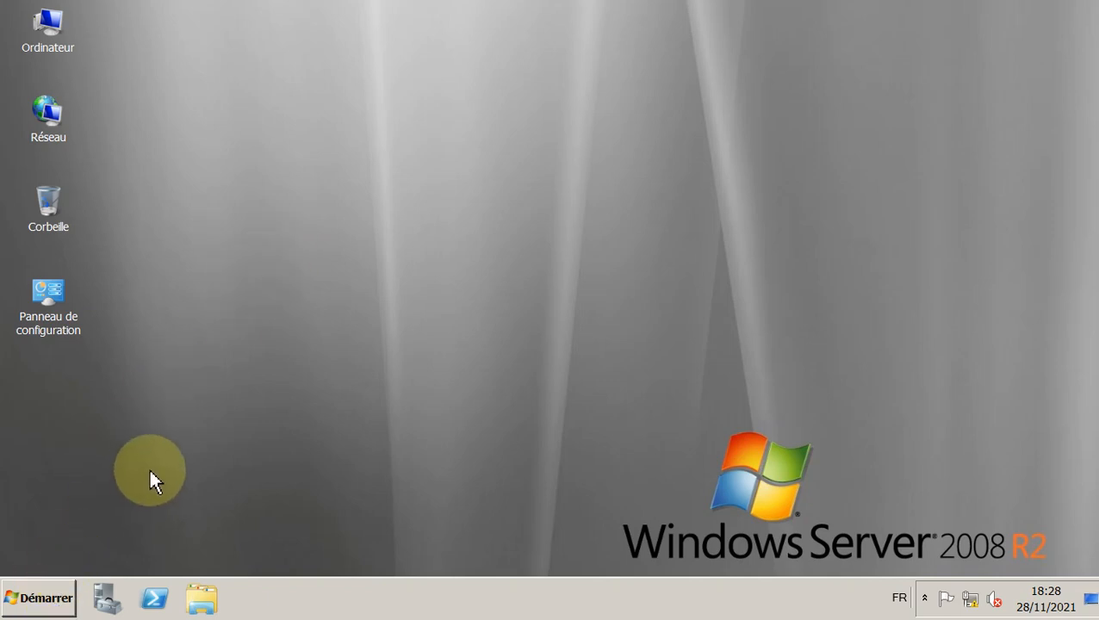
left_click(43, 600)
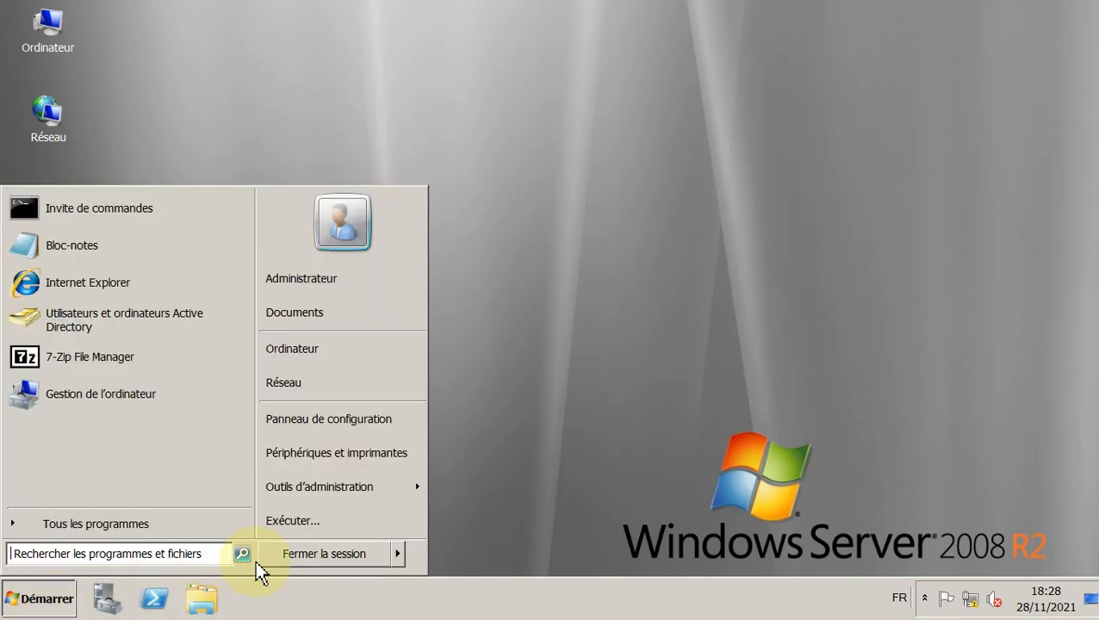
mouse_move(354, 492)
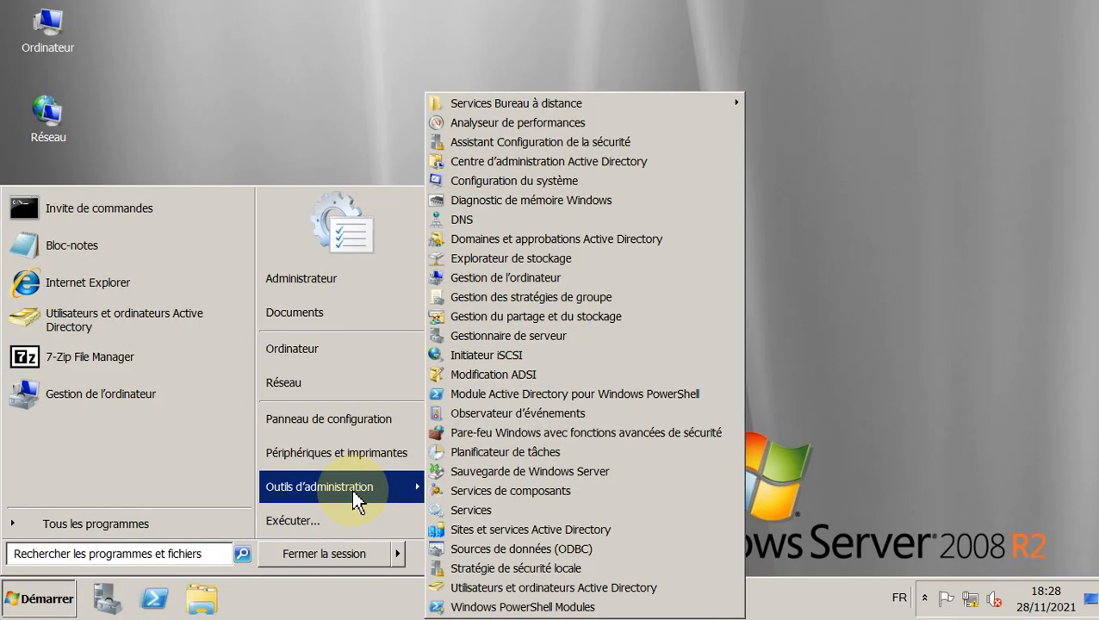
left_click(662, 590)
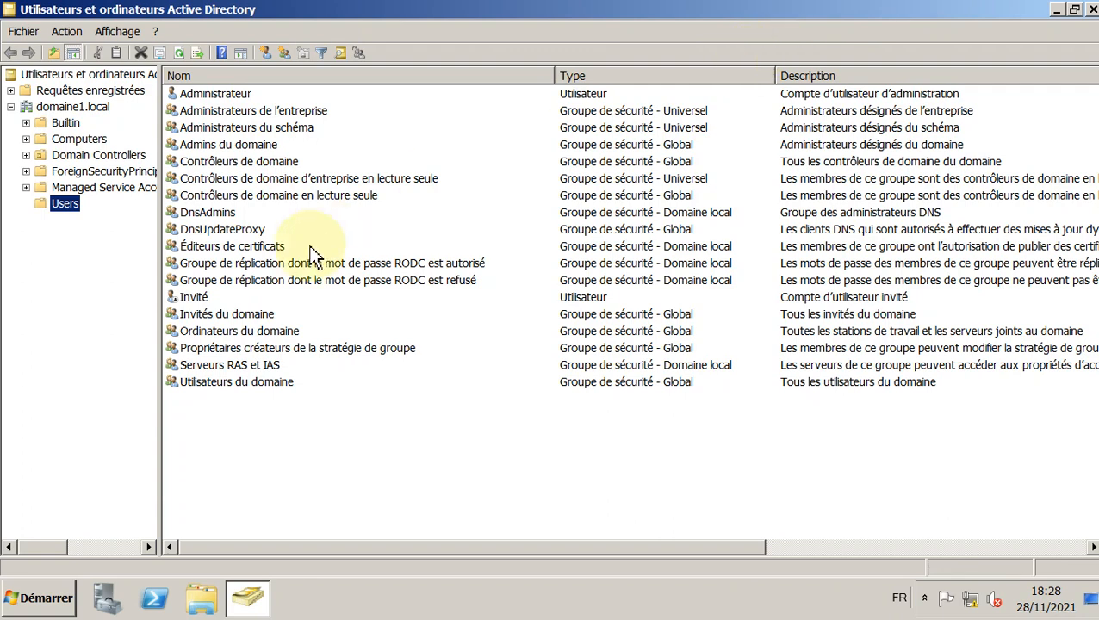
left_click(1091, 10)
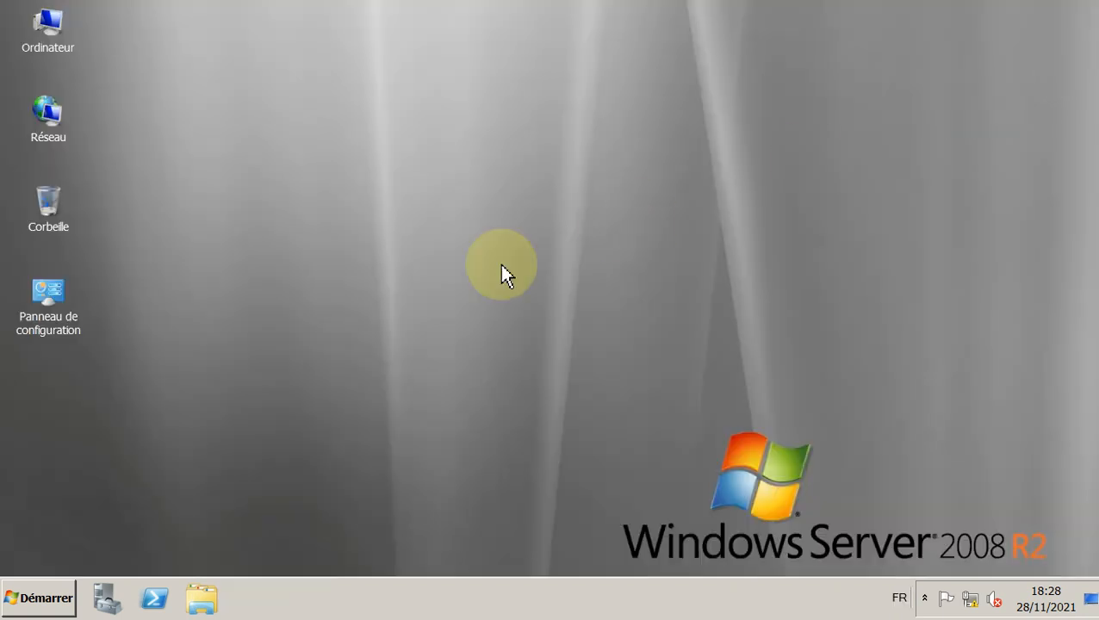
Step: Relaunch Active Directory Users and Computers via Control Panel's Administrative Tools and select domaine1.local
double_click(55, 332)
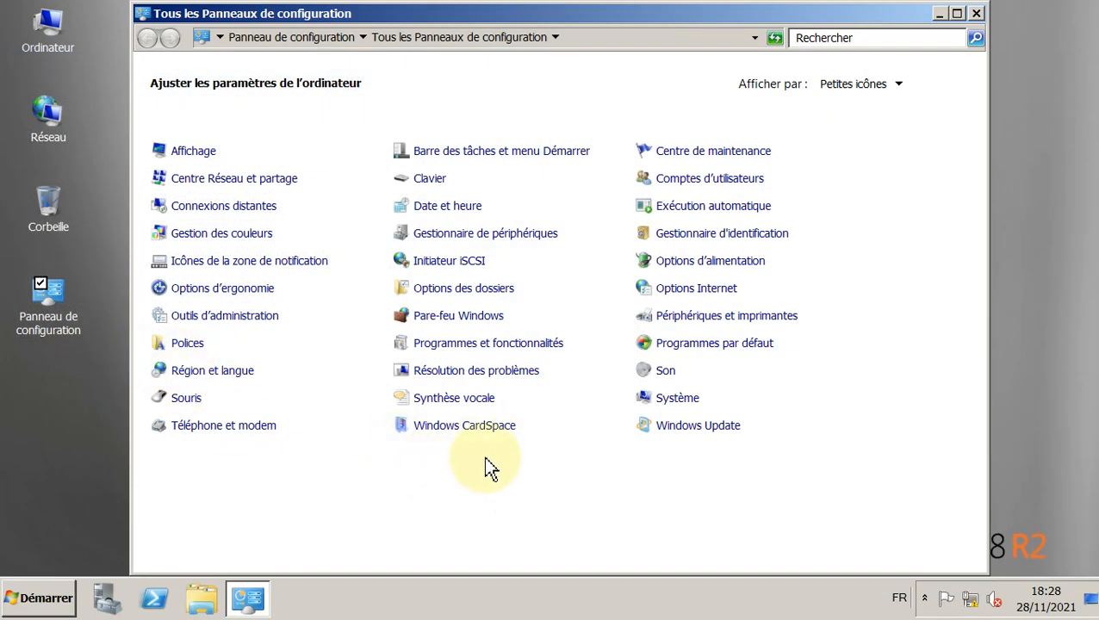
left_click(235, 319)
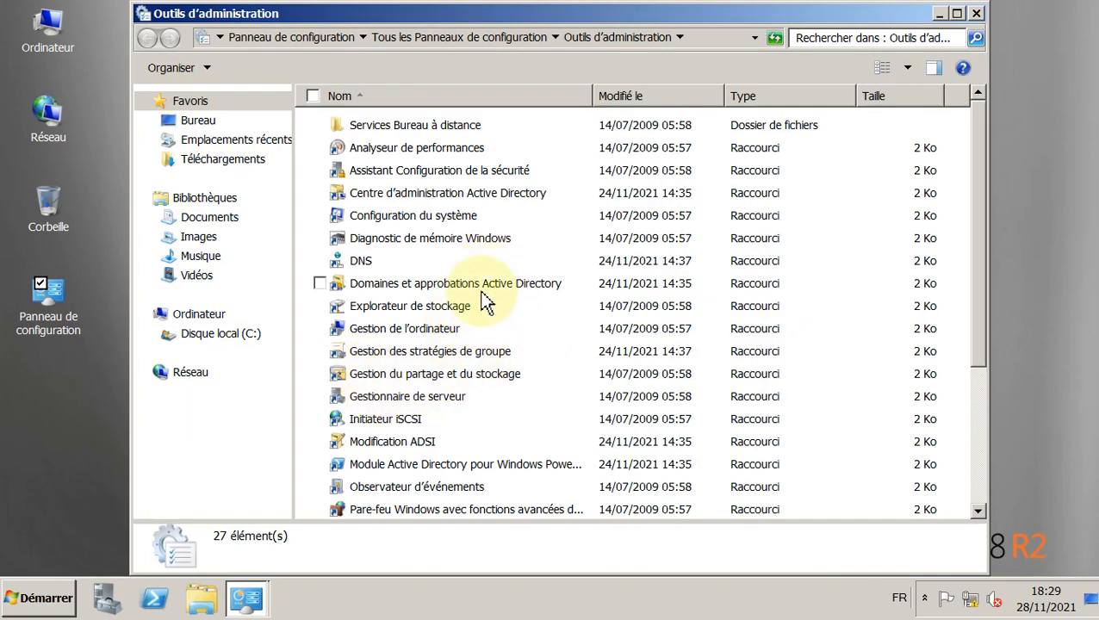
scroll(523, 383, "down", 3)
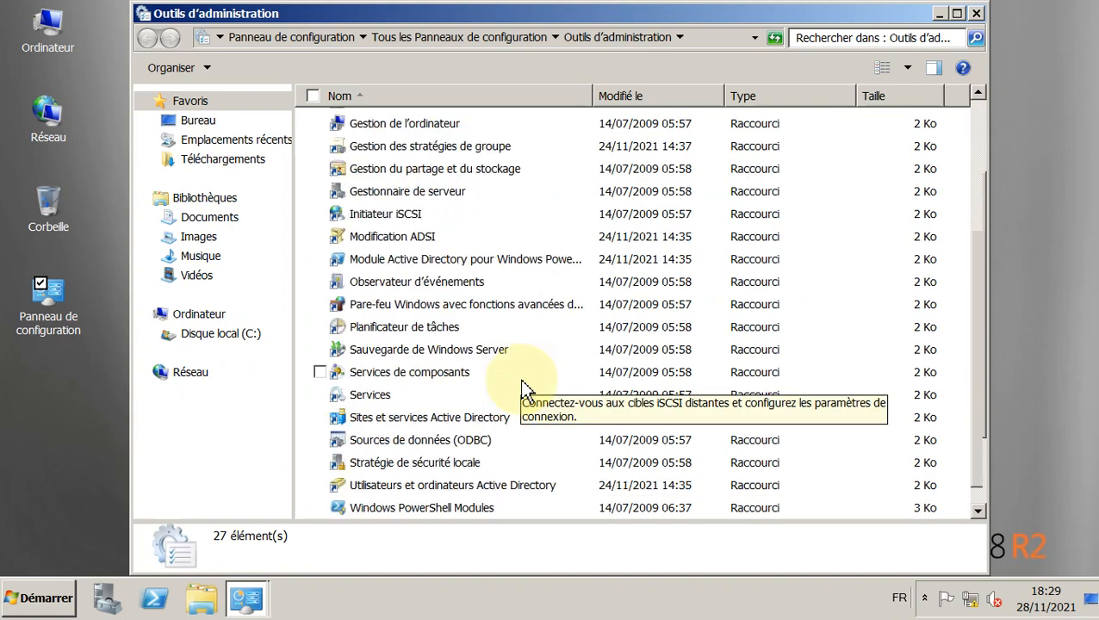
double_click(507, 488)
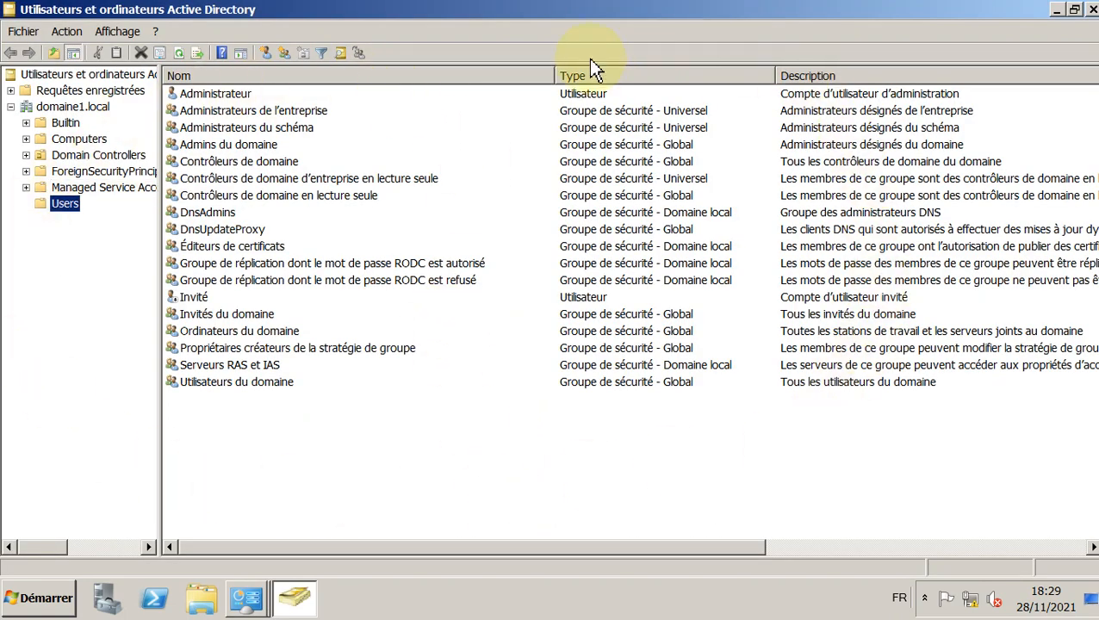
left_click(48, 599)
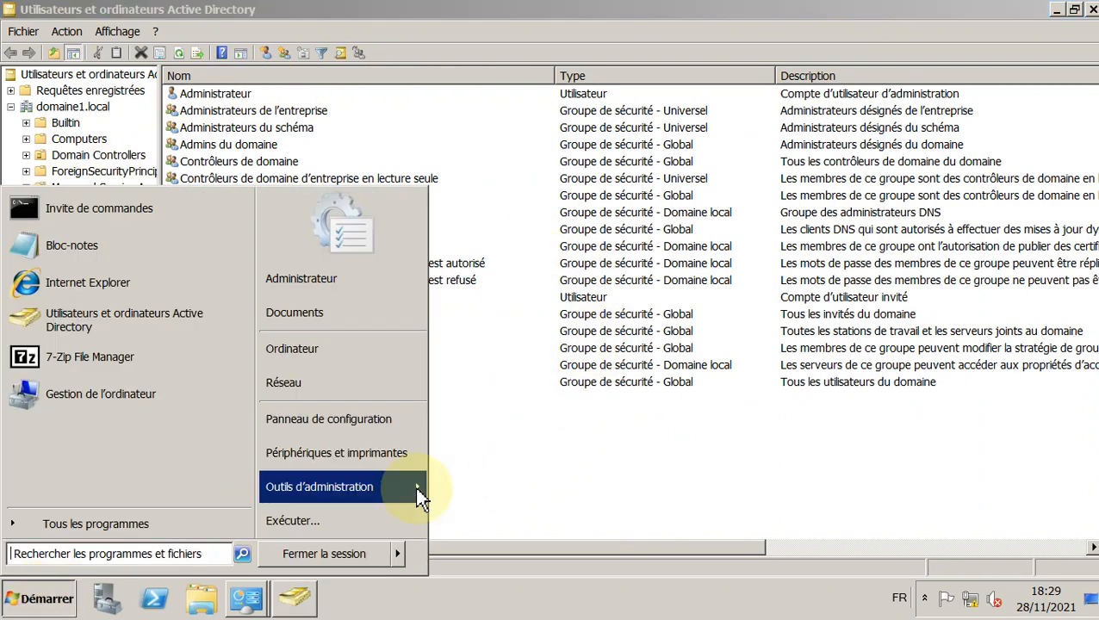
mouse_move(414, 486)
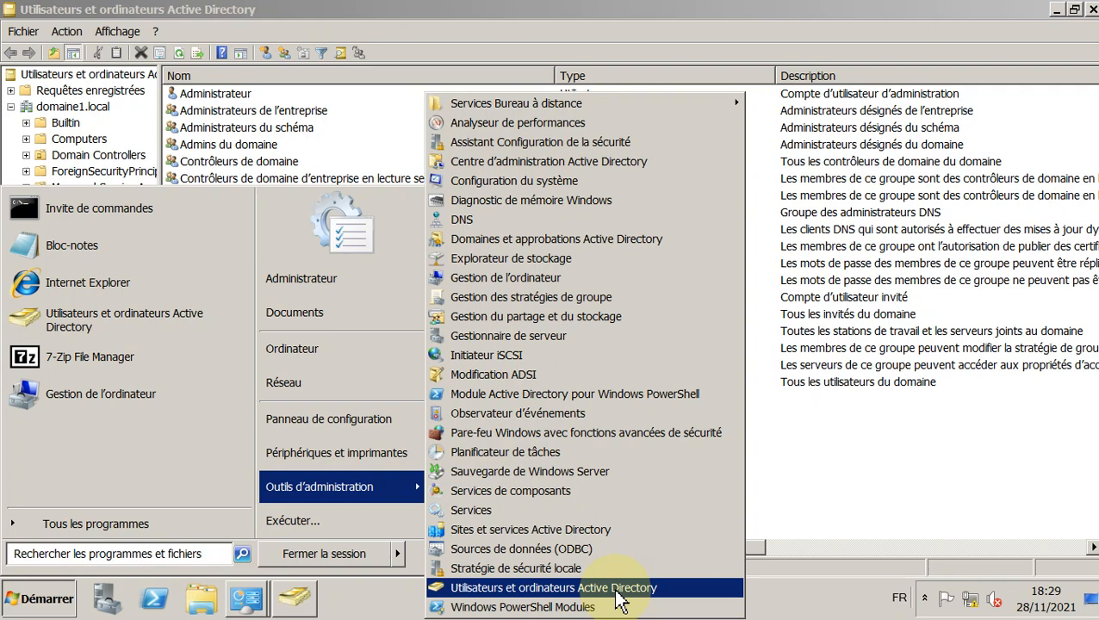
left_click(918, 386)
left_click(712, 502)
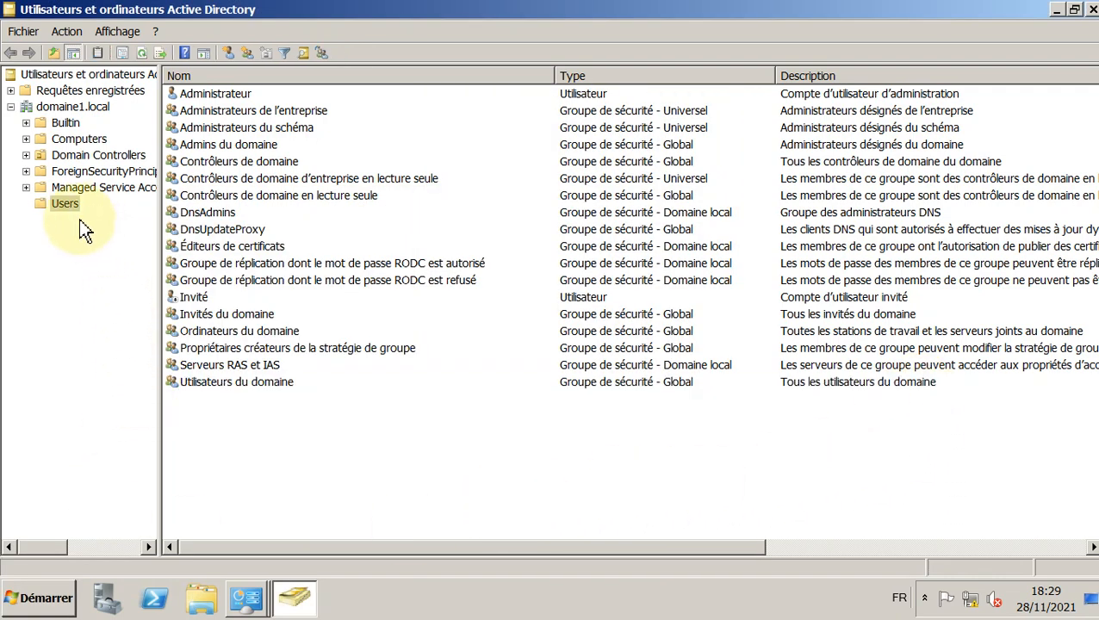
left_click(67, 108)
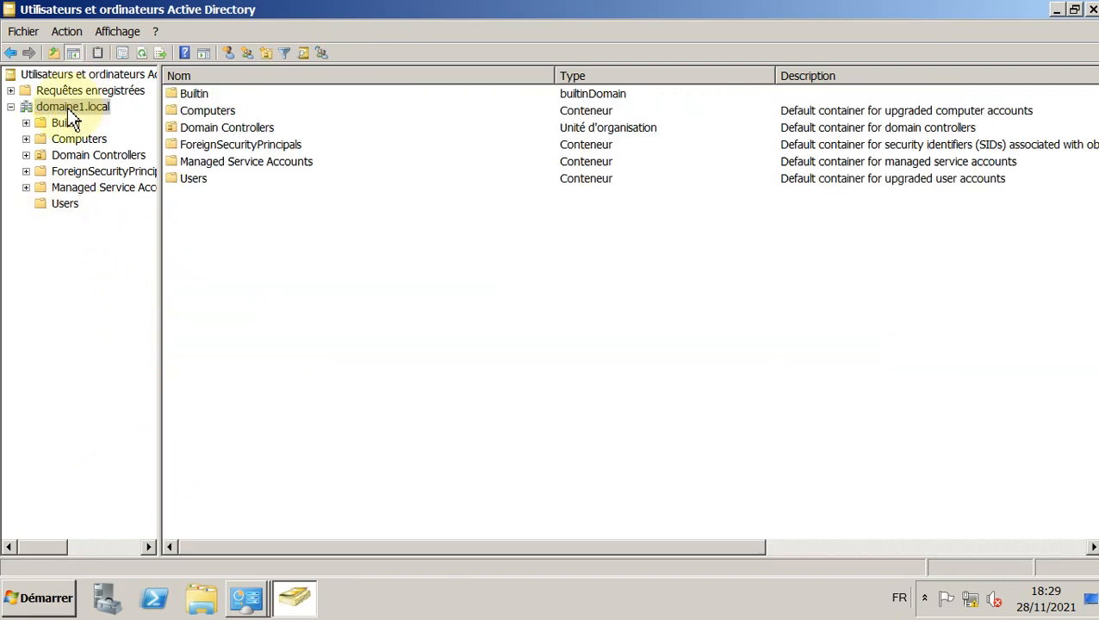
Step: Open the domaine1.local Users container to list its accounts
double_click(194, 179)
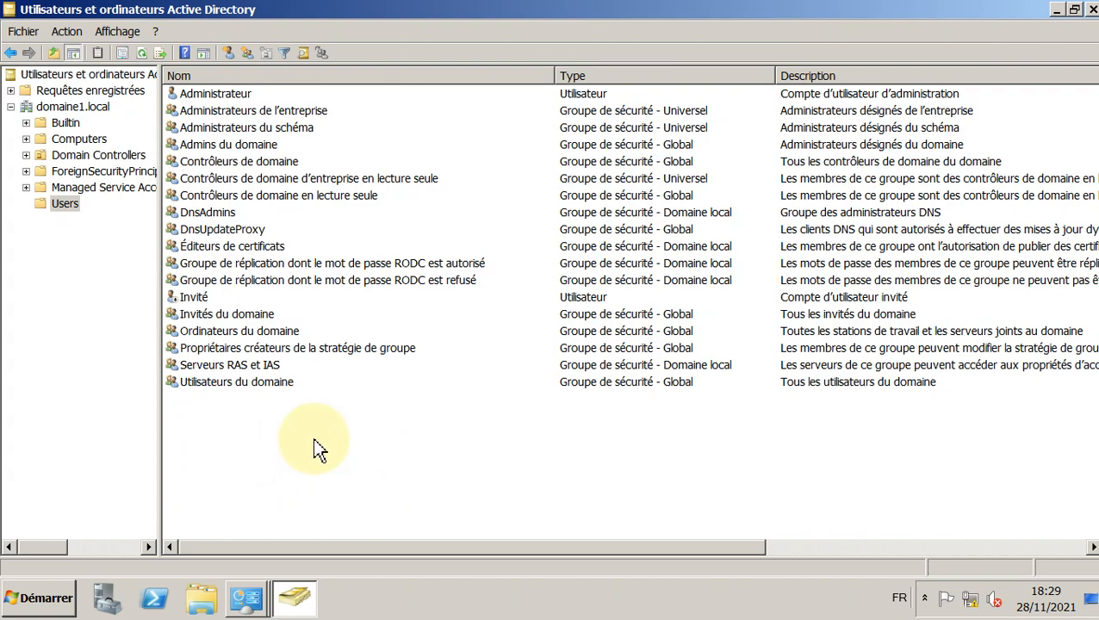
Step: Open a new user form in the domaine1.local Users container
right_click(314, 439)
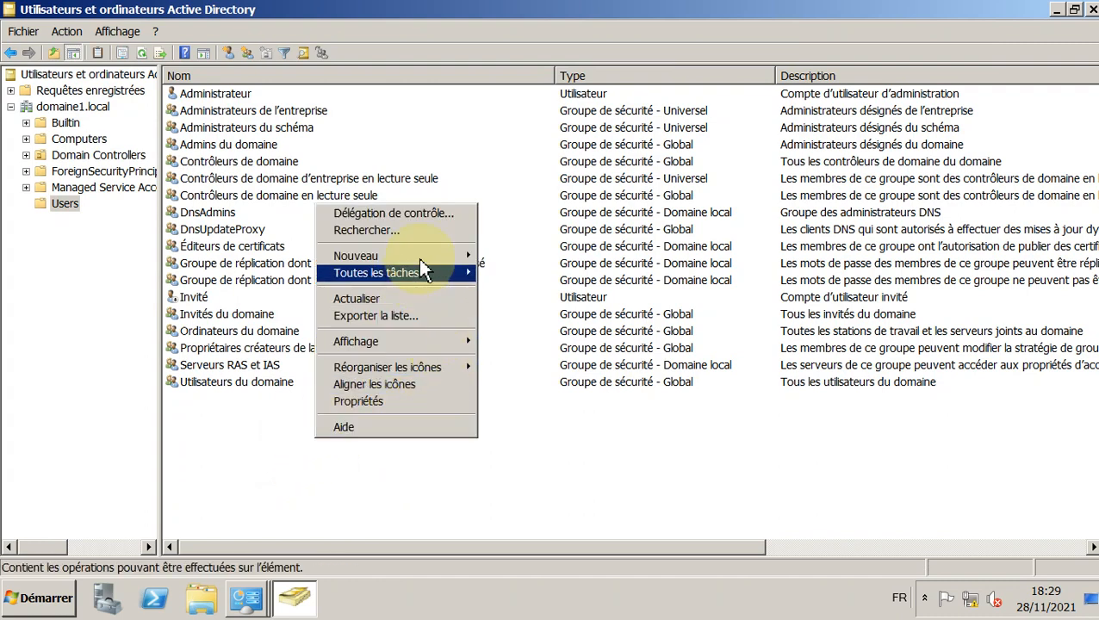
mouse_move(421, 257)
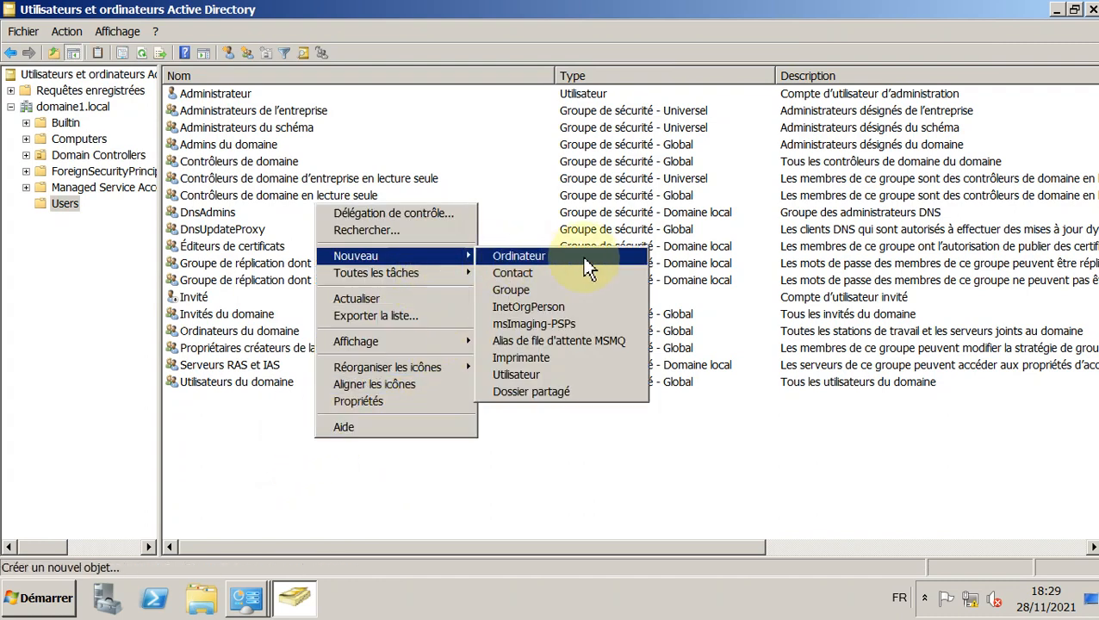
left_click(562, 386)
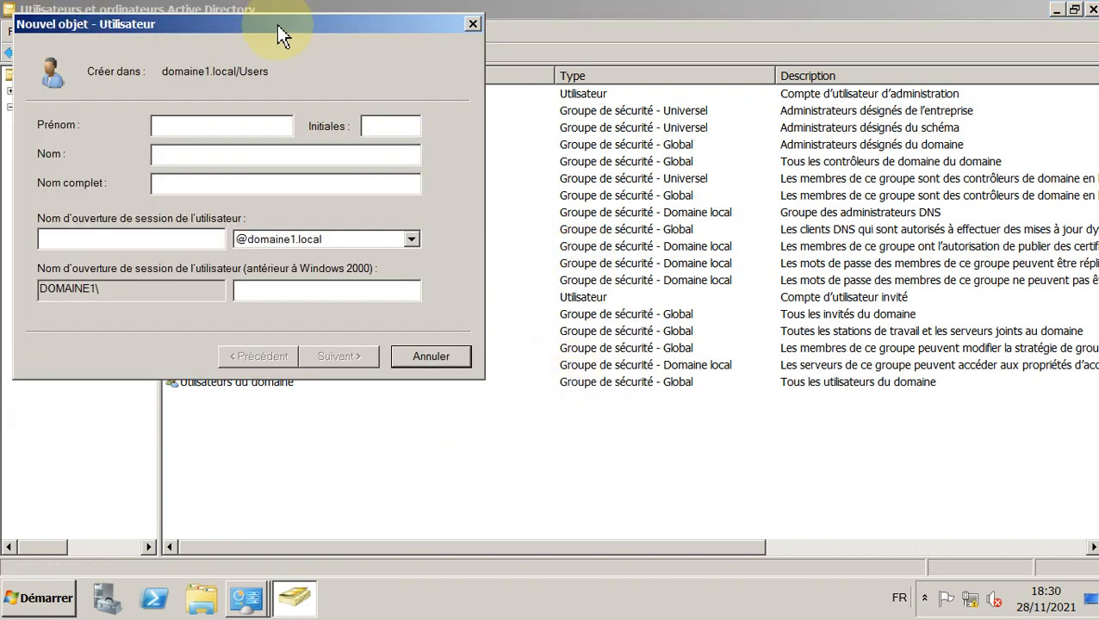
left_click_drag(286, 26, 483, 116)
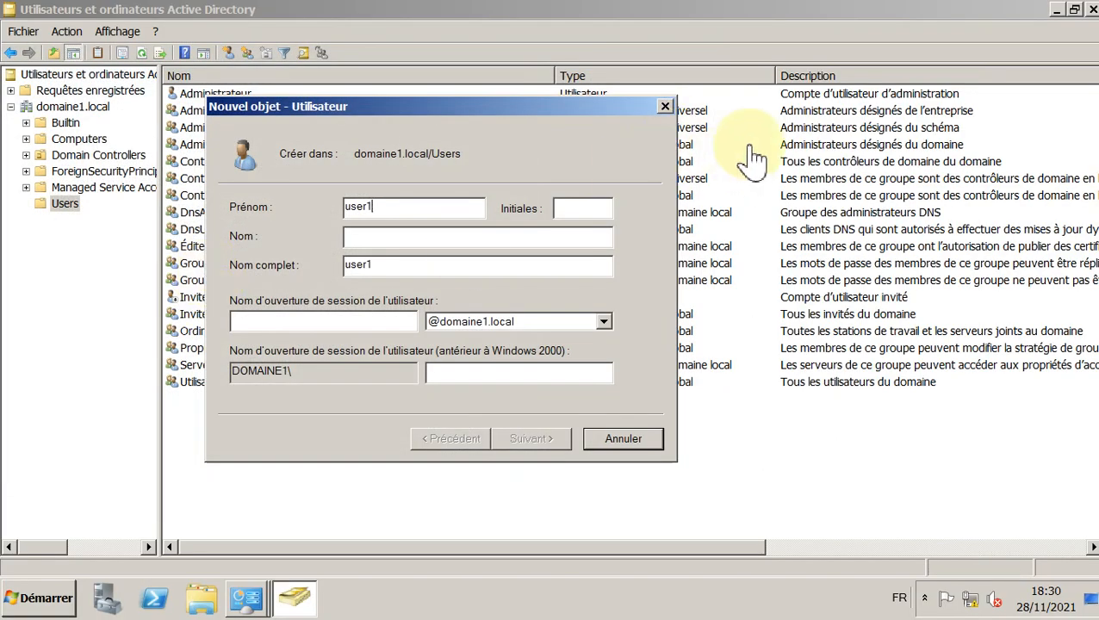
Step: Copy serveuruser1 from the instructions and paste it as the logon name
left_click(285, 324)
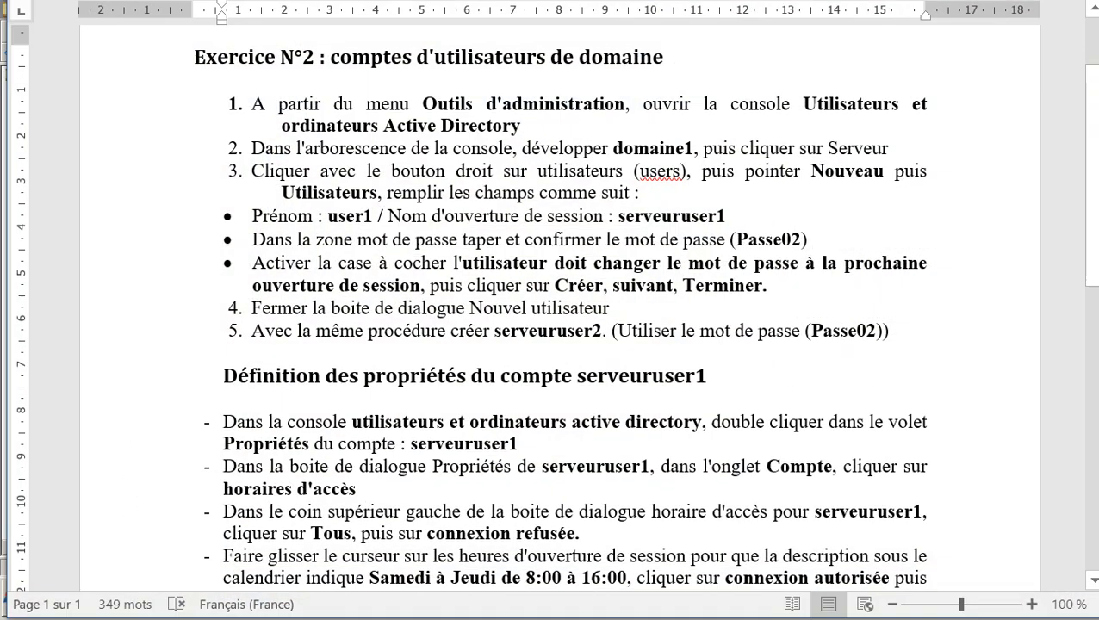
left_click(673, 217)
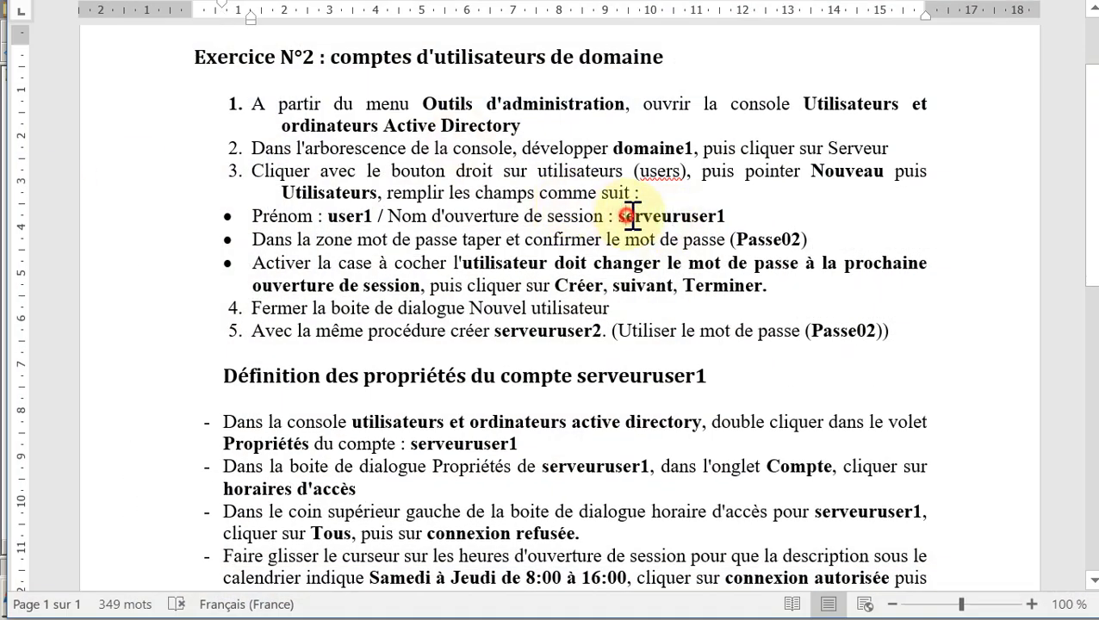
double_click(633, 215)
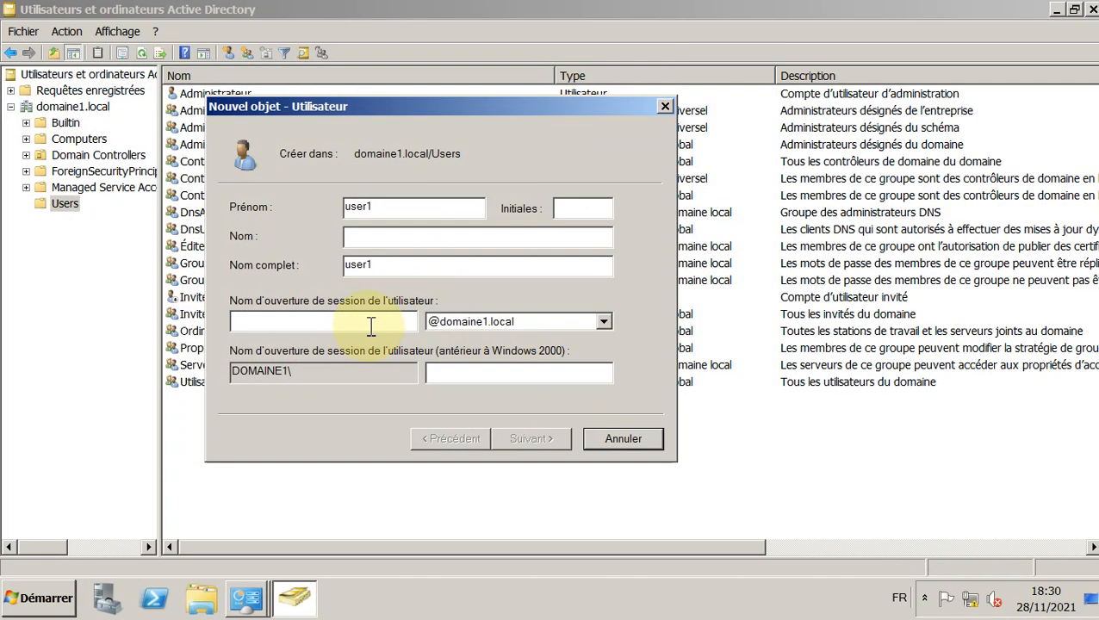
type("serveuruser1")
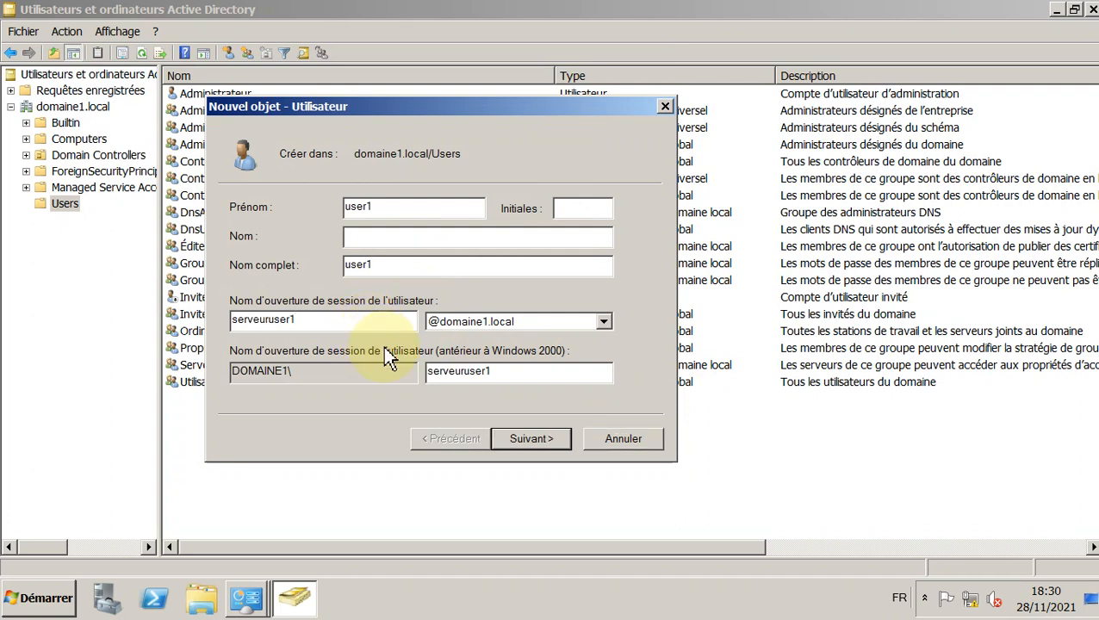
left_click(579, 211)
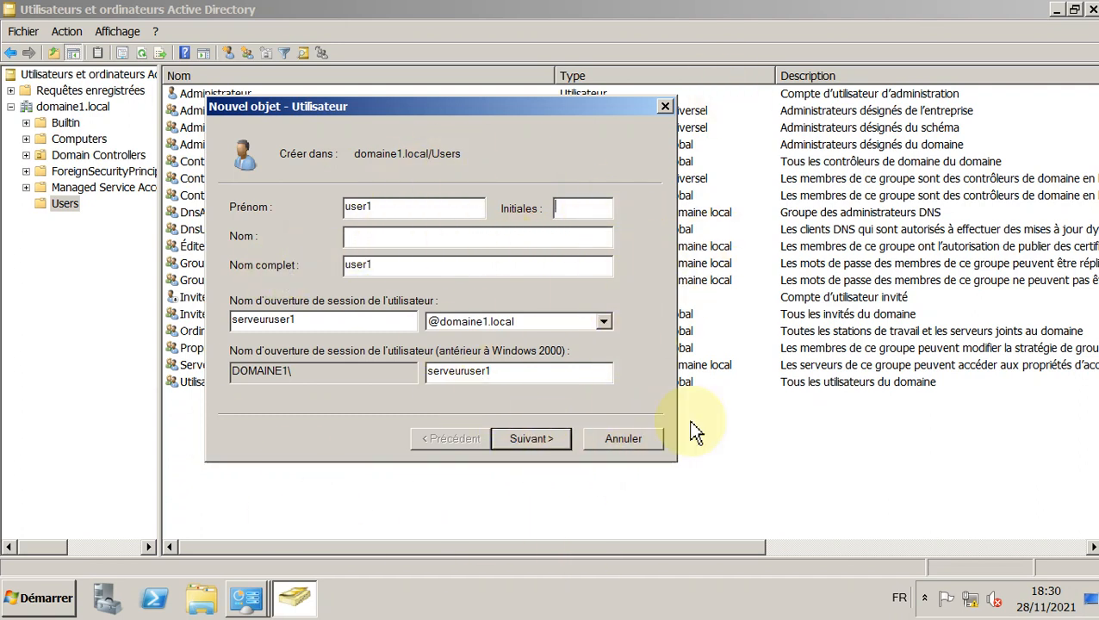
Step: Enter and confirm user1's password, keep the change-at-next-logon option, and create the account
left_click(532, 440)
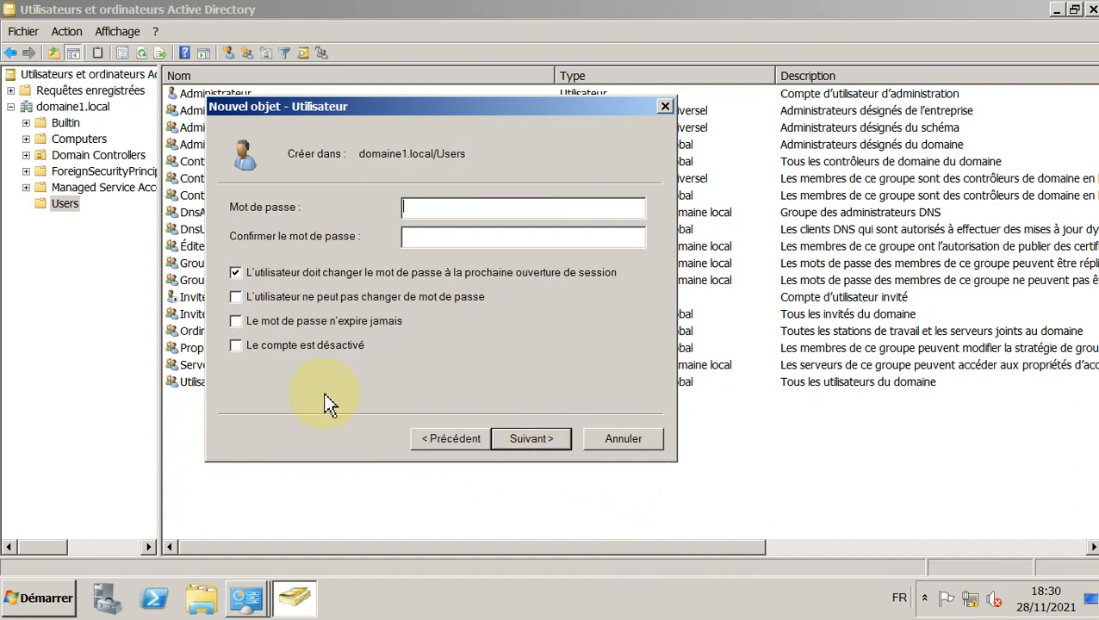
type("P")
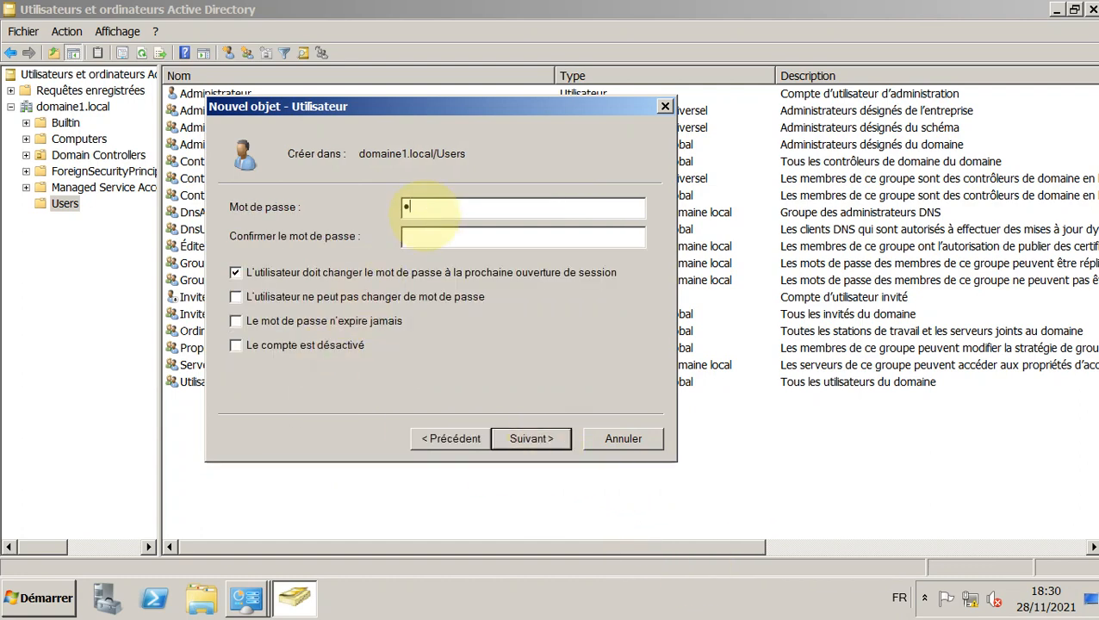
type("@ssw")
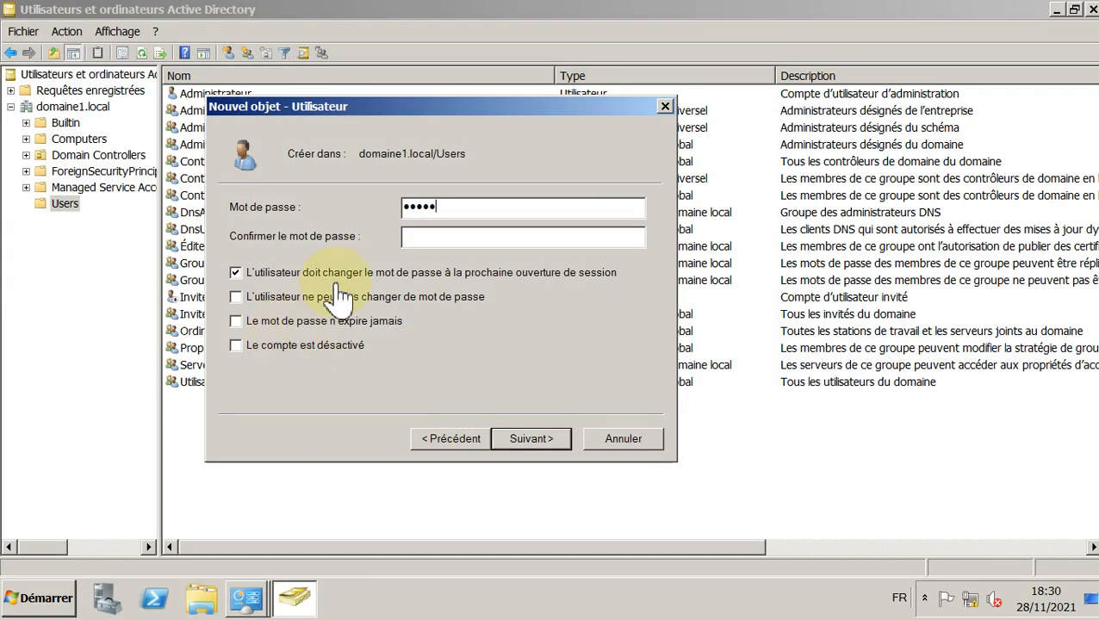
left_click(450, 238)
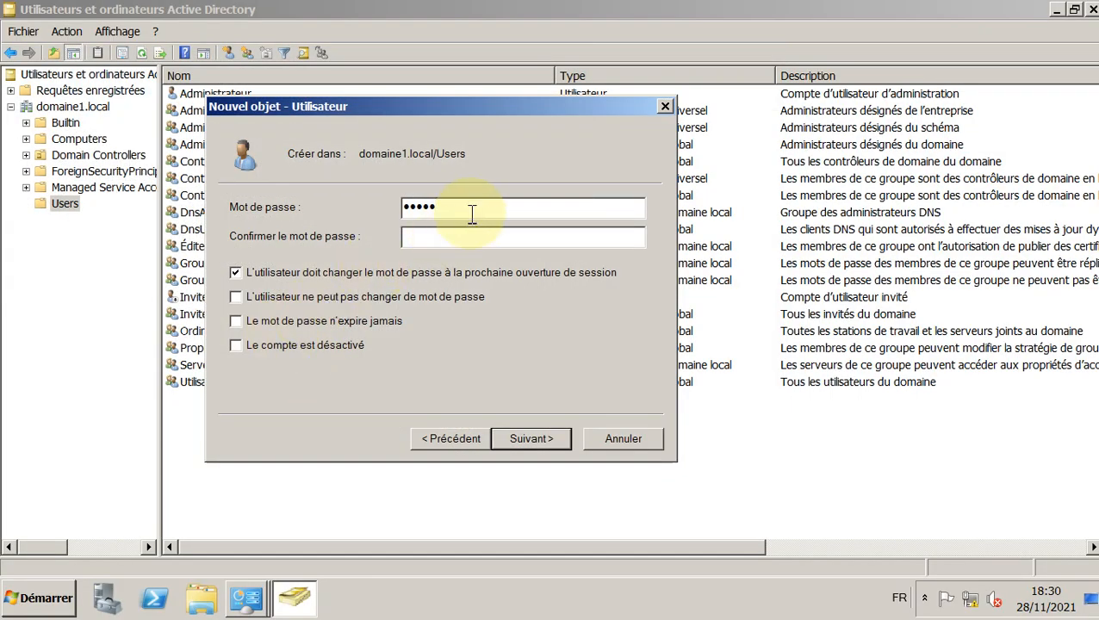
left_click(463, 239)
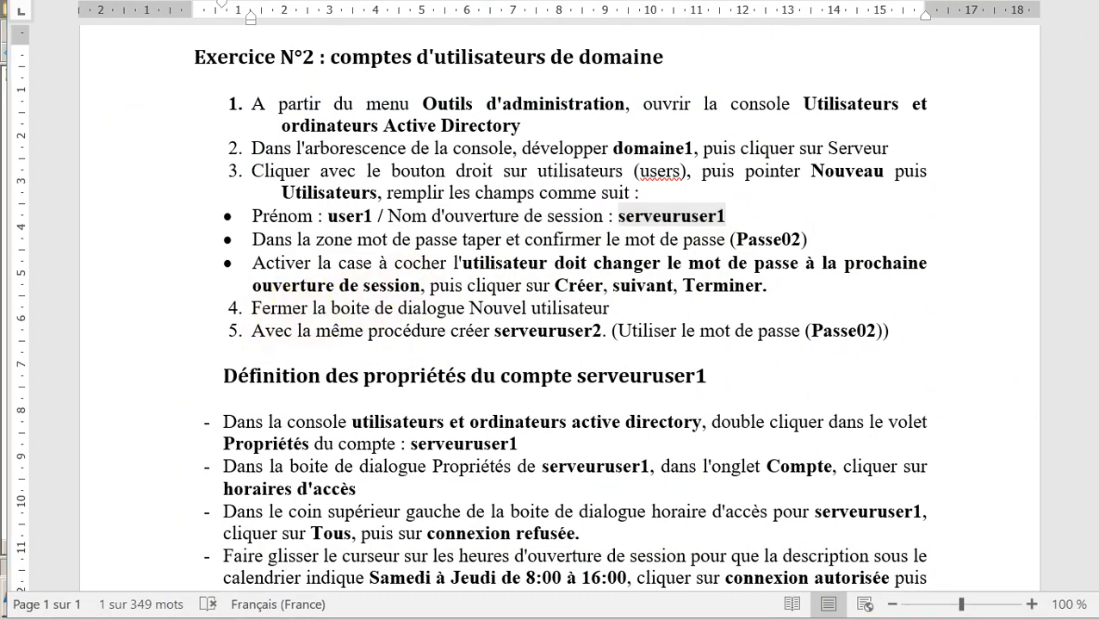
left_click(51, 118)
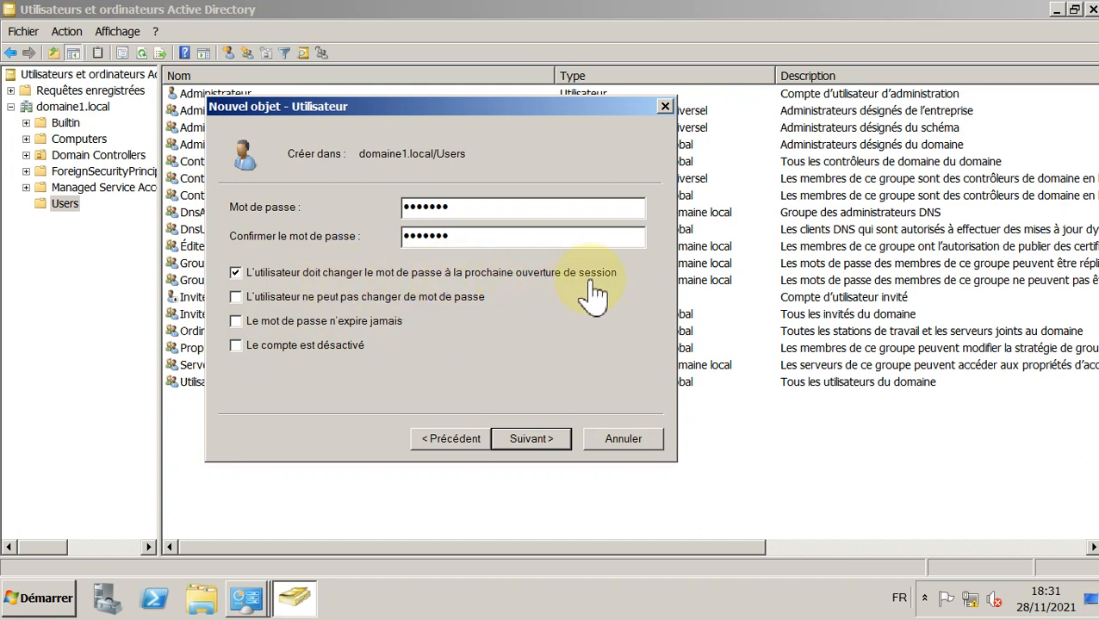
left_click(477, 215)
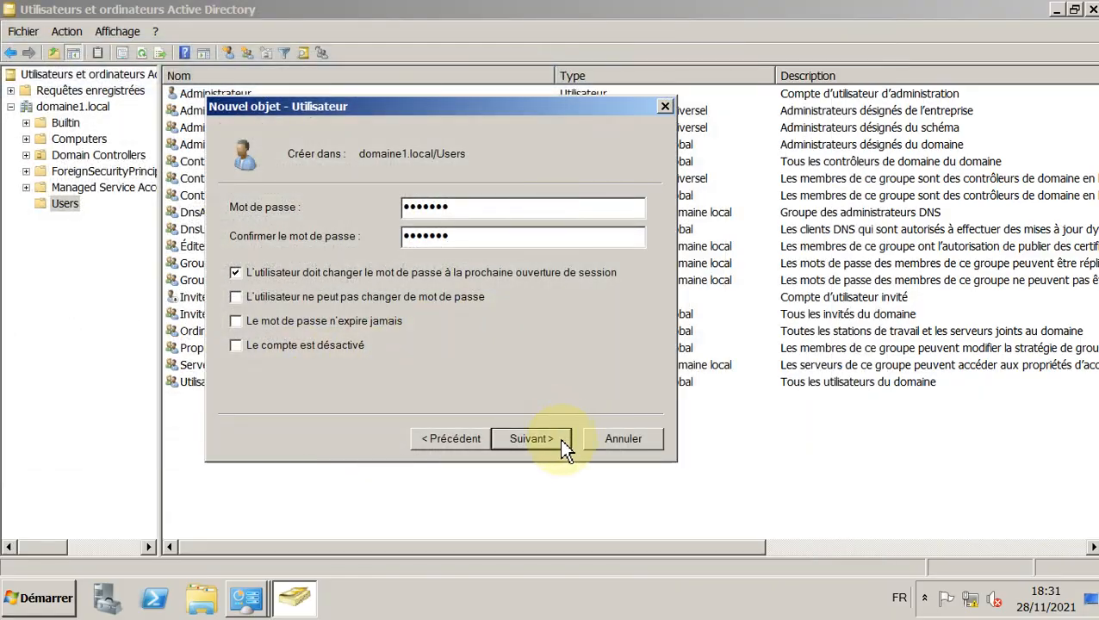
left_click(534, 439)
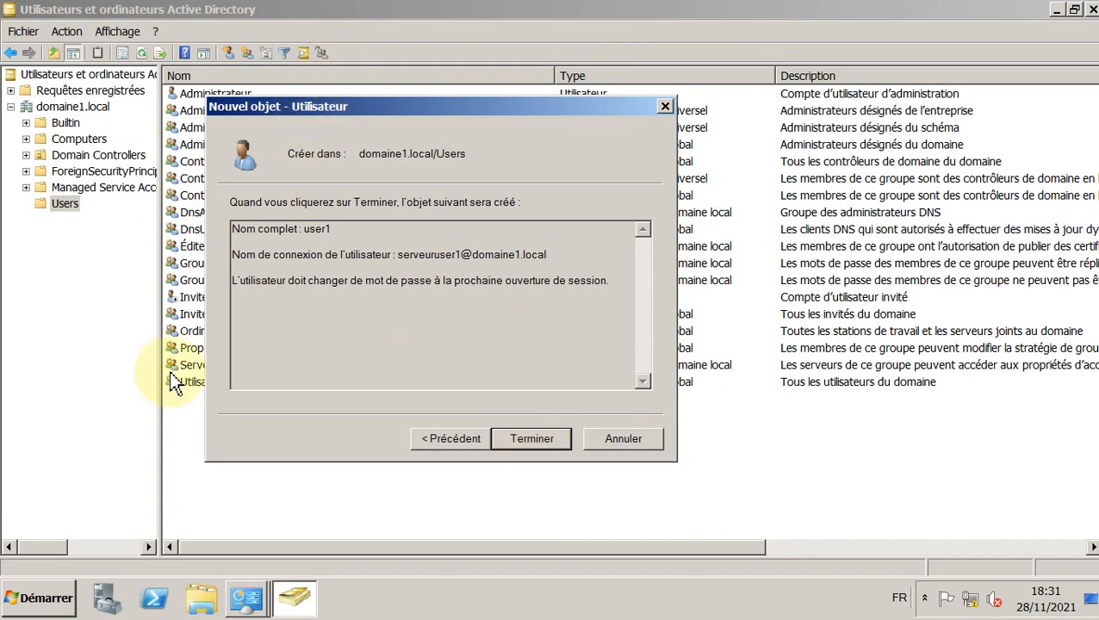
left_click(541, 442)
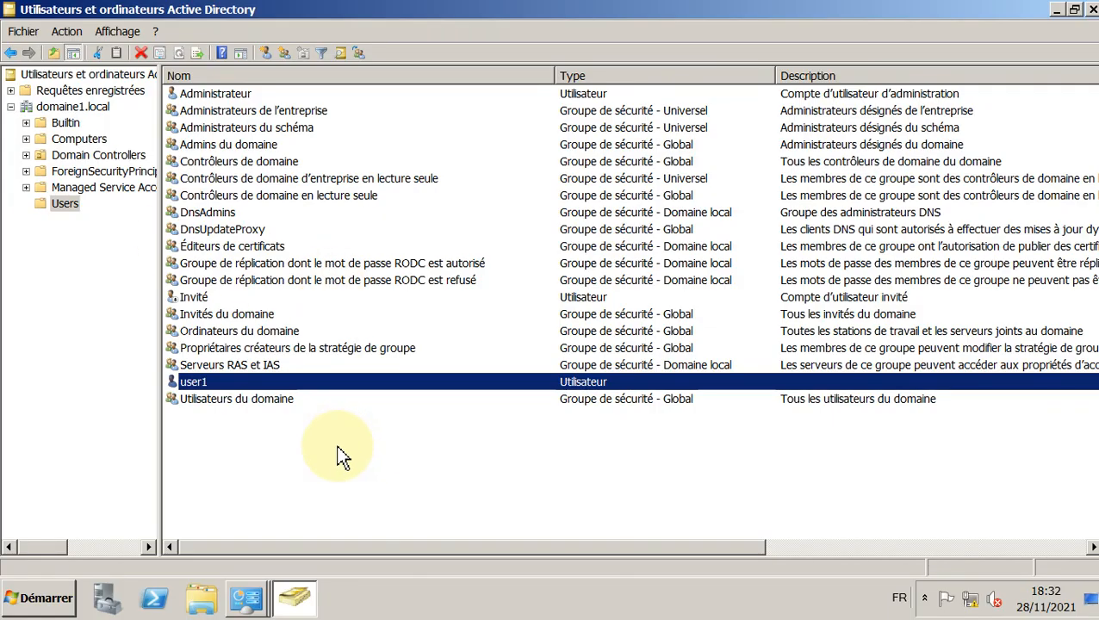
Step: Start another new user in Users with logon name serveuruser2 copied from the instructions
right_click(231, 461)
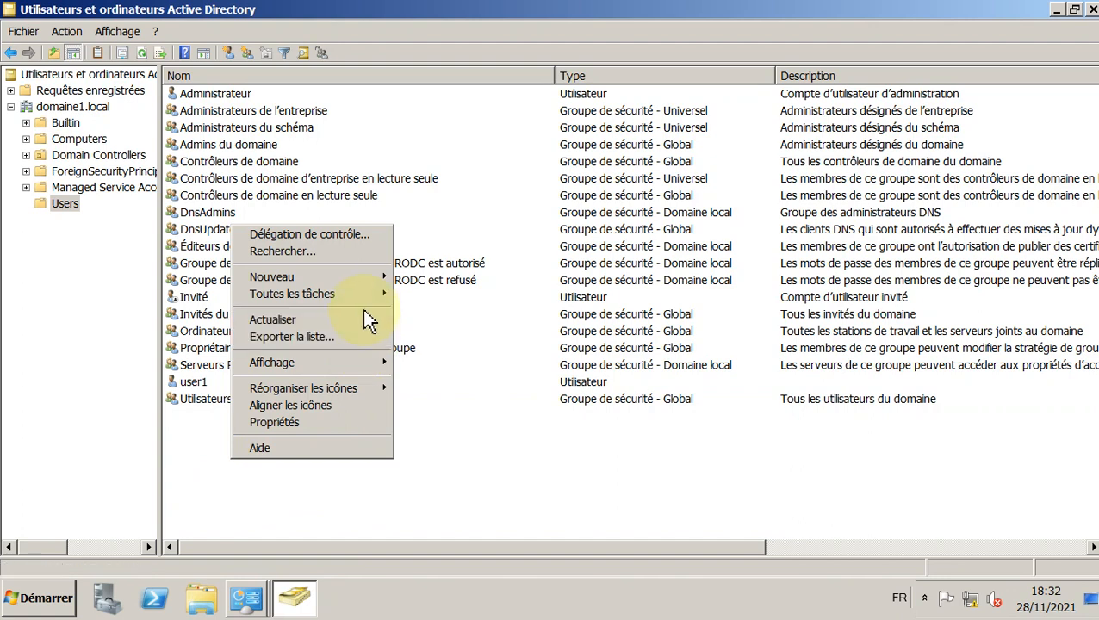
mouse_move(356, 278)
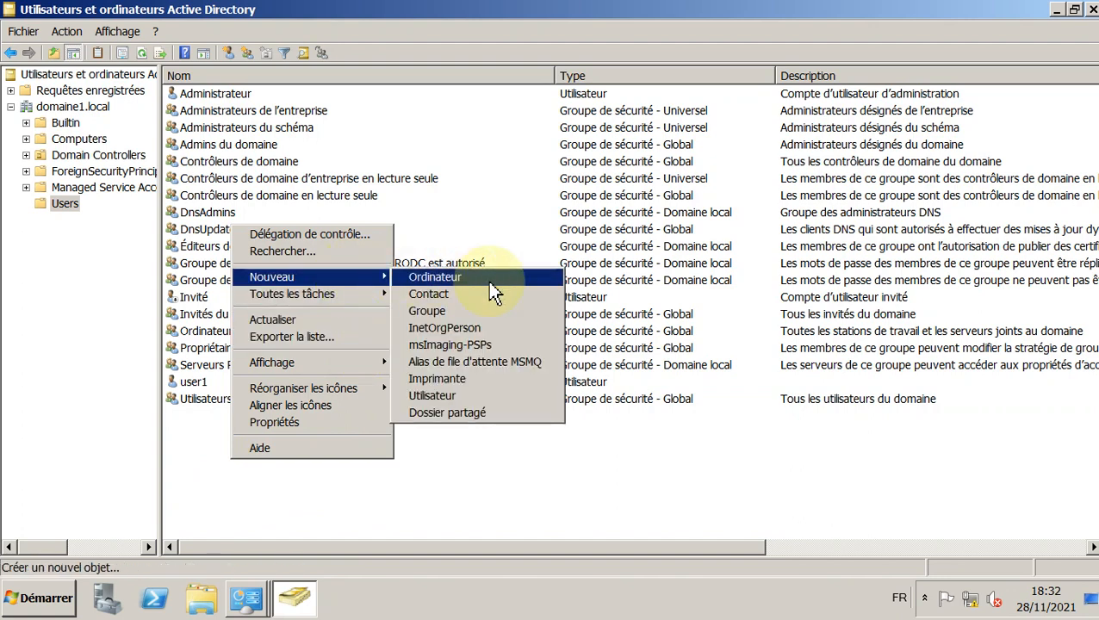
left_click(507, 395)
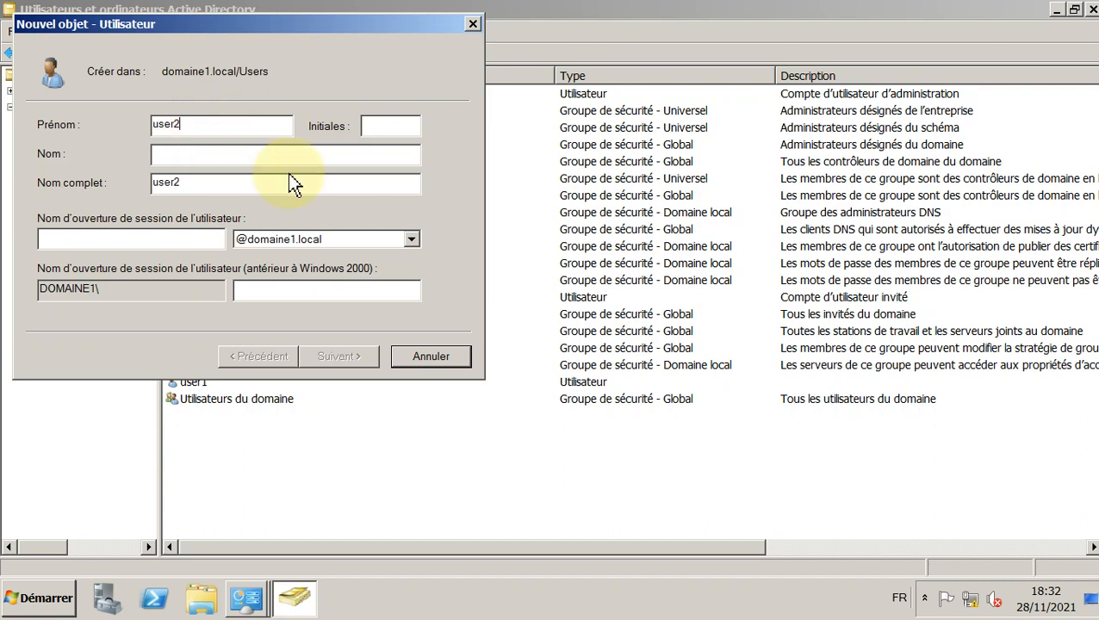
left_click(97, 243)
type("s")
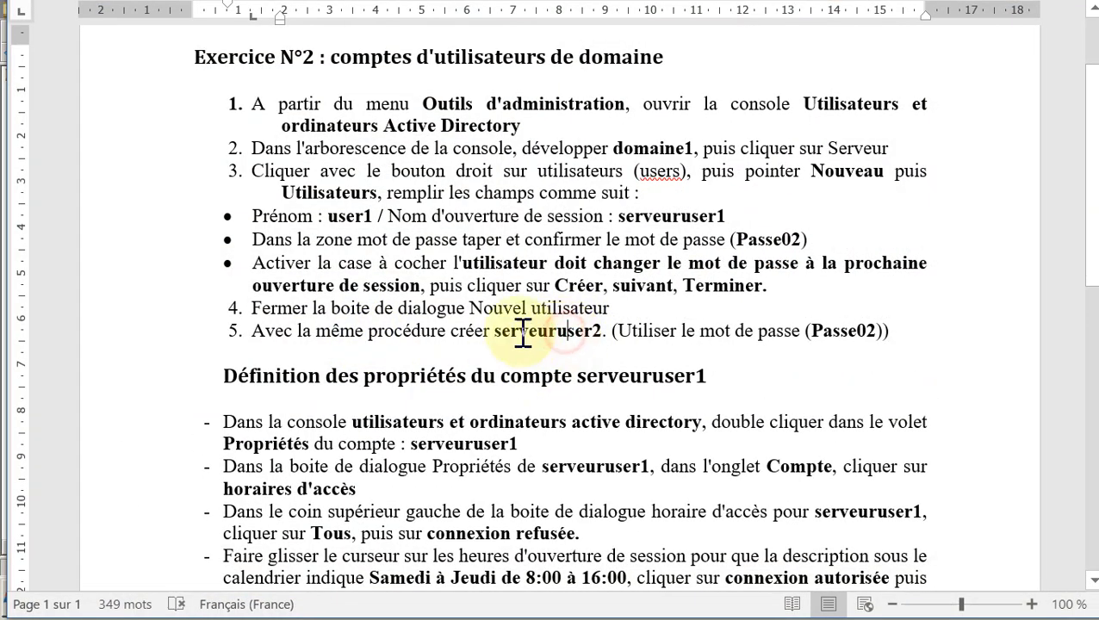
left_click_drag(495, 332, 601, 334)
key("ctrl+c")
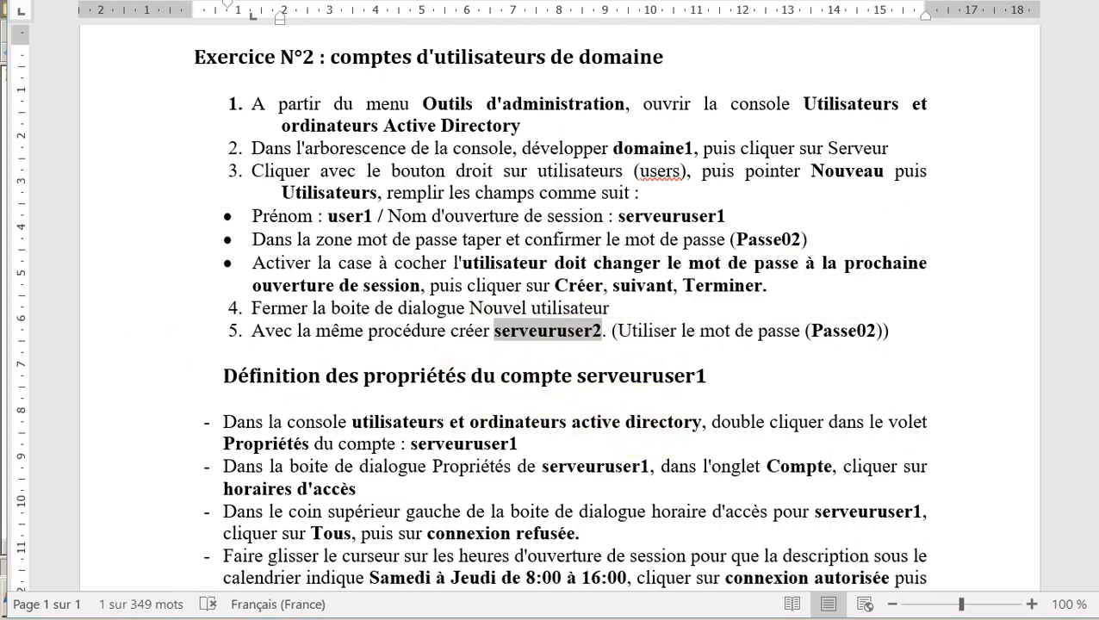
left_click(4, 86)
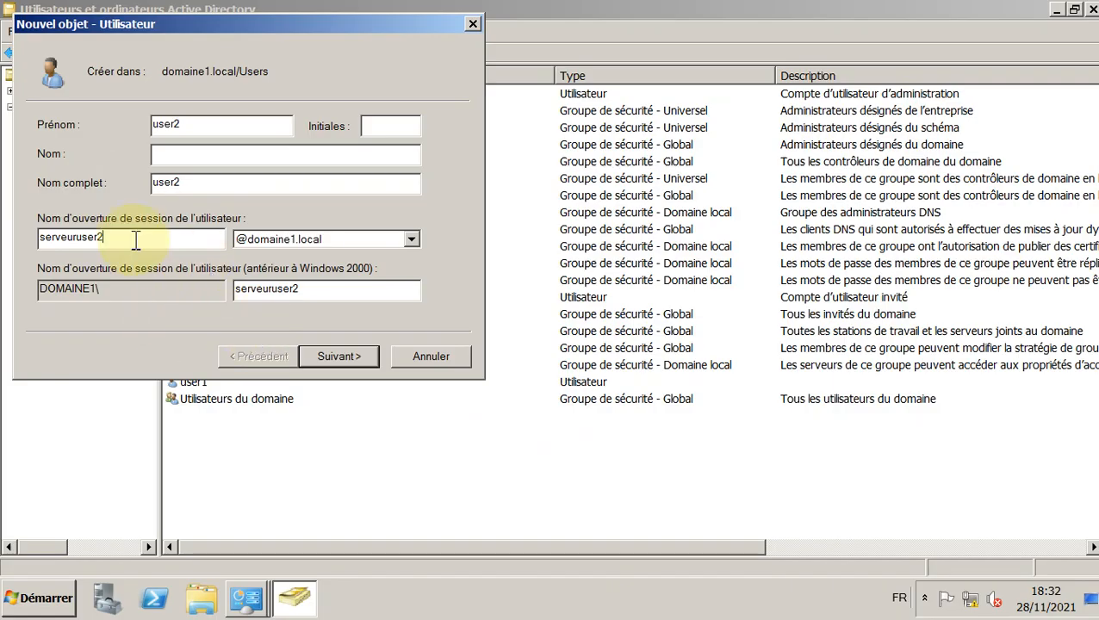
left_click_drag(133, 239, 7, 242)
key("ctrl+v")
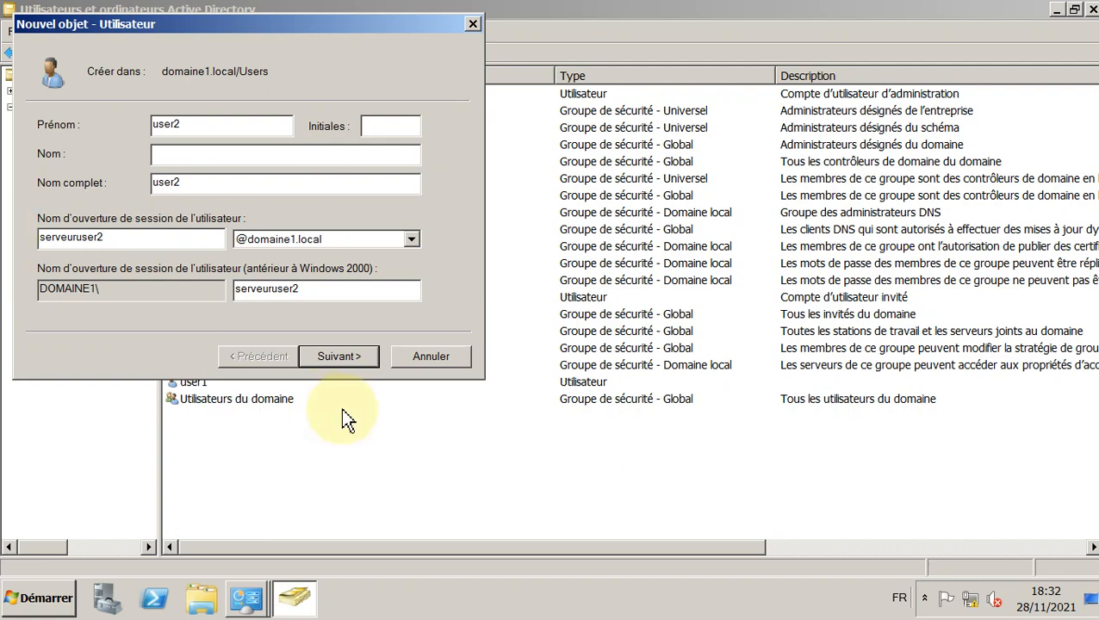
Step: Keep the password change required at next logon and finish creating user2
left_click(332, 357)
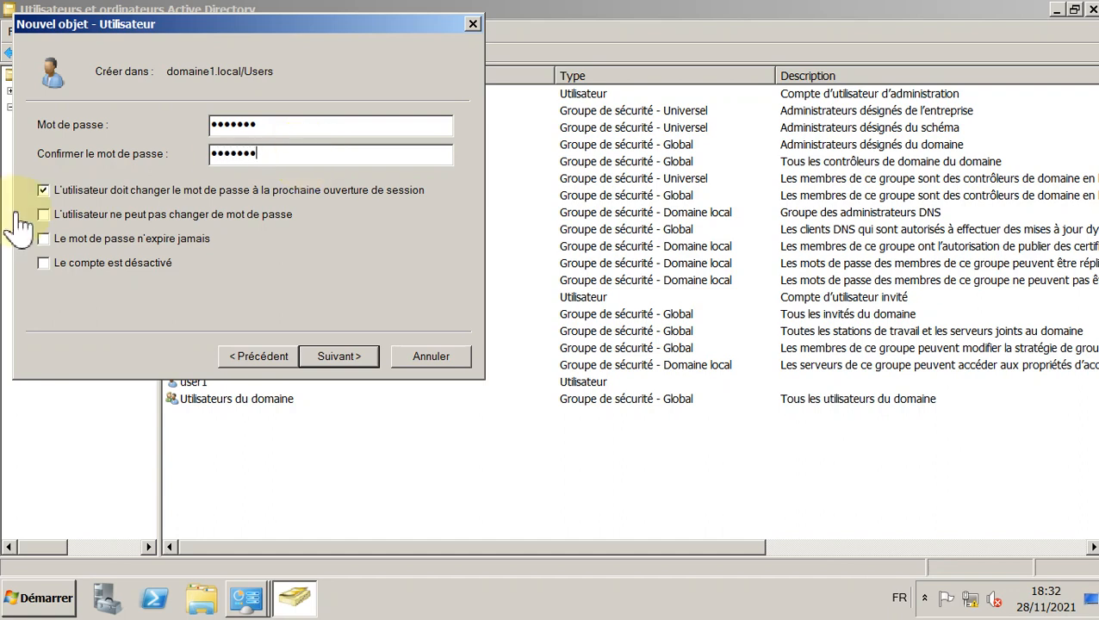
left_click(43, 191)
left_click(43, 190)
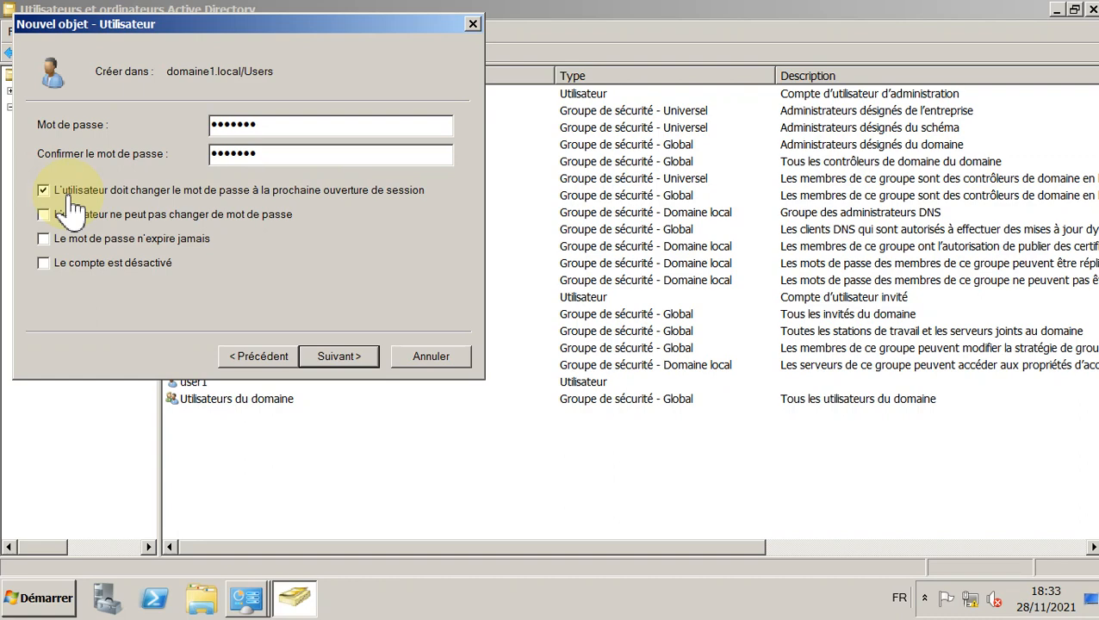
left_click(337, 359)
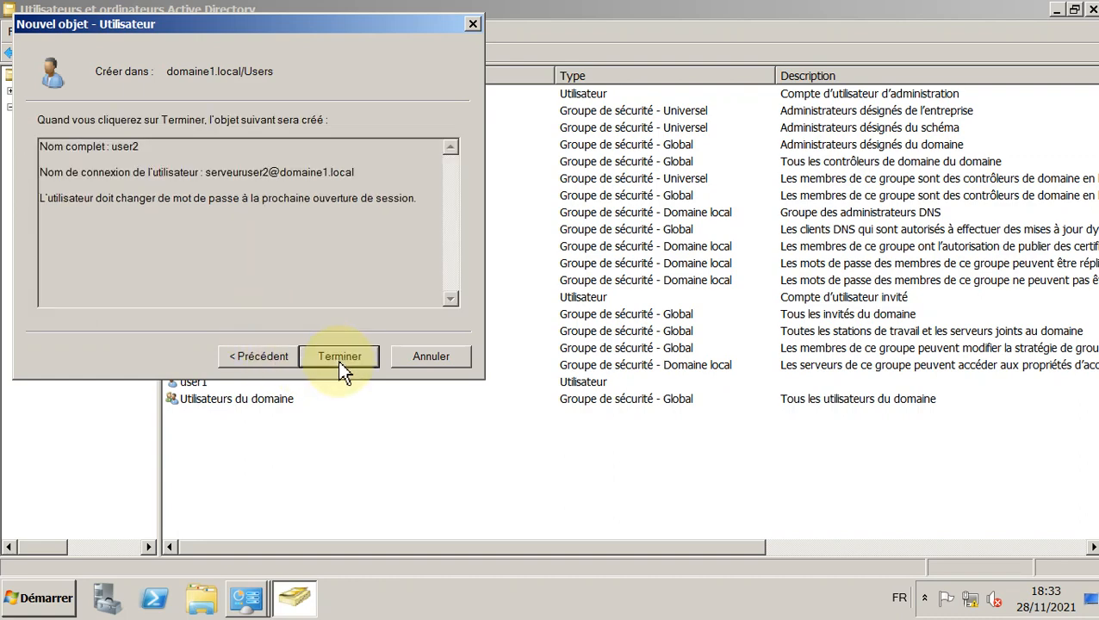
left_click(338, 359)
Step: Click through items in the Active Directory Users and Computers window
left_click(149, 547)
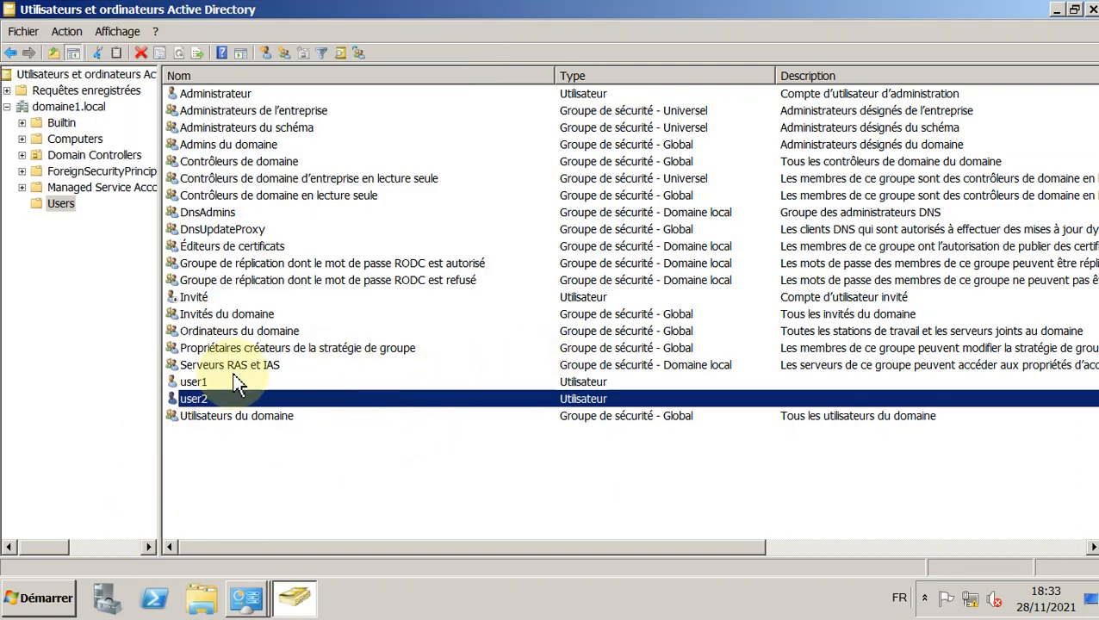
left_click(224, 381)
left_click(212, 400)
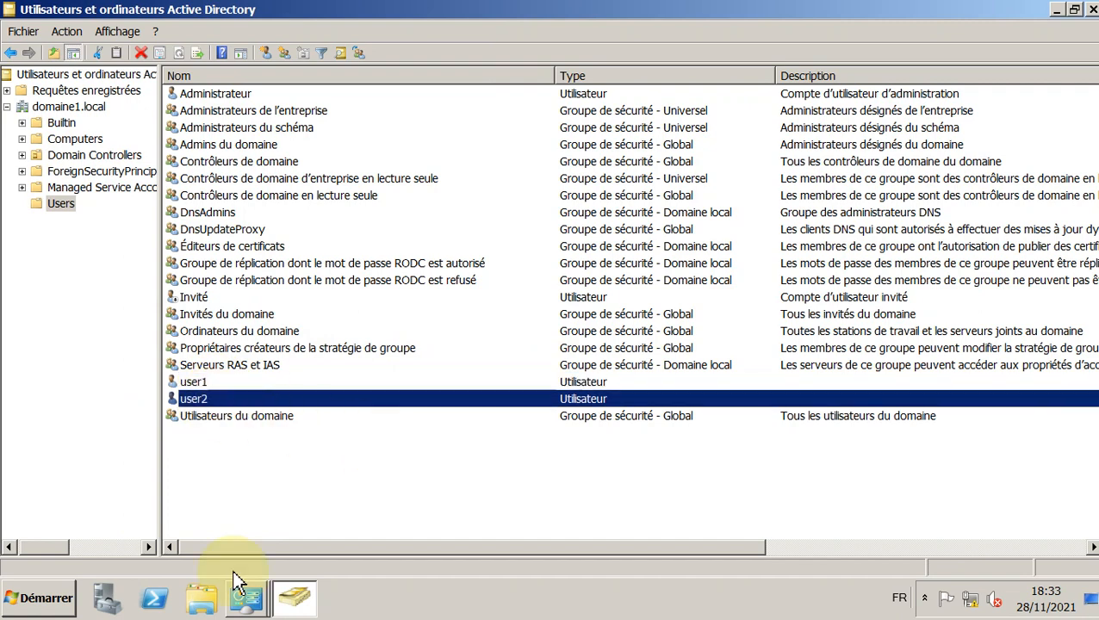
left_click(276, 507)
left_click(230, 384)
left_click(217, 401)
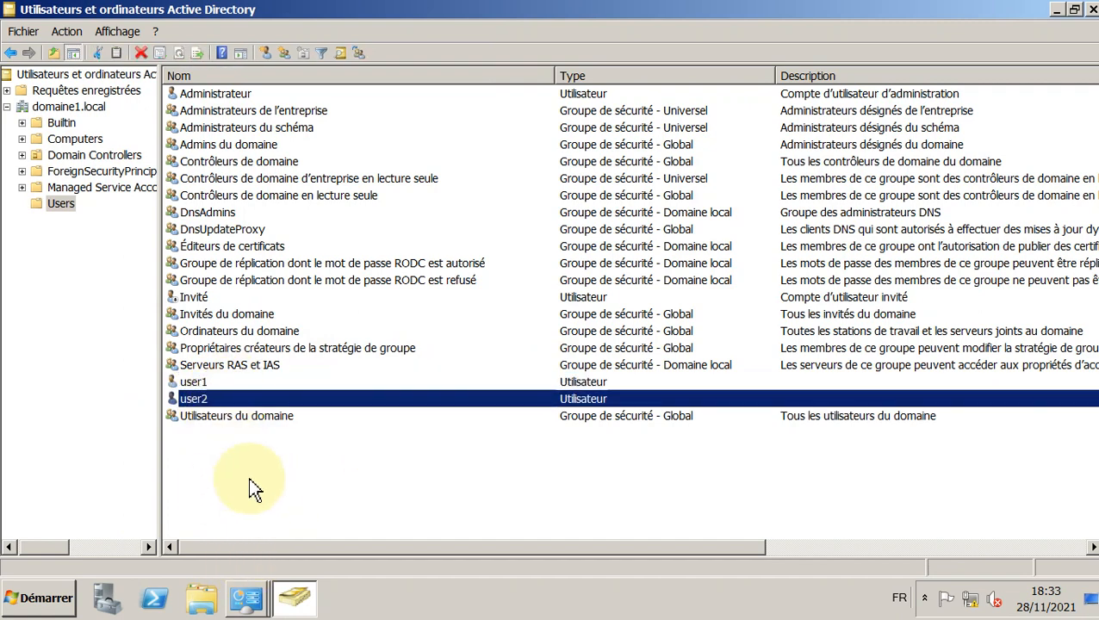
left_click(249, 477)
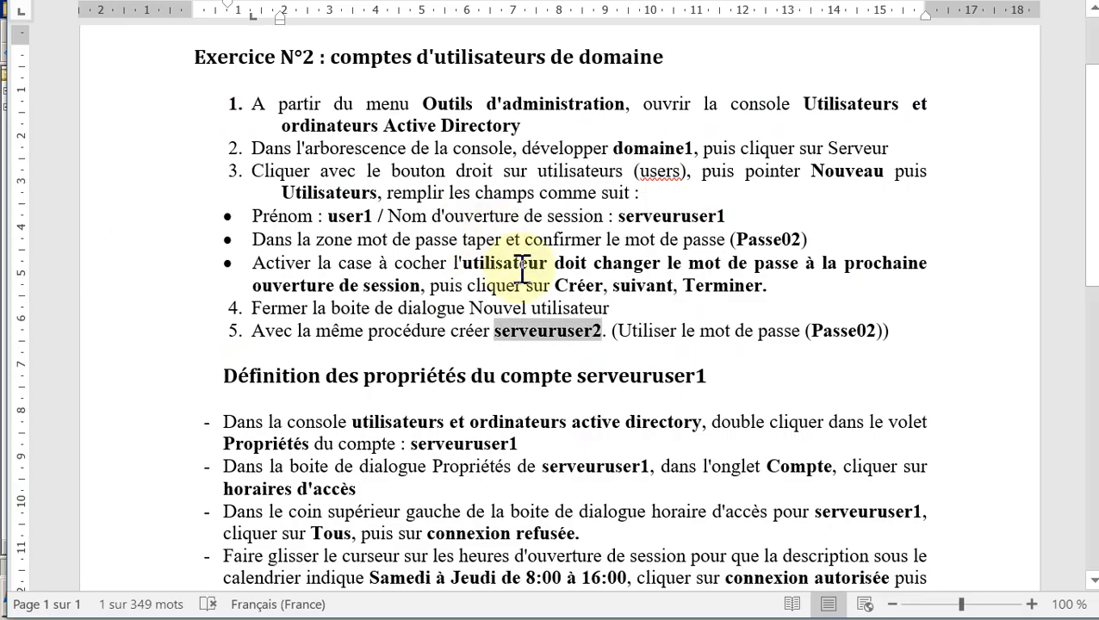
Step: Scroll Word to 'Définition des propriétés du compte serveuruser1' and highlight the account name
scroll(894, 334, "down", 3)
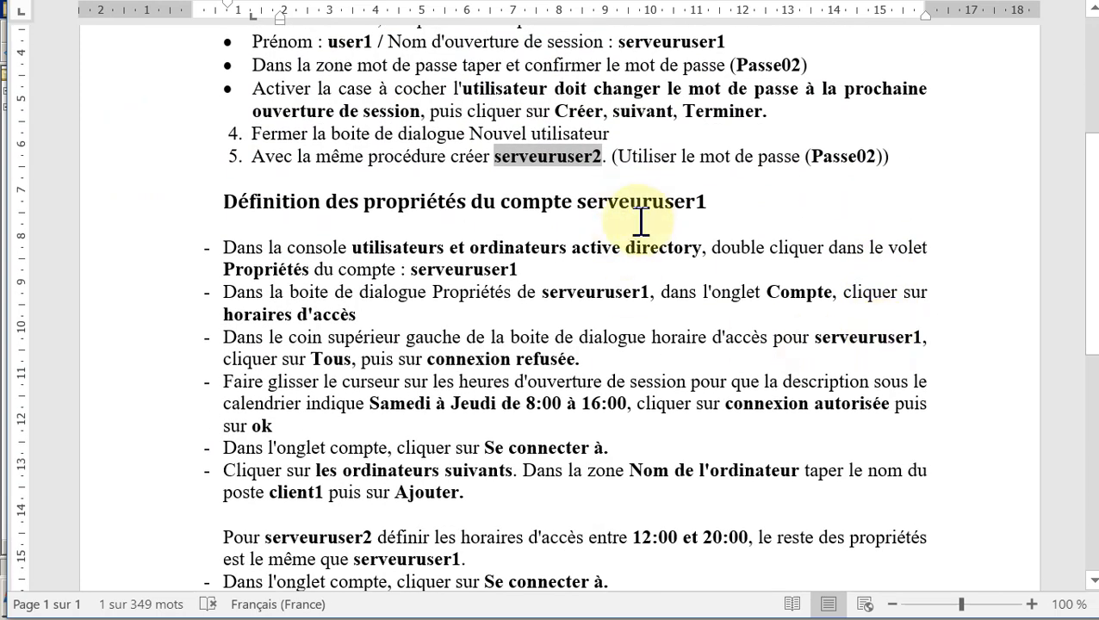
scroll(640, 220, "down", 2)
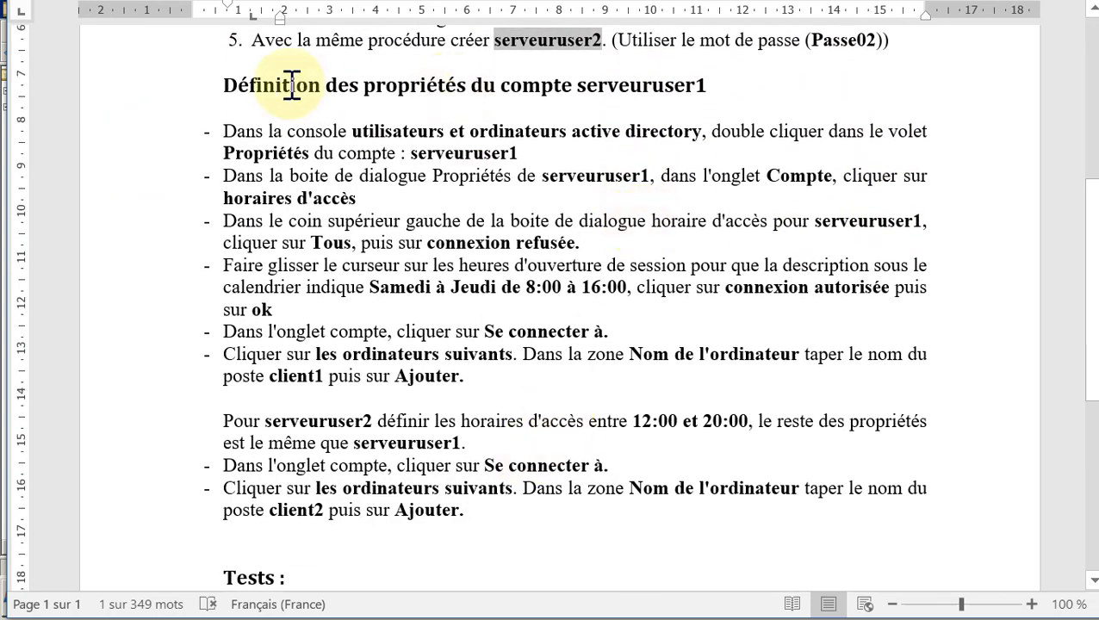
left_click(580, 86)
left_click_drag(580, 87, 704, 86)
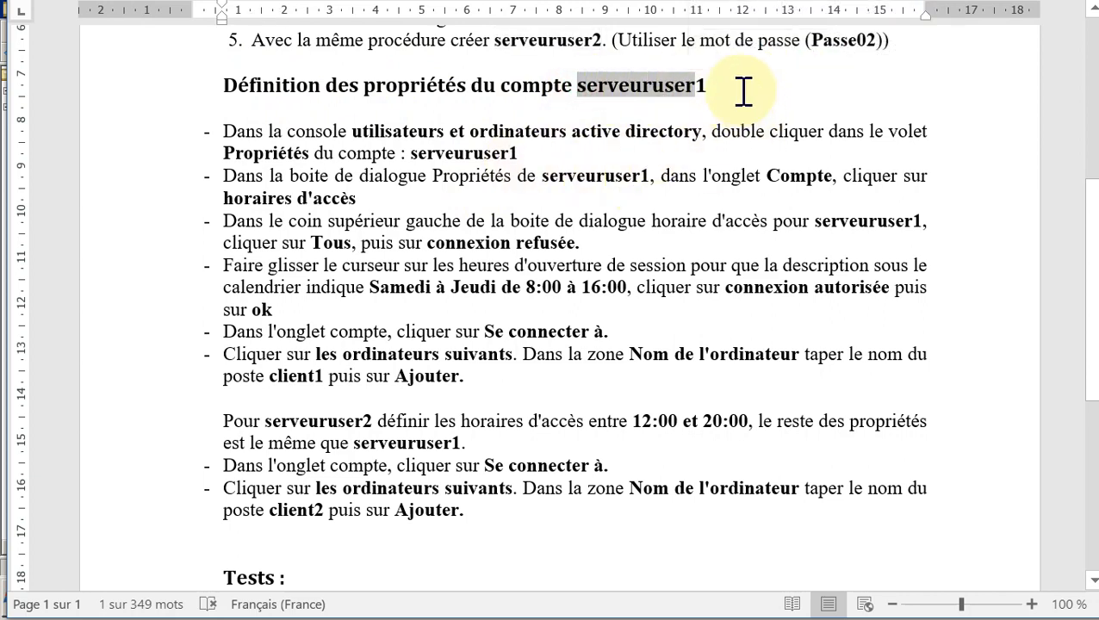
left_click(744, 97)
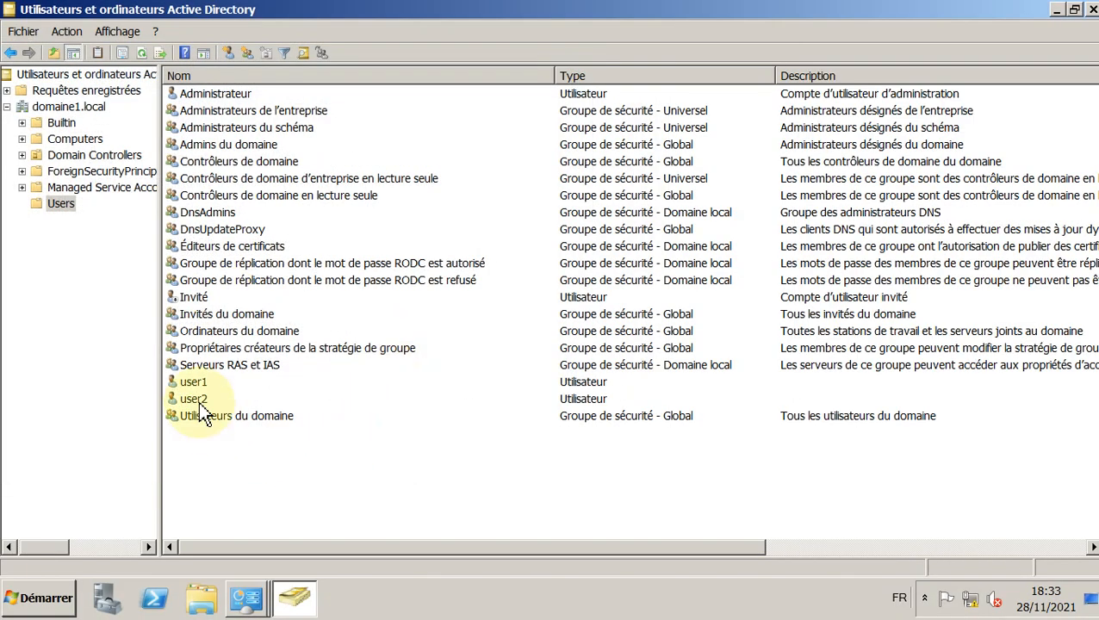
Step: Open user1's Propriétés, go to the Compte tab, and show Horaires d'accès
left_click(194, 384)
right_click(195, 385)
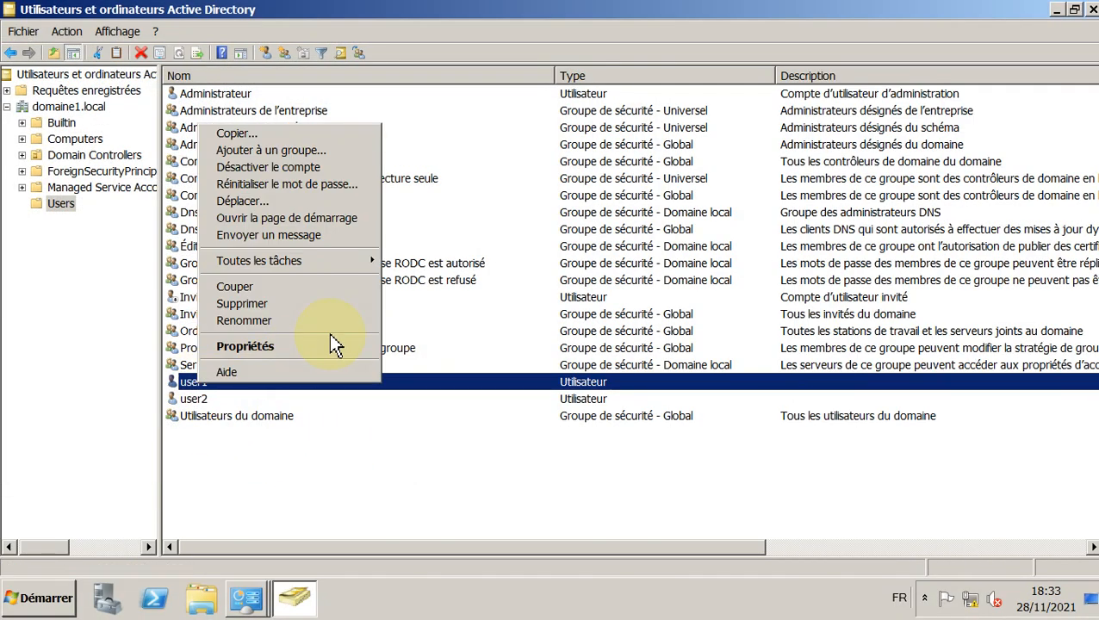
left_click(304, 345)
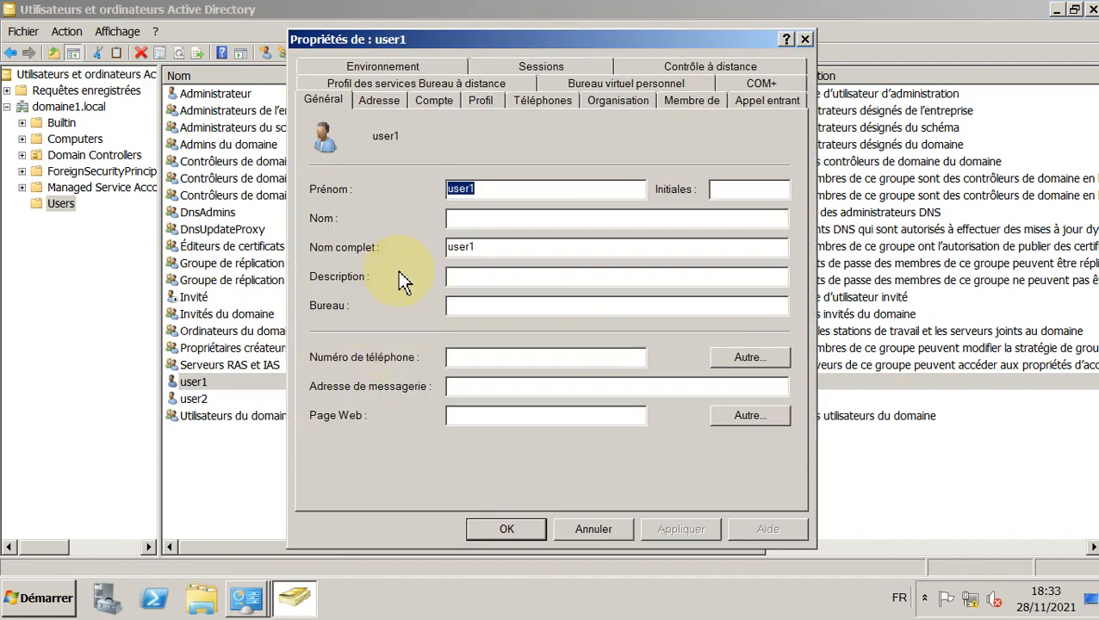
left_click(435, 97)
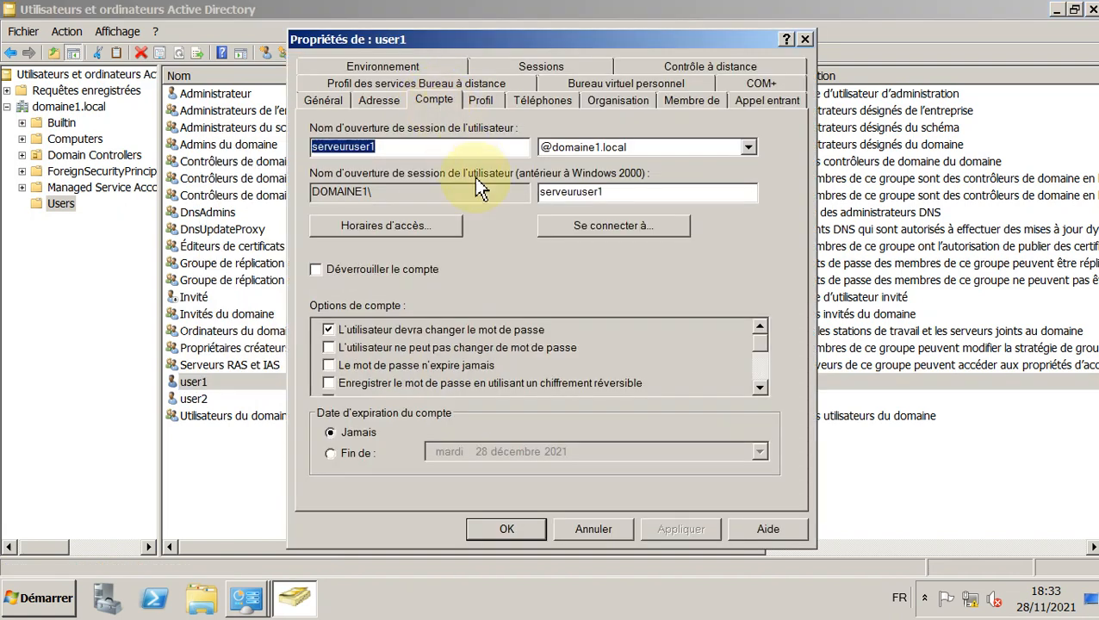
left_click(388, 227)
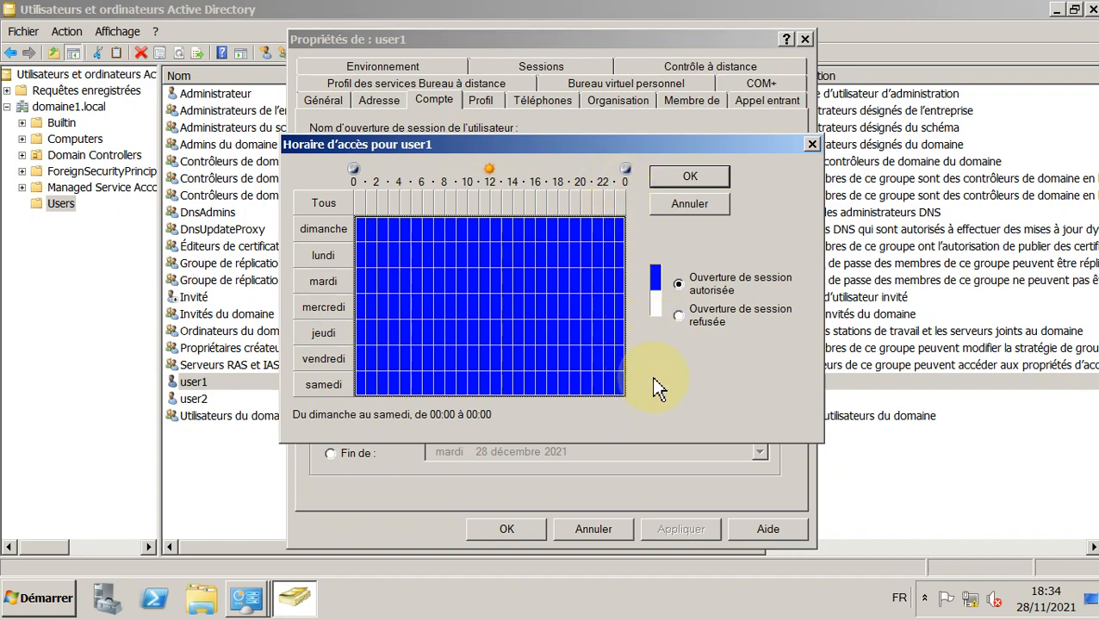
Step: Deny logon all week, then allow Sunday to Thursday 08:00–16:00
left_click(678, 315)
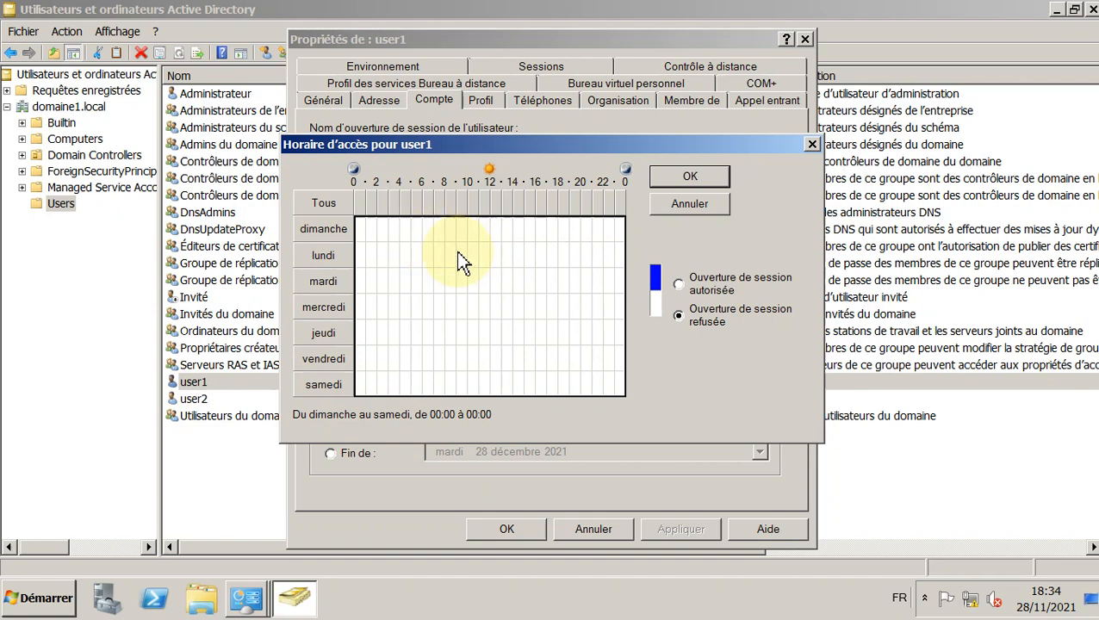
left_click_drag(449, 233, 541, 257)
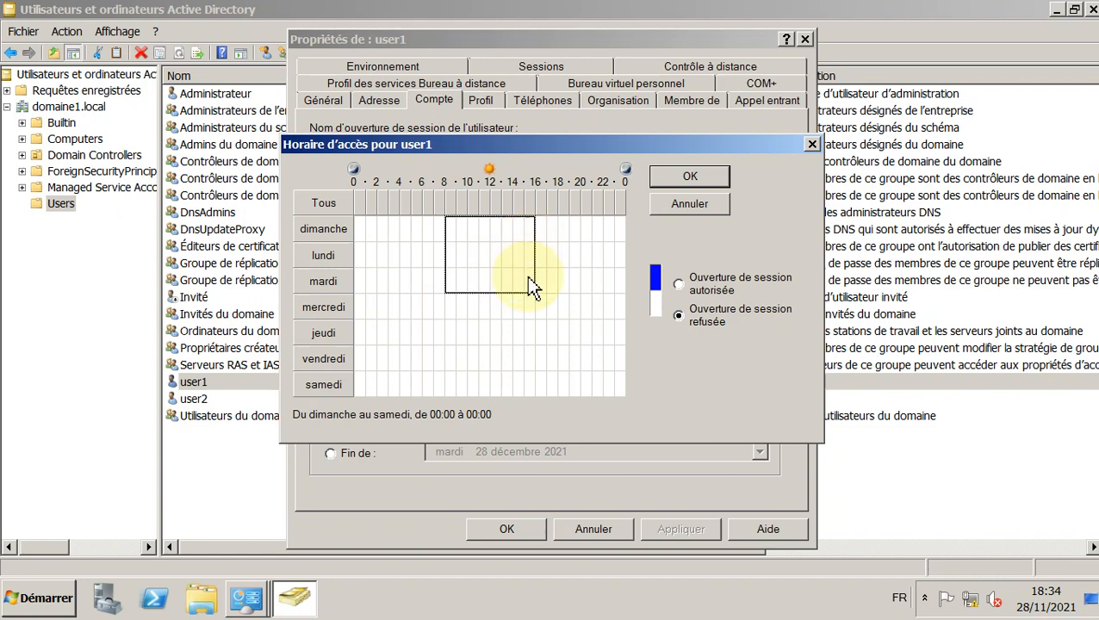
left_click_drag(529, 299, 518, 330)
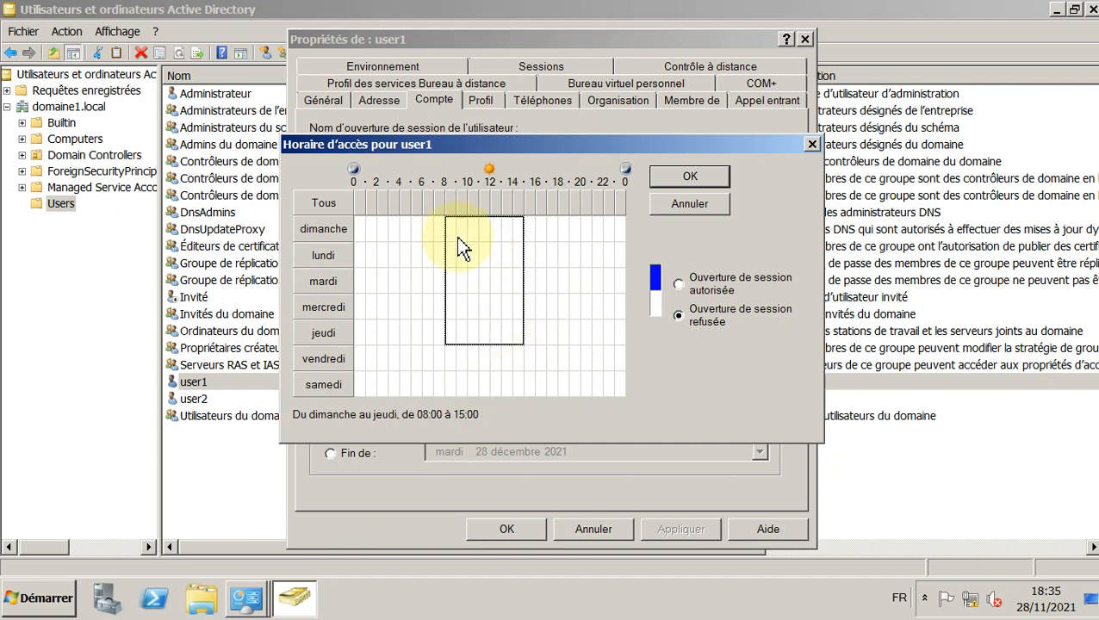
left_click_drag(456, 236, 525, 335)
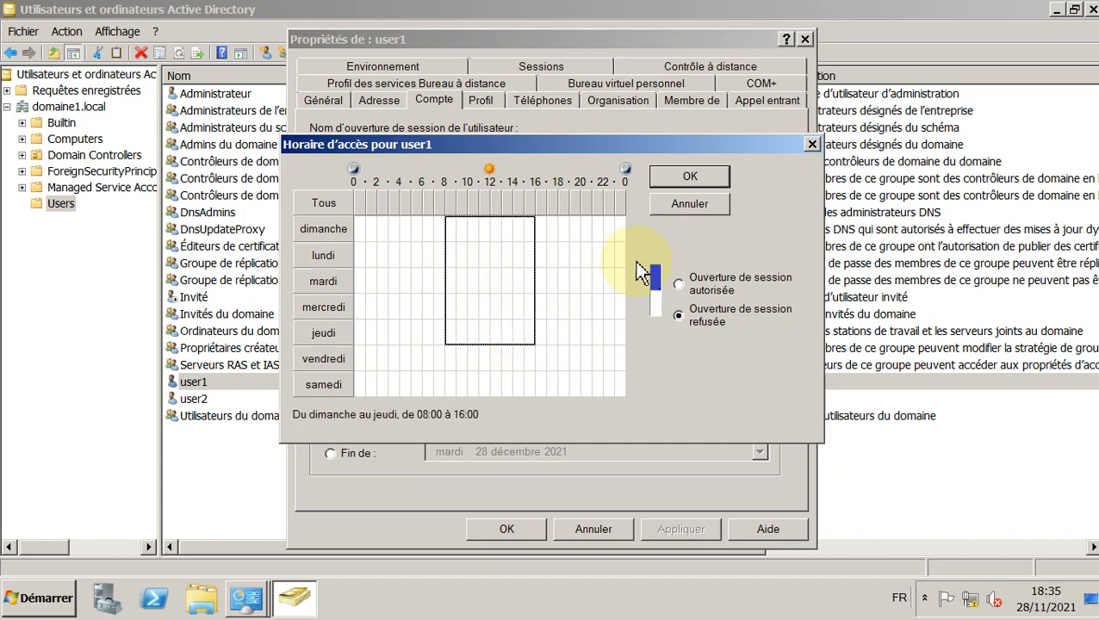
left_click(679, 284)
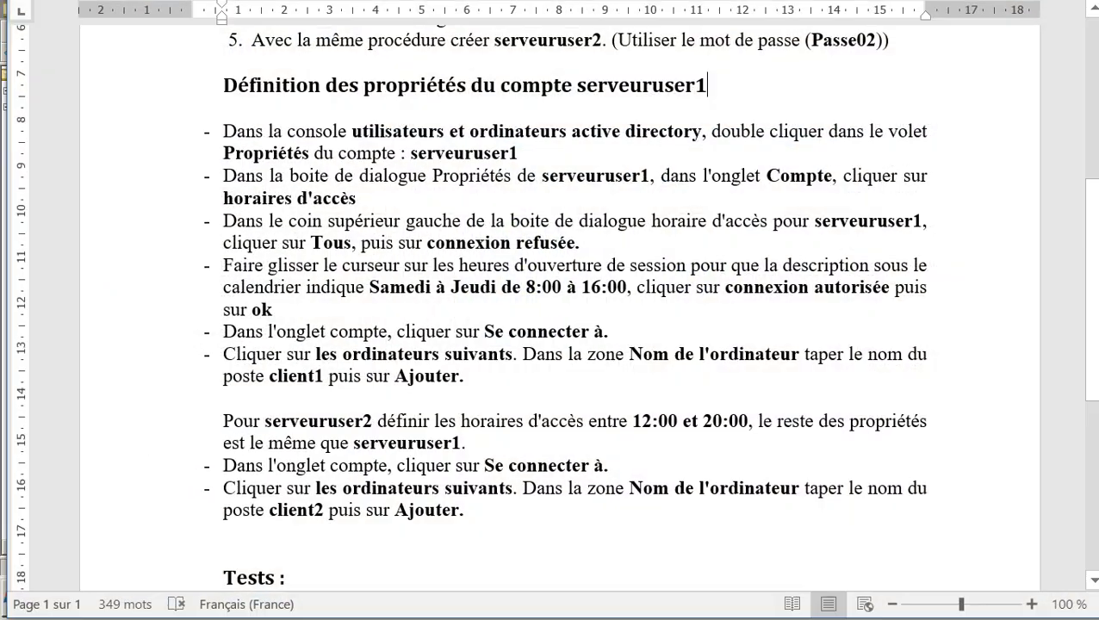
Step: Allow Saturday 08:00–16:00, confirm the schedule, and apply it to user1
left_click(425, 292)
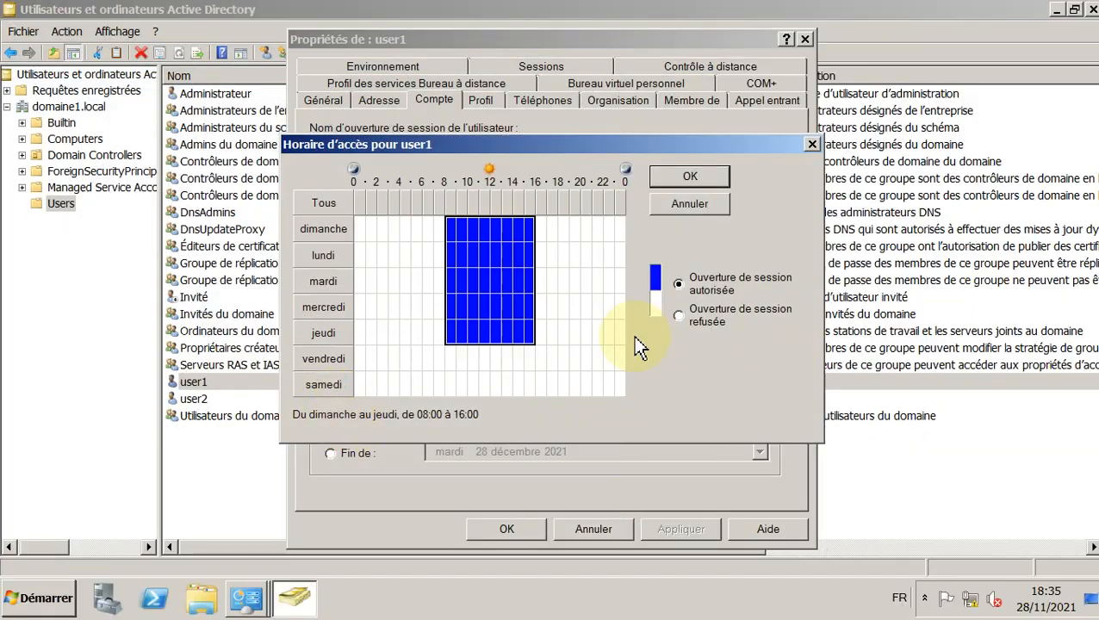
left_click_drag(450, 385, 476, 396)
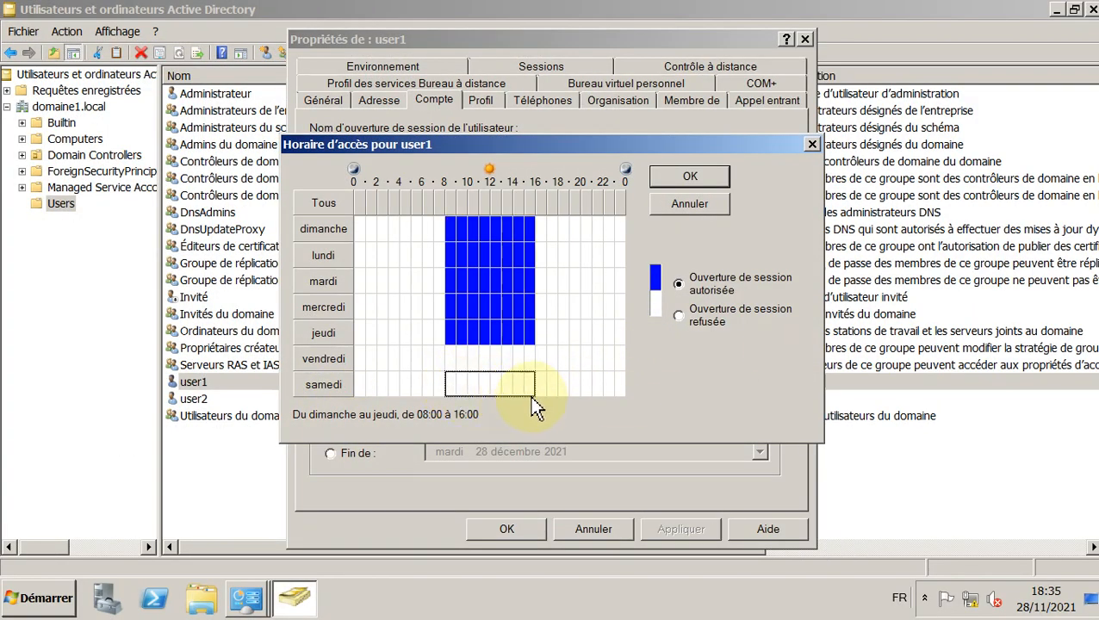
left_click(659, 321)
left_click(679, 284)
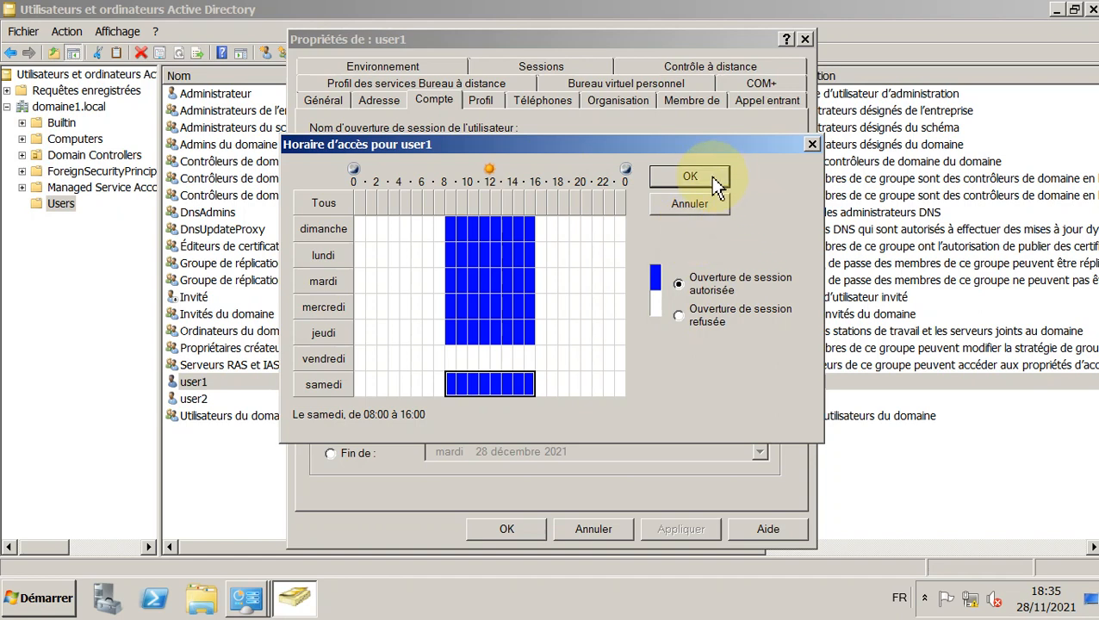
left_click(690, 177)
left_click(678, 526)
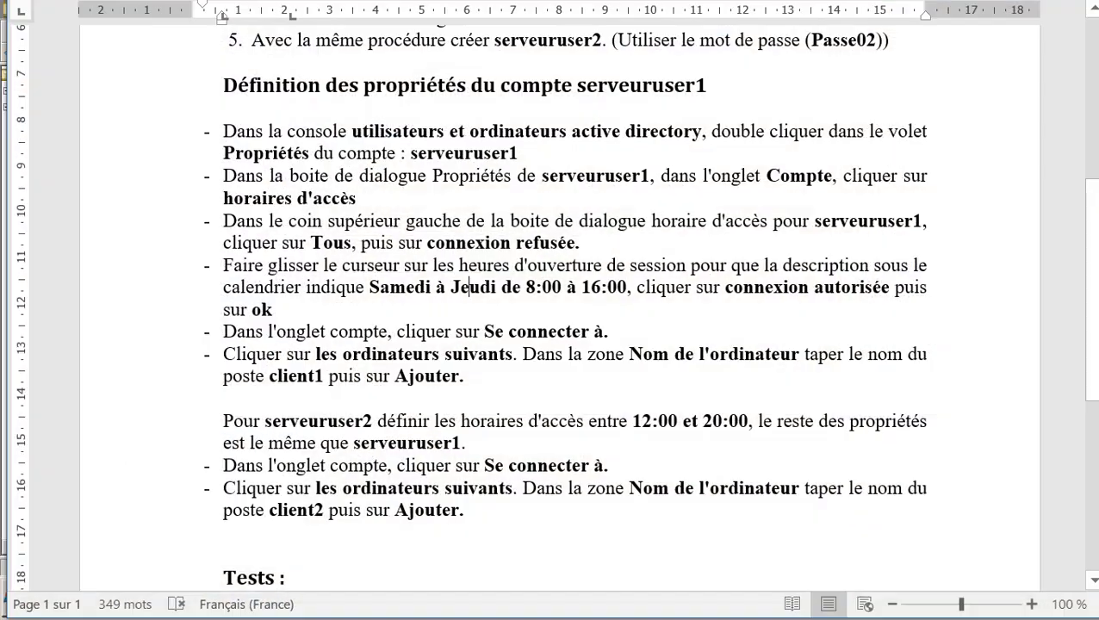
Step: Restrict user1 to 'Les ordinateurs suivants' and select client1 in the Word instructions
left_click(356, 317)
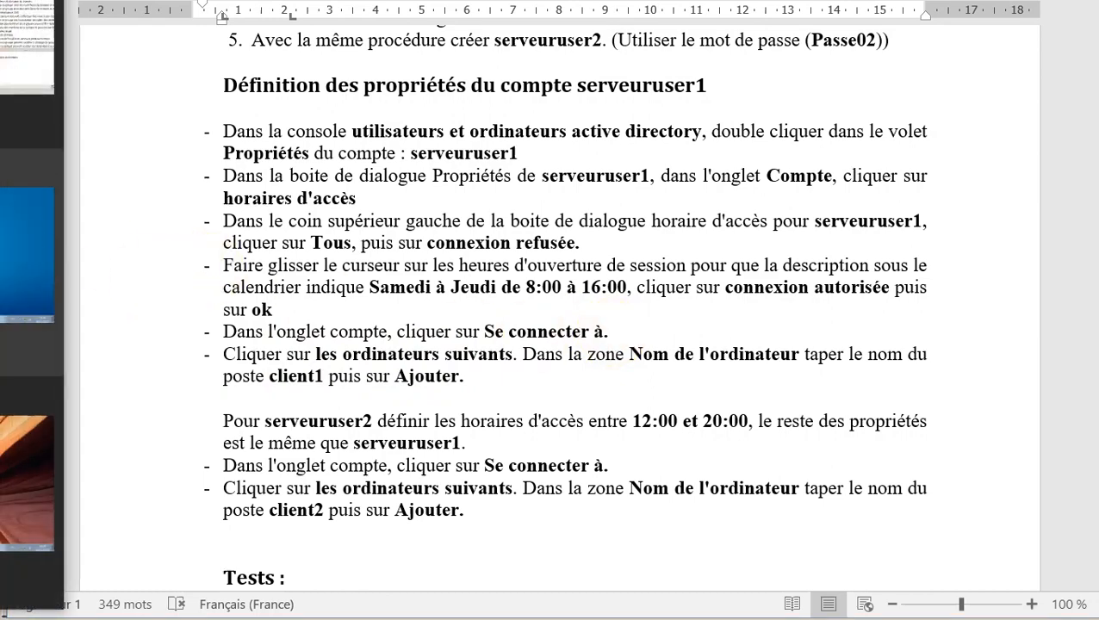
left_click(26, 78)
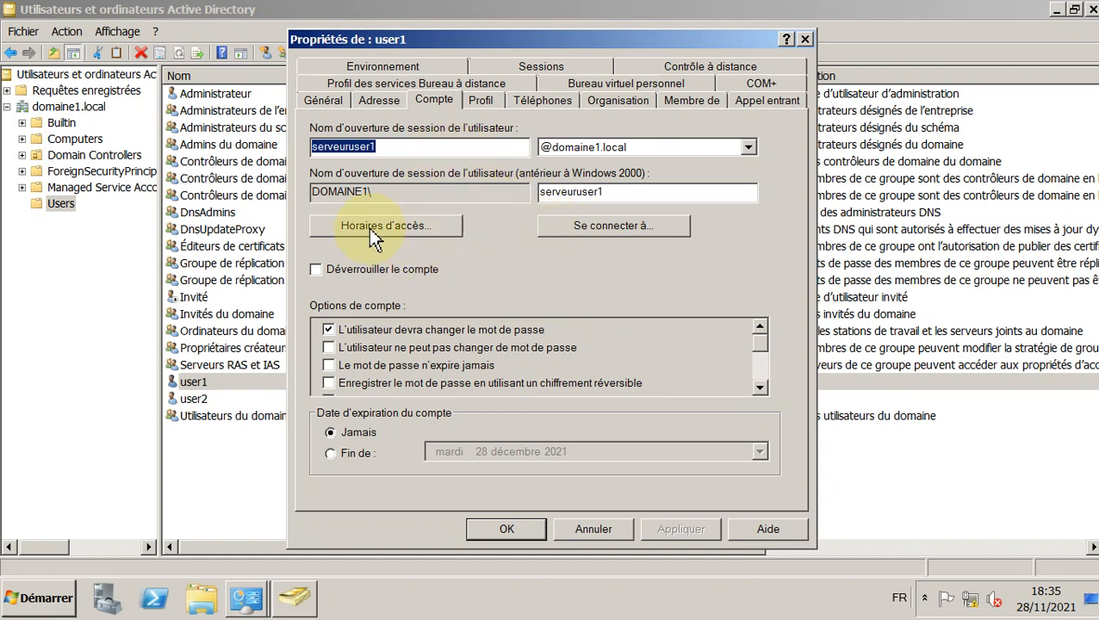
left_click(619, 231)
left_click(419, 207)
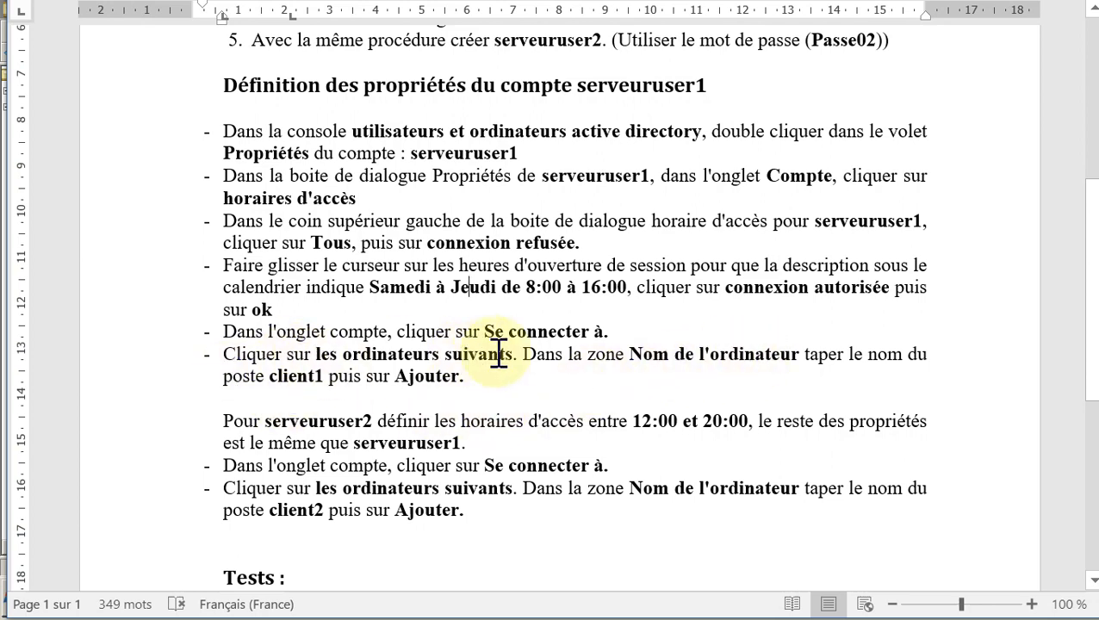
left_click_drag(270, 379, 324, 385)
Step: Add client1 to user1's allowed workstations, confirm the list, and check the serveuruser1 logon name
left_click(281, 381)
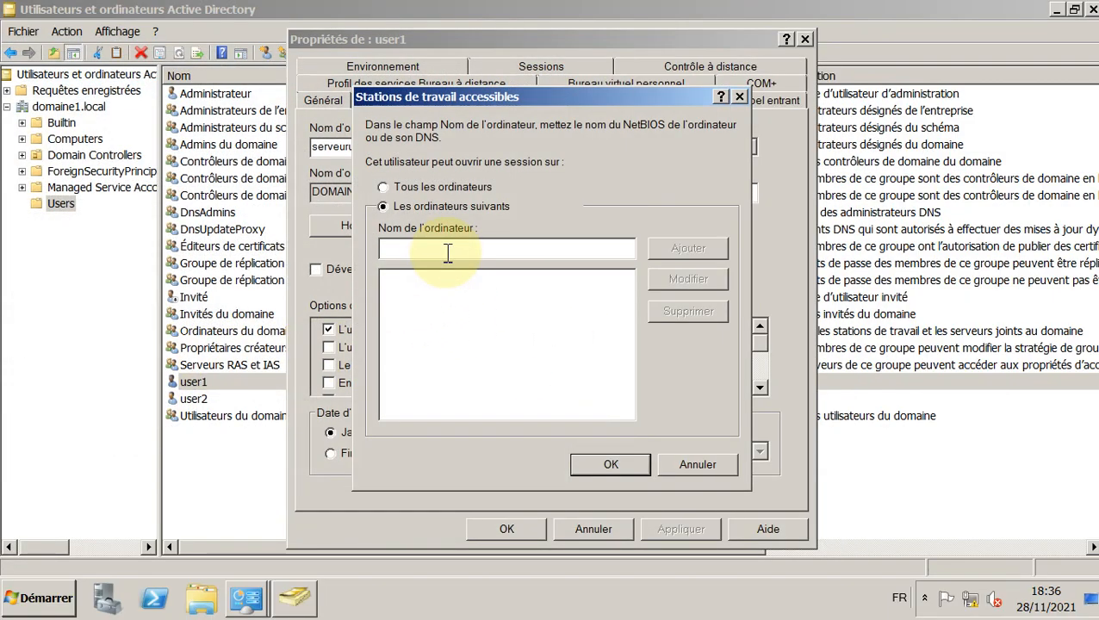
type("client-pc")
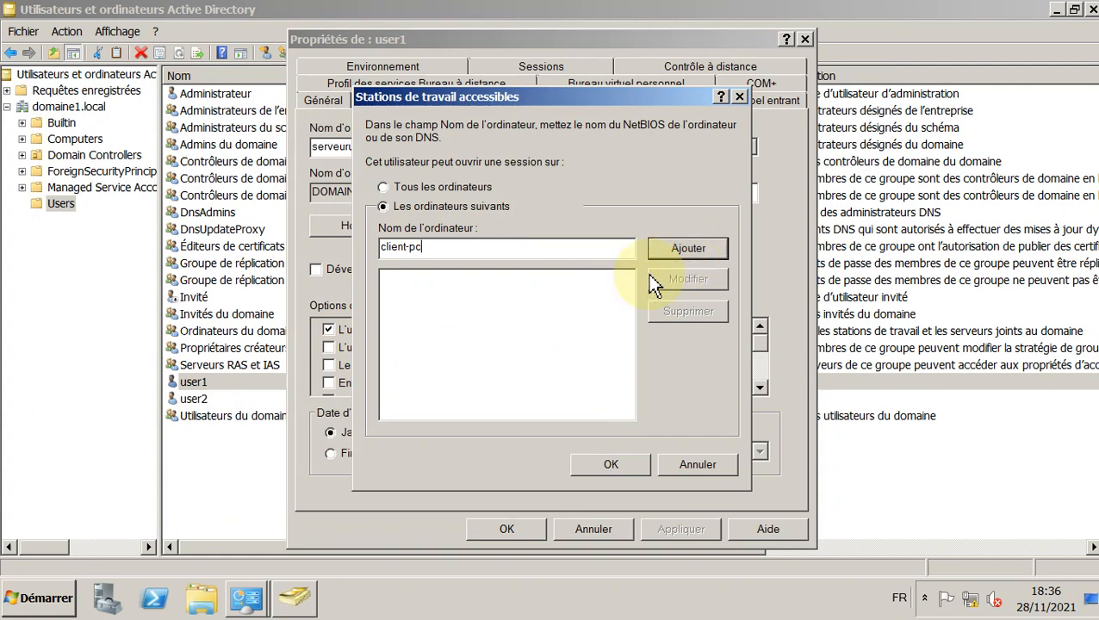
left_click(406, 247)
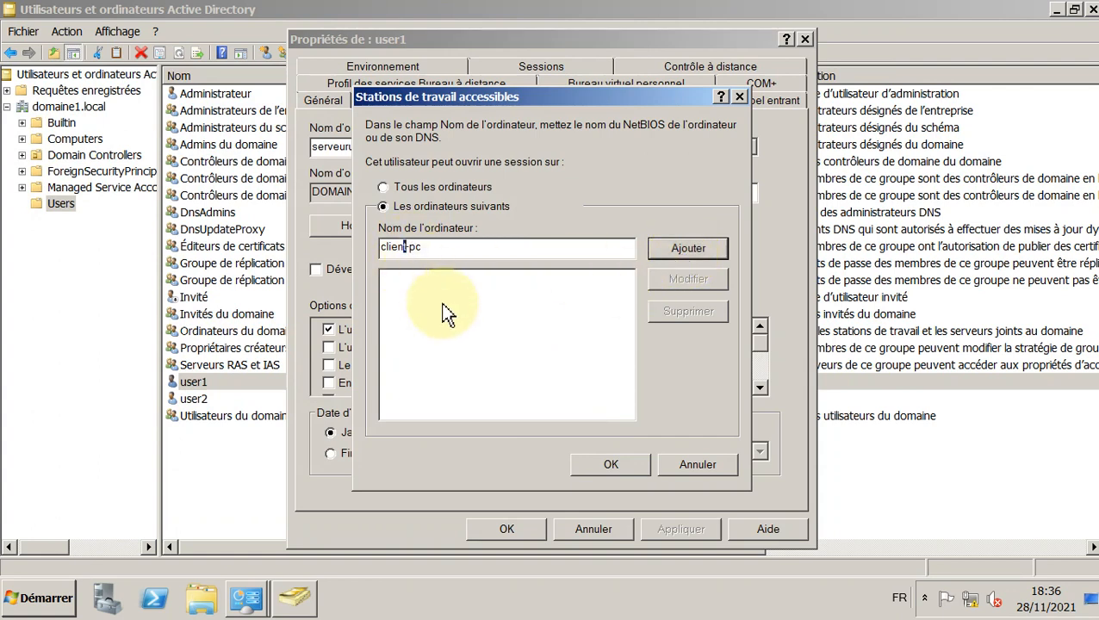
type("1")
left_click(700, 250)
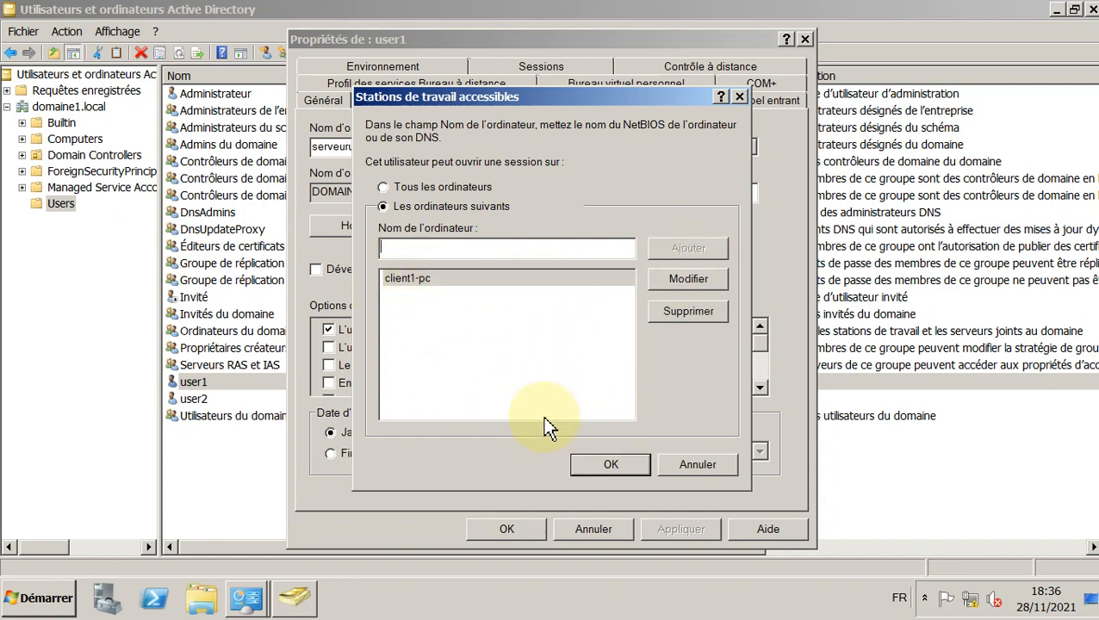
left_click(624, 462)
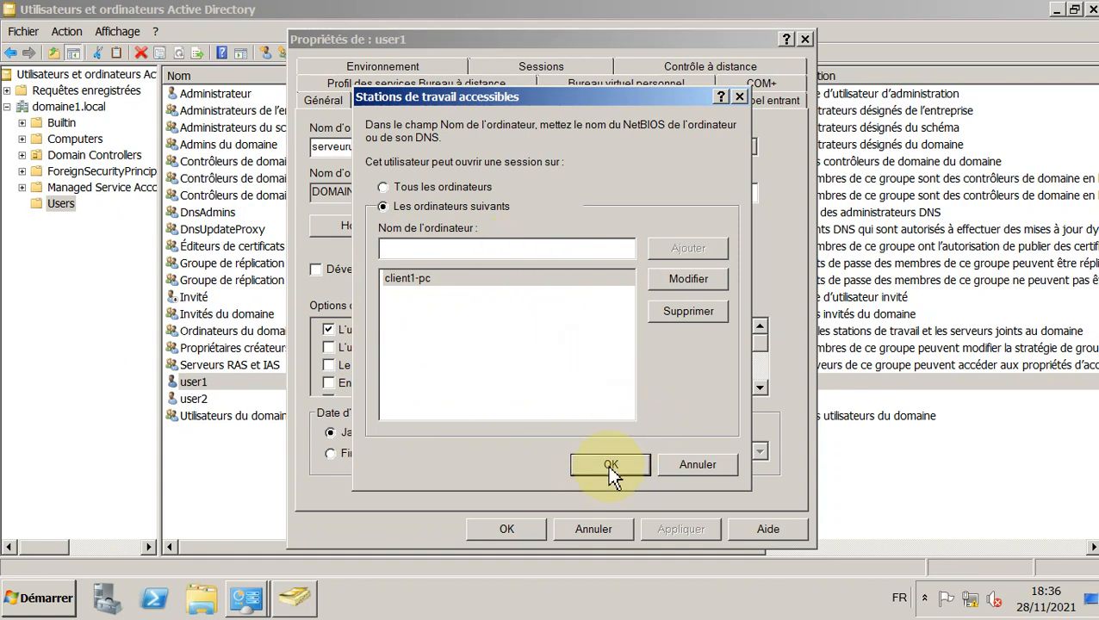
left_click(608, 465)
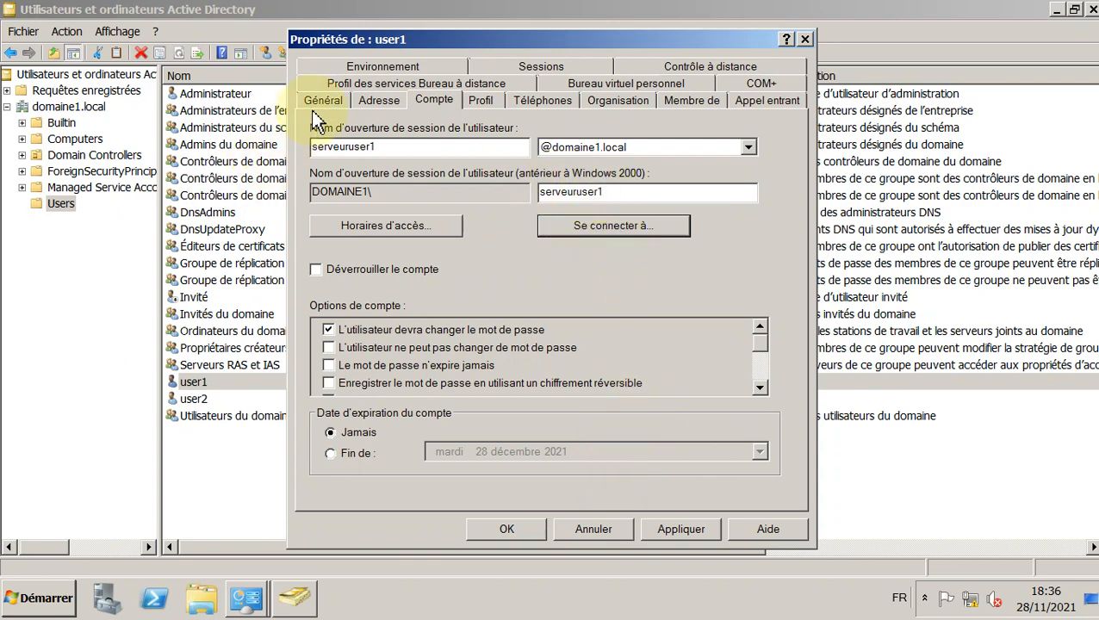
left_click_drag(398, 147, 310, 148)
left_click(388, 146)
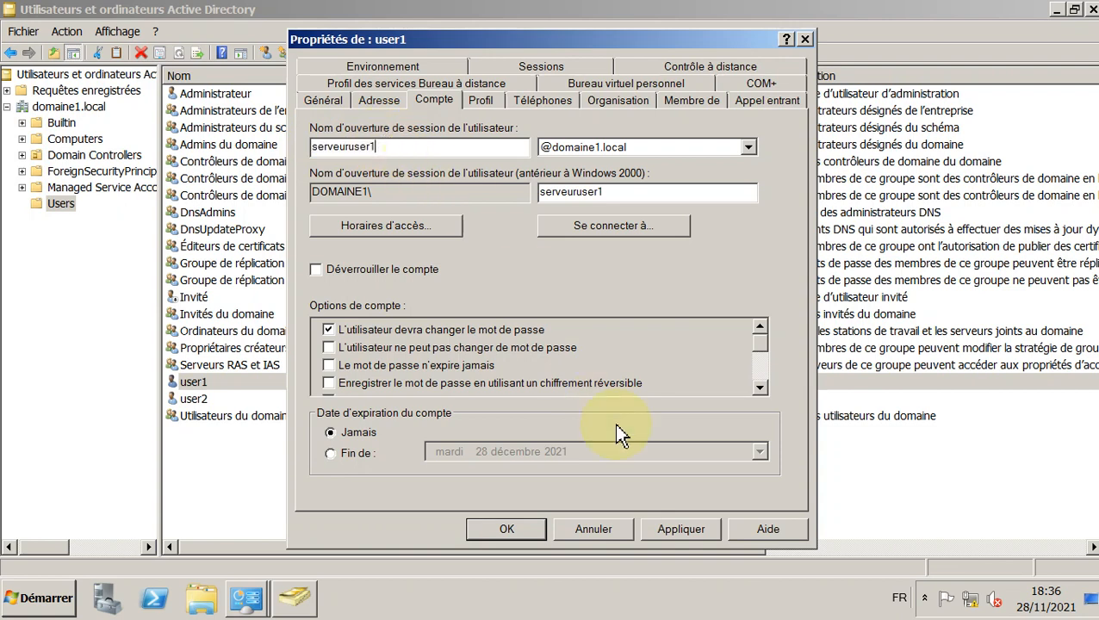
left_click(681, 531)
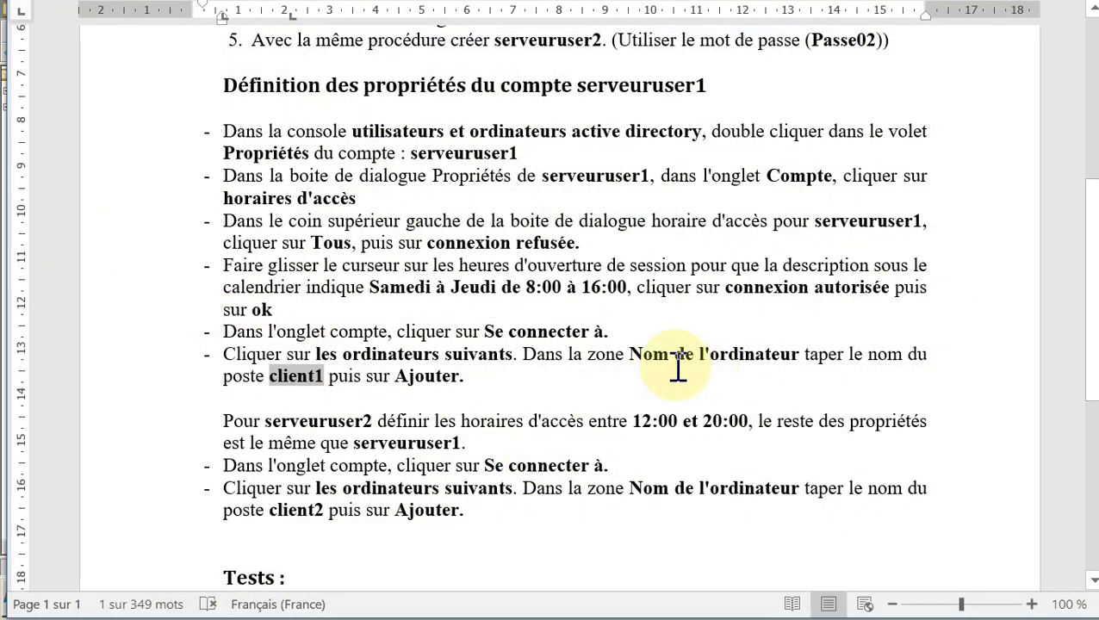
scroll(483, 422, "down", 1)
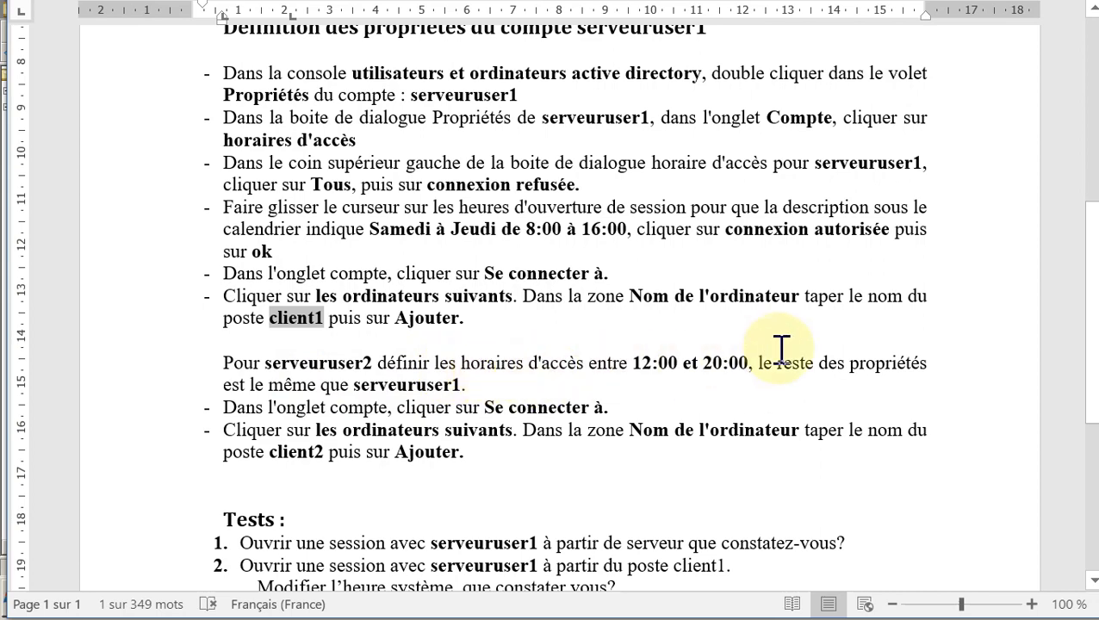
scroll(865, 353, "down", 1)
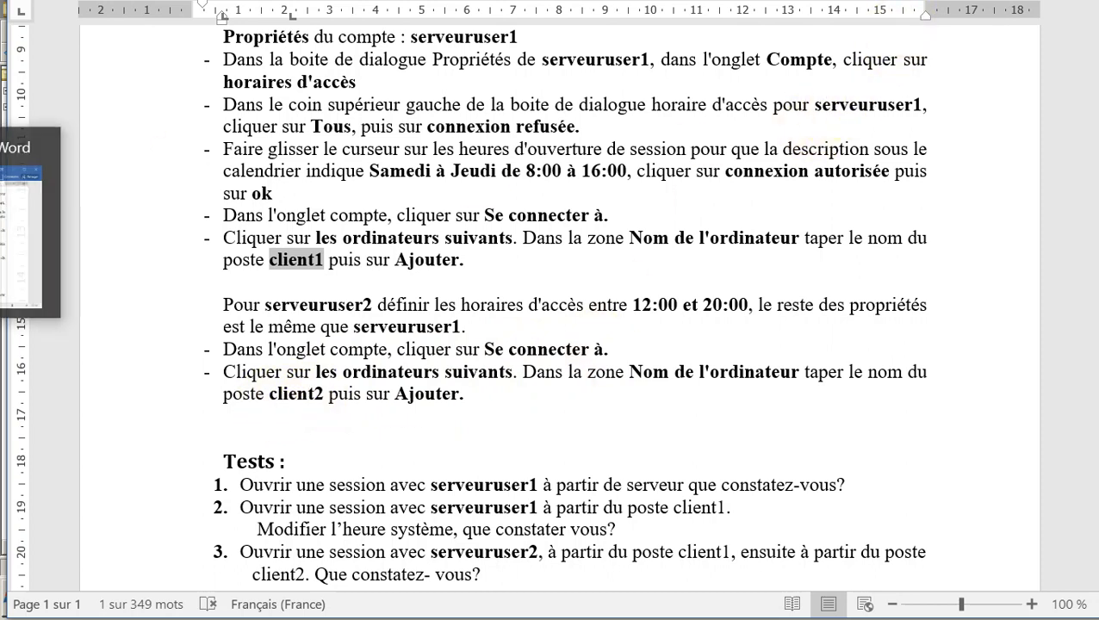
left_click(2, 226)
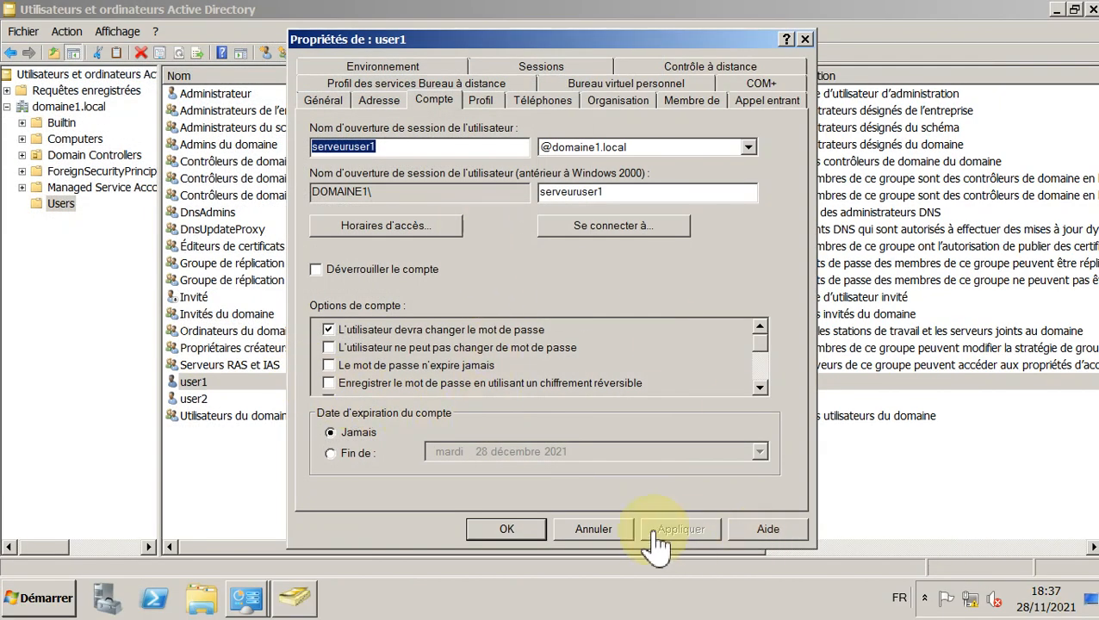
Step: Close user1's properties with OK and open user2's Compte tab logon hours
left_click(507, 529)
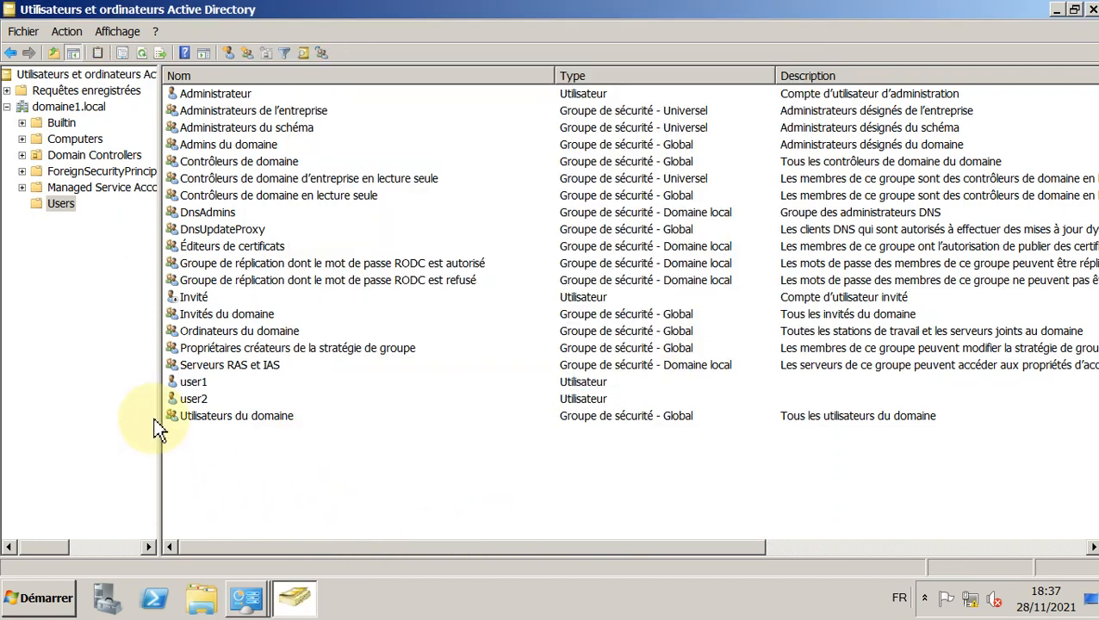
left_click(194, 401)
right_click(193, 400)
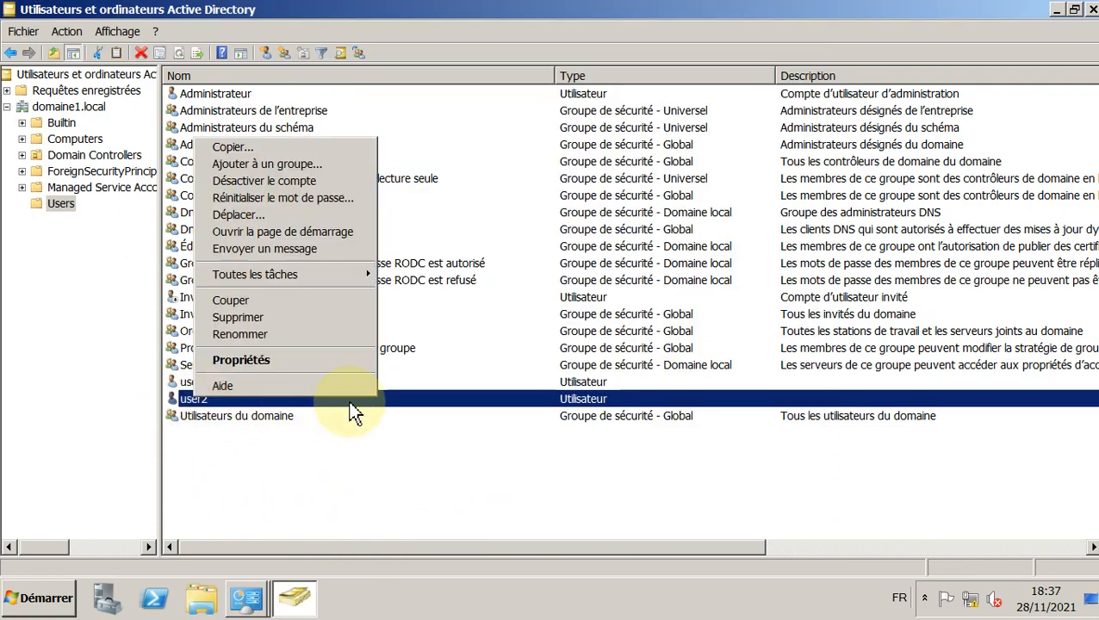
left_click(315, 368)
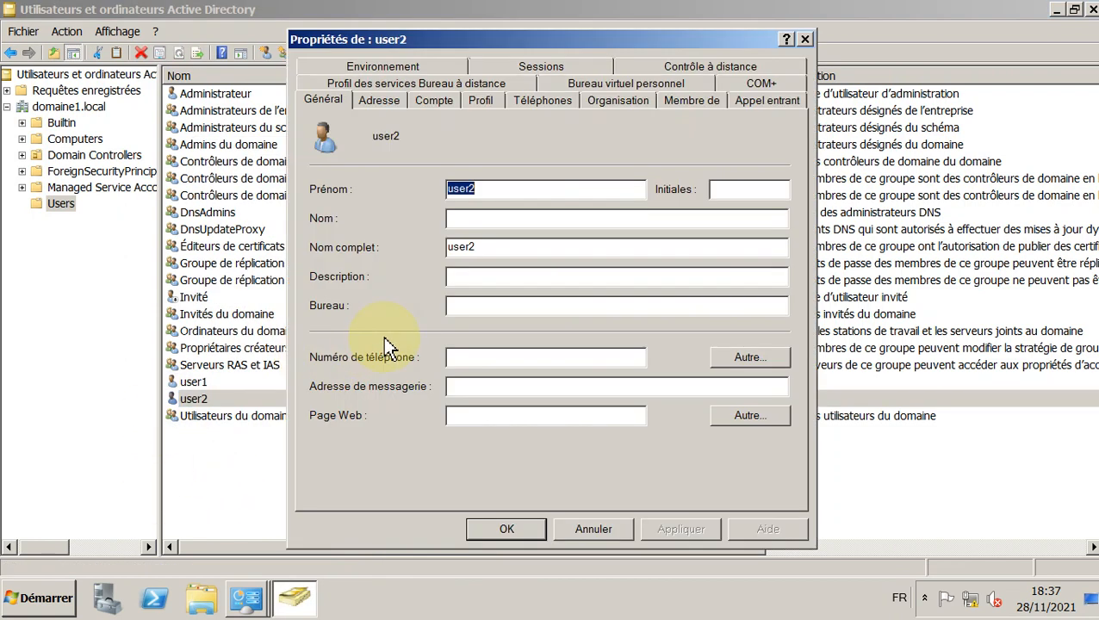
left_click(431, 101)
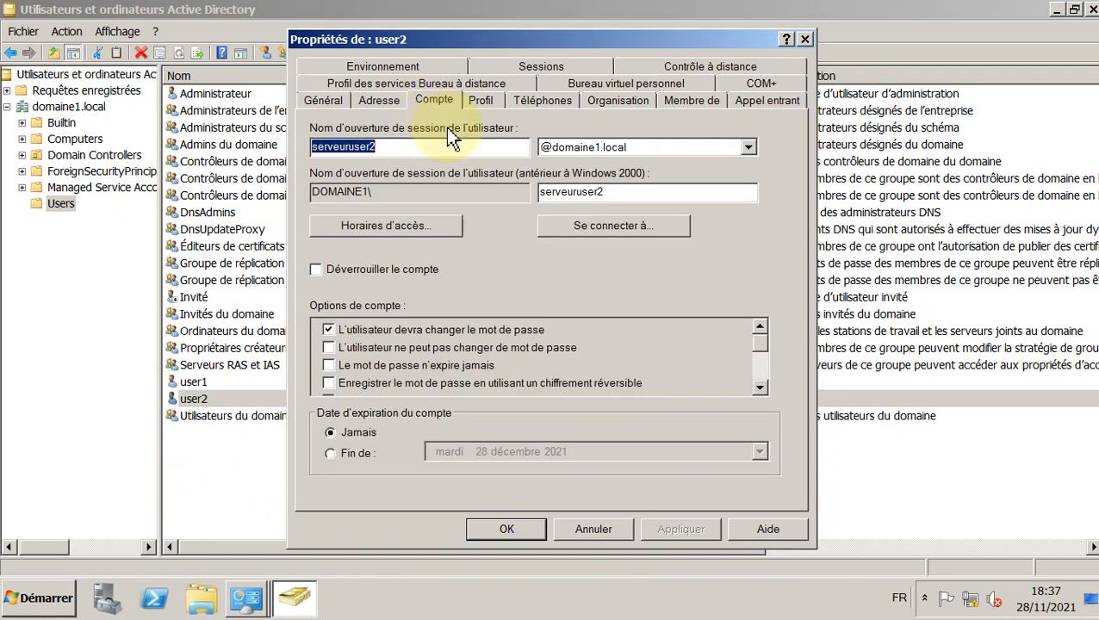
left_click(381, 228)
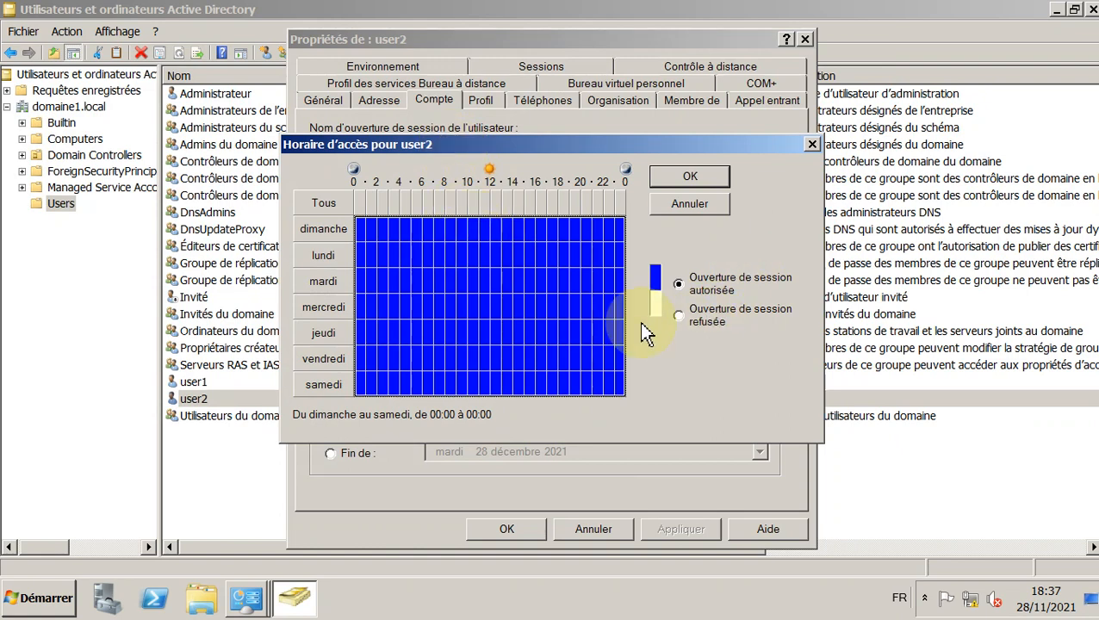
Step: Deny logon all week, then allow 12:00–20:00 on every day
left_click(678, 317)
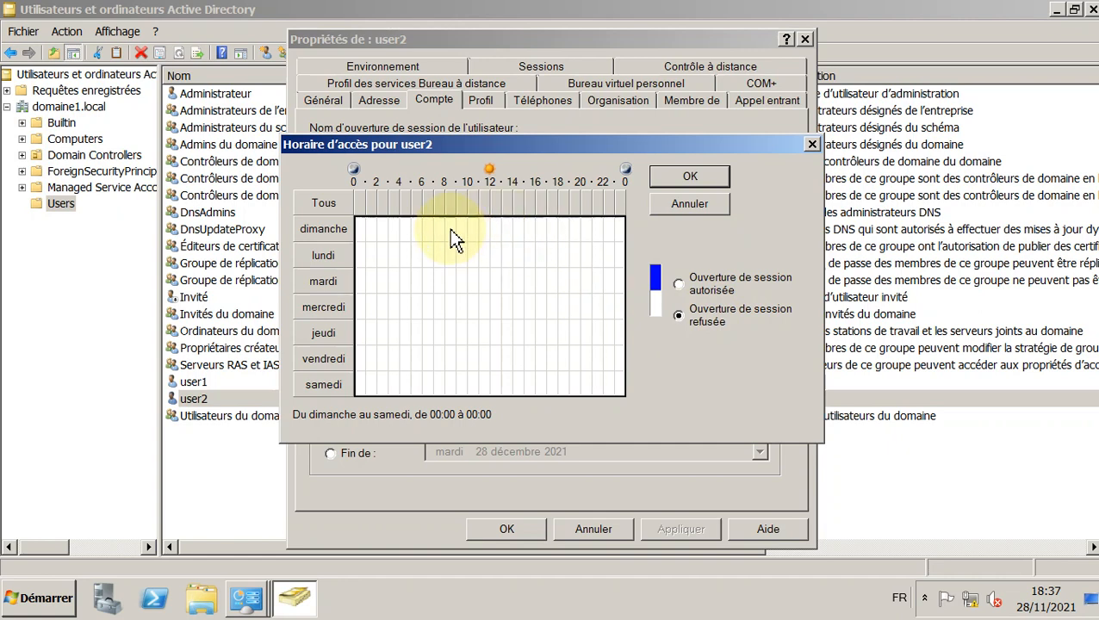
left_click_drag(449, 229, 473, 240)
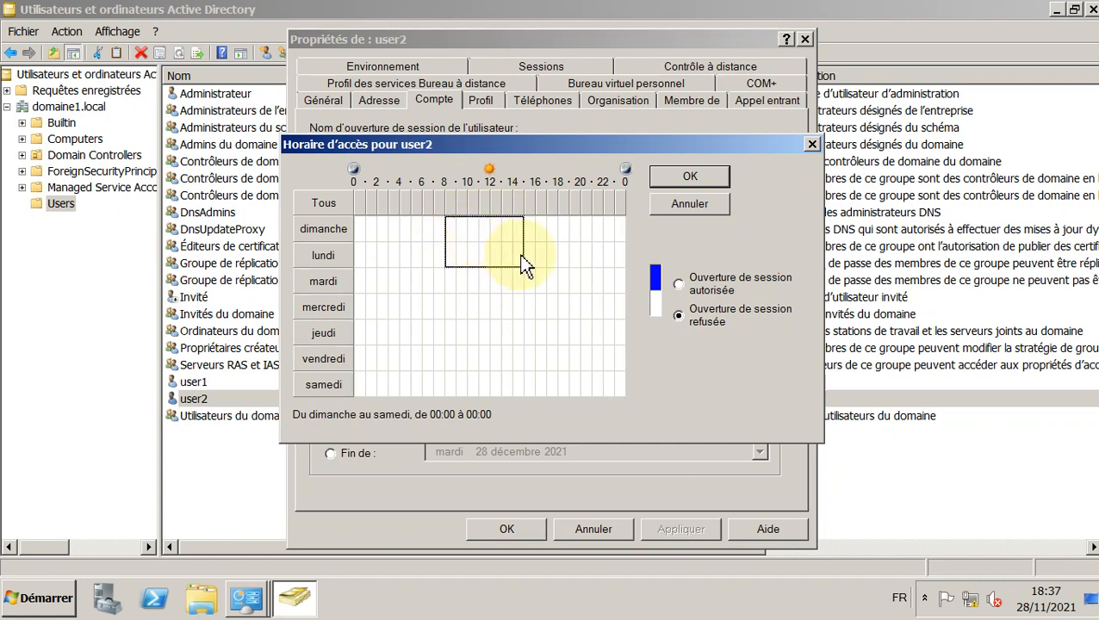
left_click_drag(526, 265, 578, 389)
left_click(500, 238)
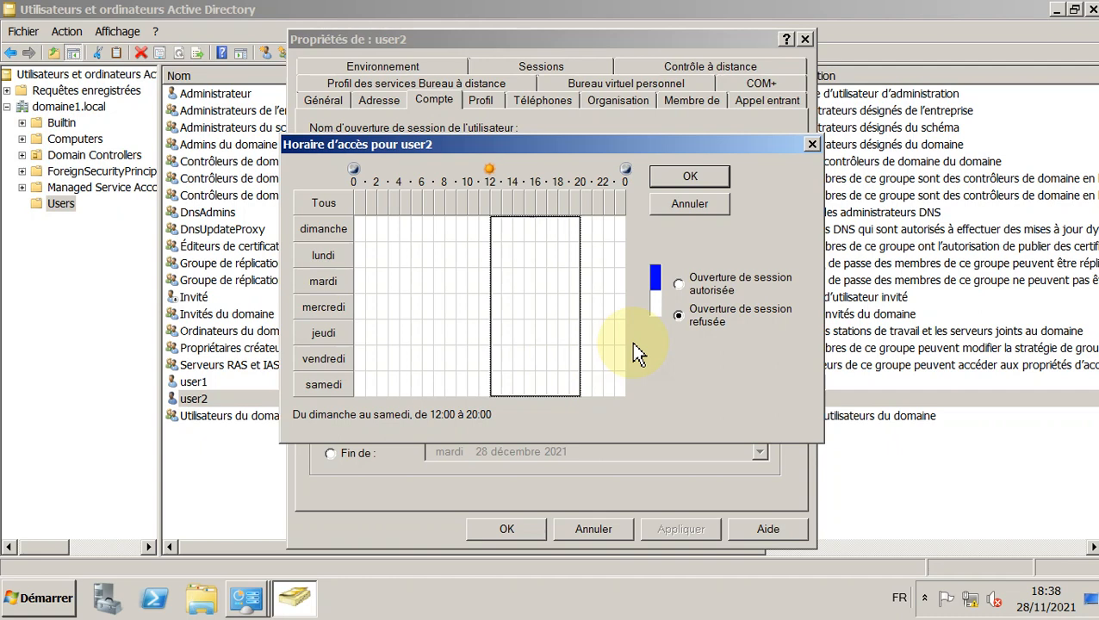
left_click(679, 285)
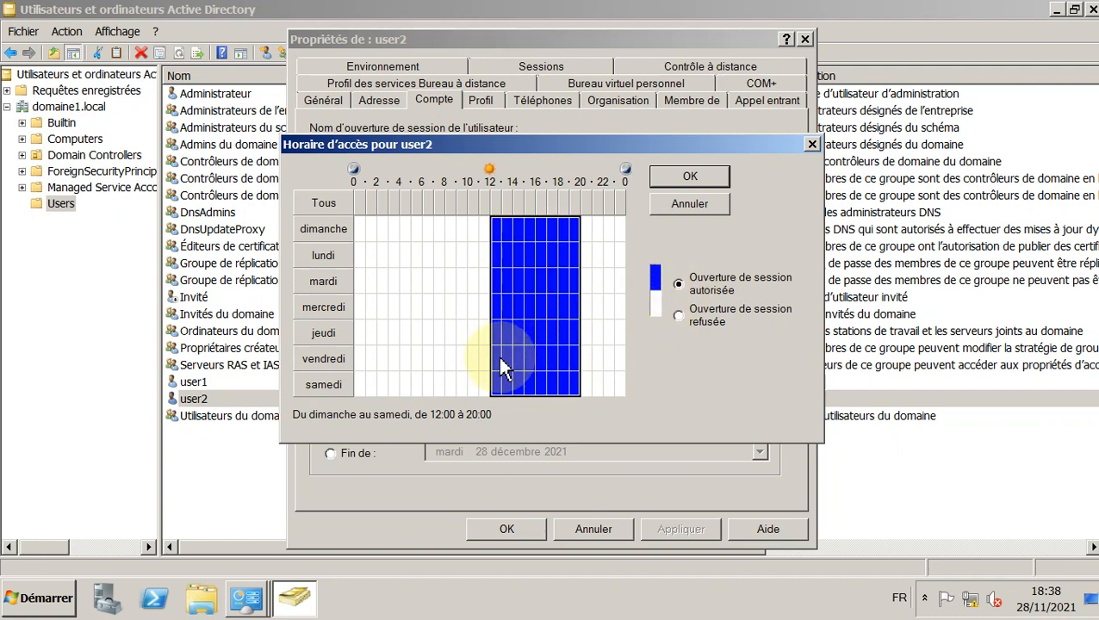
Step: Deny Friday 12:00–20:00 and confirm user2's logon hours with OK
left_click_drag(500, 362, 574, 363)
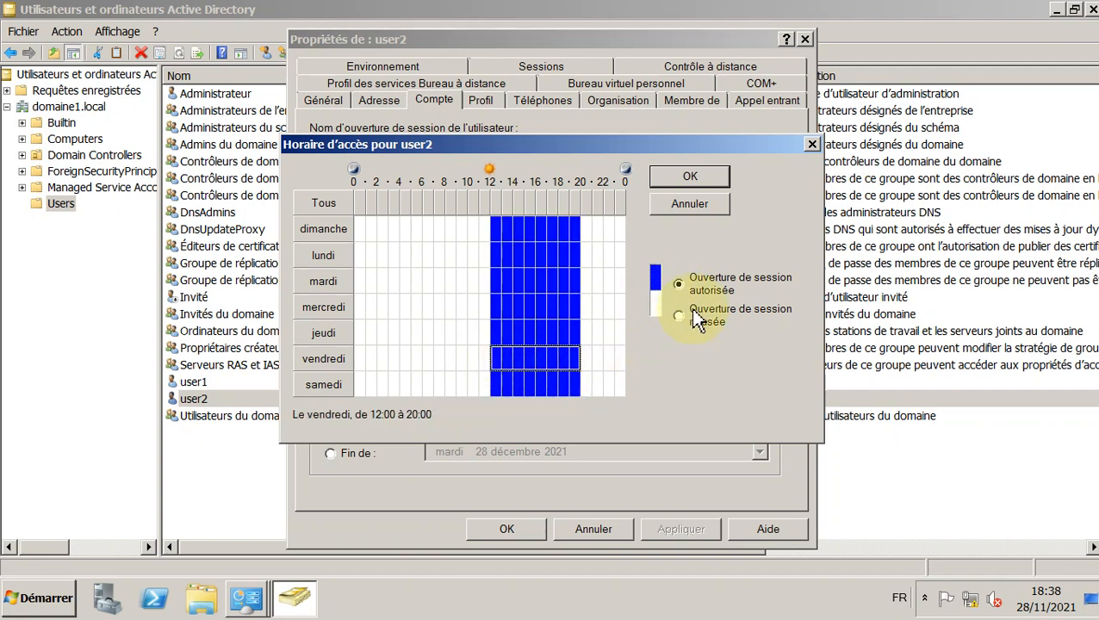
left_click(679, 317)
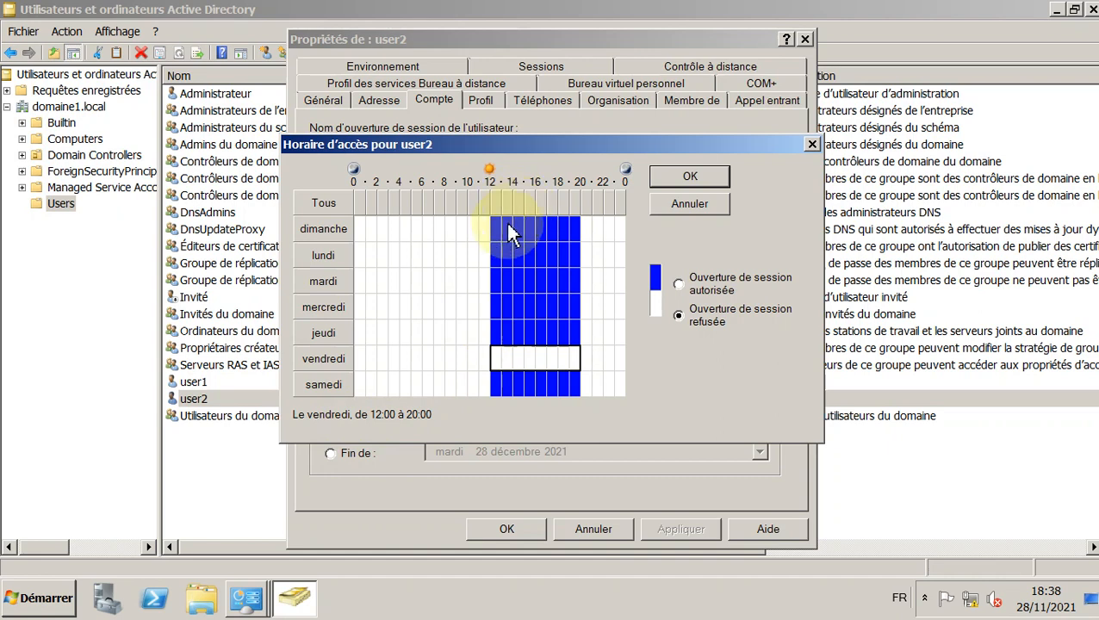
left_click_drag(498, 226, 575, 325)
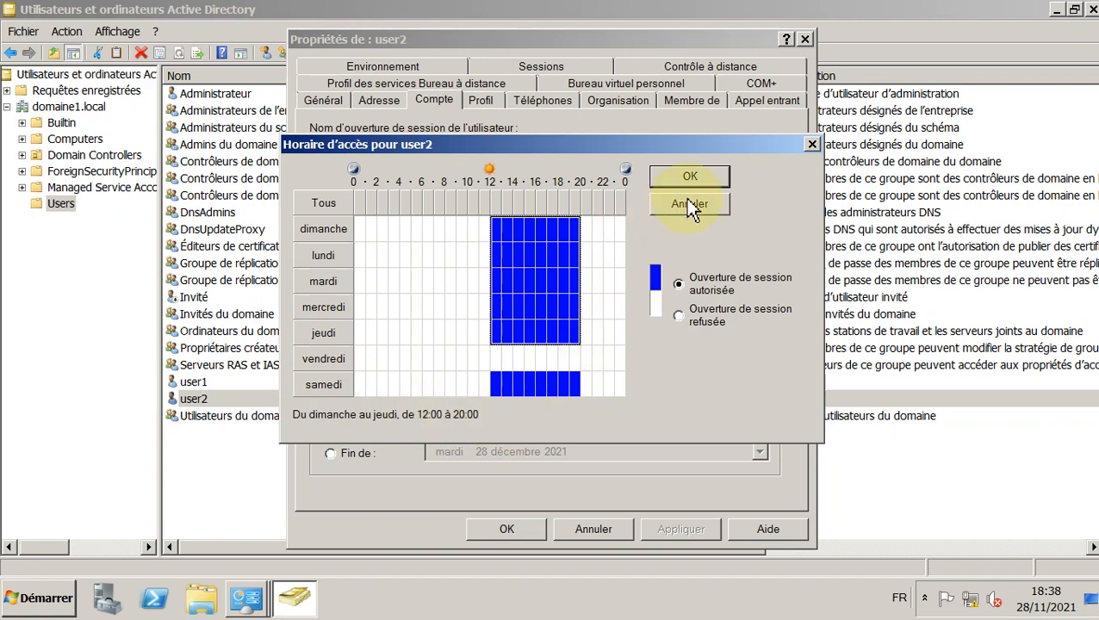
left_click(704, 183)
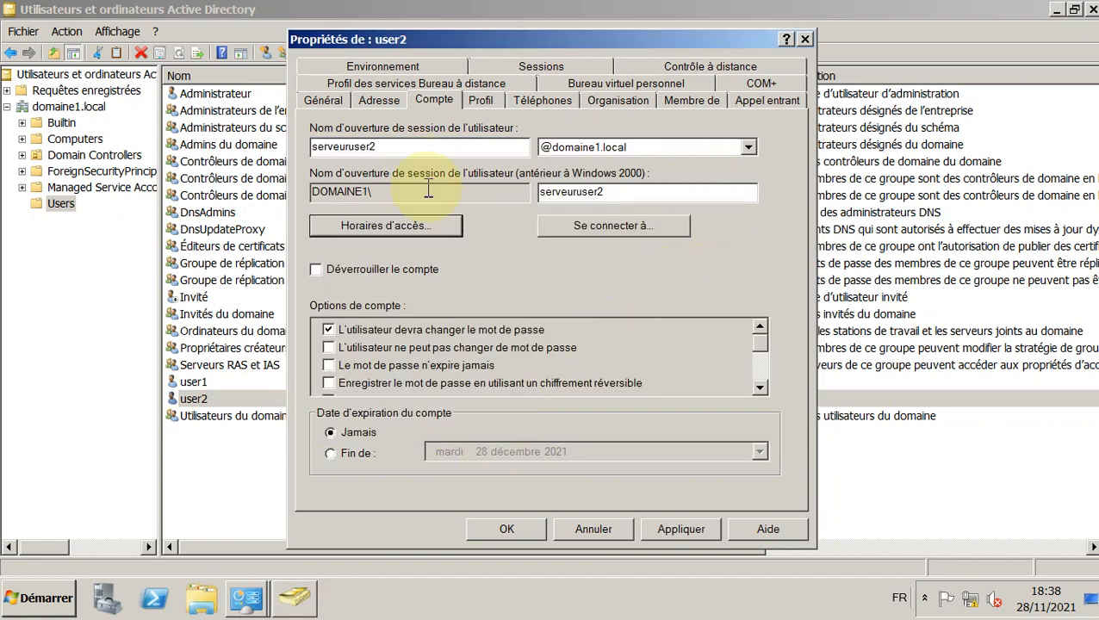
Step: Restrict user2's logon to the computer client2-pc, then apply and close the account properties
left_click(622, 227)
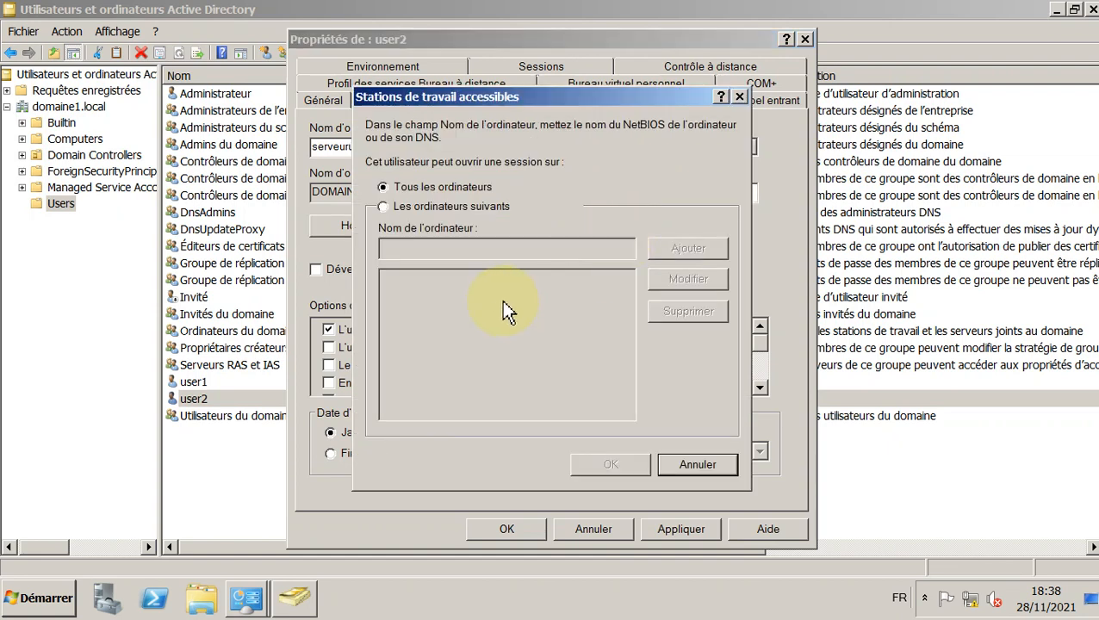
left_click(416, 210)
left_click(572, 249)
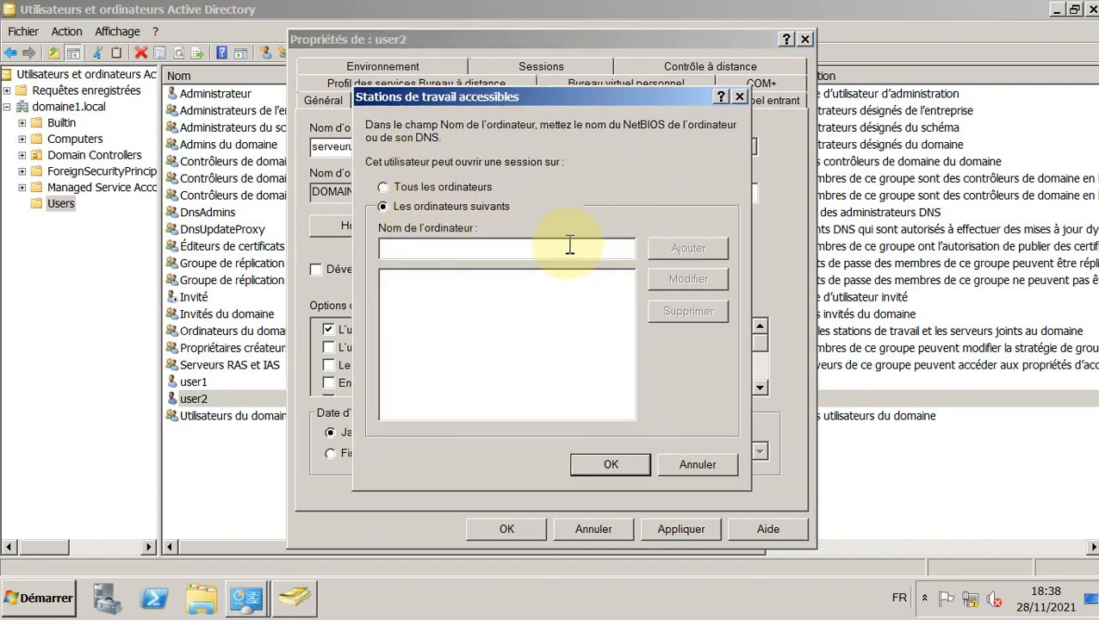
type("client2-pc")
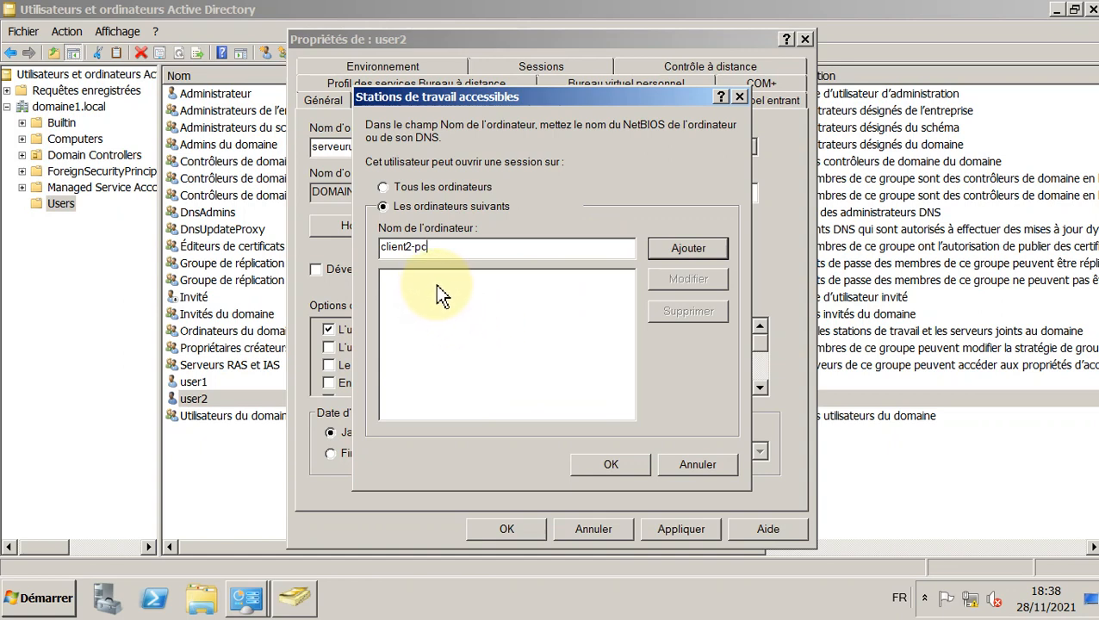
left_click(677, 246)
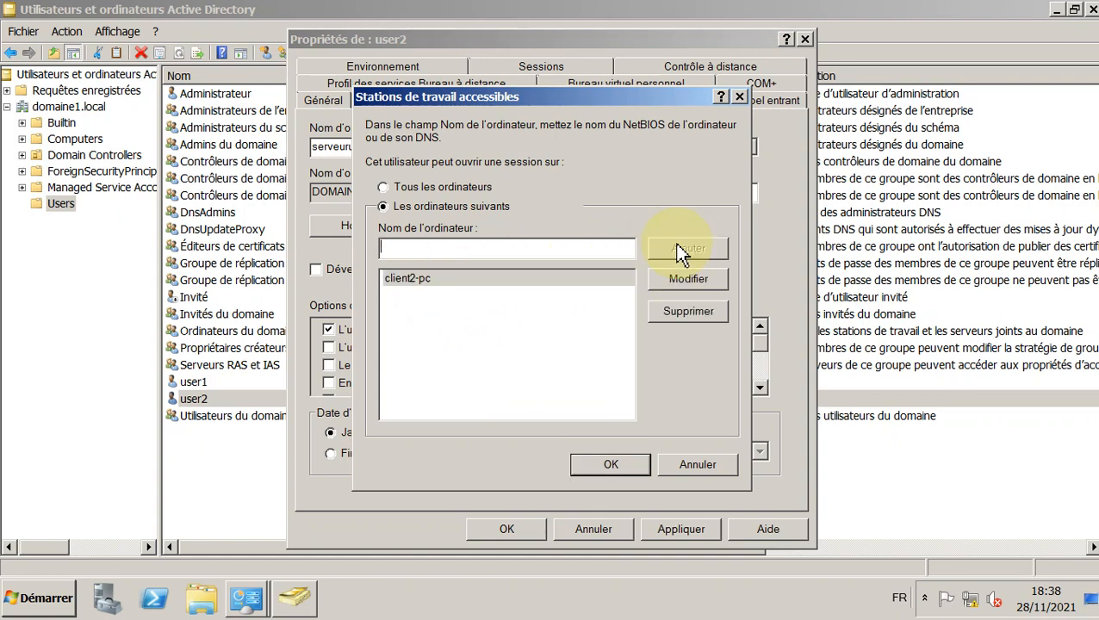
left_click(609, 465)
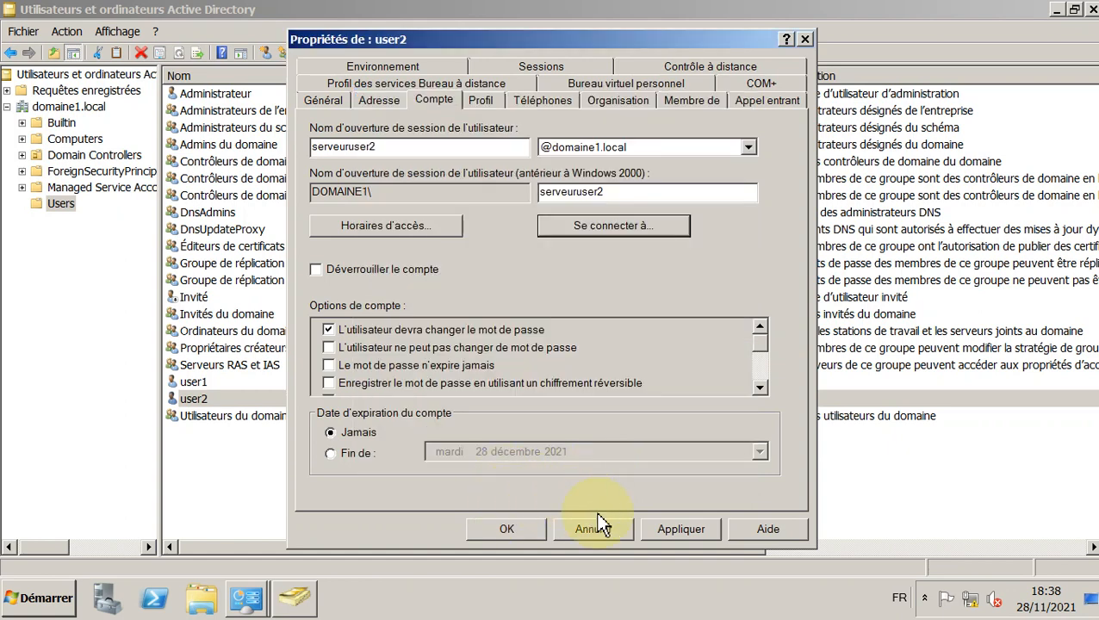
left_click(680, 527)
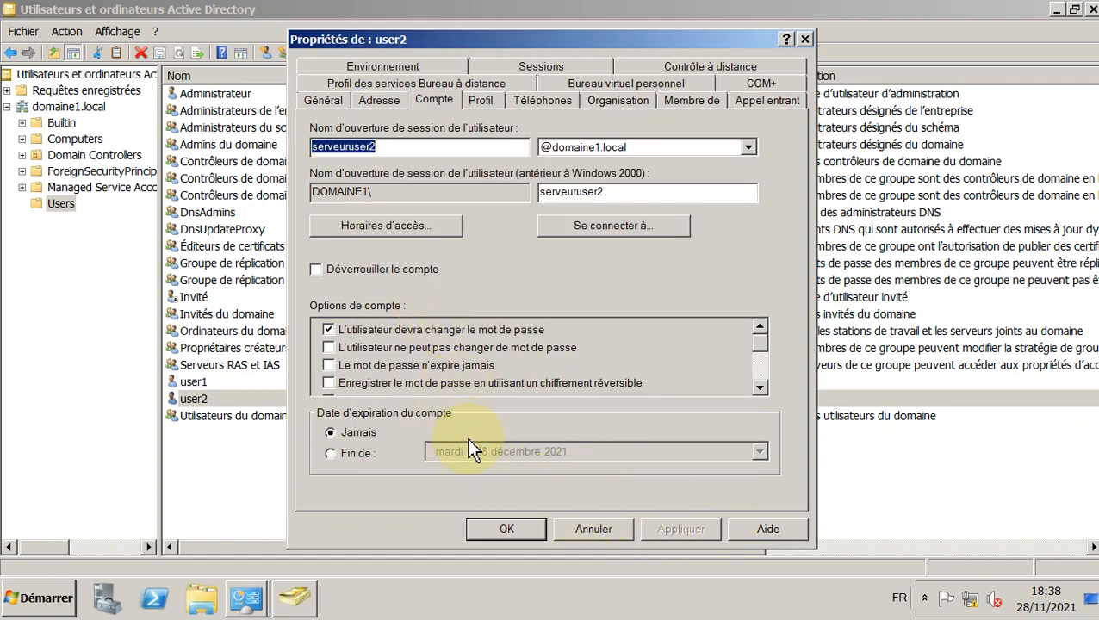
left_click(510, 527)
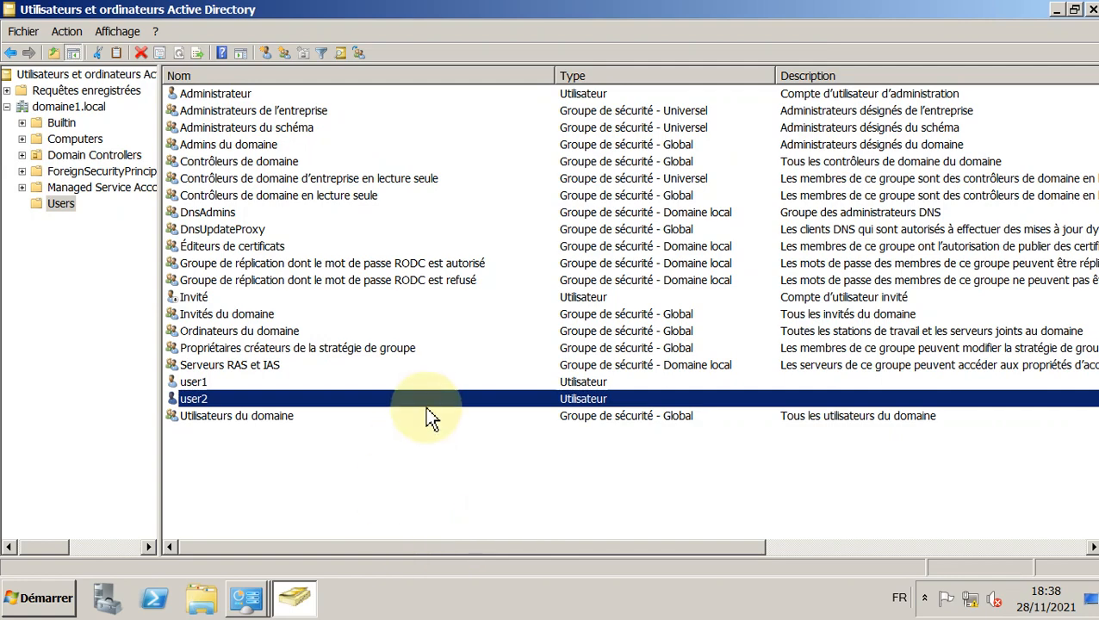
Step: Leave the Users container on the server and switch to the Windows 7 client virtual machine
left_click(314, 474)
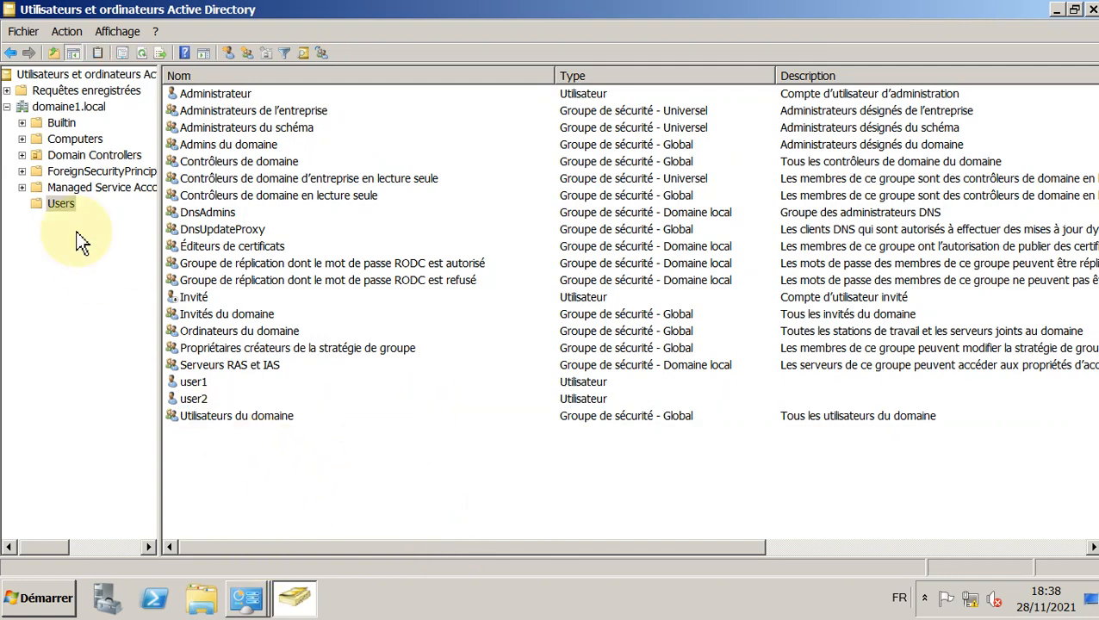
left_click(60, 204)
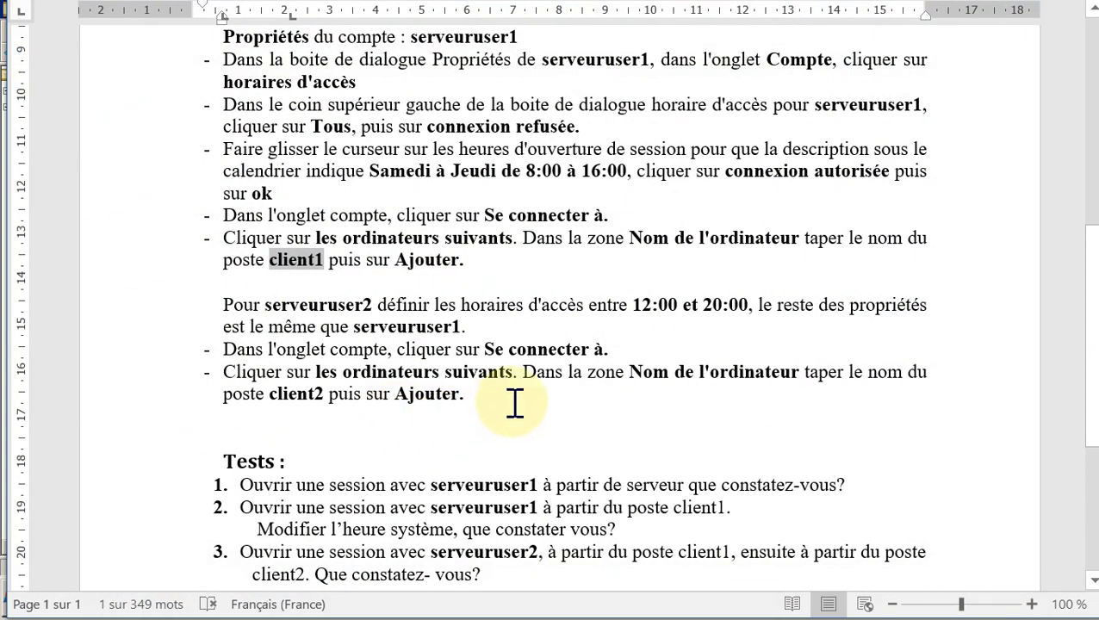
scroll(513, 370, "down", 2)
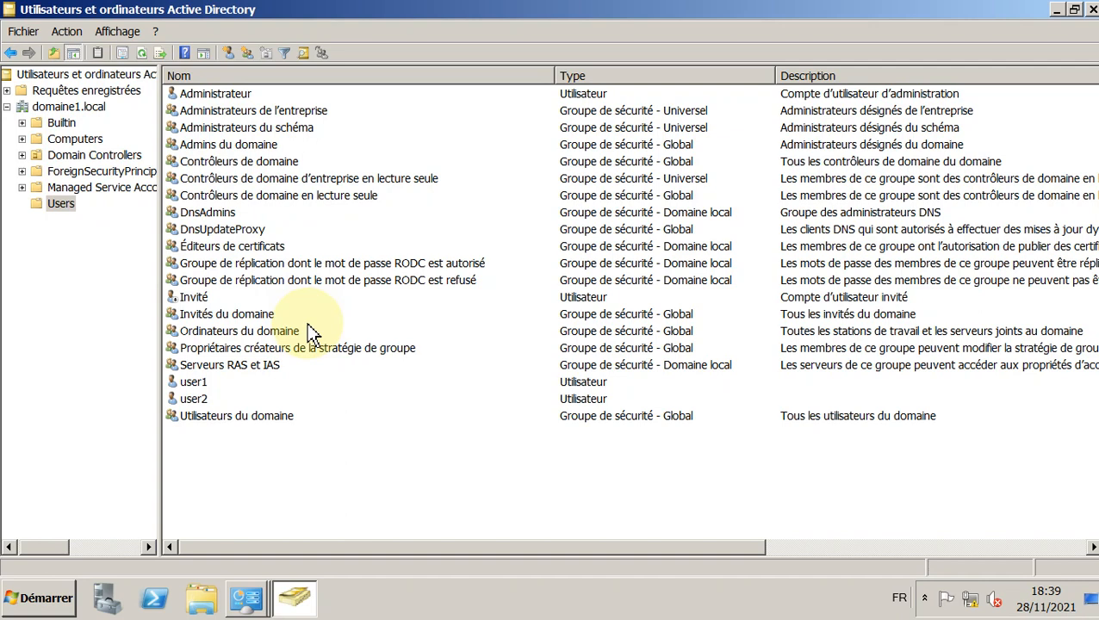
left_click(1, 184)
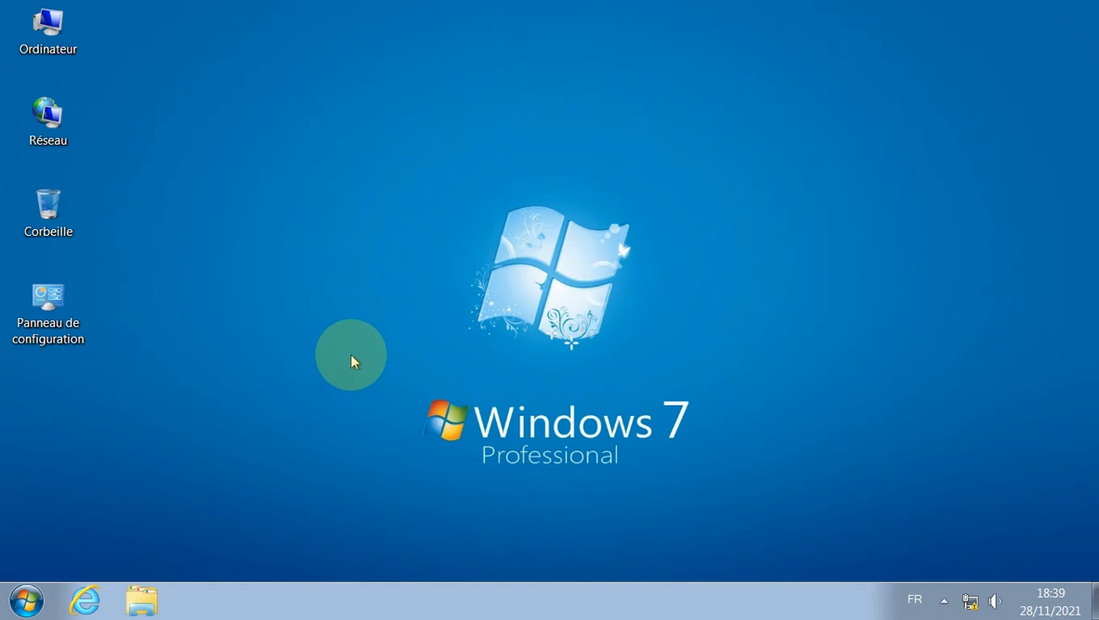
Step: Return from the Windows 7 client to the server's Active Directory console
left_click(25, 601)
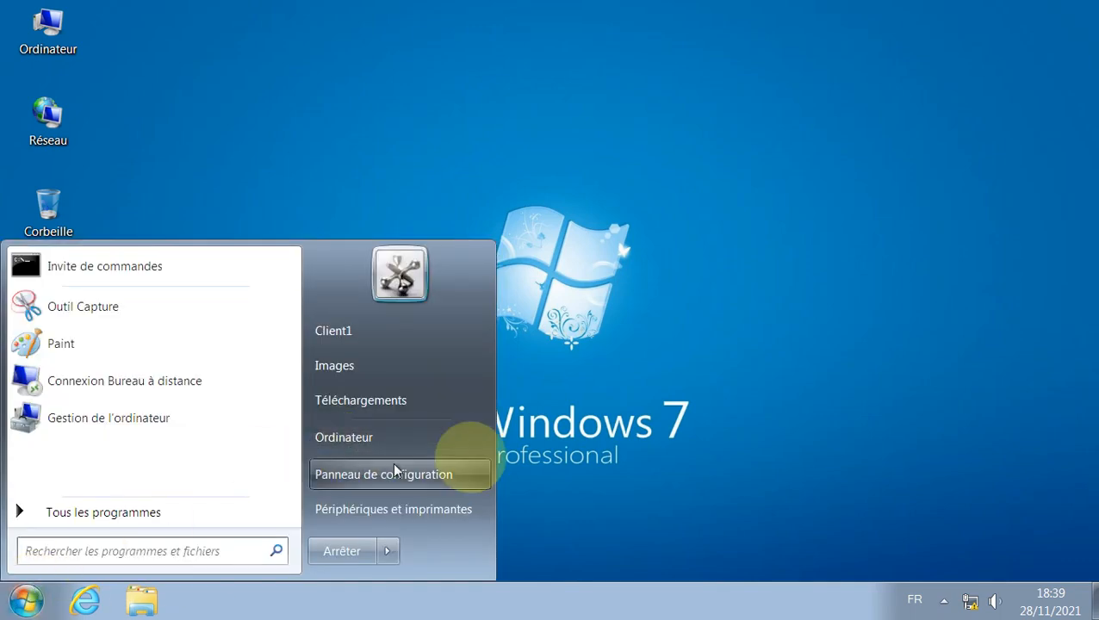
left_click(607, 357)
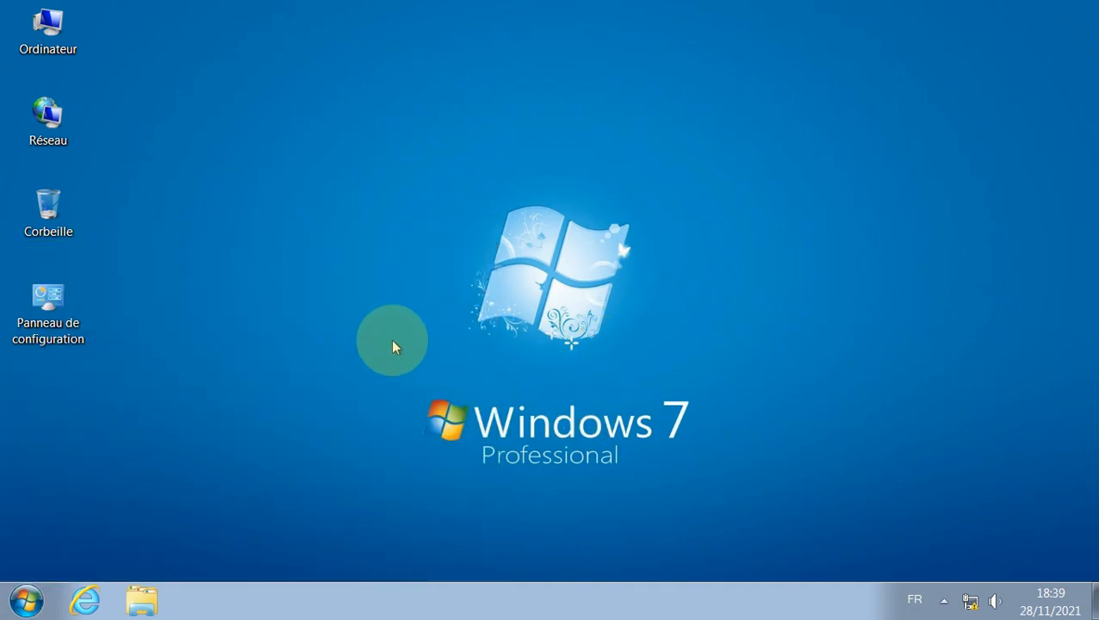
left_click(0, 145)
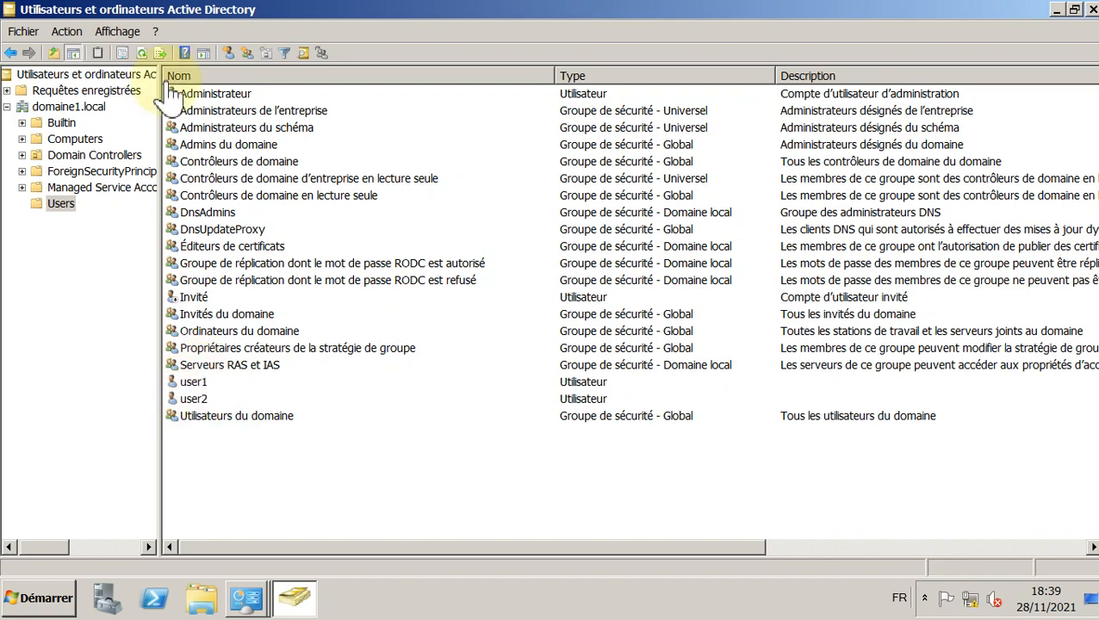
Step: Log off the administrator and choose to sign in as another user
left_click(54, 600)
left_click(324, 554)
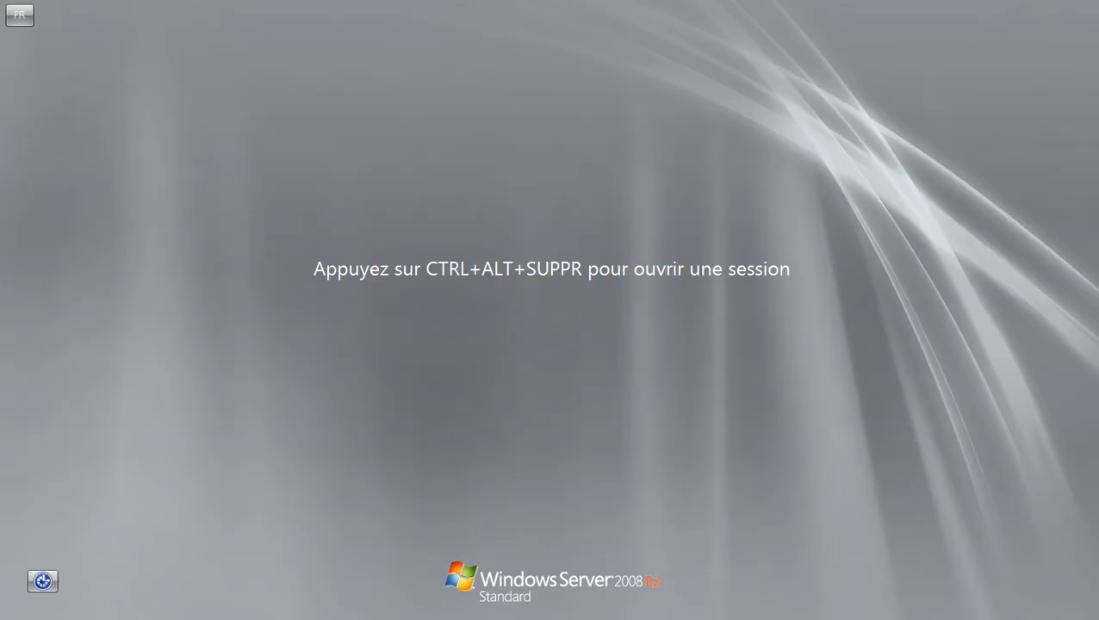
left_click(50, 86)
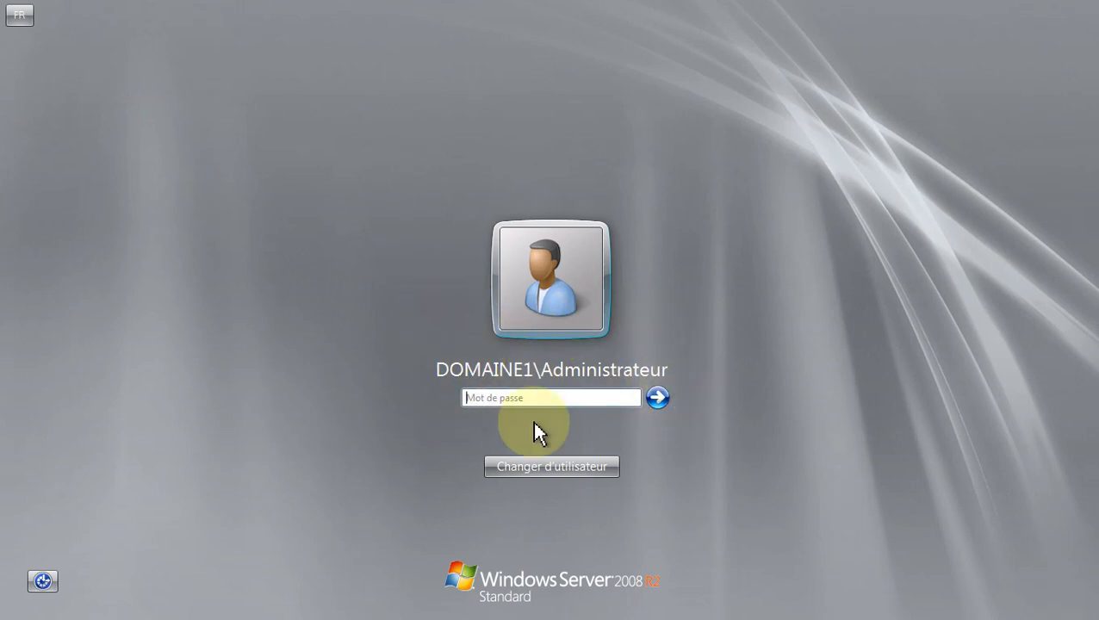
left_click(540, 465)
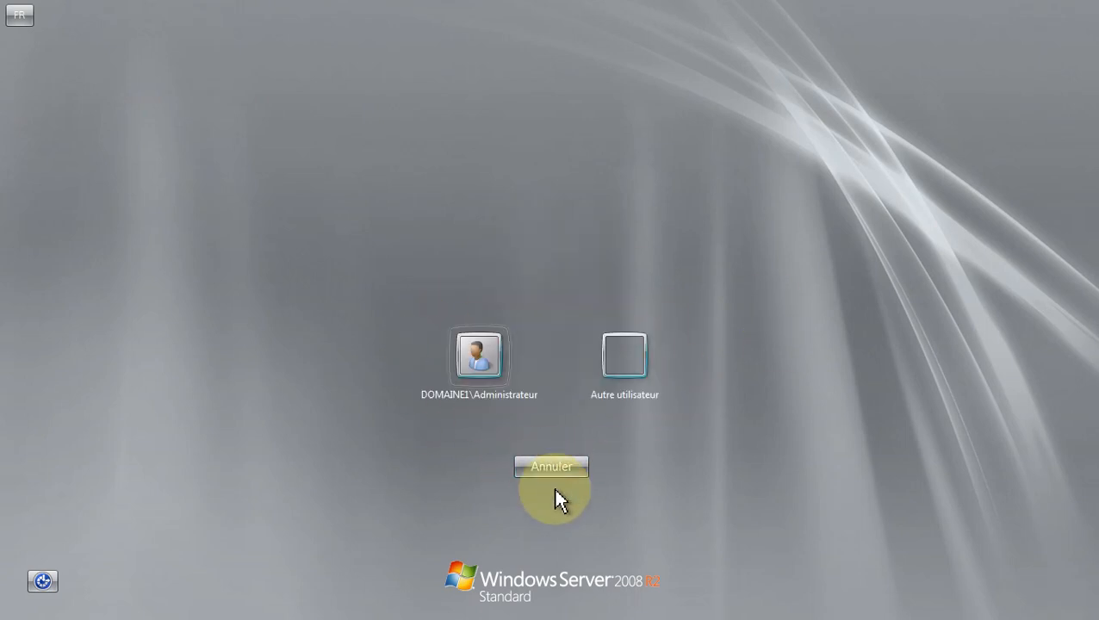
left_click(625, 388)
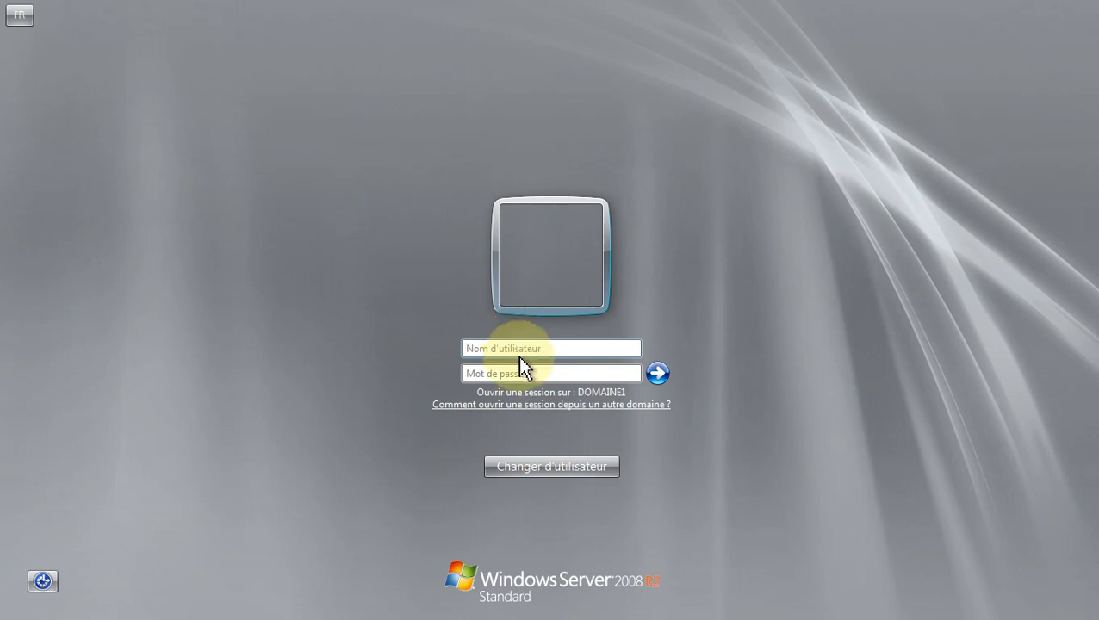
Step: Sign in as domaine1\serveuruser1 with its password
left_click(517, 348)
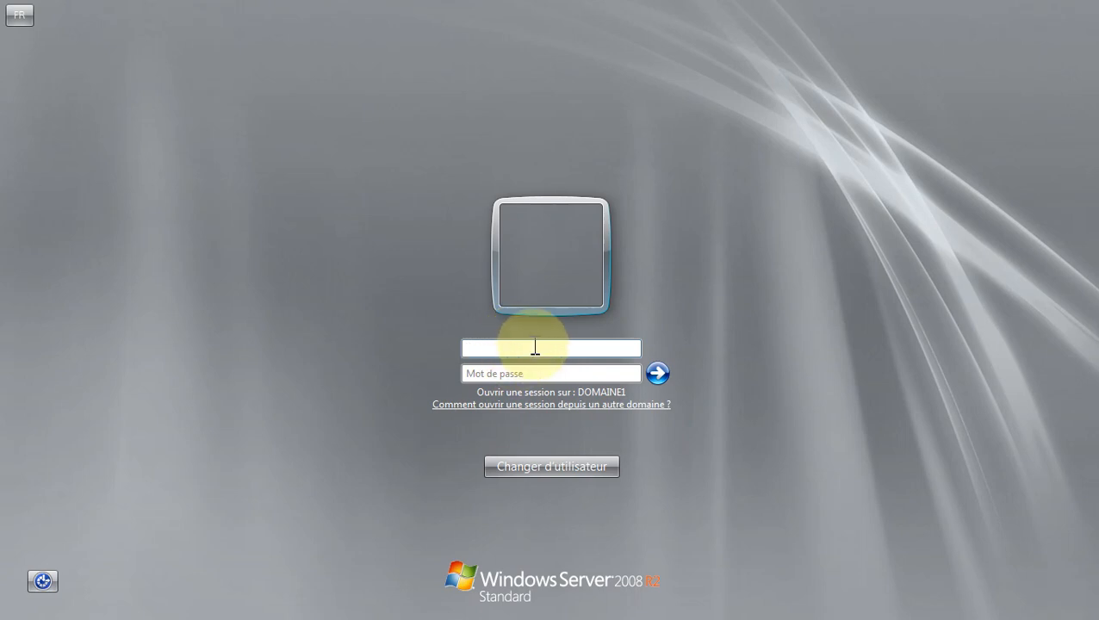
type("domaine1\\")
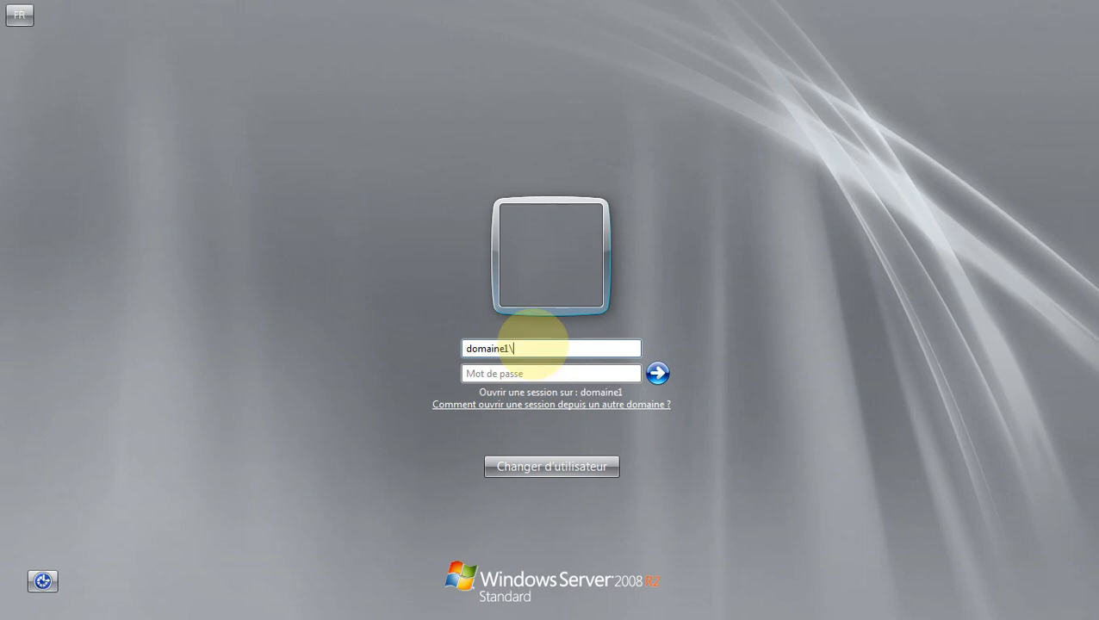
type("use")
key("BackSpace")
key("BackSpace")
type("serveur")
key("BackSpace")
key("BackSpace")
key("BackSpace")
key("BackSpace")
key("BackSpace")
type("serveuruser")
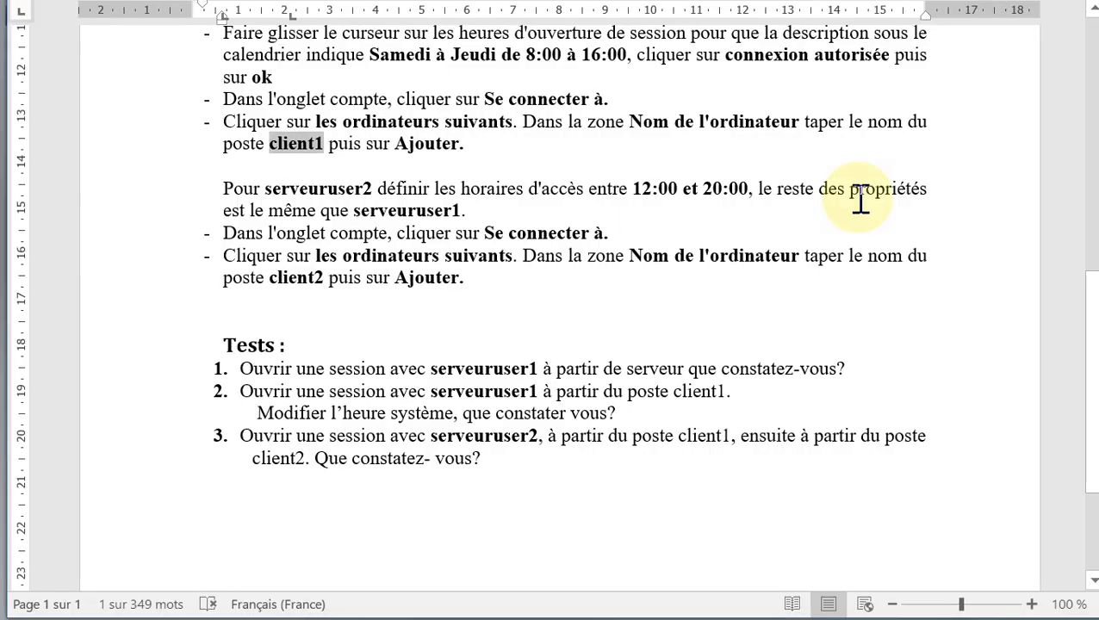
scroll(872, 238, "up", 5)
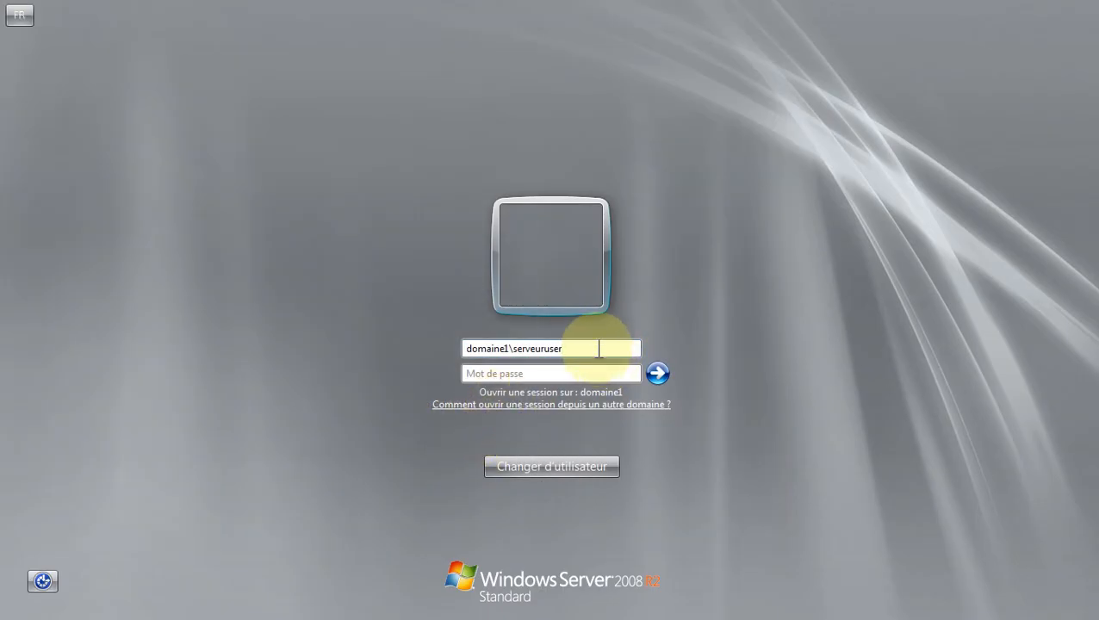
type("1")
left_click(577, 375)
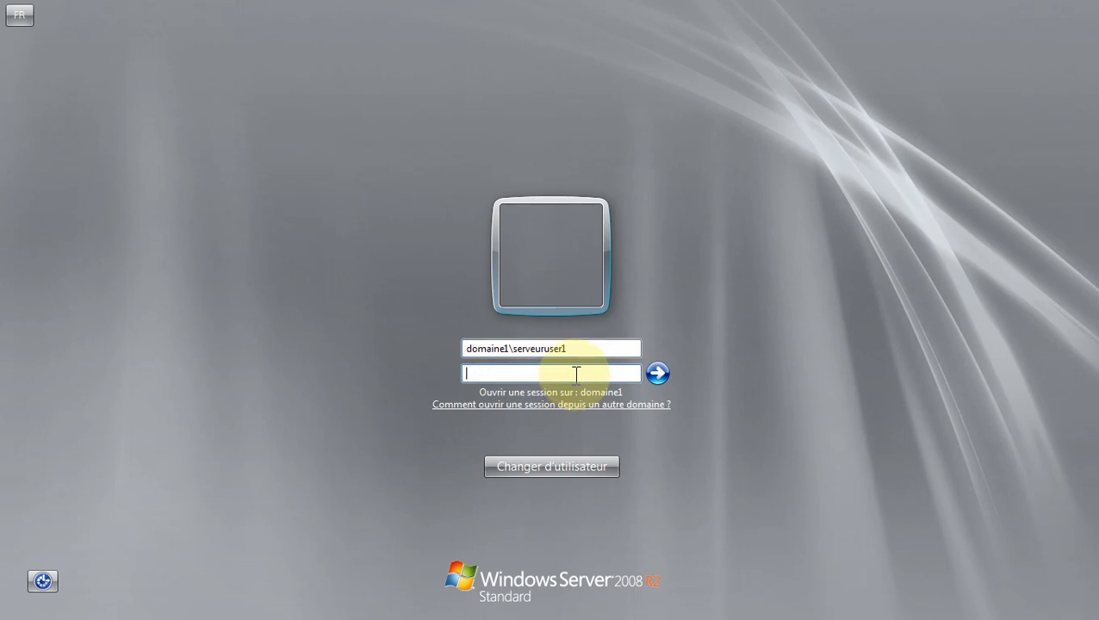
type("••••••••")
key("Return")
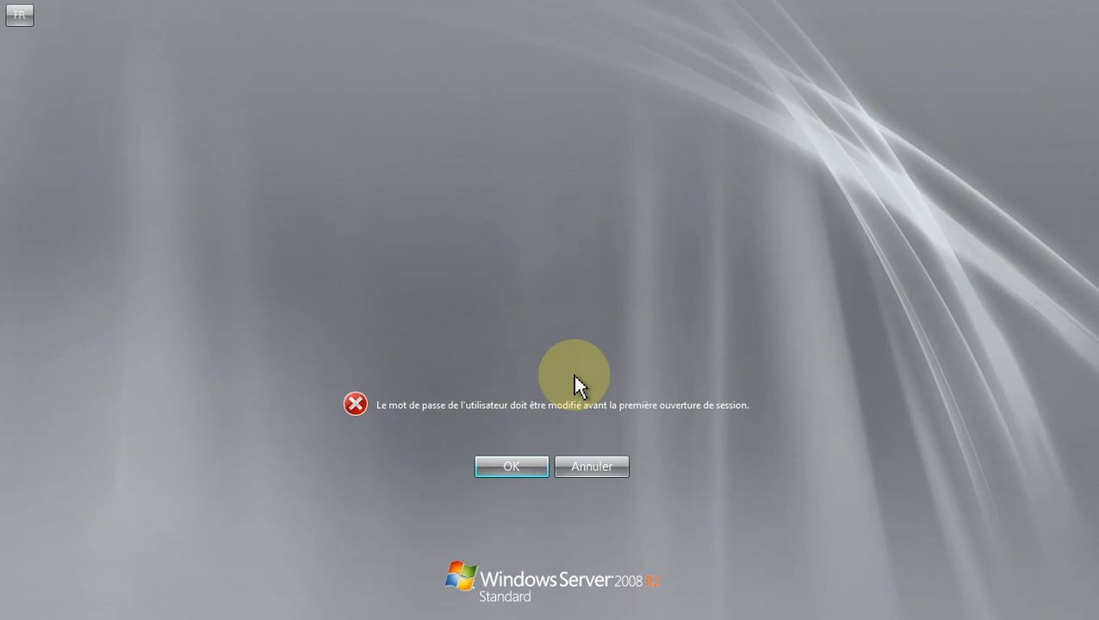
Step: Set a new password for the test user and submit the logon
left_click(518, 472)
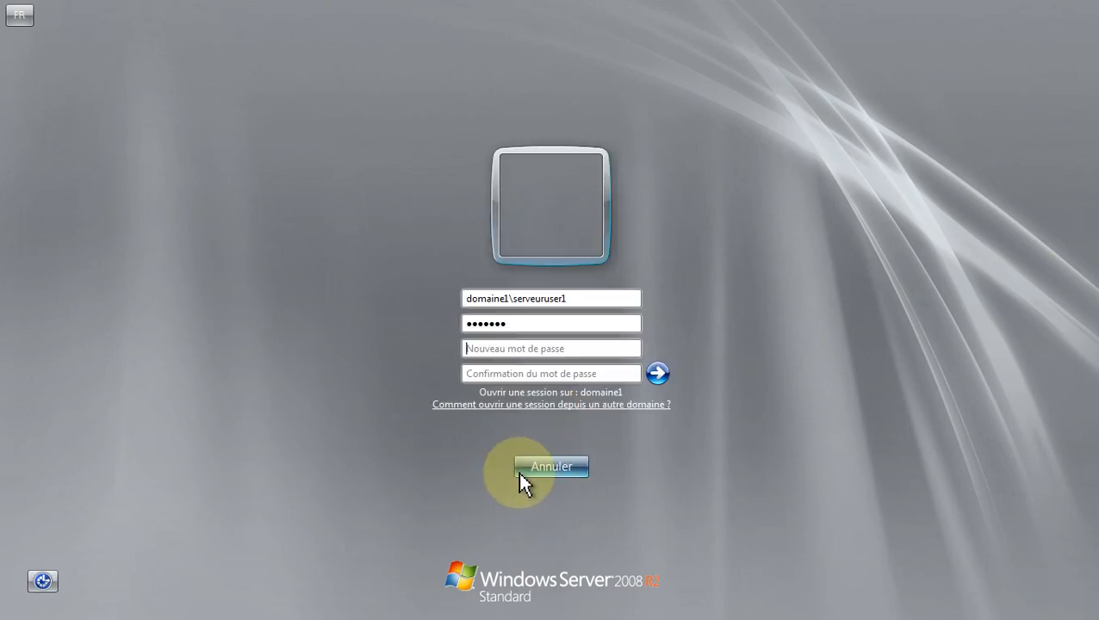
left_click(524, 348)
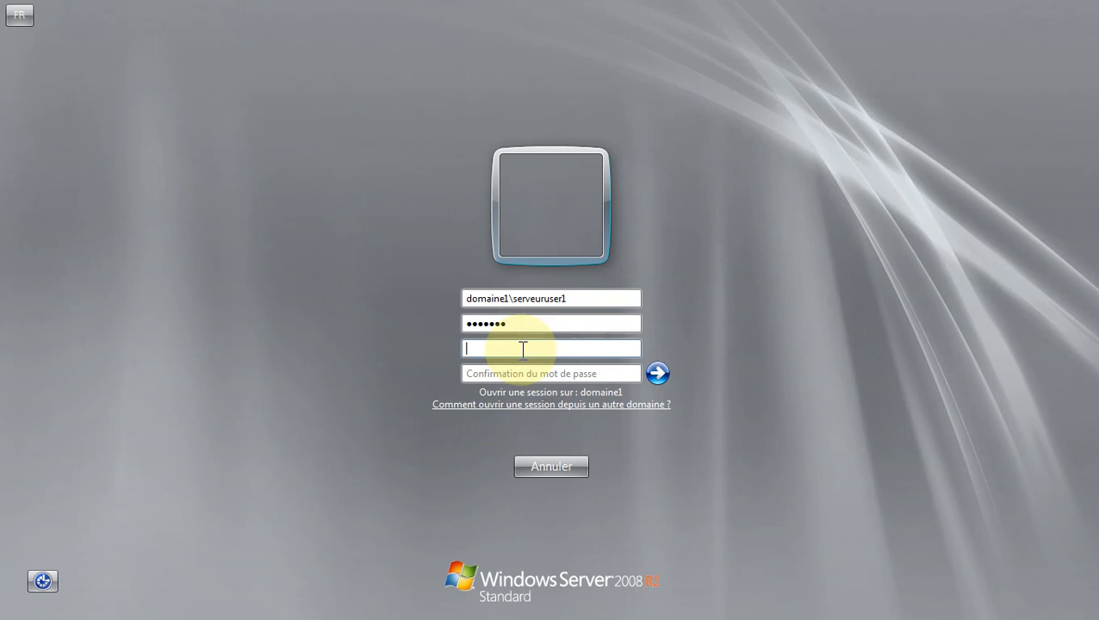
type("•••••")
key("BackSpace")
key("BackSpace")
key("BackSpace")
key("BackSpace")
key("BackSpace")
type("•••••••")
left_click(520, 374)
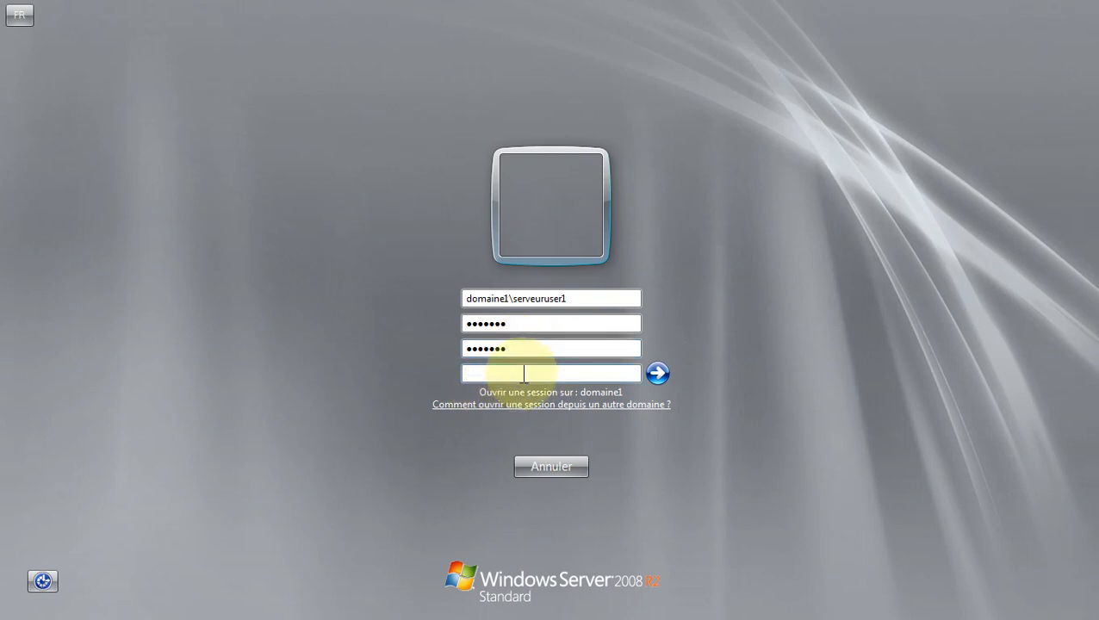
type("•••••••")
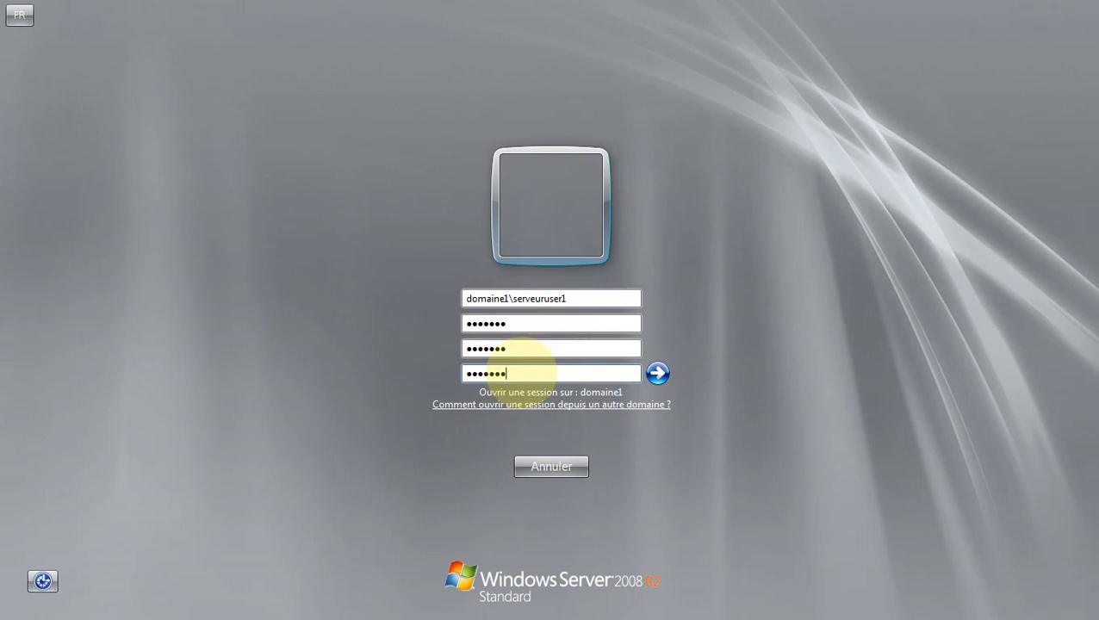
left_click(658, 374)
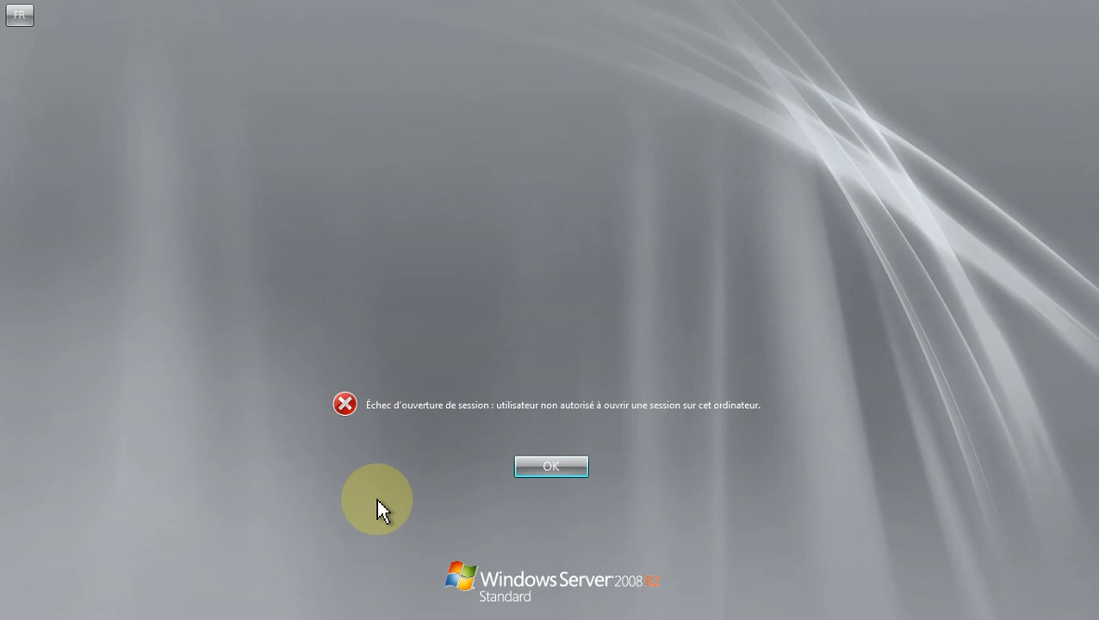
Step: Dismiss the unauthorized-computer refusal, change the user name to Admin, and cancel the attempt
left_click(572, 472)
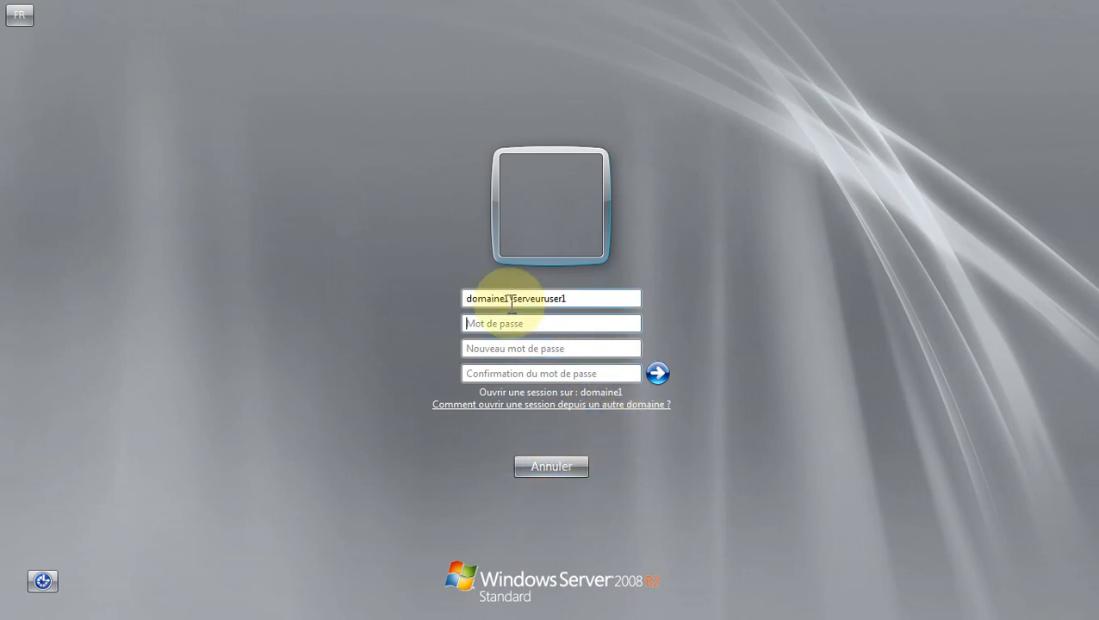
left_click(590, 299)
key("BackSpace")
key("BackSpace")
key("BackSpace")
key("BackSpace")
key("BackSpace")
key("BackSpace")
key("BackSpace")
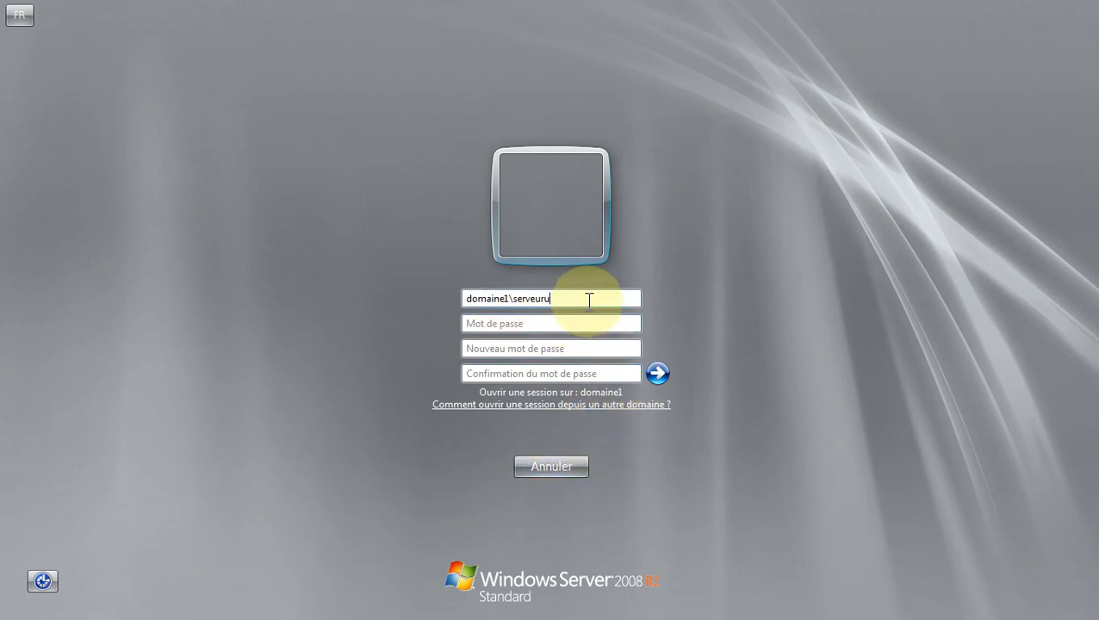
key("BackSpace")
key("BackSpace")
key("BackSpace")
key("BackSpace")
key("BackSpace")
type("Admin")
left_click(568, 465)
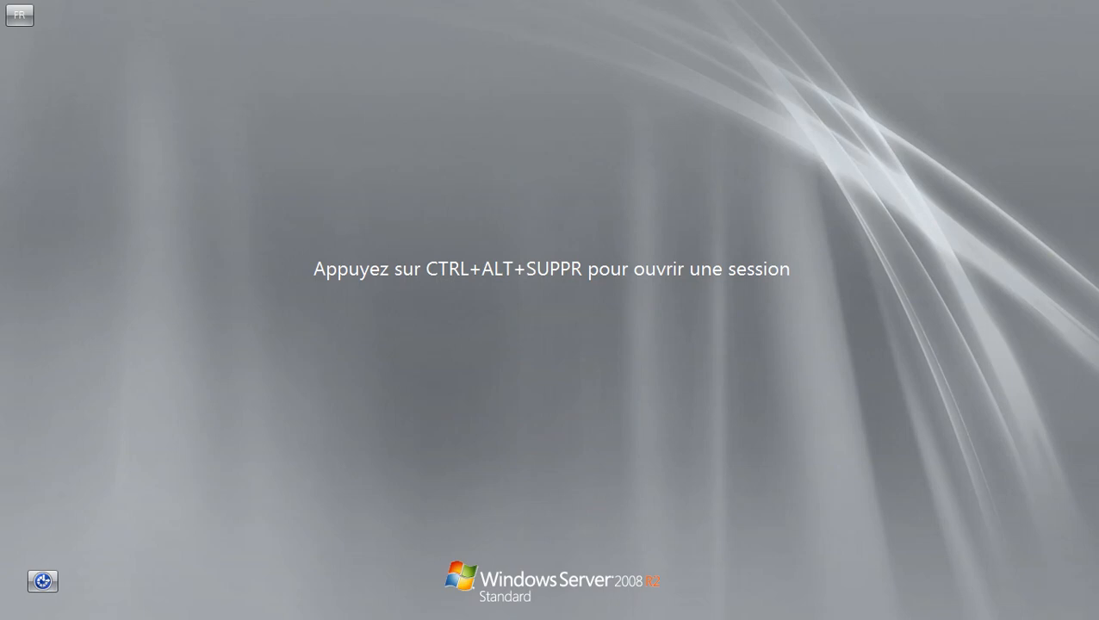
Step: Log on as Administrateur with the administrator password and postpone the VMware Tools logoff
left_click(103, 86)
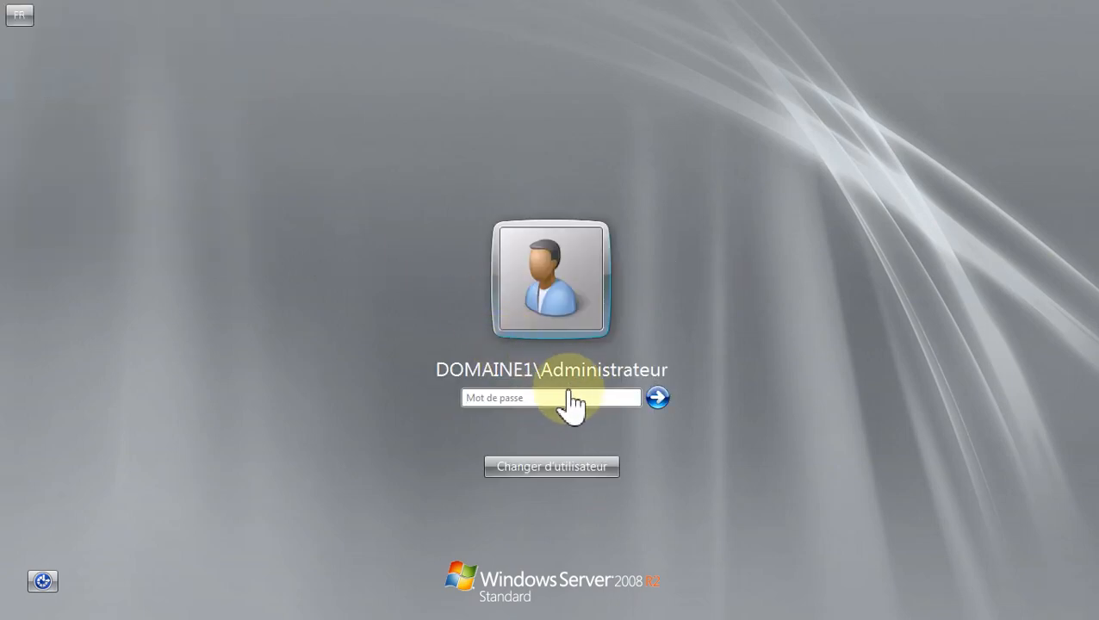
left_click(598, 398)
type("P")
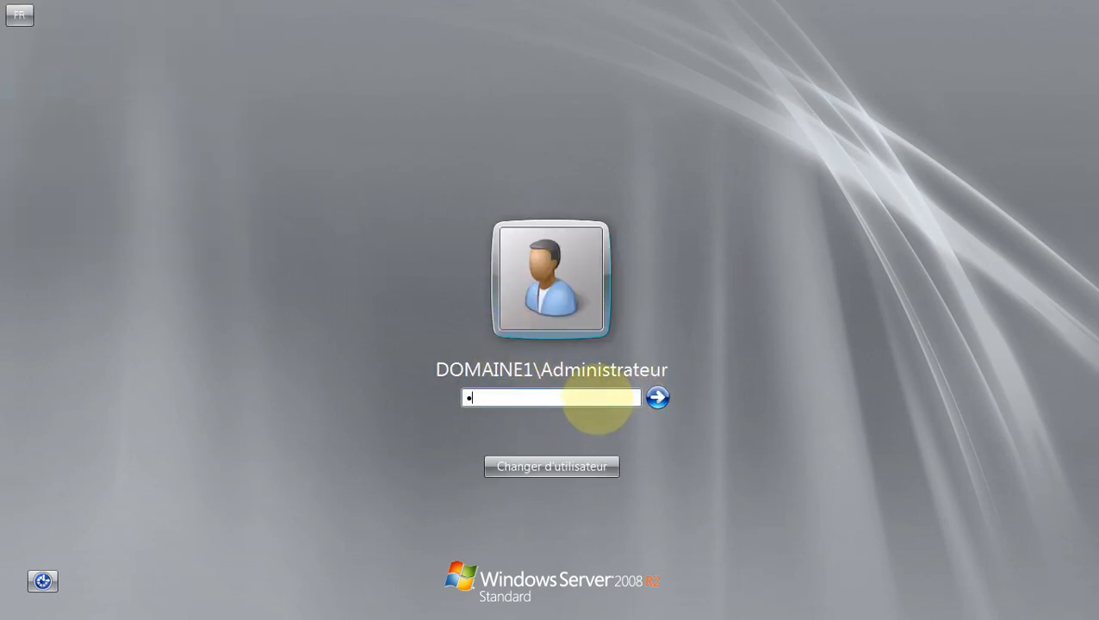
type("a$$w0rd123")
key("Return")
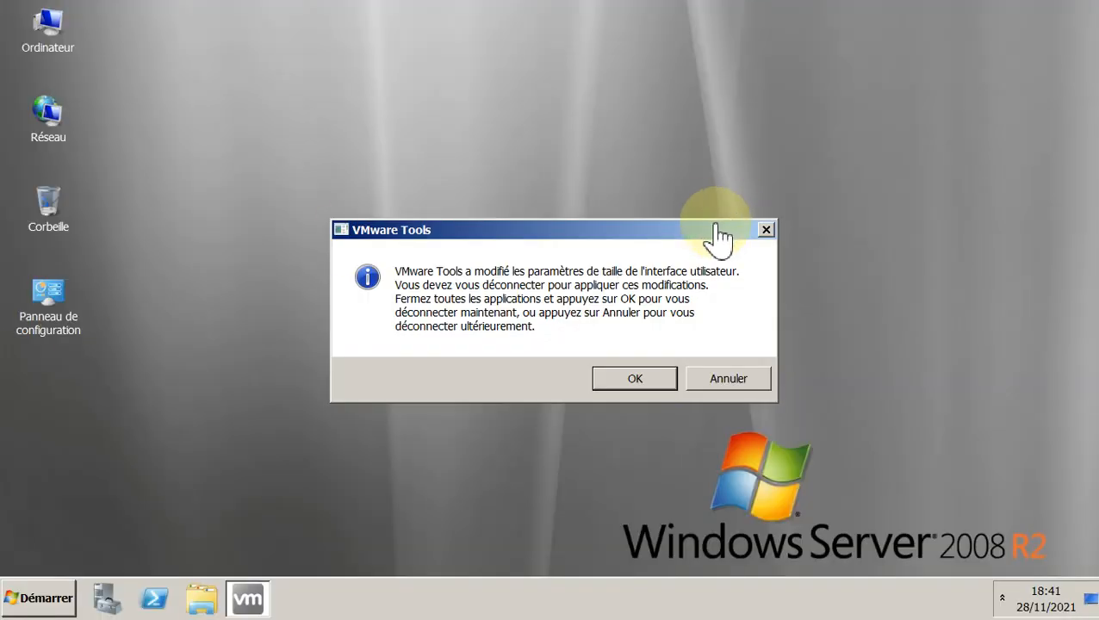
left_click(752, 383)
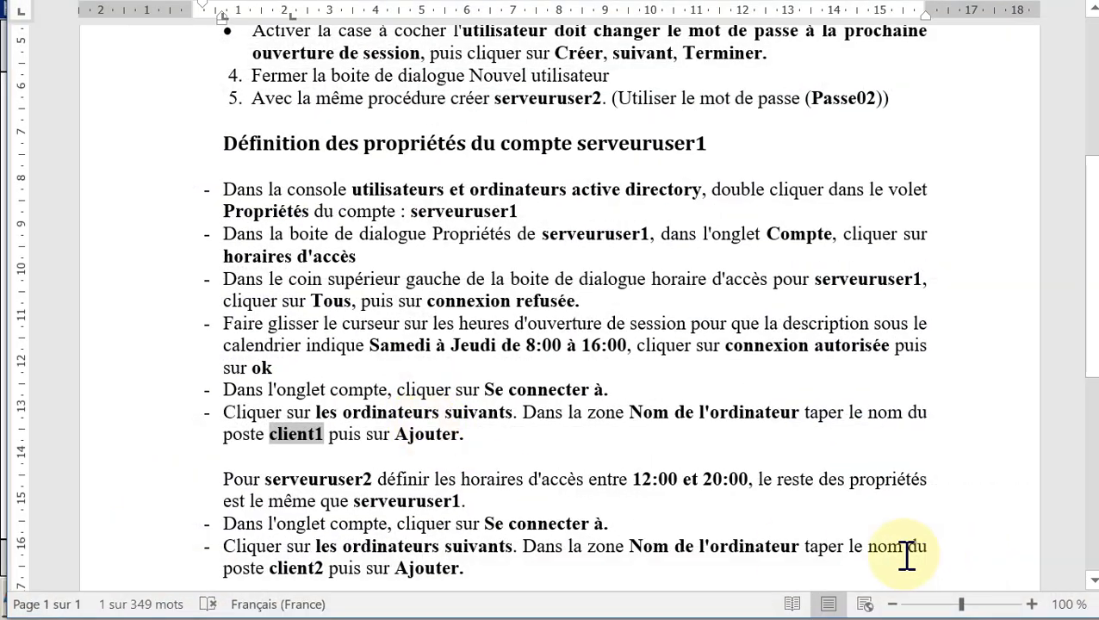
Step: Read the first and second test instructions in the Word lab sheet
scroll(901, 553, "down", 7)
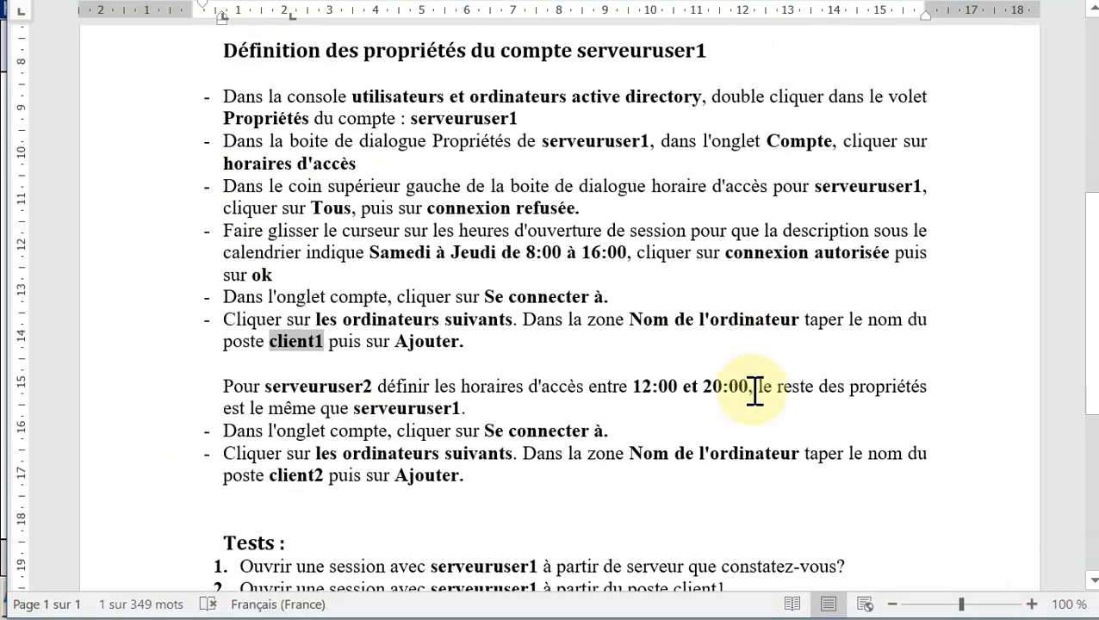
scroll(758, 387, "down", 1)
left_click(247, 252)
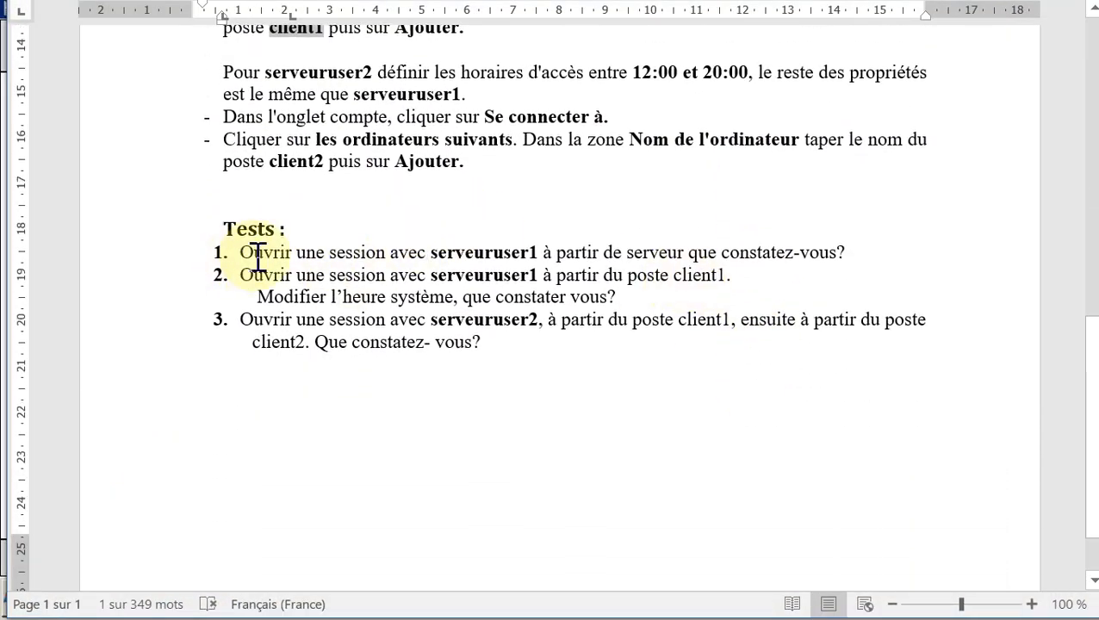
left_click_drag(296, 265, 689, 250)
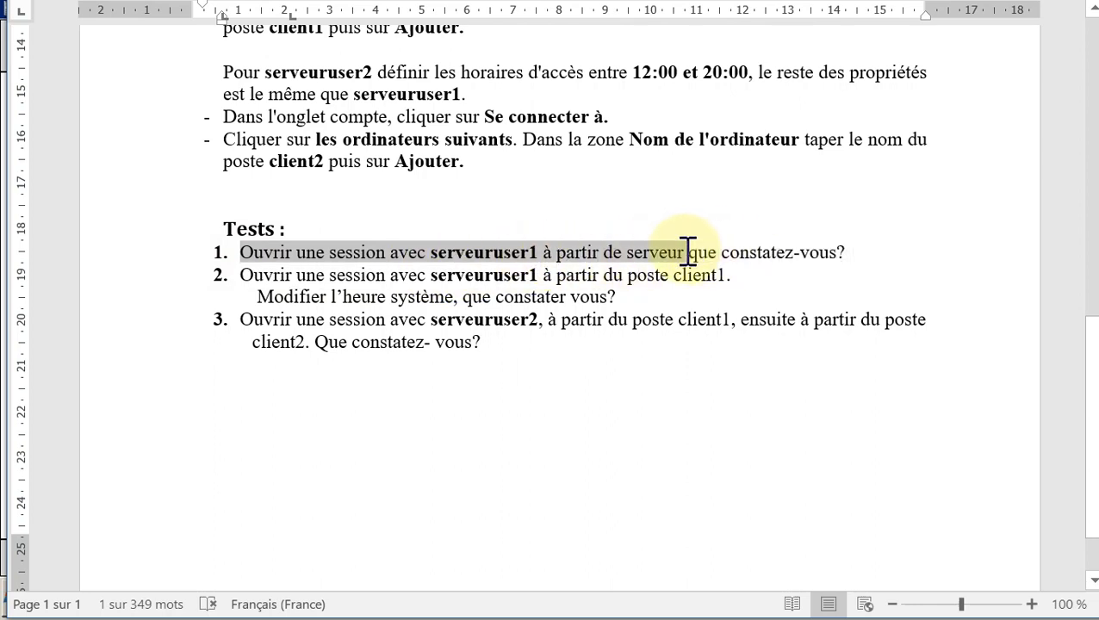
left_click(866, 258)
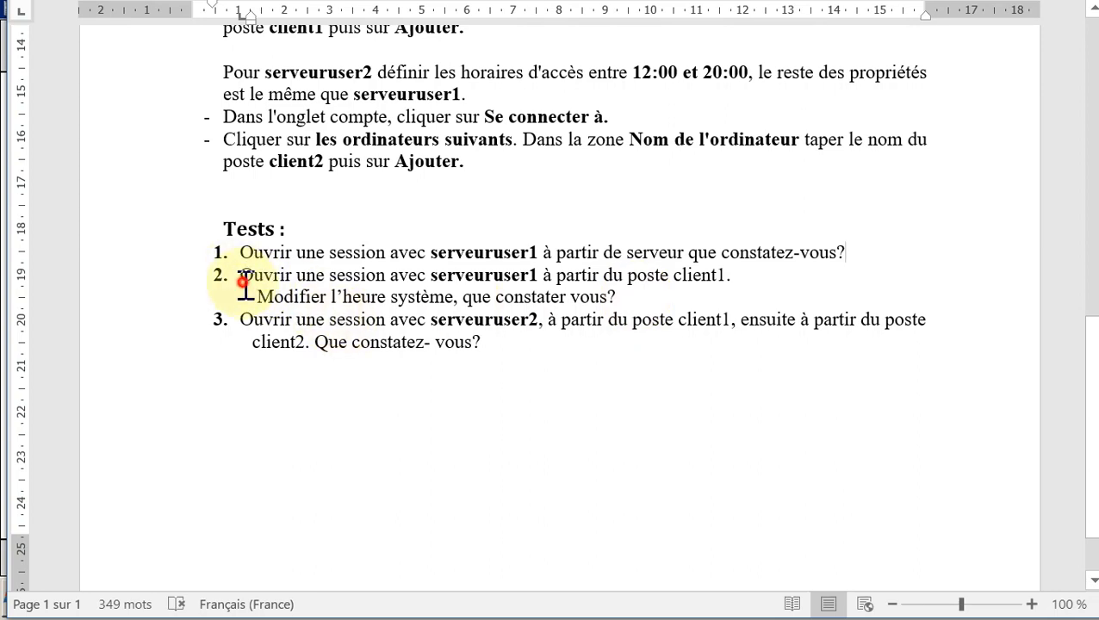
left_click_drag(241, 275, 731, 278)
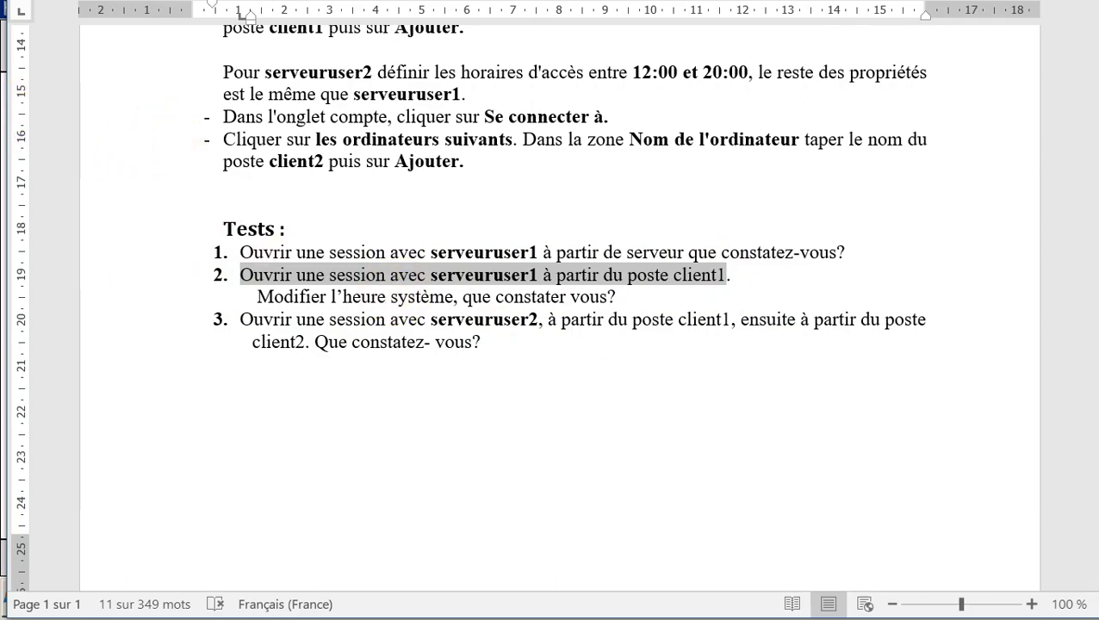
Step: Recheck the lab sheet, then move to the Windows 7 client virtual machine
left_click(2, 138)
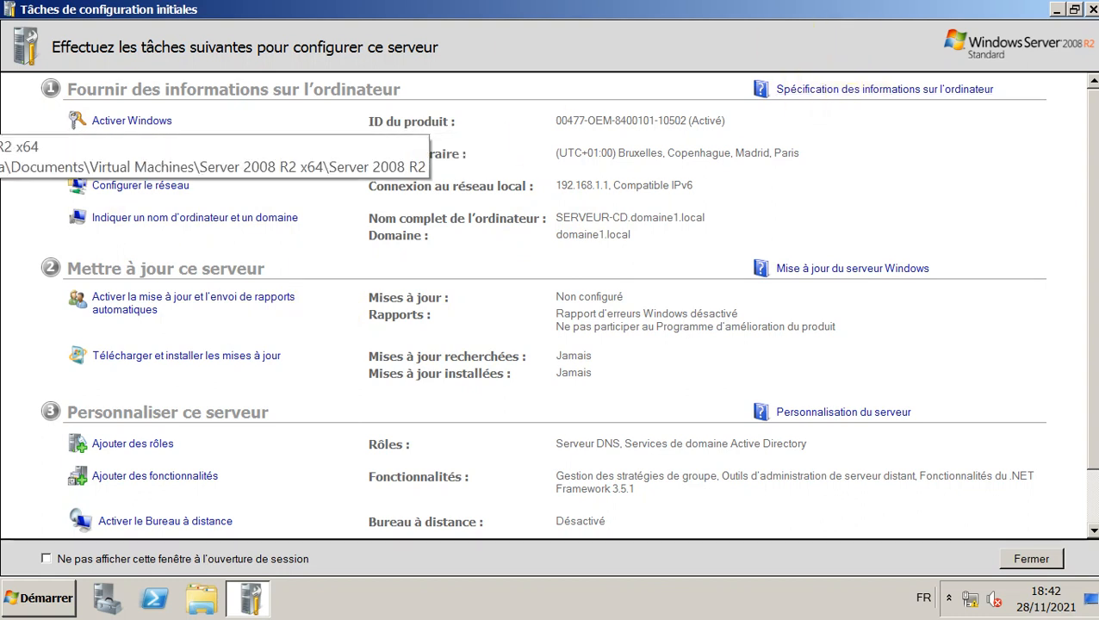
key("alt+Tab")
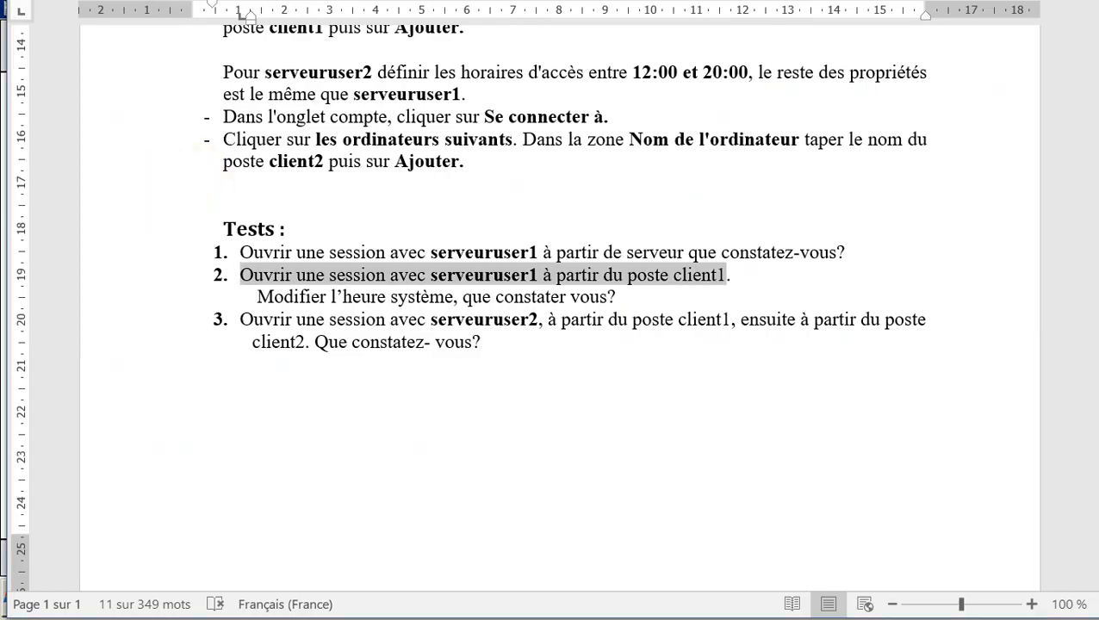
key("alt+Tab")
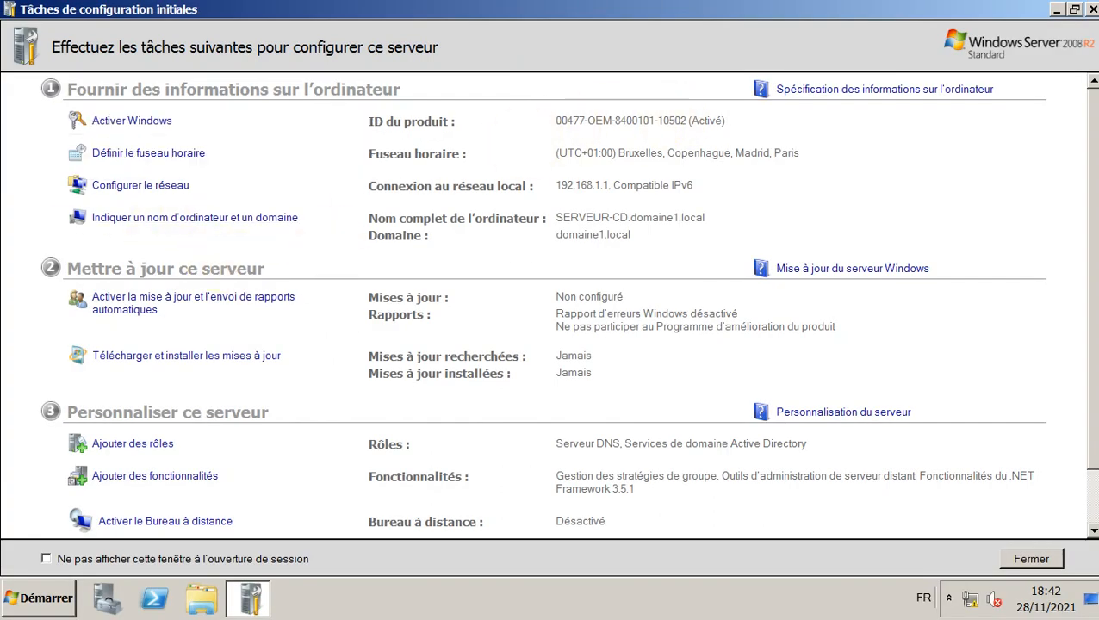
mouse_move(1, 311)
left_click(4, 191)
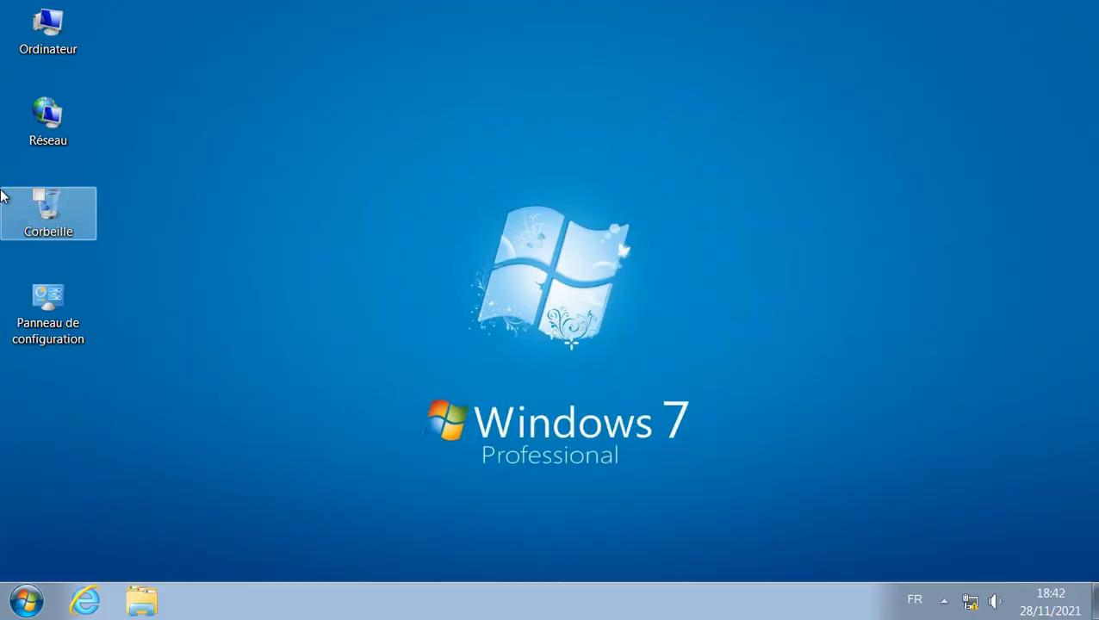
Step: Confirm in the system properties that this is Client1-PC in domaine1.local
left_click(19, 609)
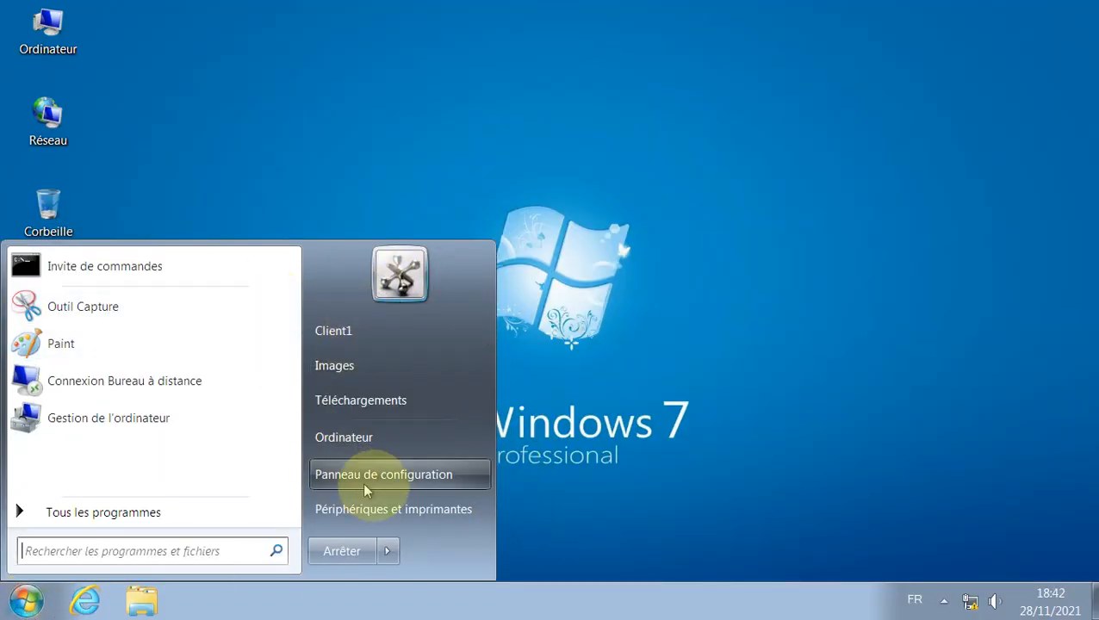
left_click(422, 434)
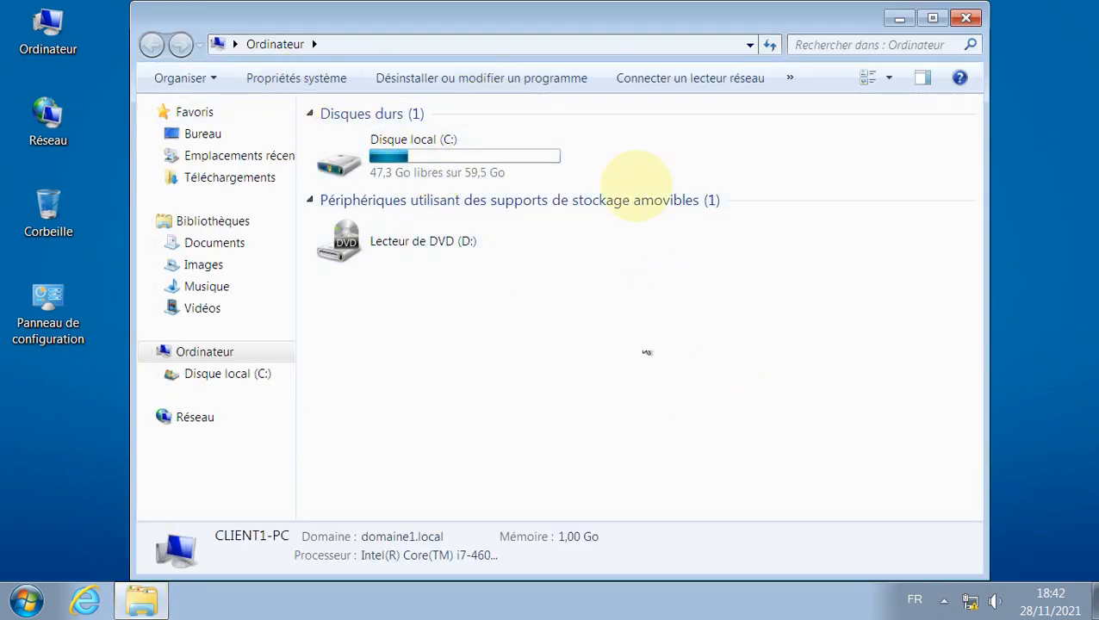
left_click(316, 79)
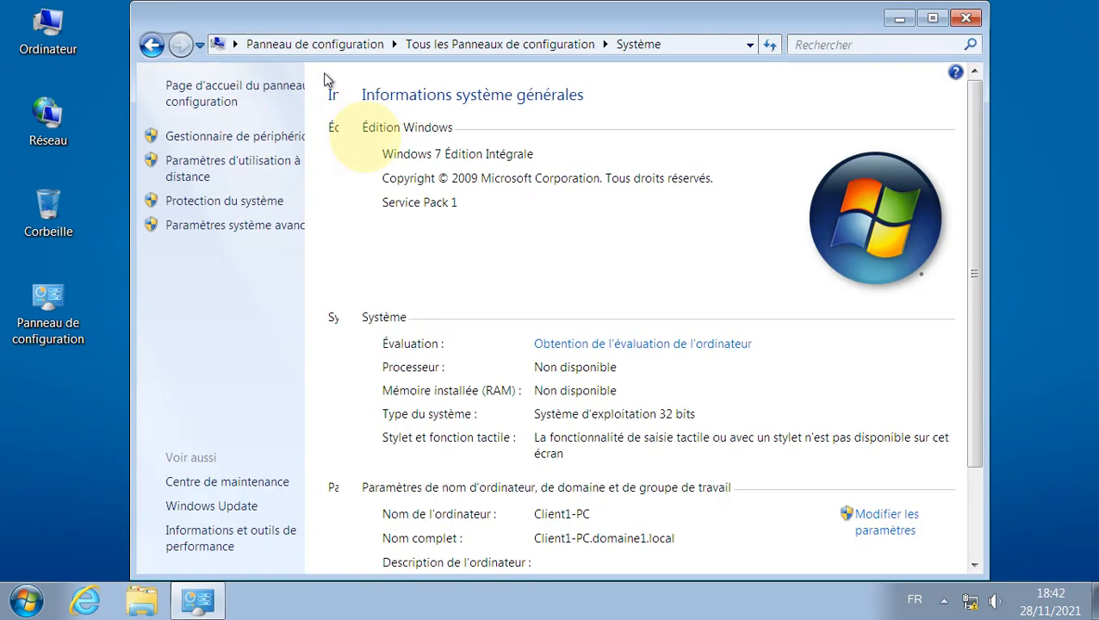
scroll(698, 448, "down", 3)
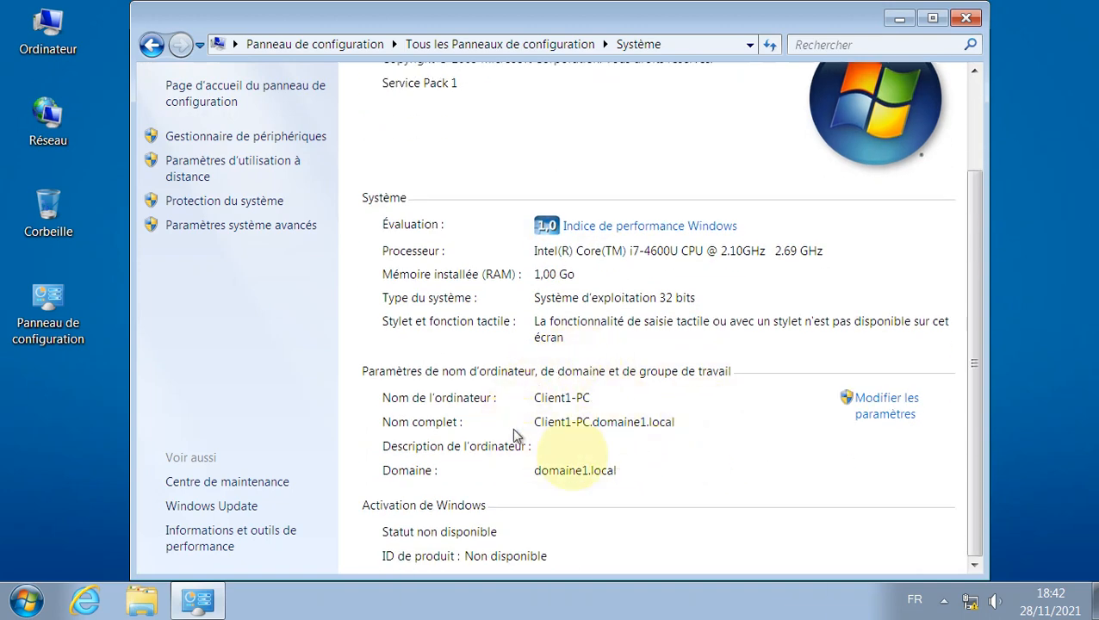
left_click(967, 18)
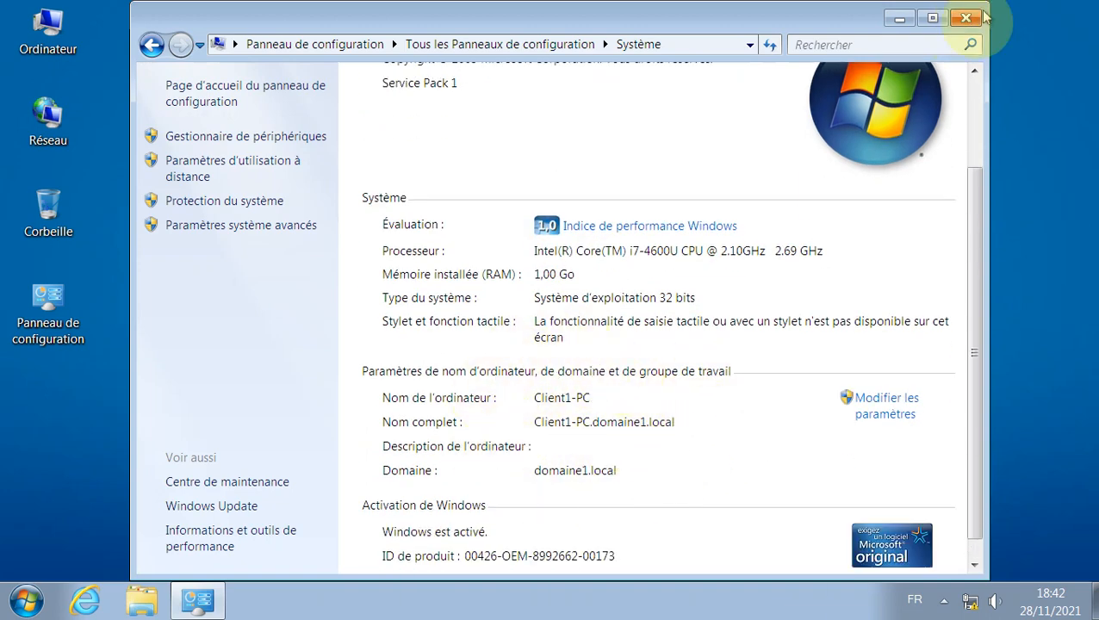
Step: Log off the current Windows 7 session
left_click(29, 601)
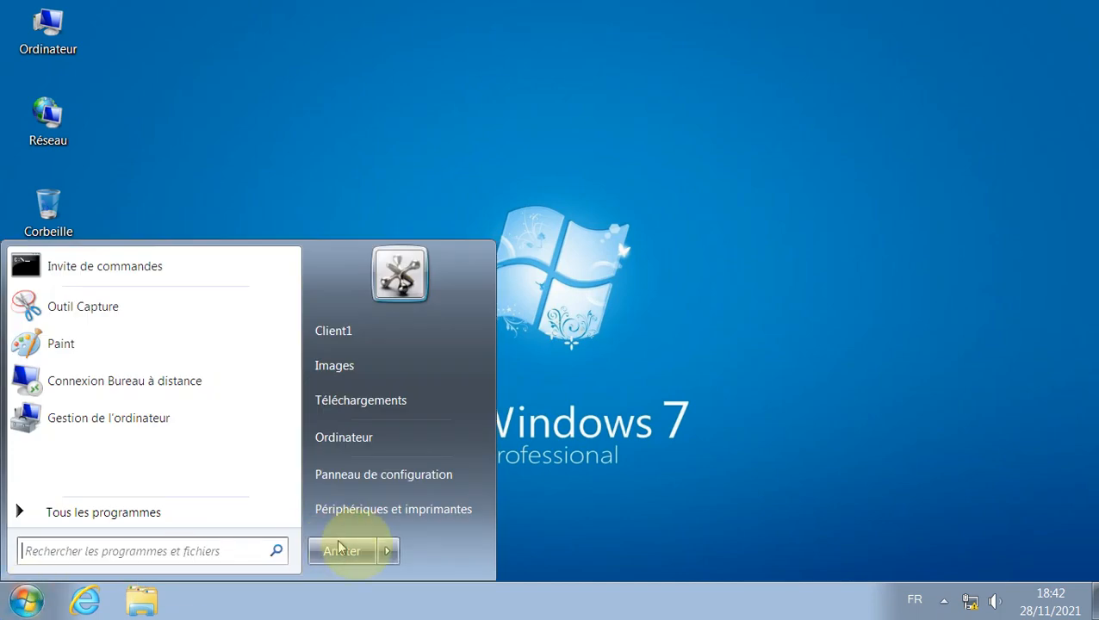
mouse_move(394, 554)
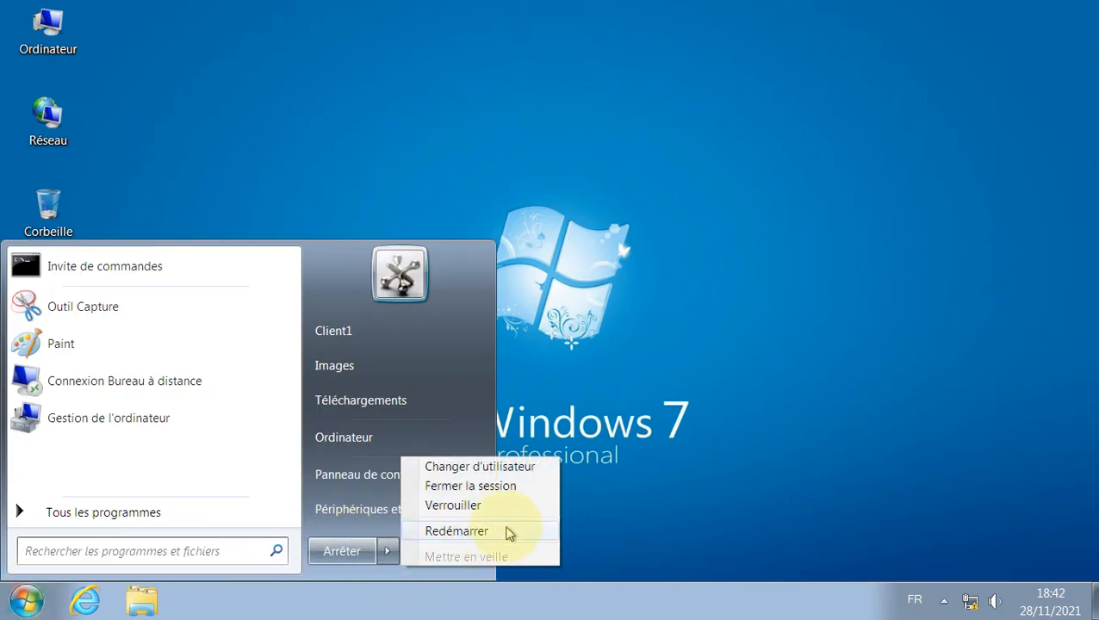
left_click(529, 488)
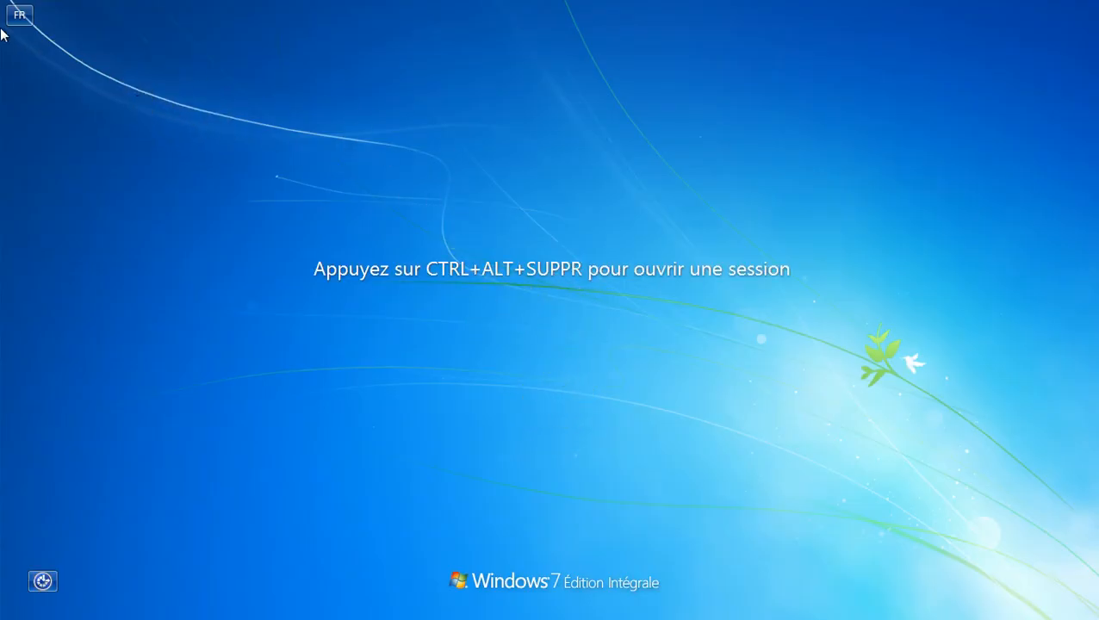
Step: Send Ctrl+Alt+Del to the client and choose to sign in as another user
left_click(3, 2)
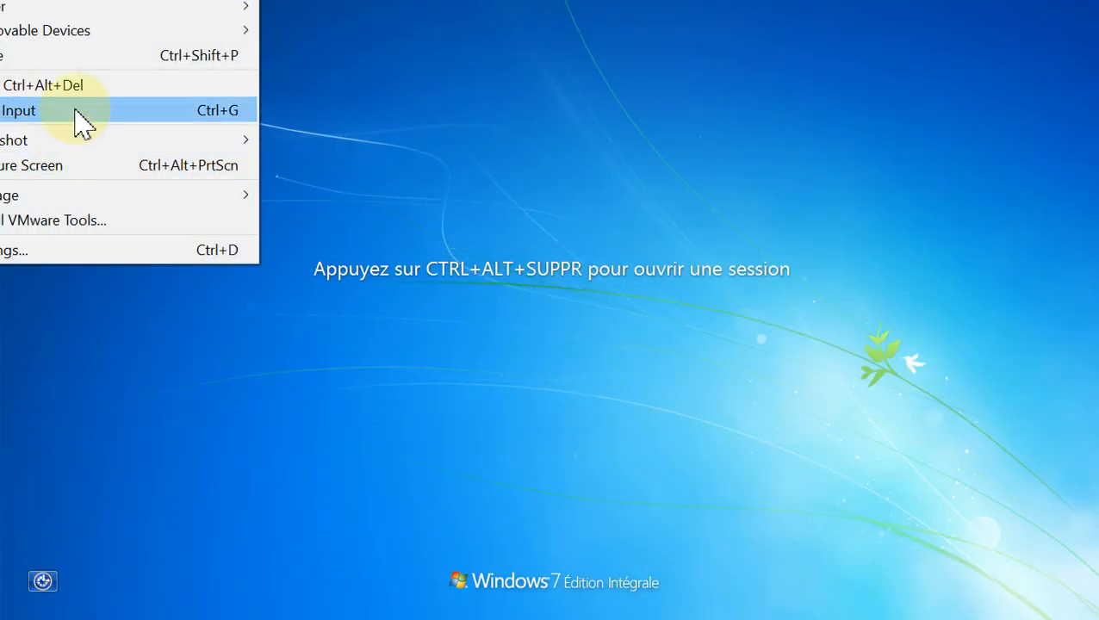
left_click(97, 90)
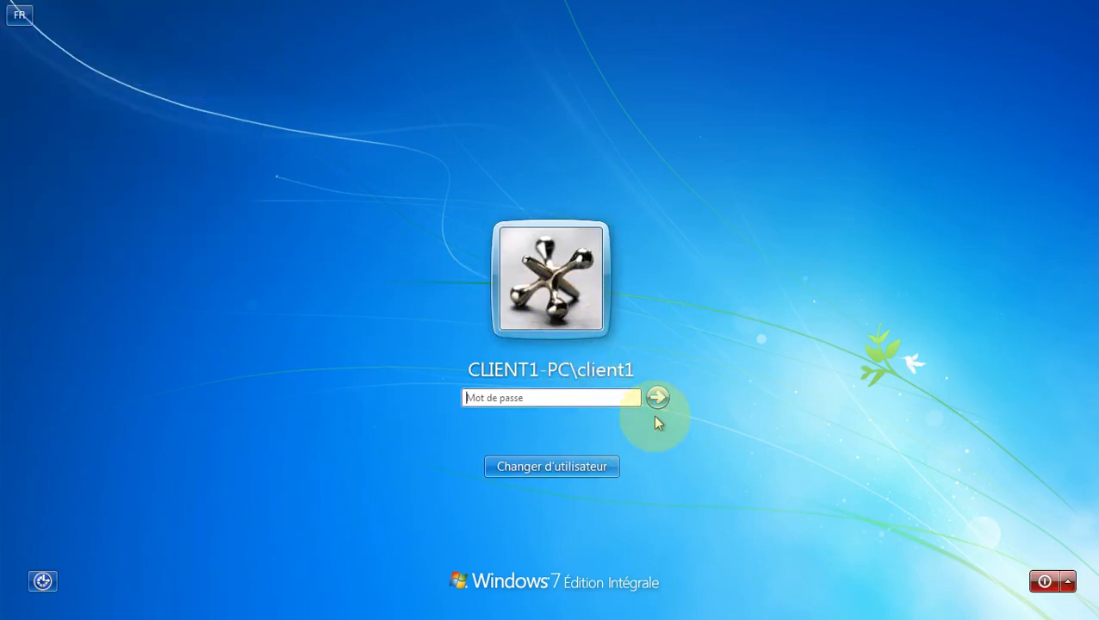
left_click(603, 470)
left_click(613, 343)
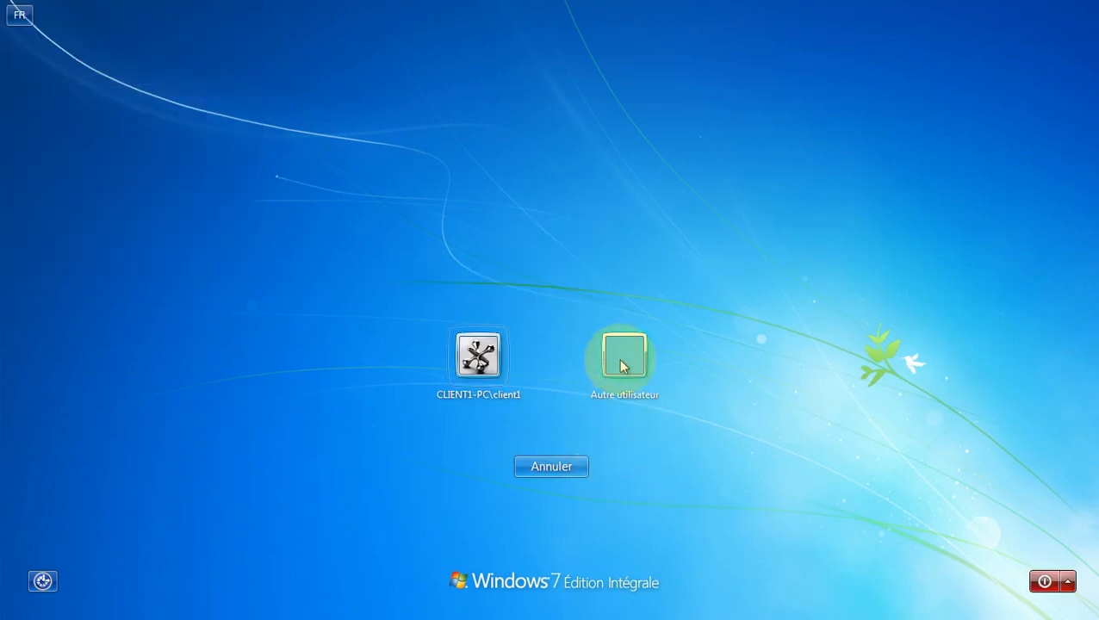
Step: Sign in as domaine1\serveuruser1 and dismiss the incorrect-password error
left_click(553, 347)
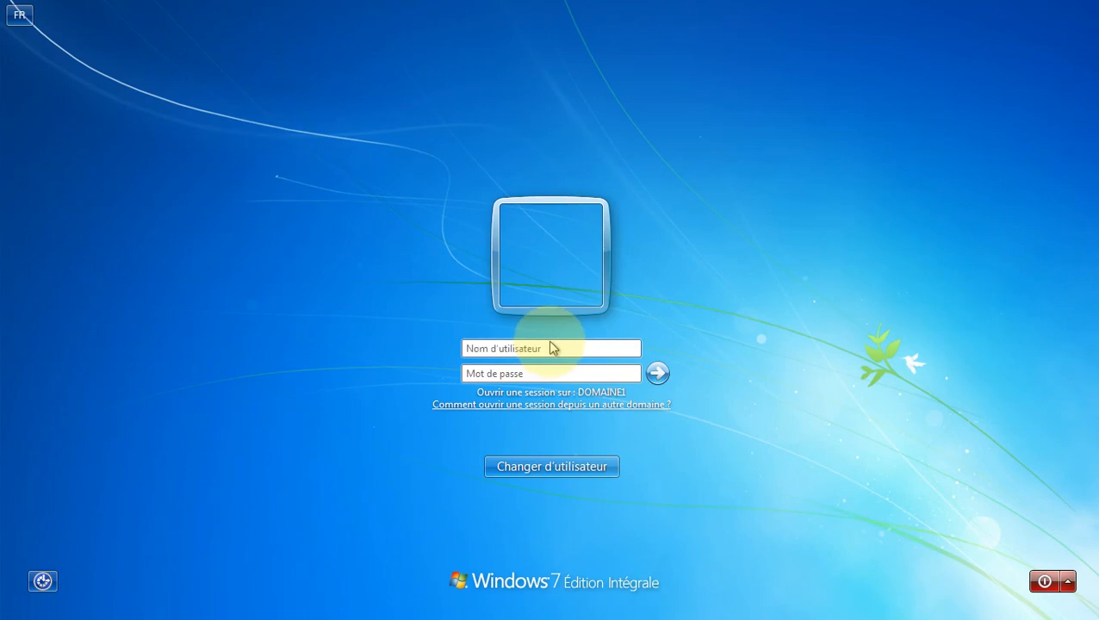
type("domaine1\\")
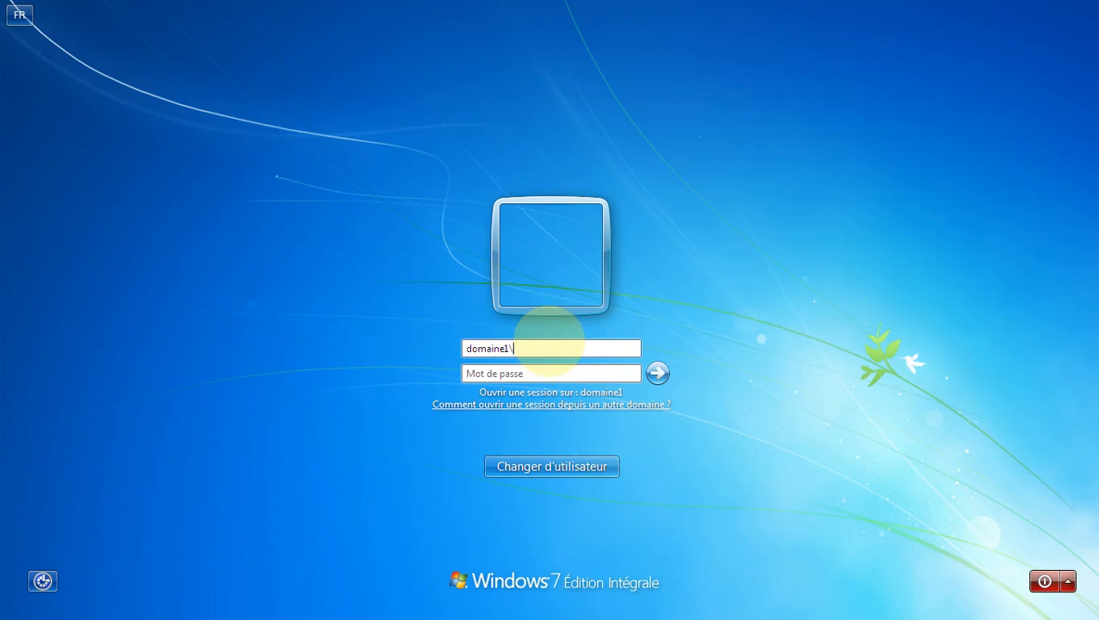
type("us")
key("BackSpace")
type("serveuruser1")
left_click(585, 377)
type("*****")
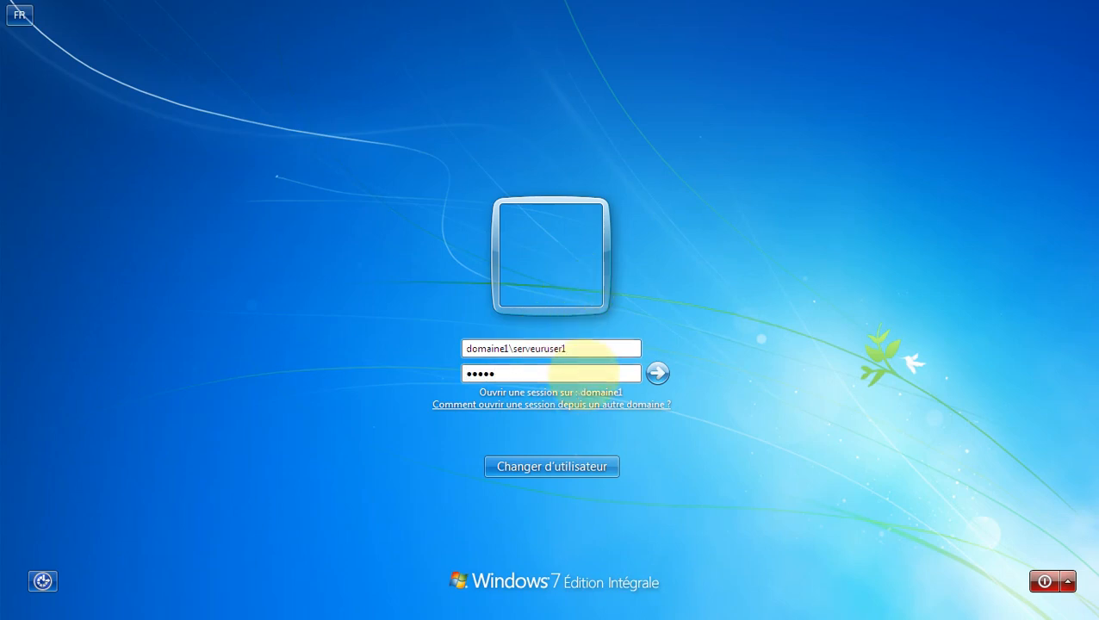
type("**")
key("Return")
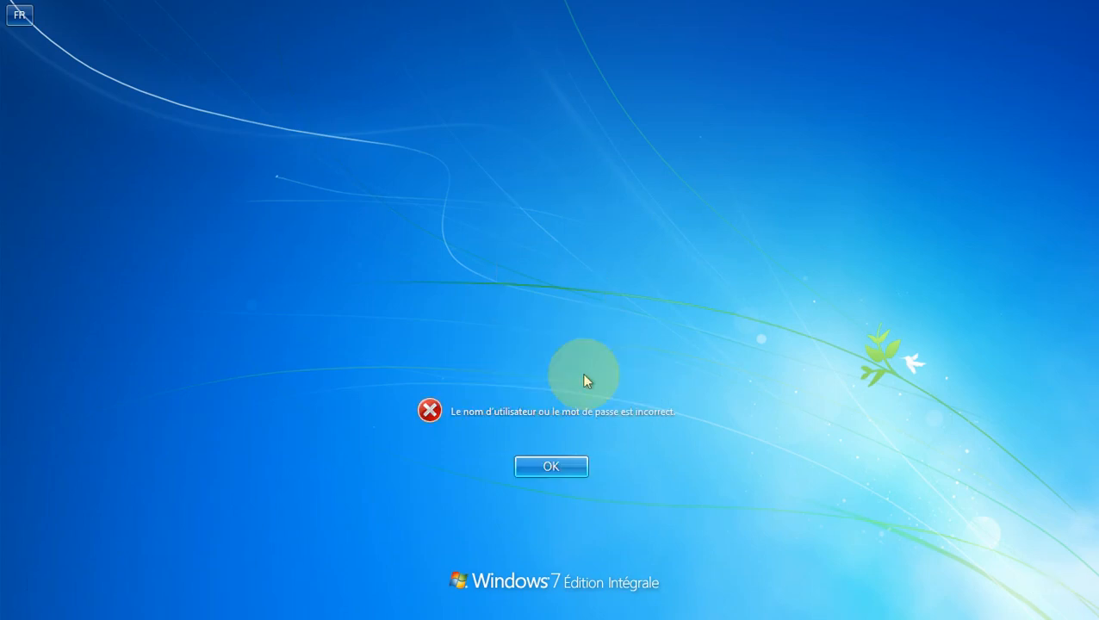
key("Return")
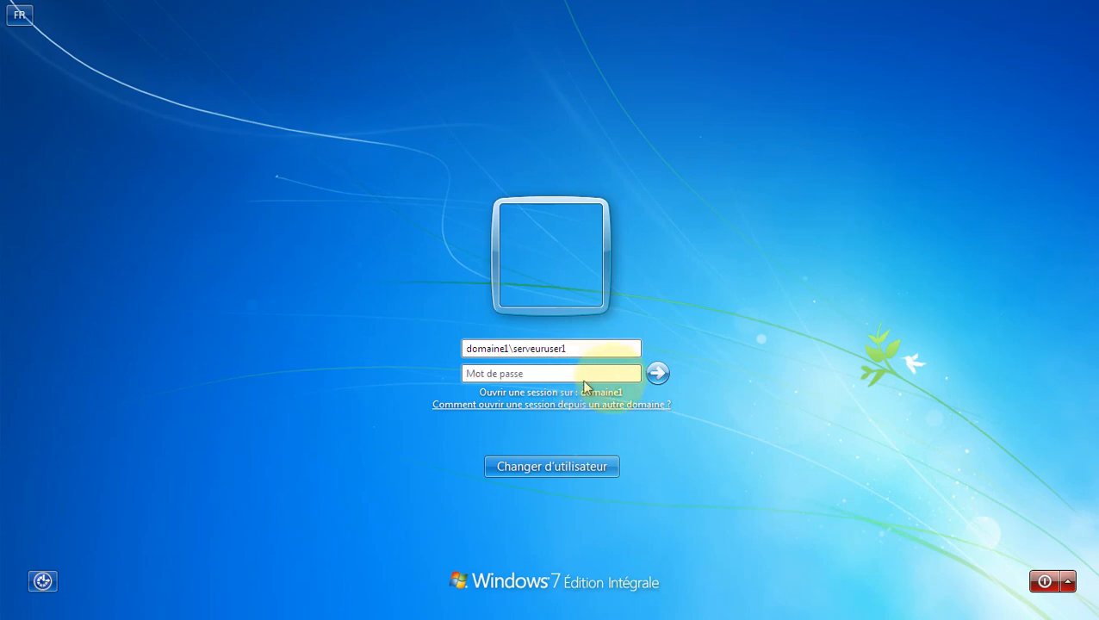
Step: Retype serveuruser1's password and resubmit twice until the must-change-password message appears
left_click(596, 376)
type("•••••")
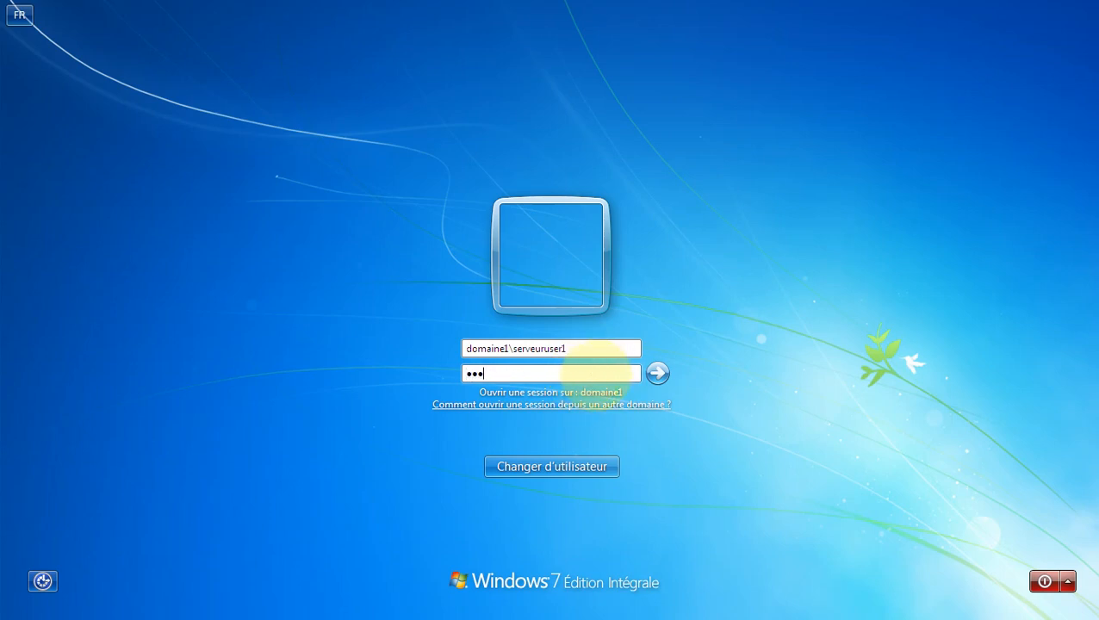
type("•")
key("Return")
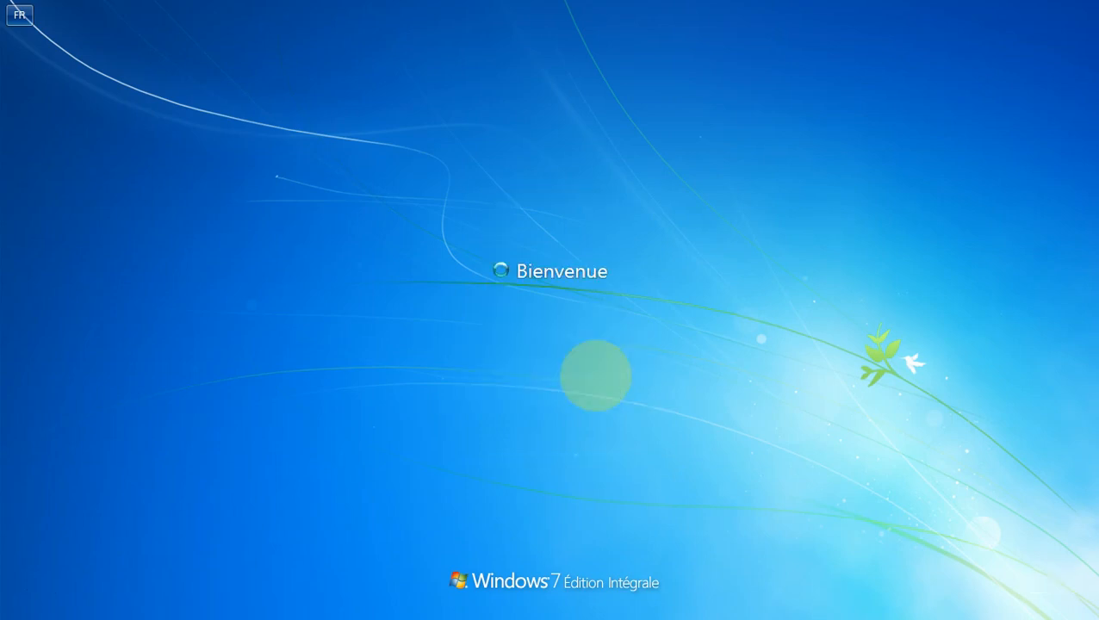
key("Return")
left_click(596, 376)
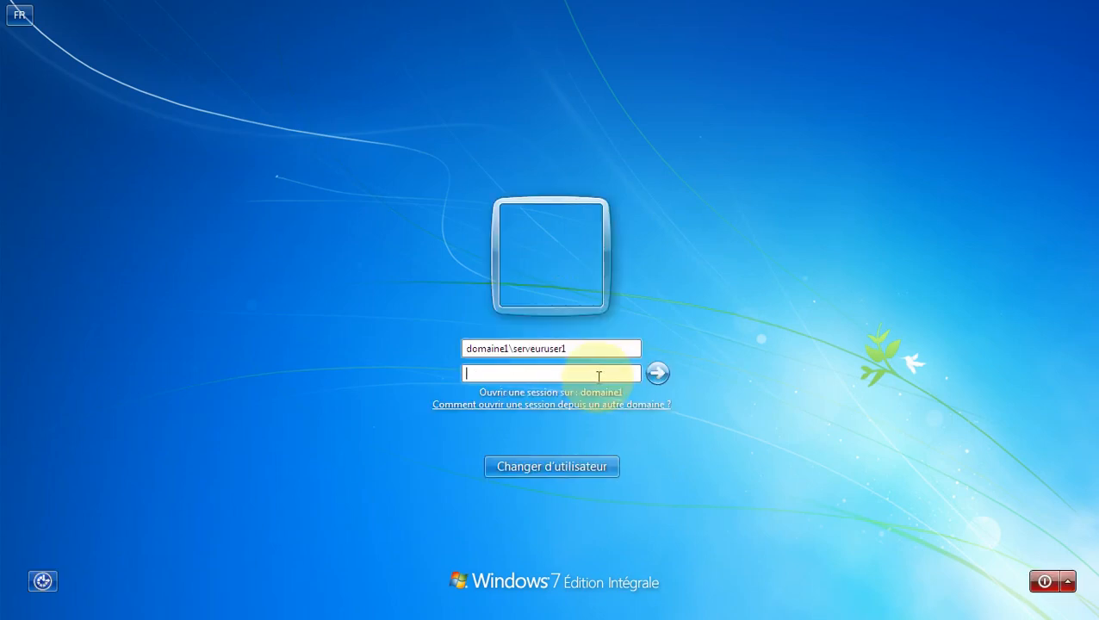
type("•••••••")
key("Return")
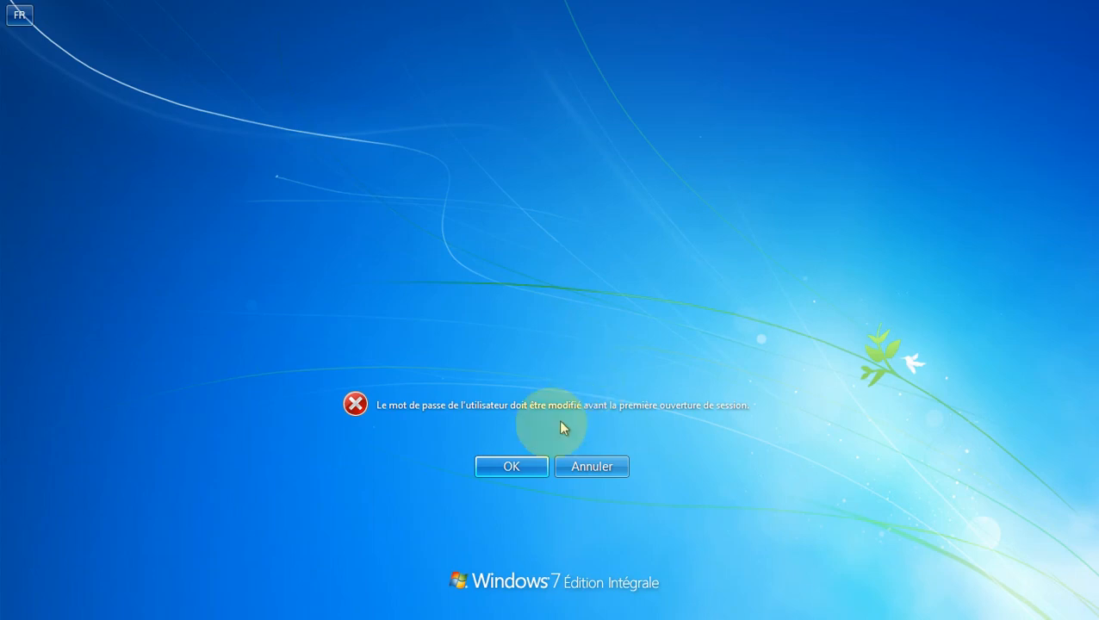
Step: Enter and confirm a new password for serveuruser1; logon fails on the logon-hours restriction
left_click(512, 467)
left_click(534, 347)
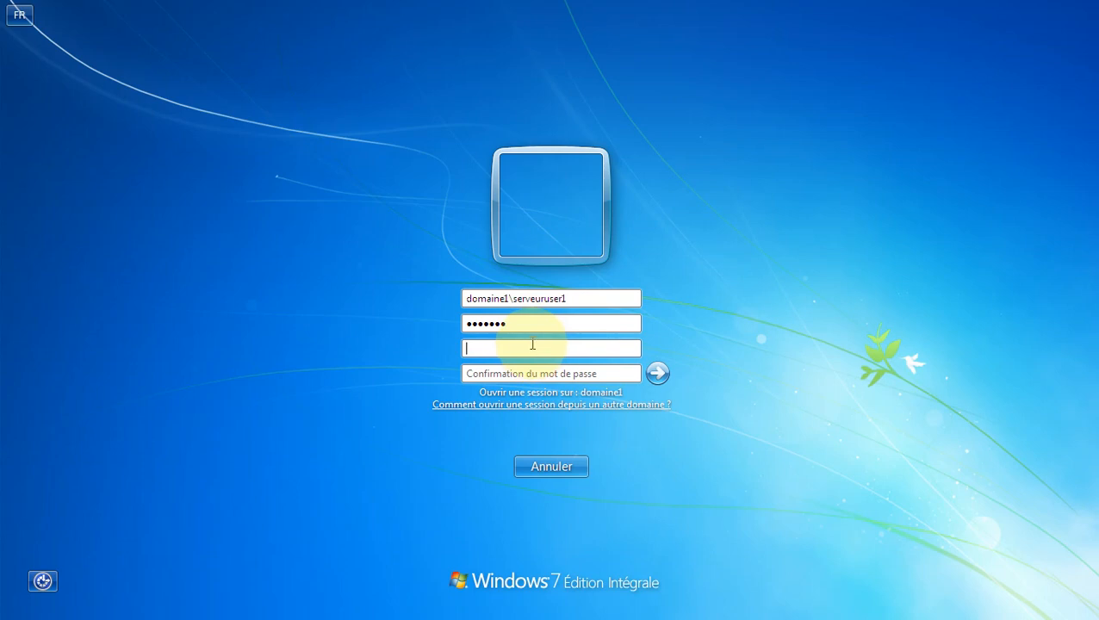
type("••••••••")
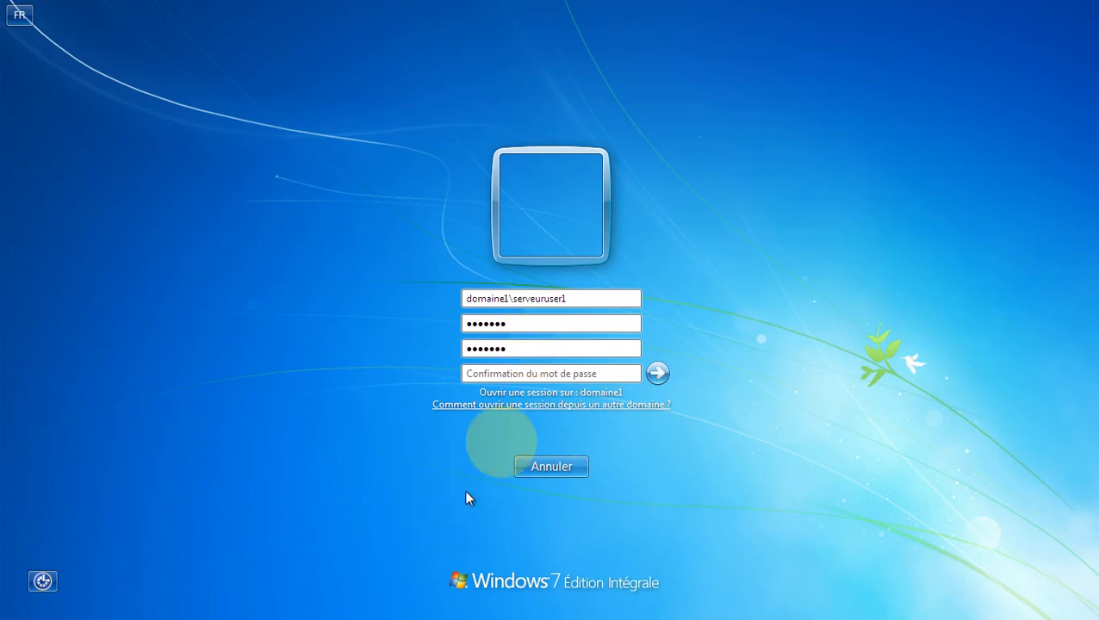
left_click(551, 377)
type("••••")
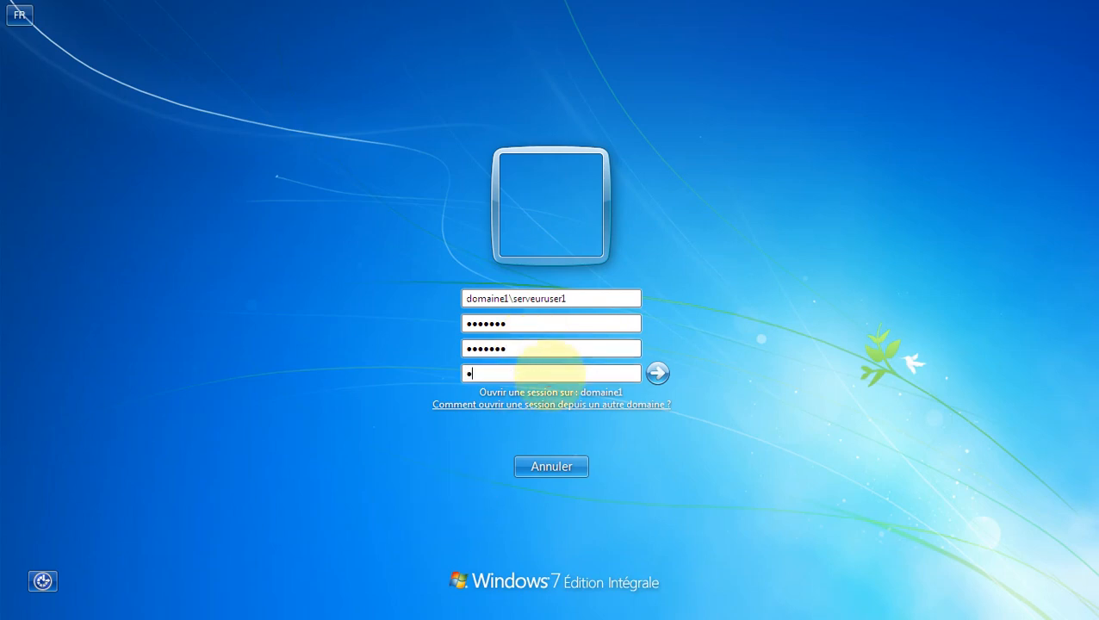
type("•••")
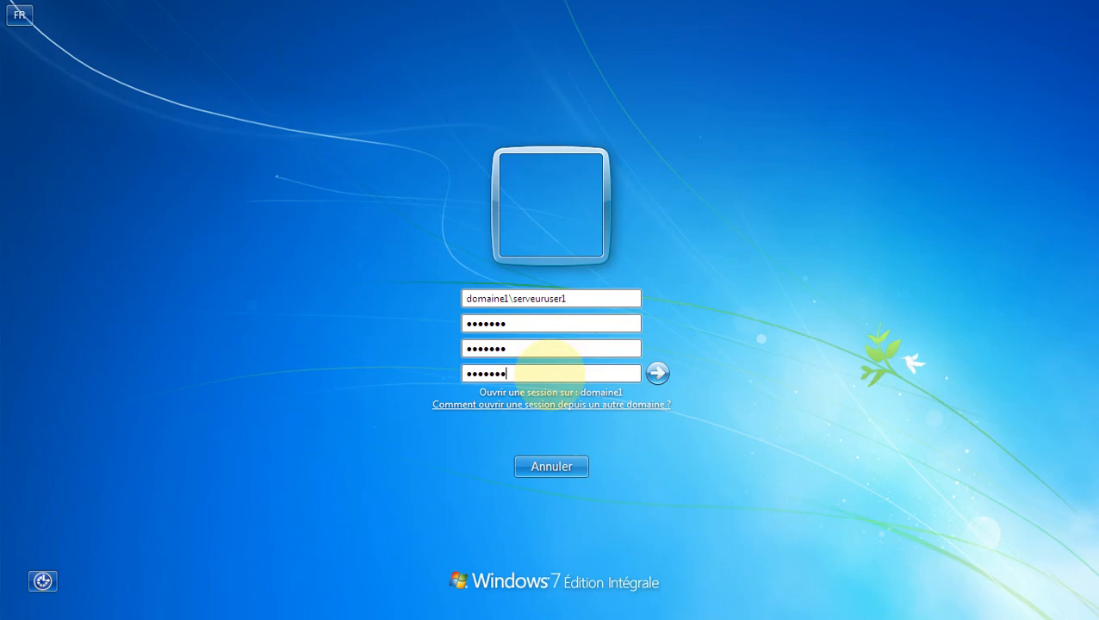
left_click(658, 373)
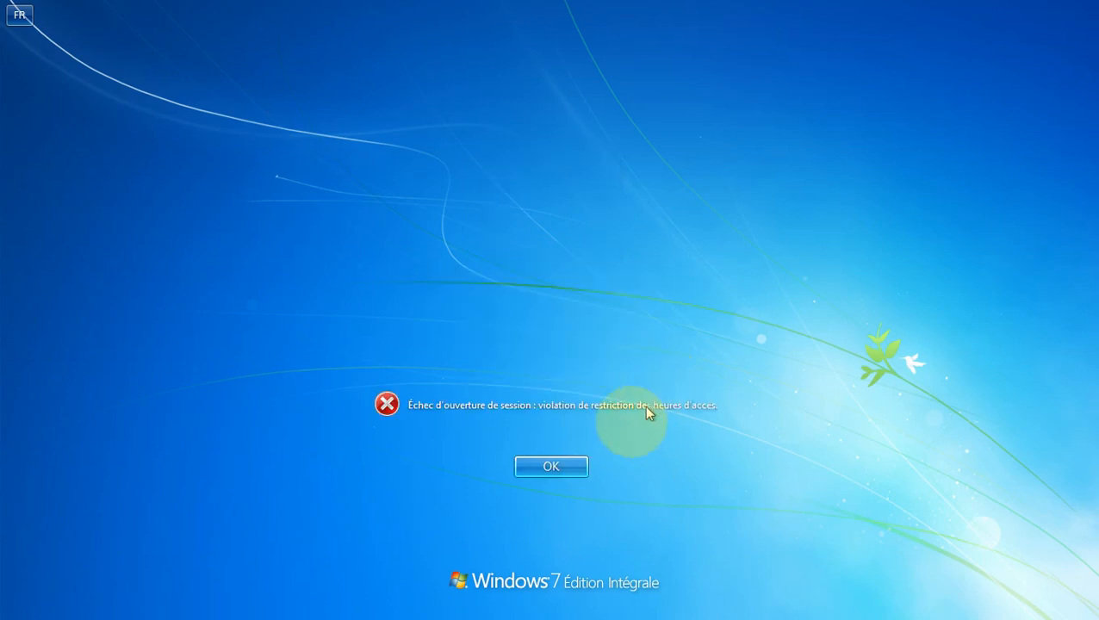
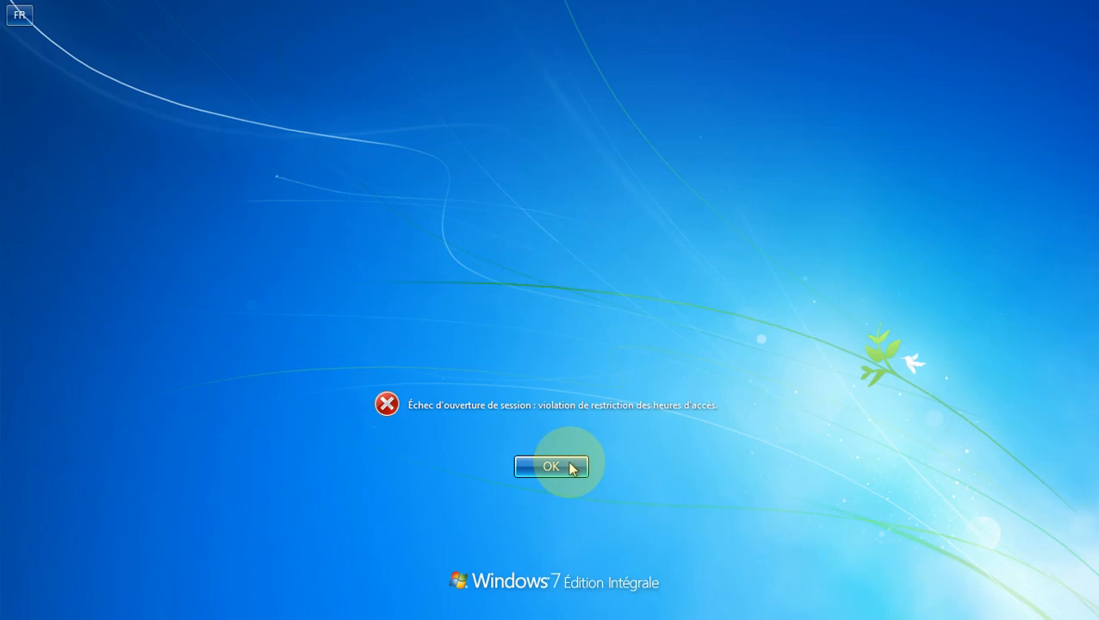
Step: Dismiss the logon-hours refusal and switch to the Windows Server 2008 R2 virtual machine
left_click(551, 466)
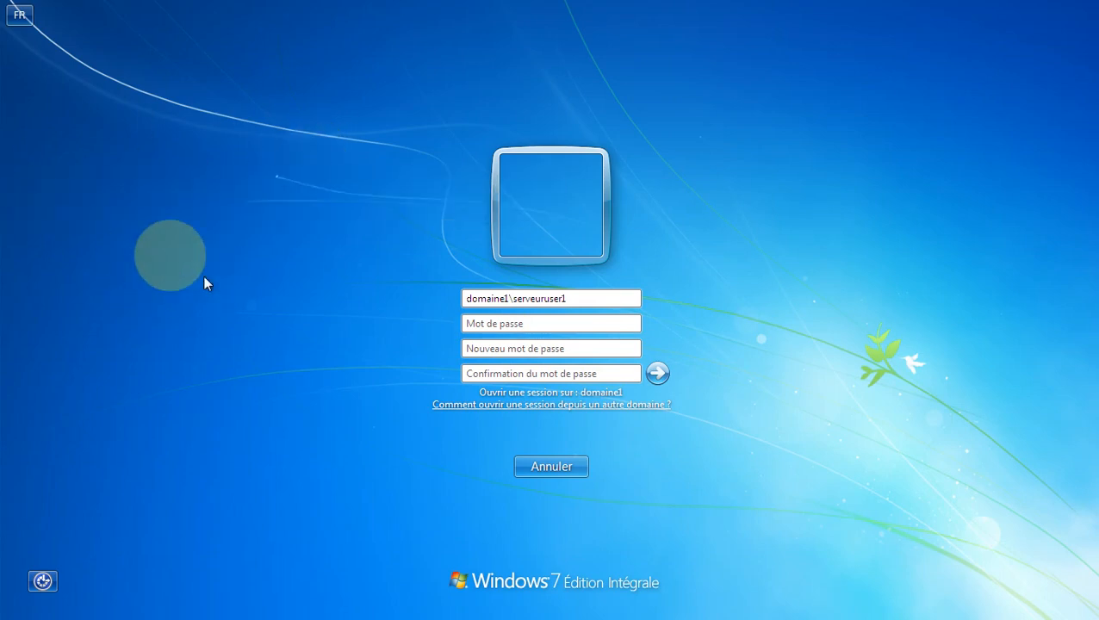
mouse_move(3, 187)
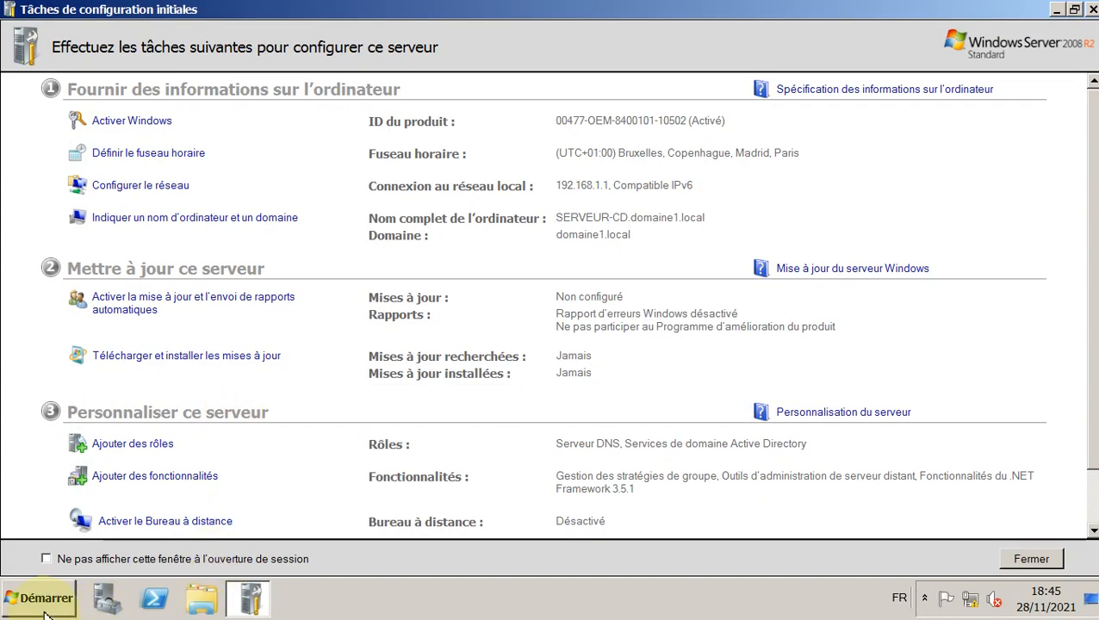
Step: Open user1's properties in Active Directory Users and Computers from Administrative Tools
left_click(41, 603)
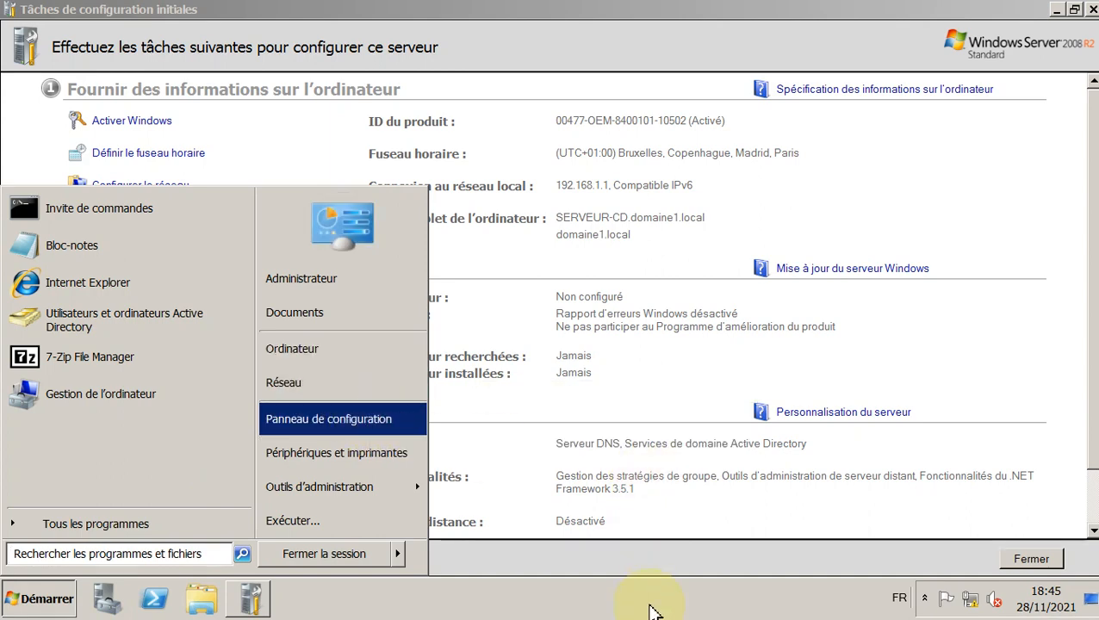
left_click(651, 612)
left_click(38, 599)
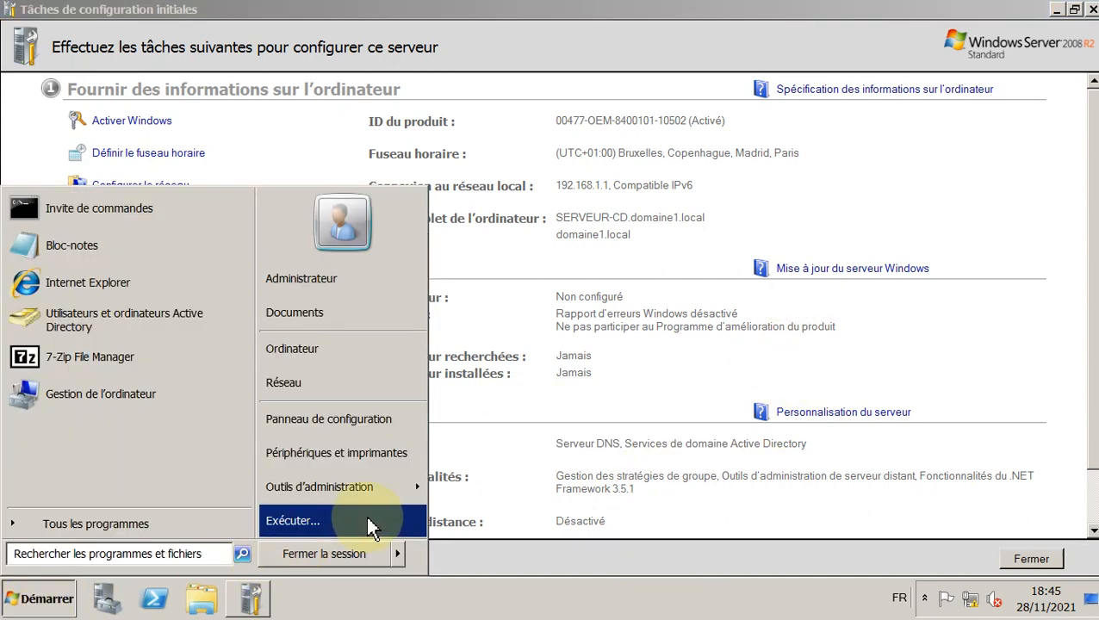
left_click(407, 487)
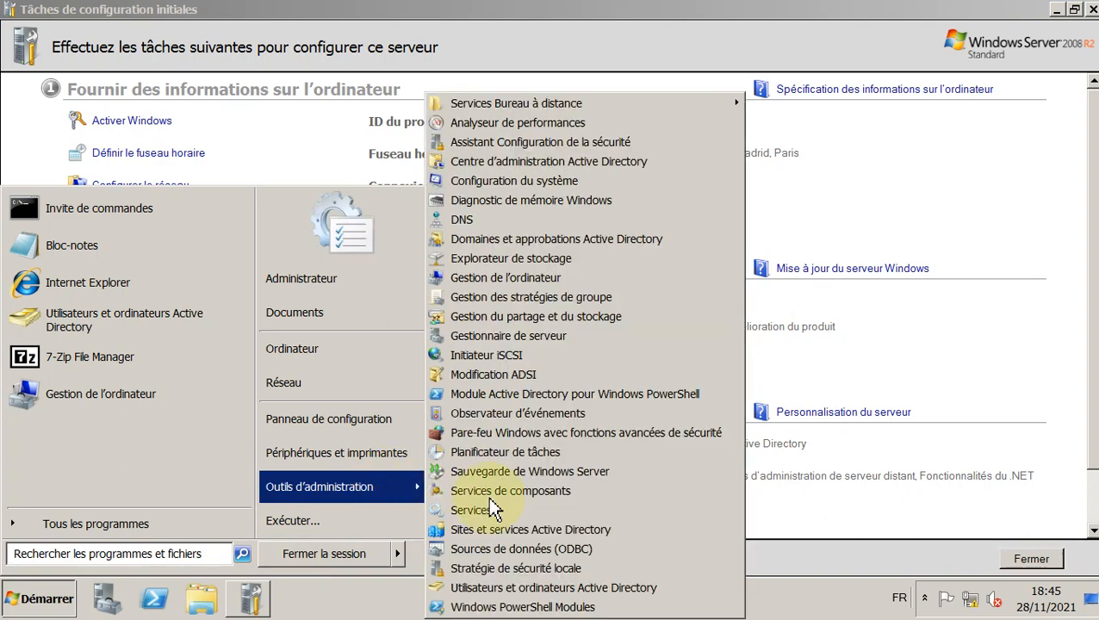
left_click(622, 591)
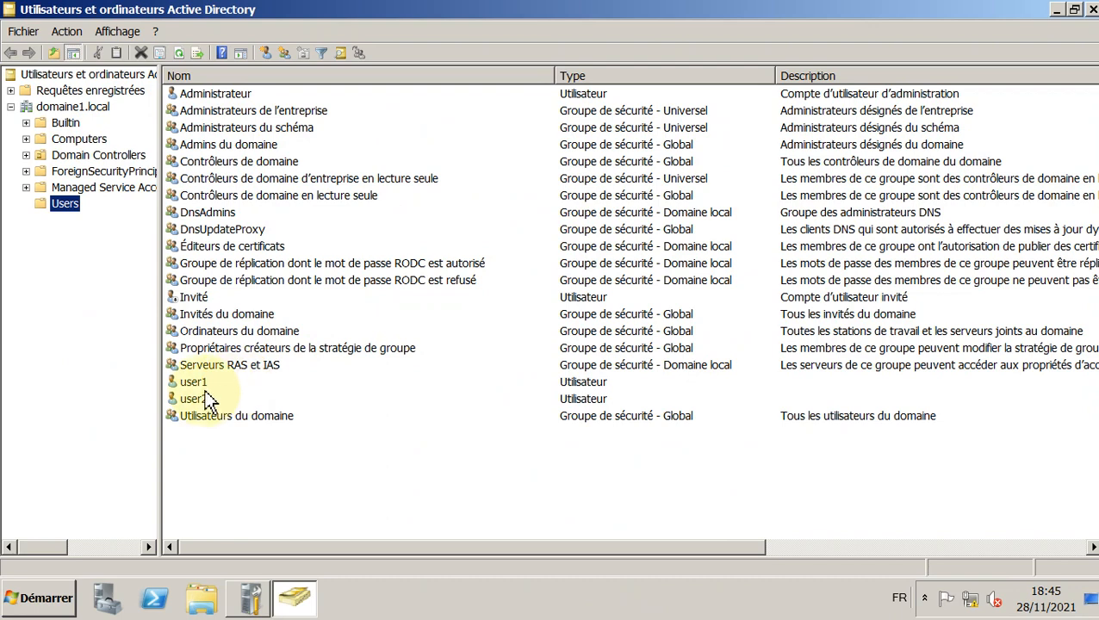
left_click(209, 399)
right_click(205, 382)
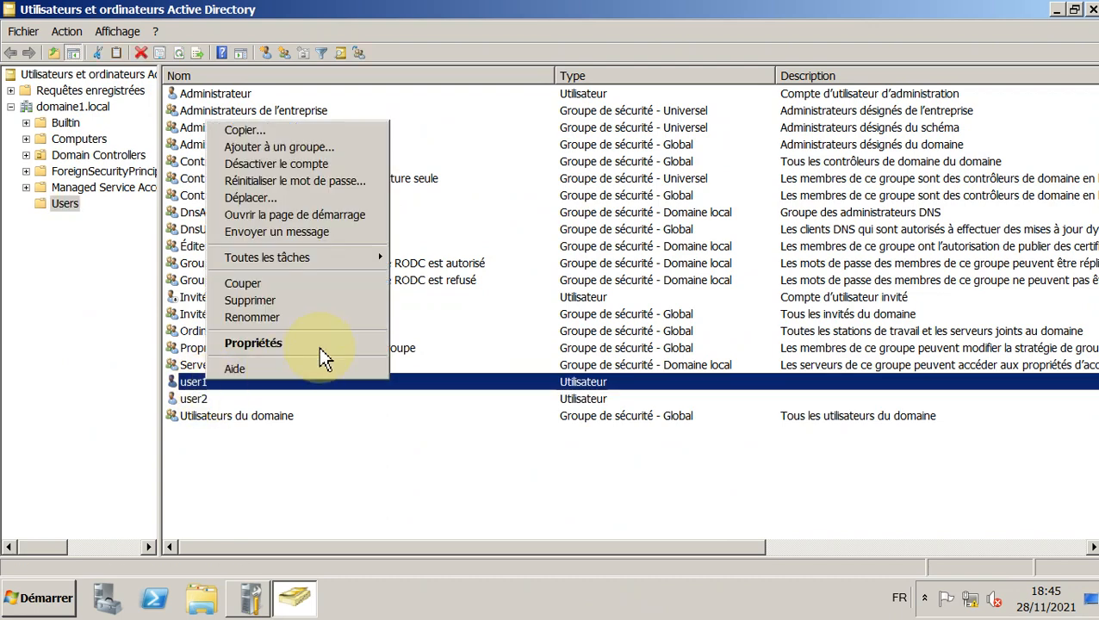
left_click(317, 343)
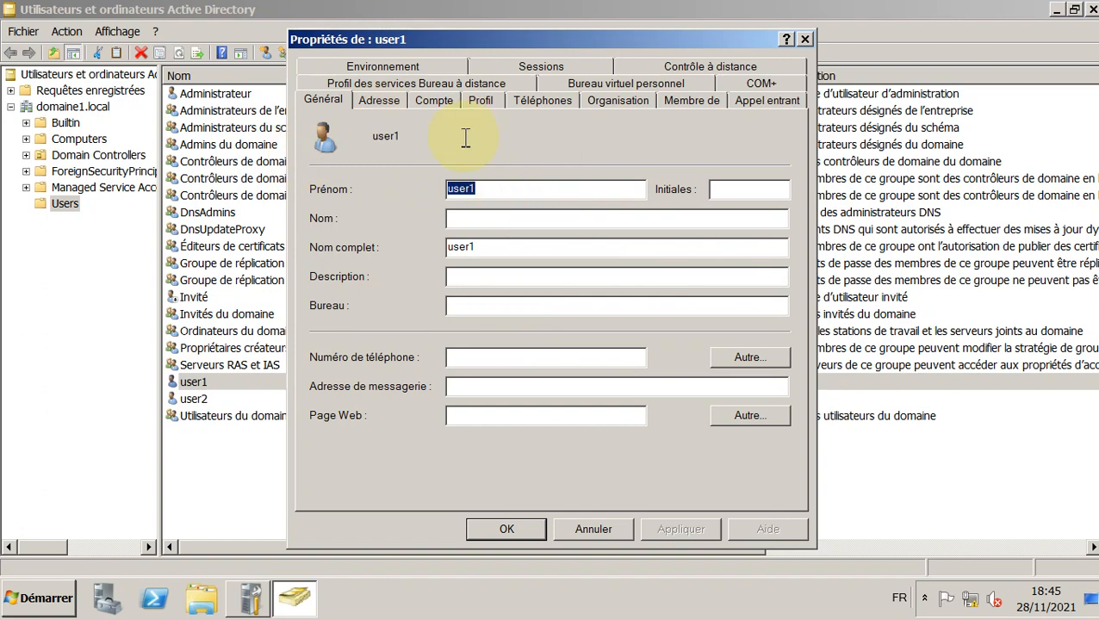
Step: Permit user1's logon hours on Sunday 16:00–20:00, then apply and close the properties
left_click(433, 98)
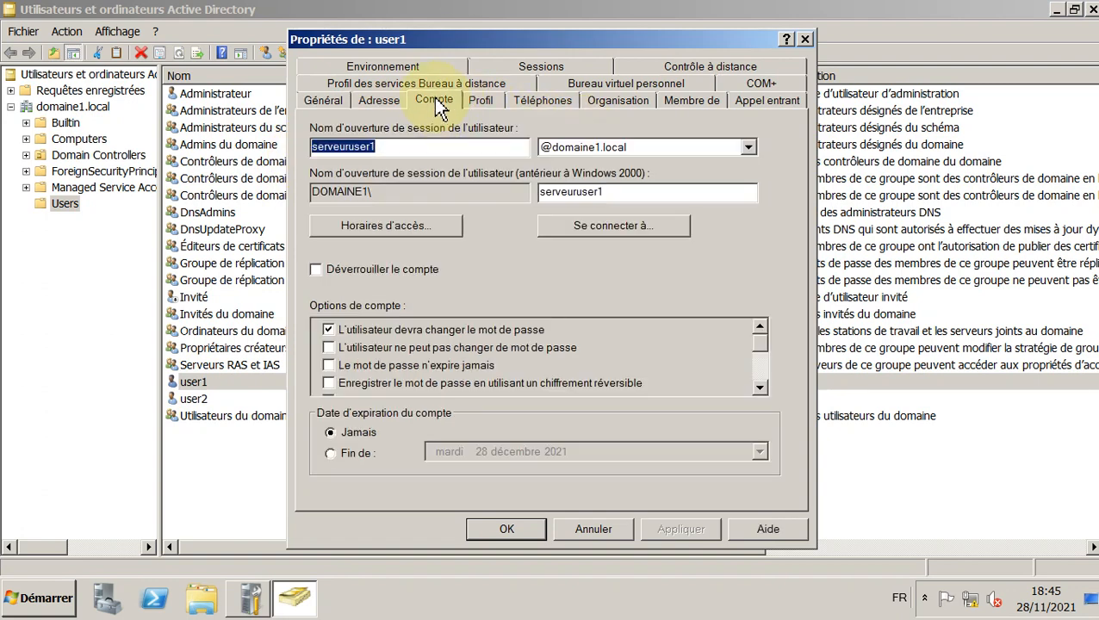
left_click(423, 231)
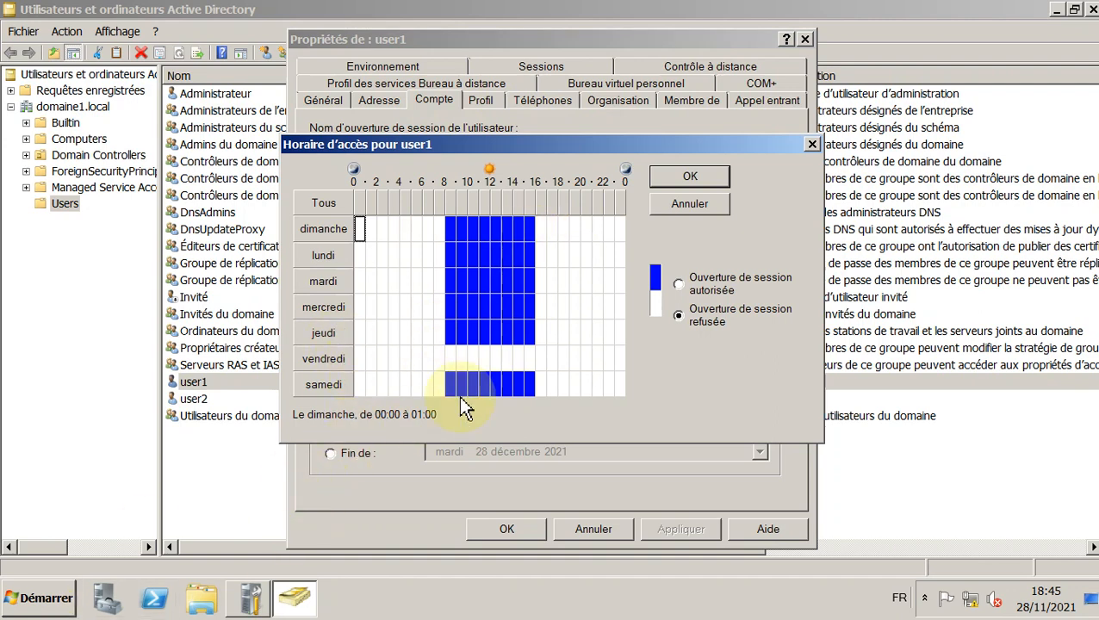
left_click(518, 229)
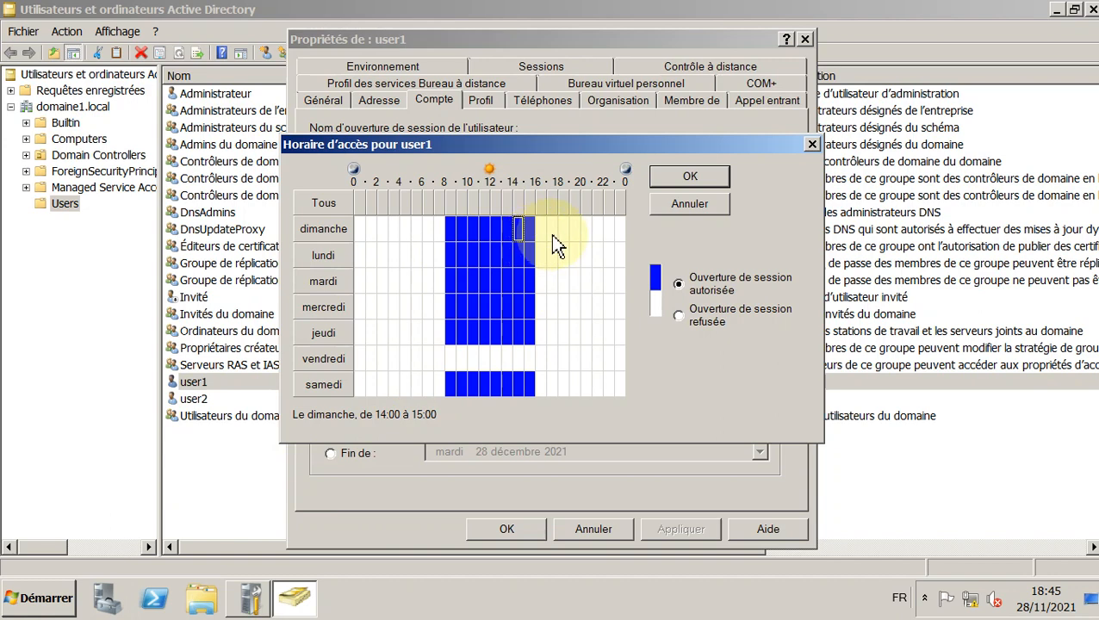
left_click(540, 228)
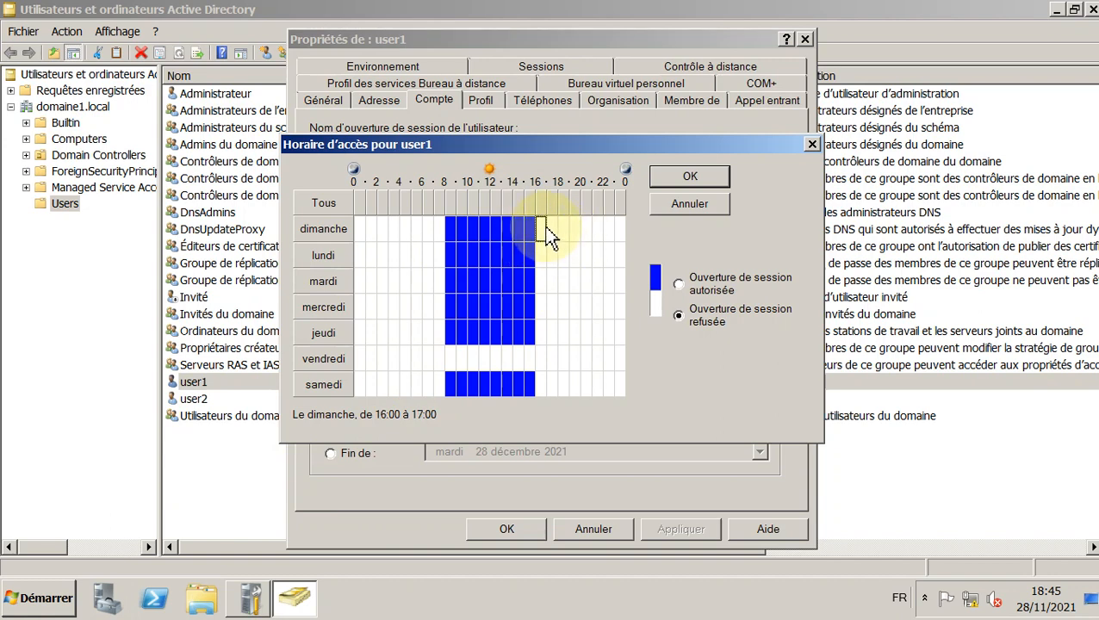
left_click_drag(540, 228, 575, 229)
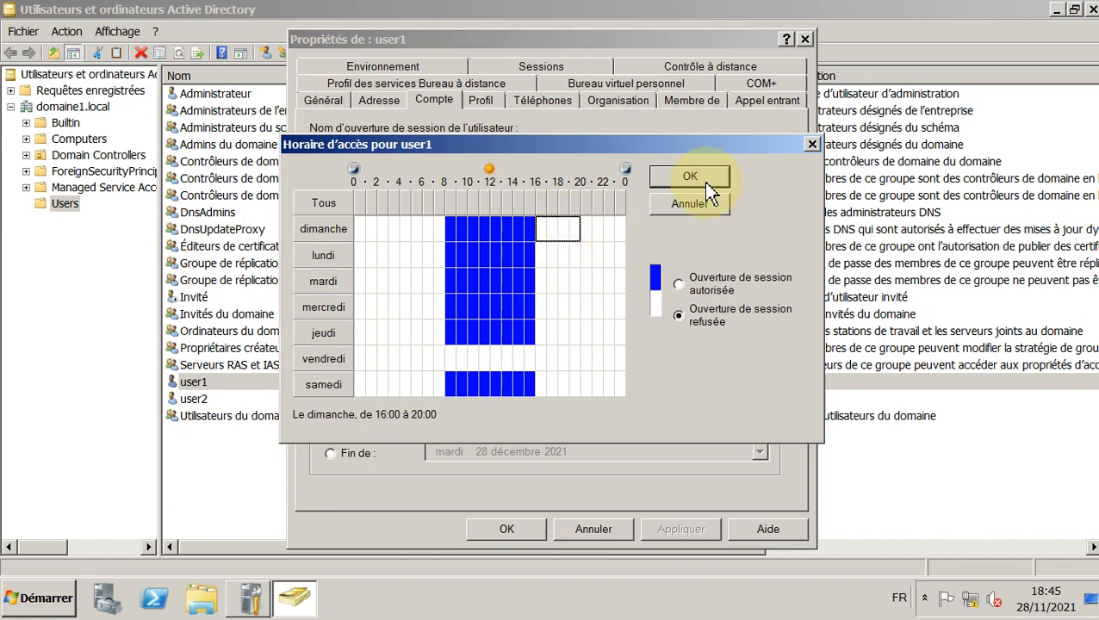
left_click(680, 285)
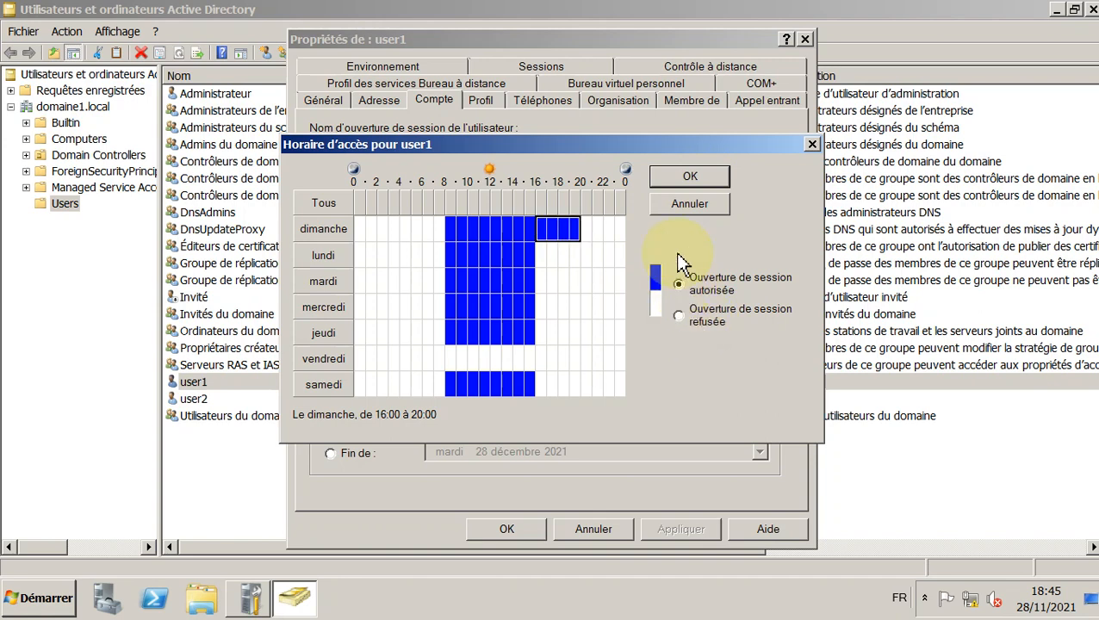
left_click(695, 175)
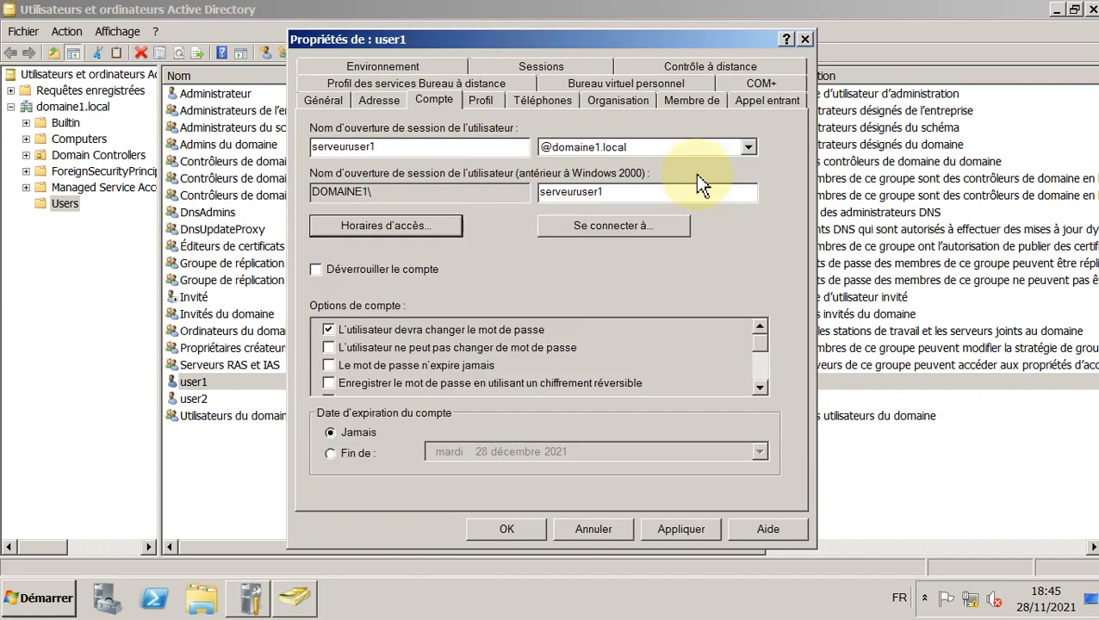
left_click(681, 528)
left_click(507, 529)
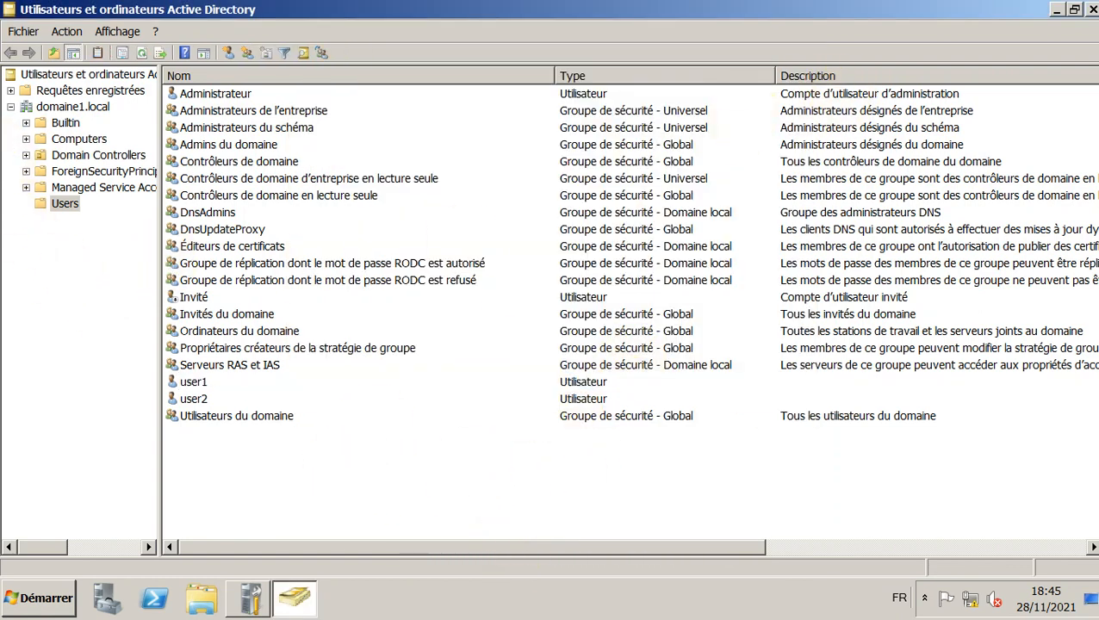
Step: Back on Windows 7, cancel the password change and send Ctrl+Alt+Del to choose Other user
left_click(0, 117)
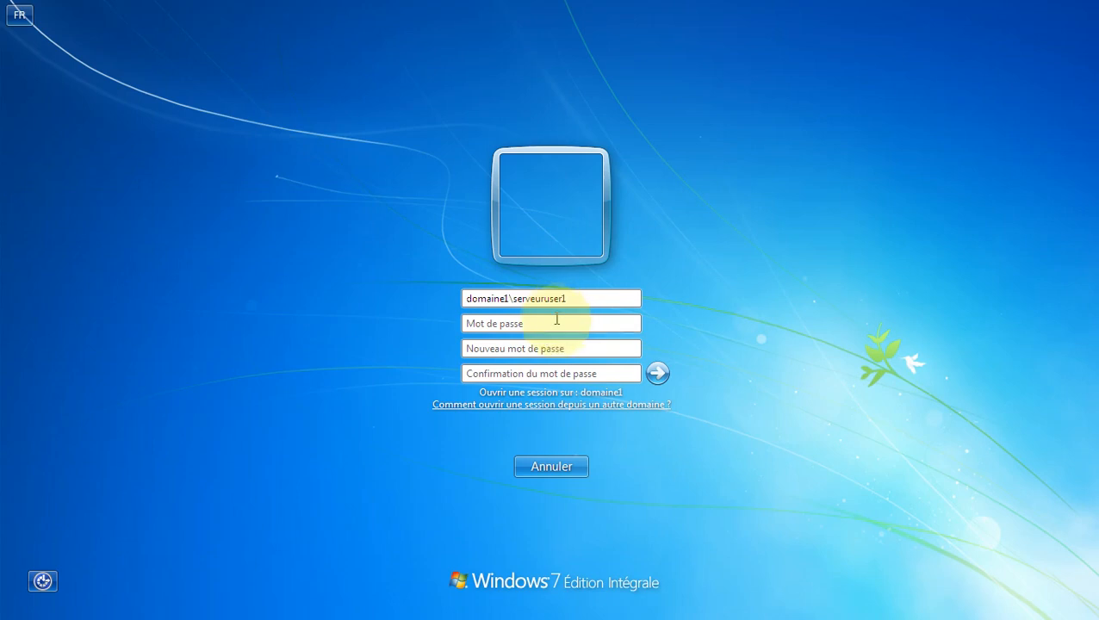
left_click(559, 321)
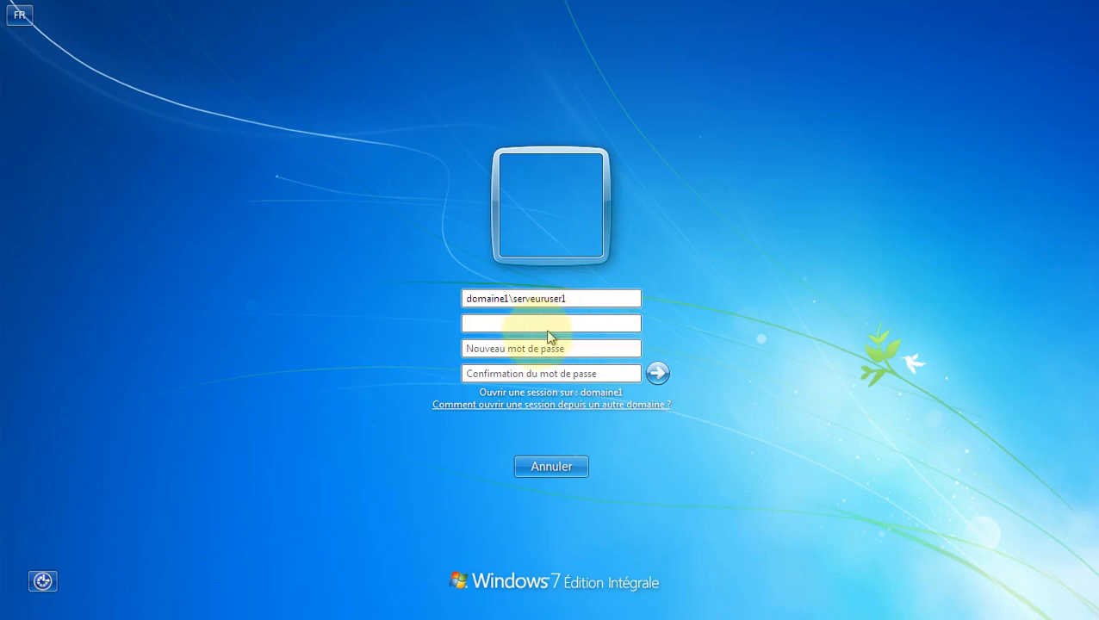
left_click(552, 349)
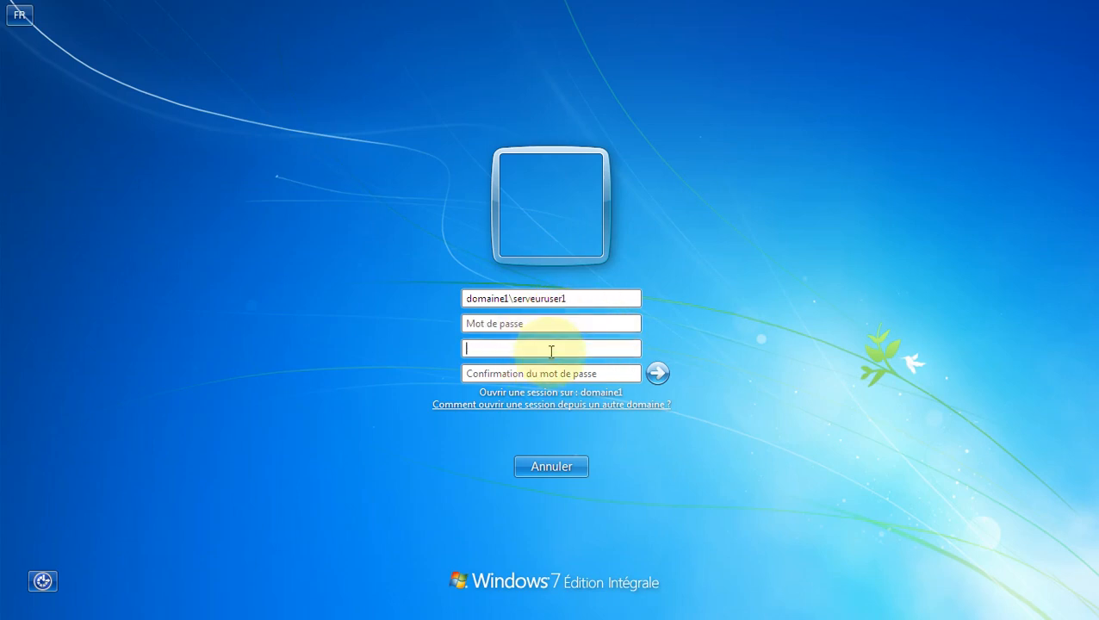
left_click(548, 466)
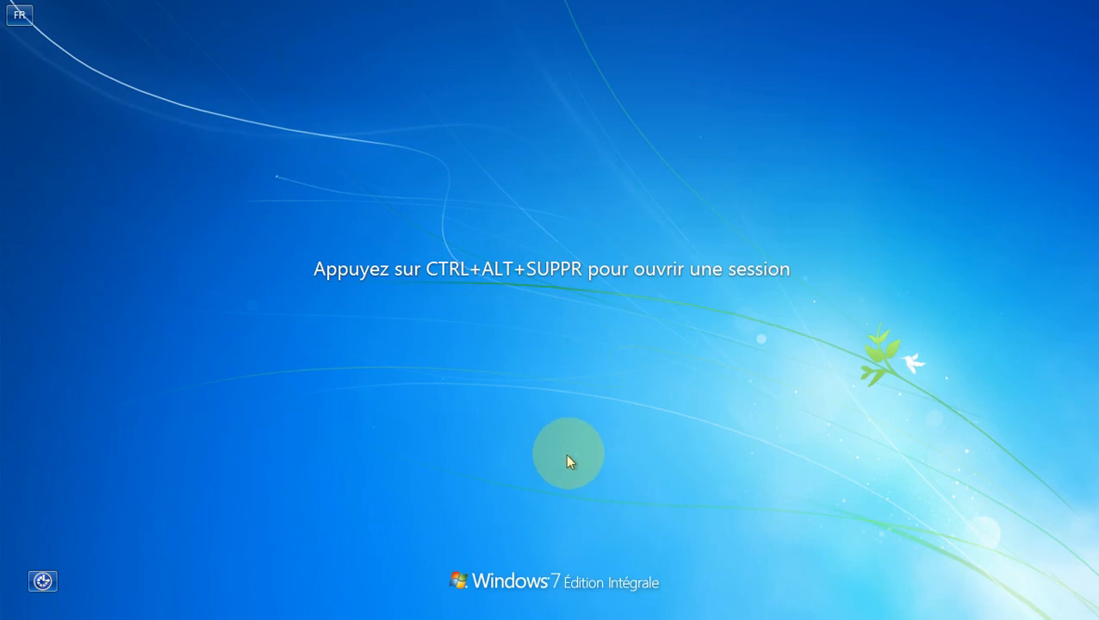
left_click(229, 7)
left_click(18, 88)
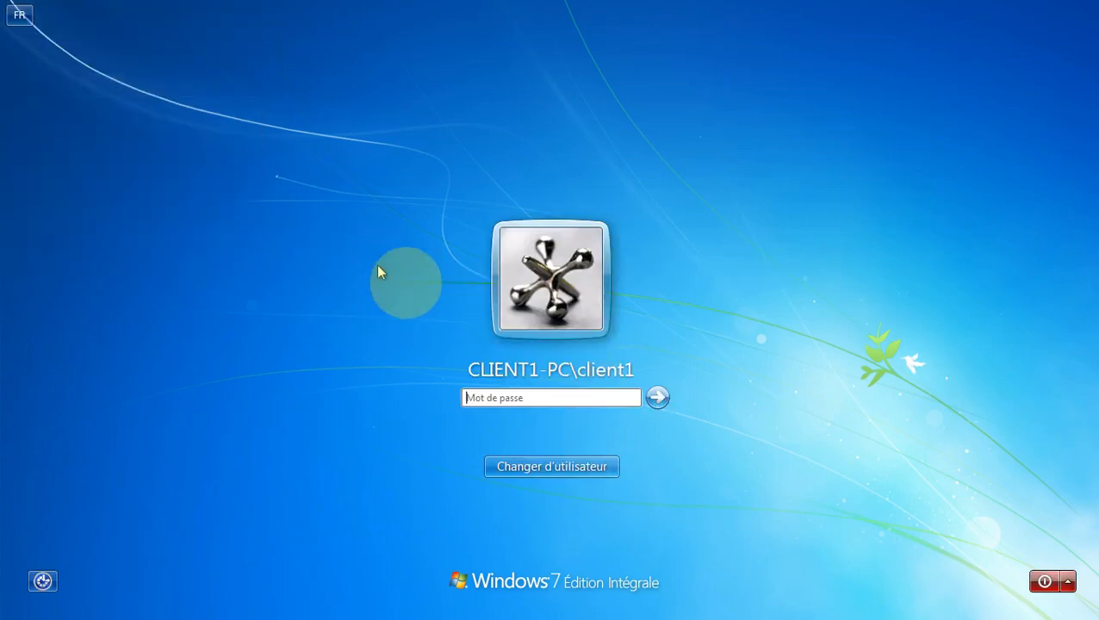
left_click(591, 469)
left_click(625, 355)
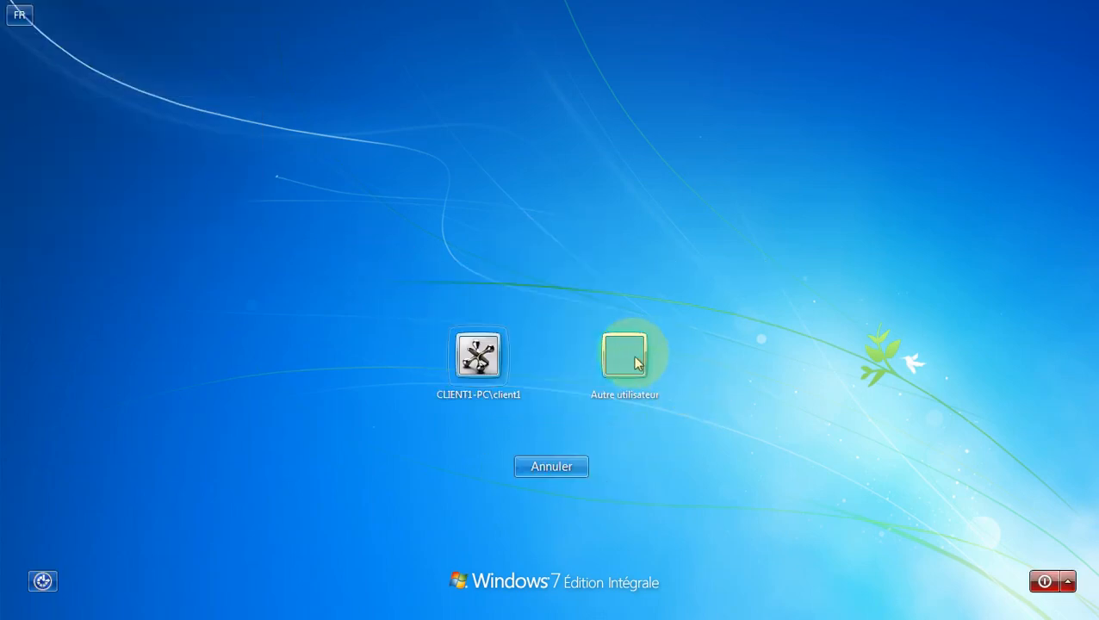
Step: Sign in as domaine1\serveuruser1 with its password
left_click(515, 349)
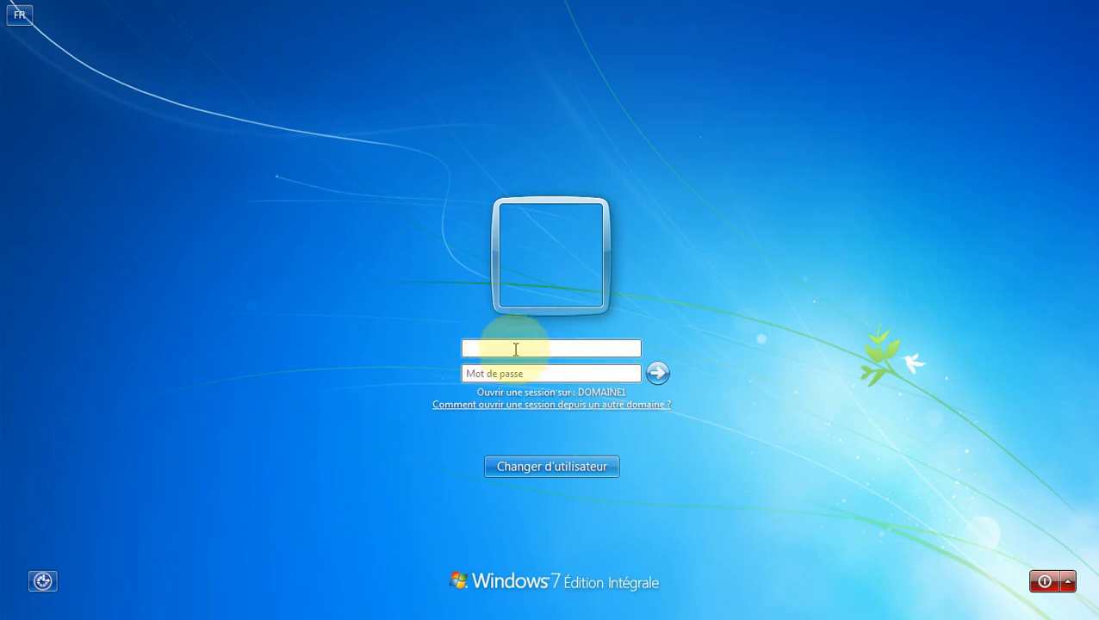
type("domaine1\\serveuruser")
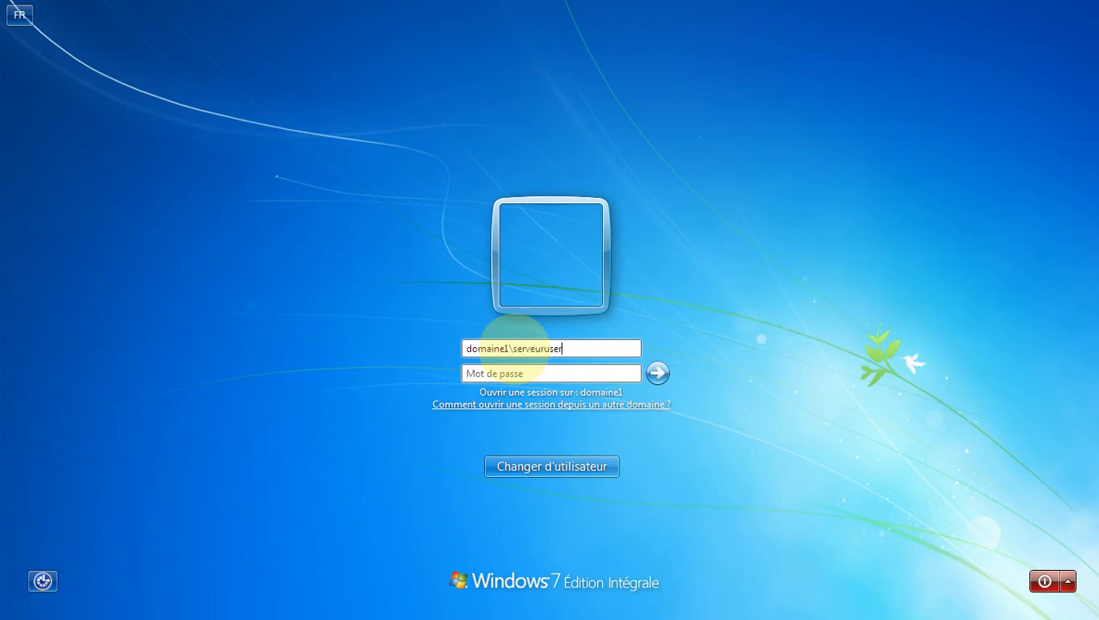
type("1")
left_click(539, 375)
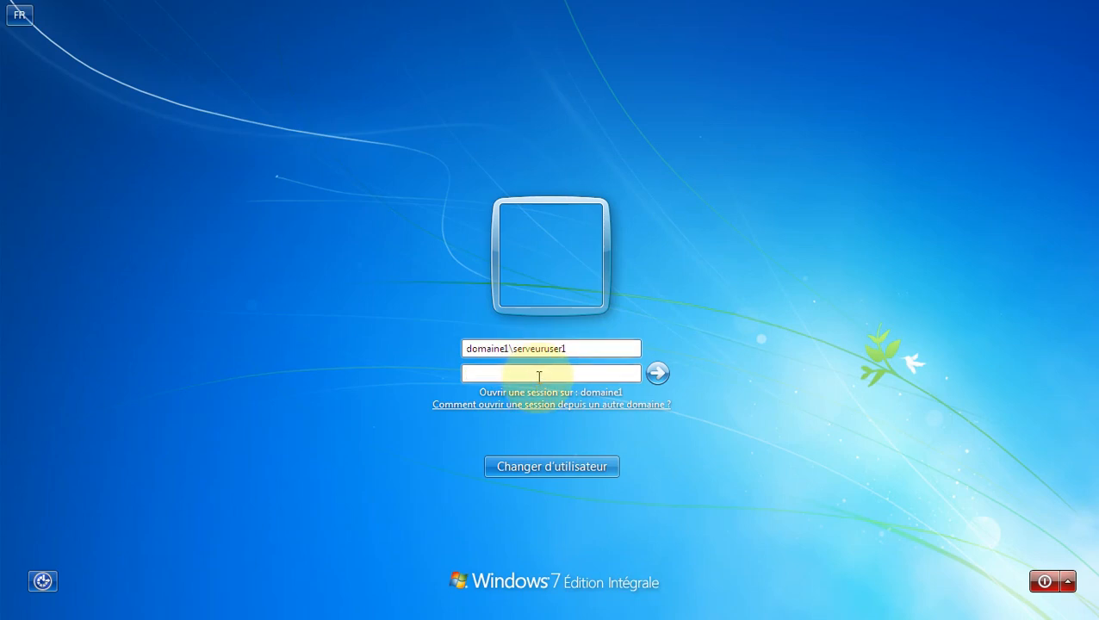
type("•")
key("Return")
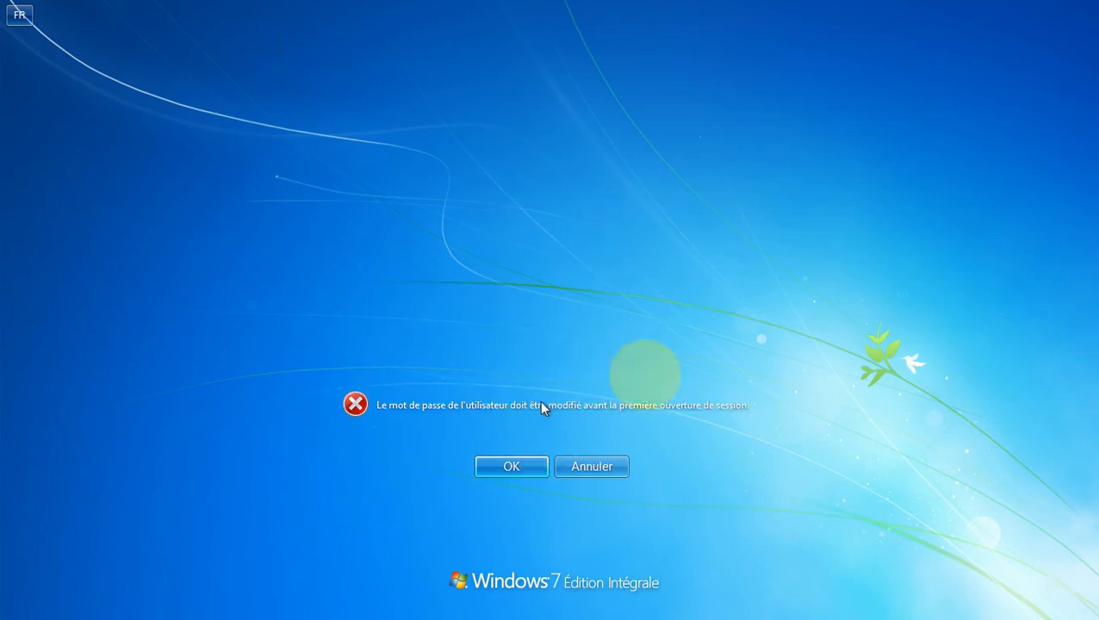
Step: Acknowledge the must-change-password notice, enter a new password and confirmation, and submit
left_click(508, 466)
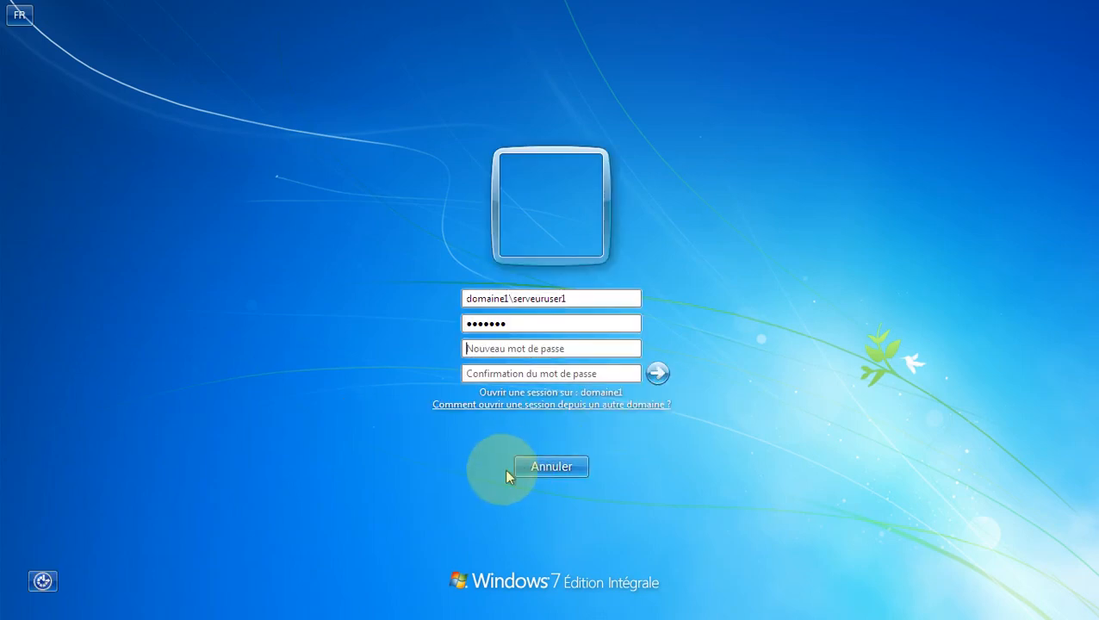
left_click(539, 351)
type("a")
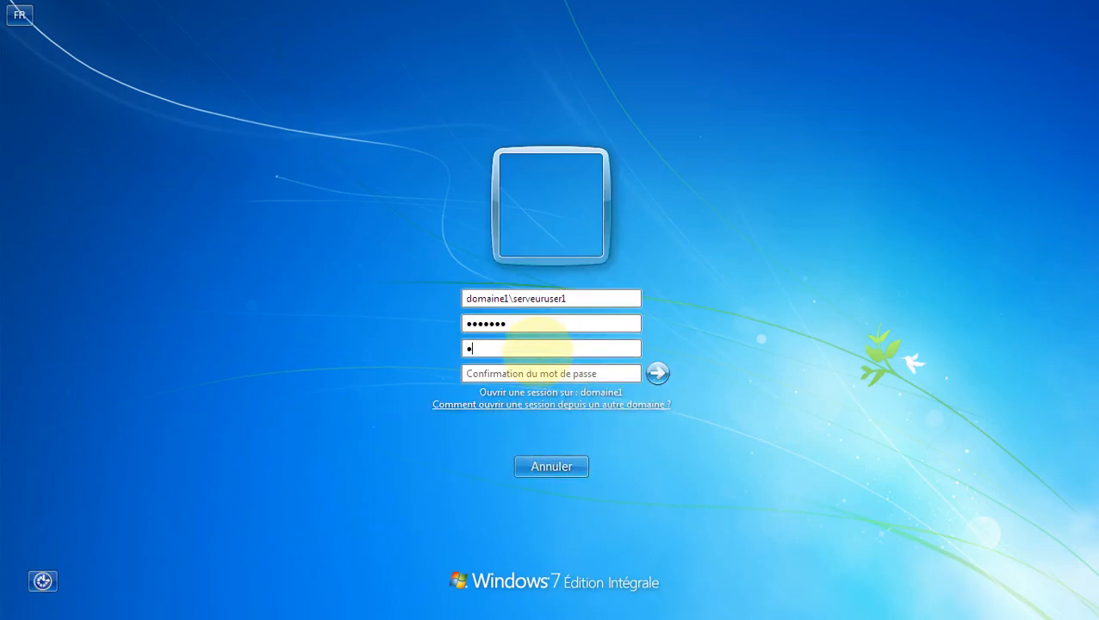
type("aaaa")
left_click(535, 374)
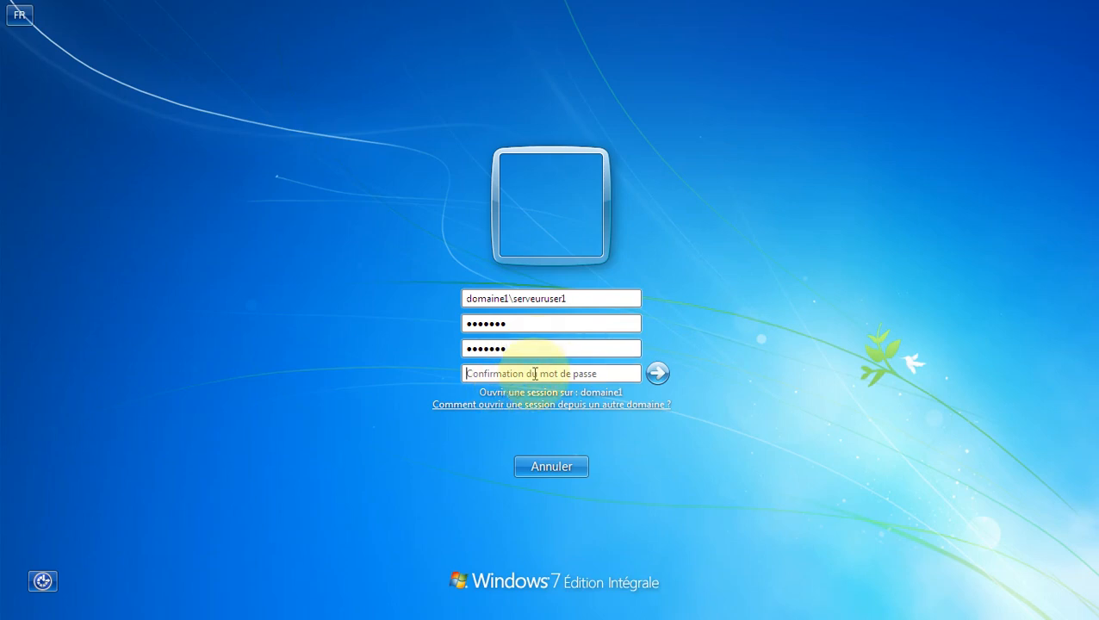
type("a")
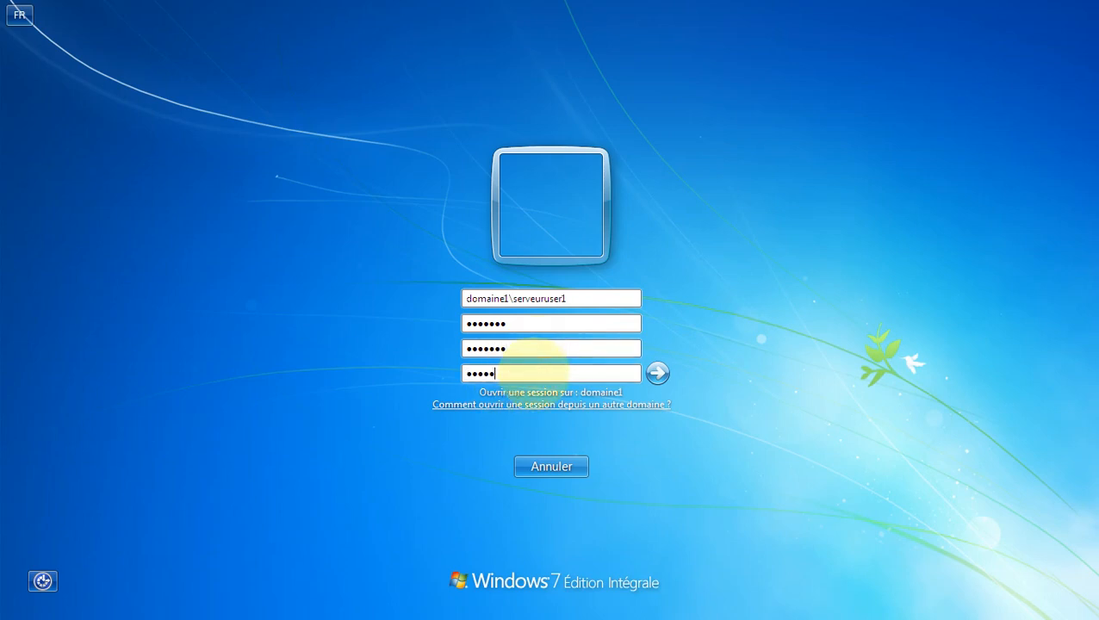
type("aaaaaa")
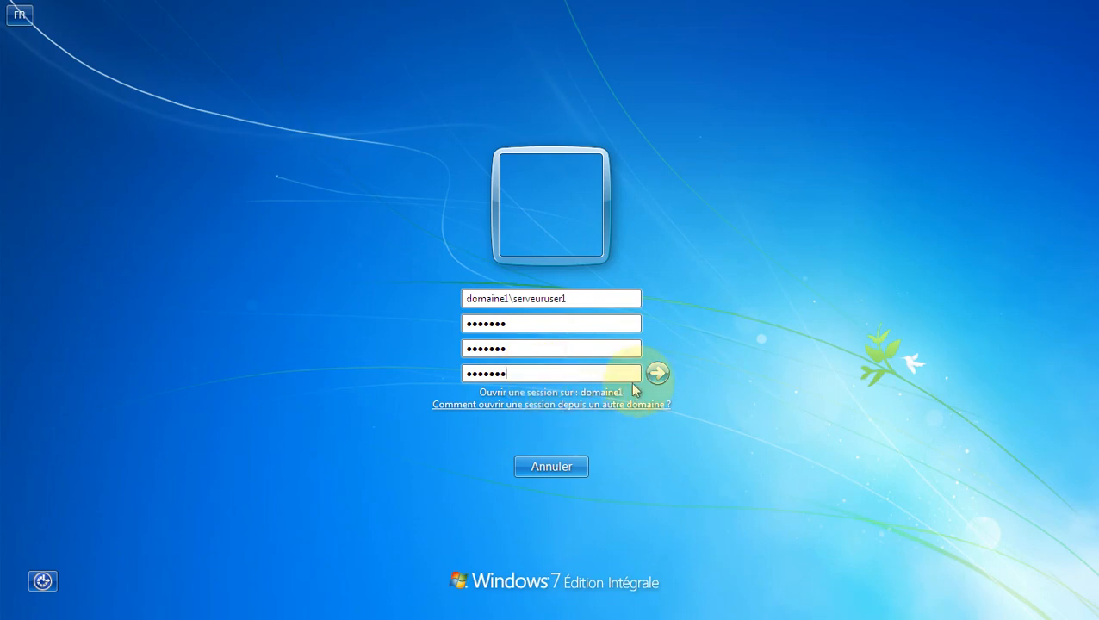
left_click(657, 373)
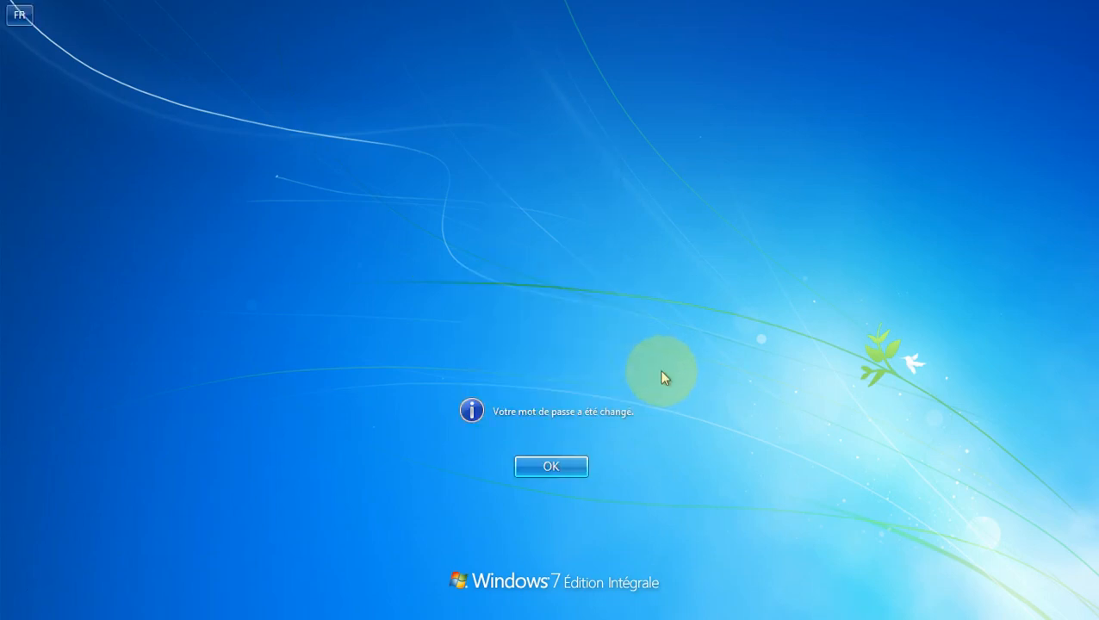
Step: Accept the password-changed notice and let the domain user's desktop load, opening the Start menu
left_click(565, 472)
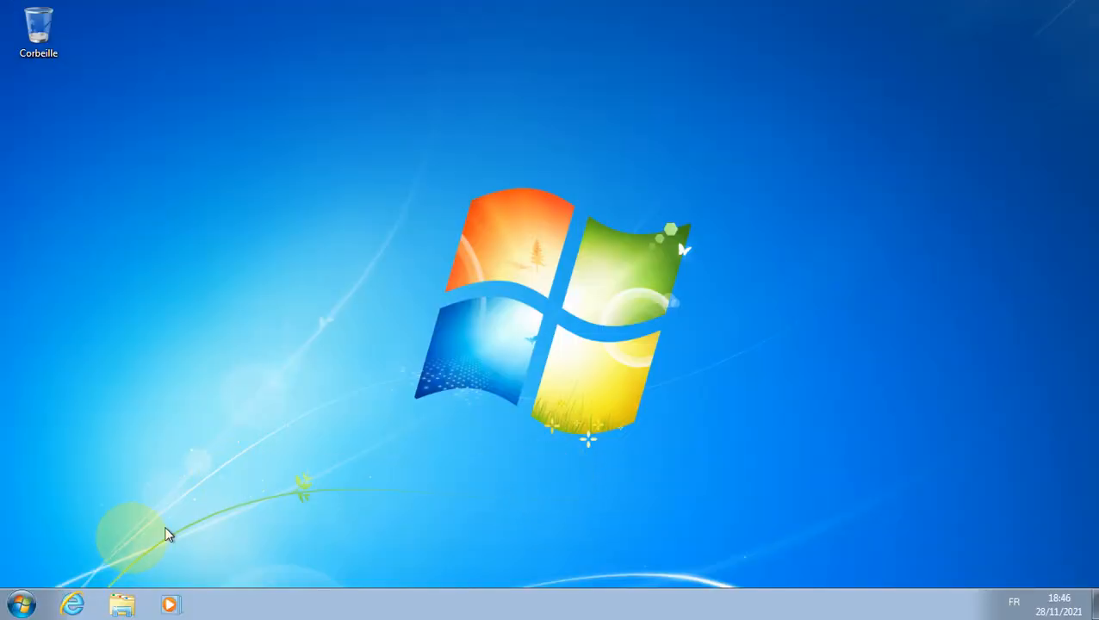
left_click(22, 608)
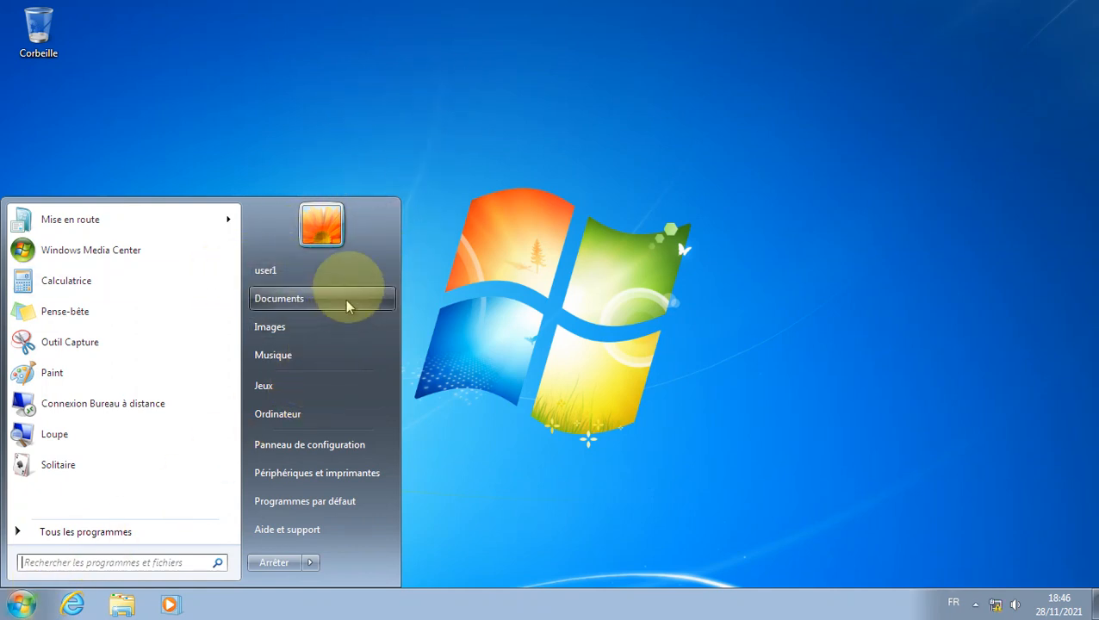
left_click(309, 129)
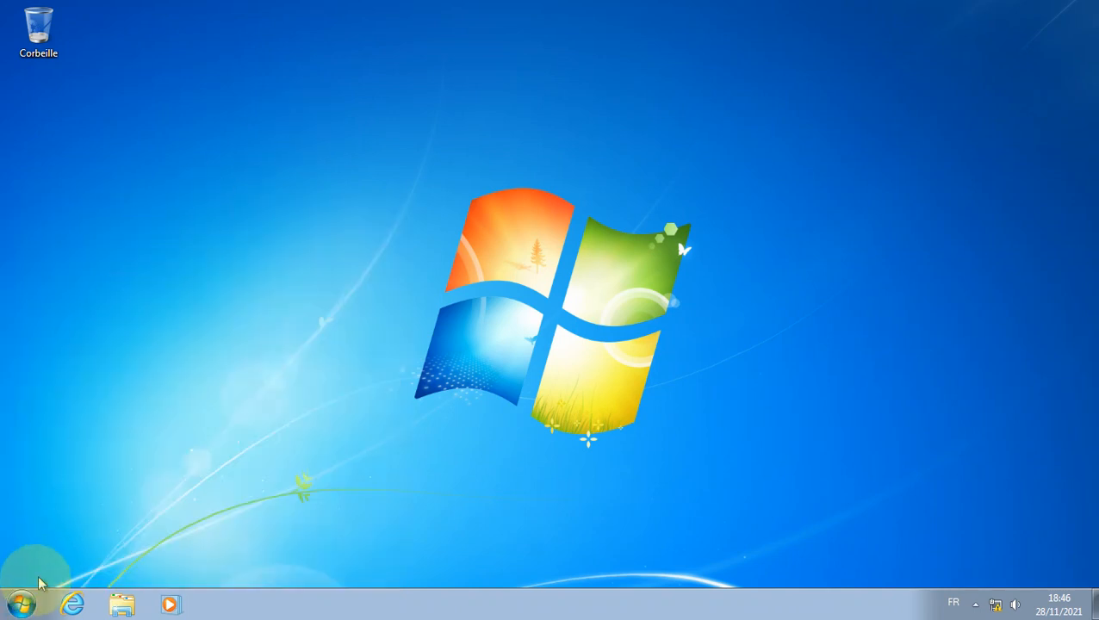
left_click(22, 608)
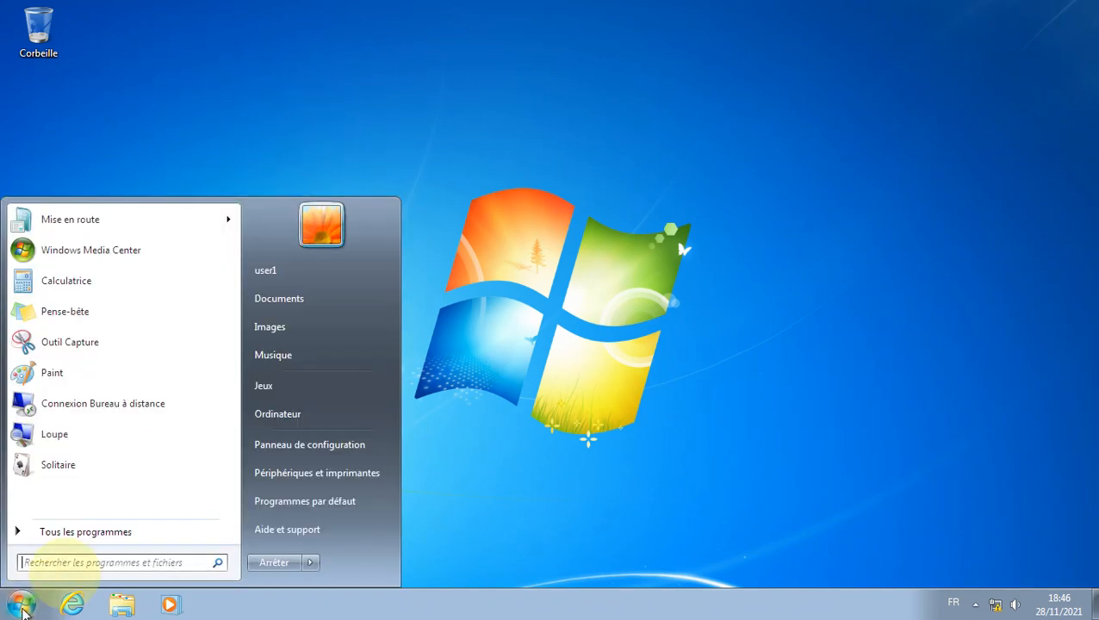
Step: Browse Computer > Network to SERVEUR-CD, list its netlogon and sysvol shares, then close Explorer
left_click(344, 416)
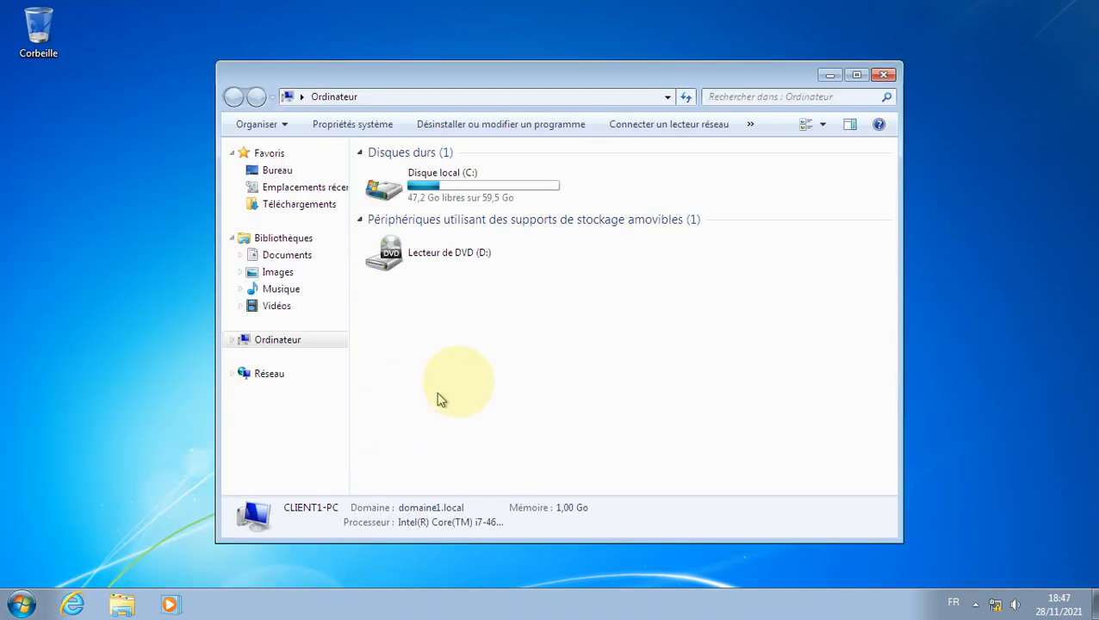
left_click(286, 377)
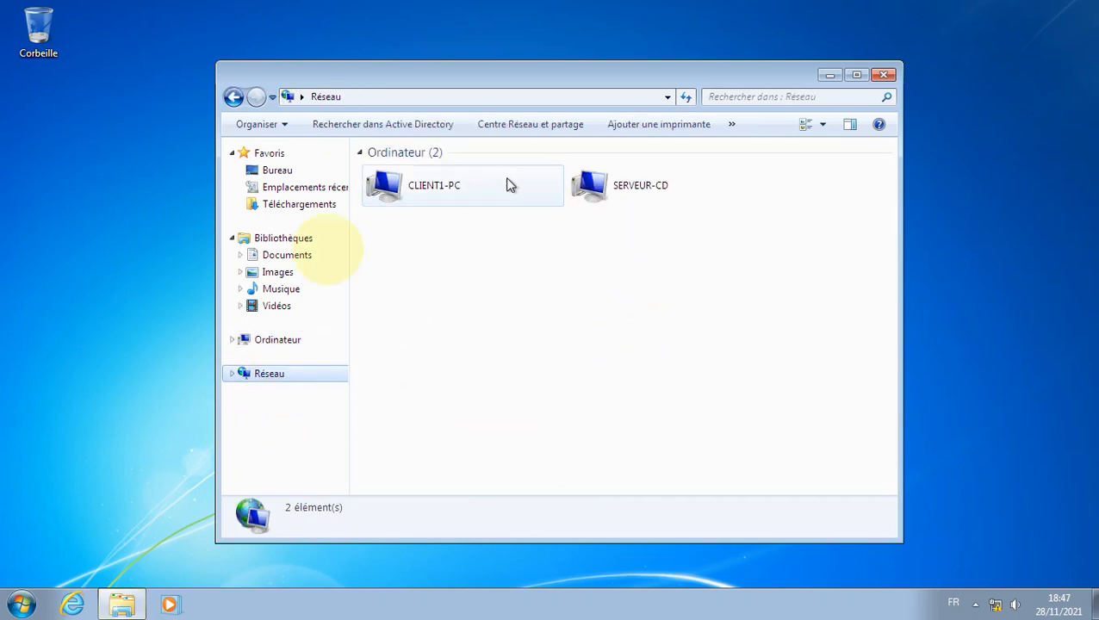
double_click(643, 191)
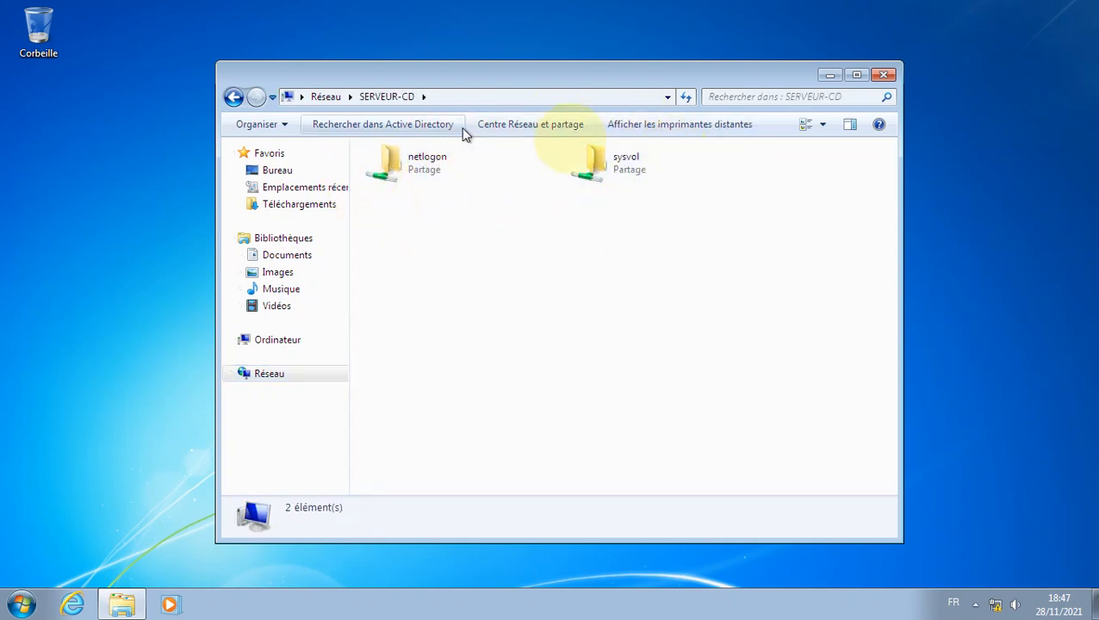
left_click(250, 375)
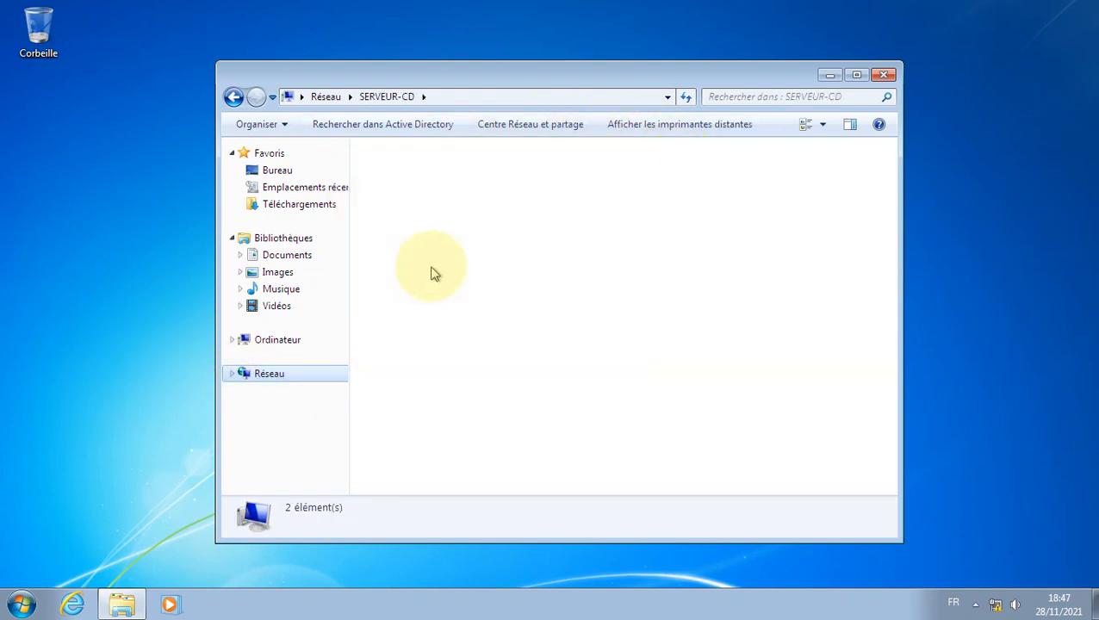
double_click(628, 202)
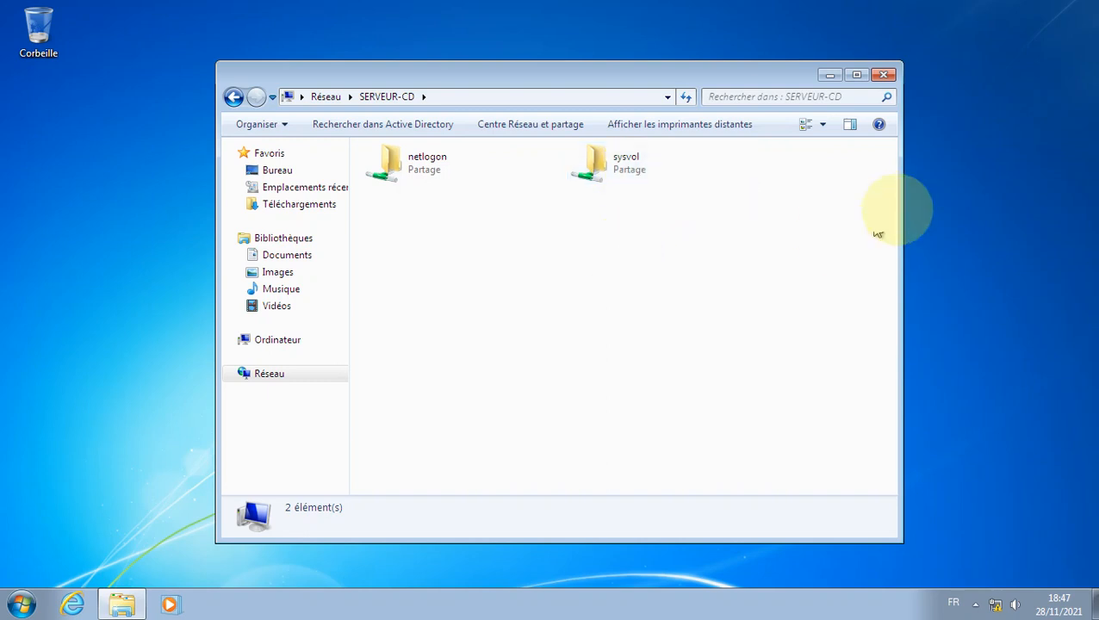
left_click(887, 78)
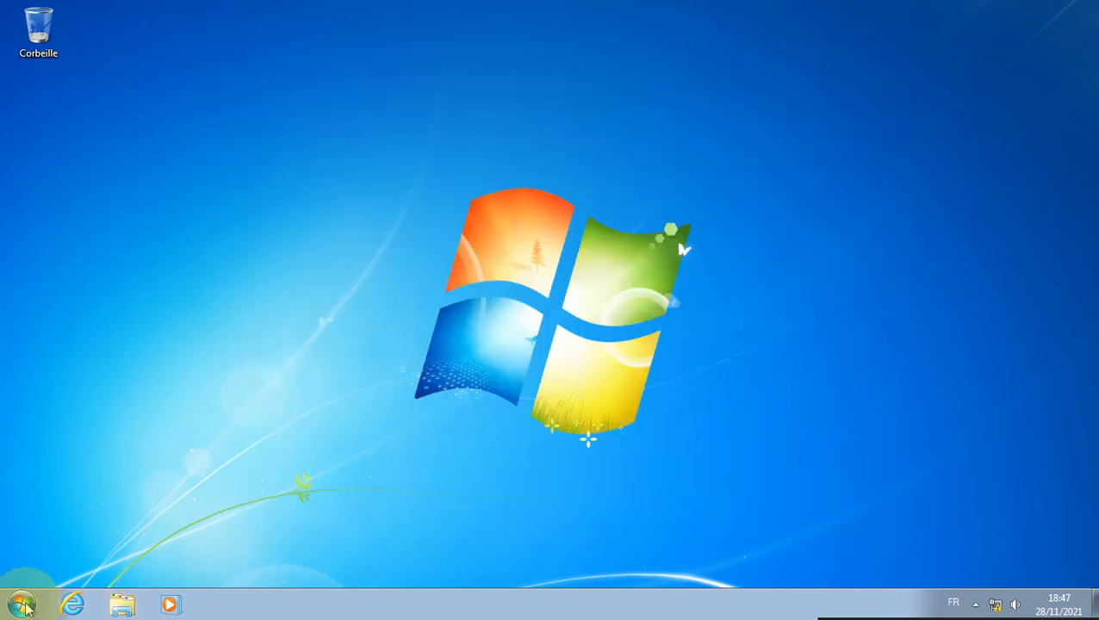
Step: Confirm in System properties this is Client1-PC in domaine1.local, then go to the second Windows 7 VM
left_click(22, 606)
left_click(191, 134)
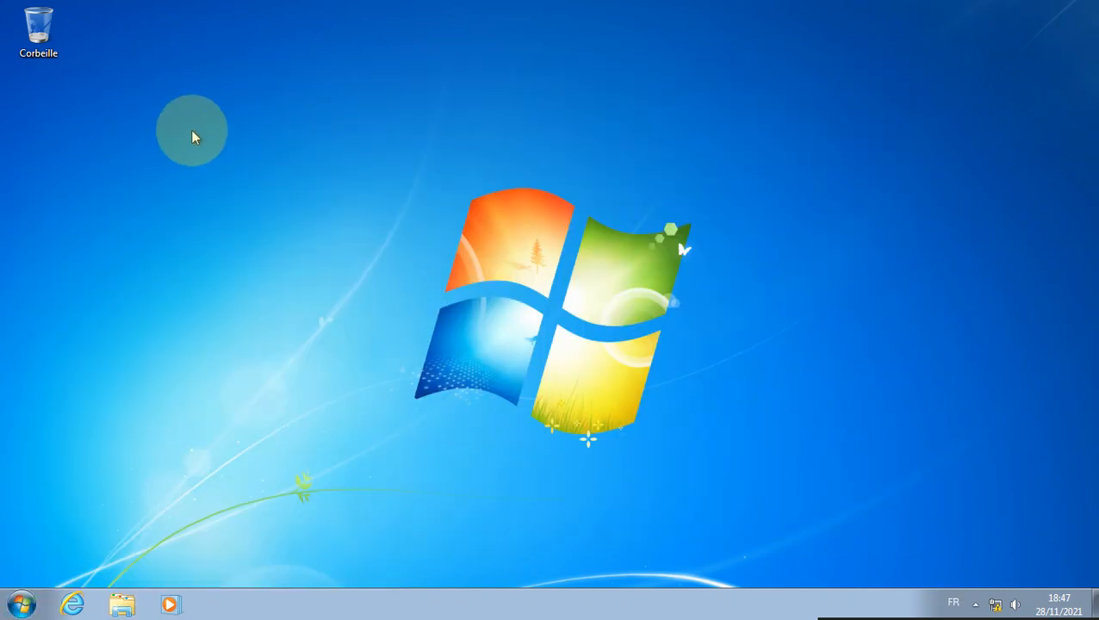
left_click(21, 607)
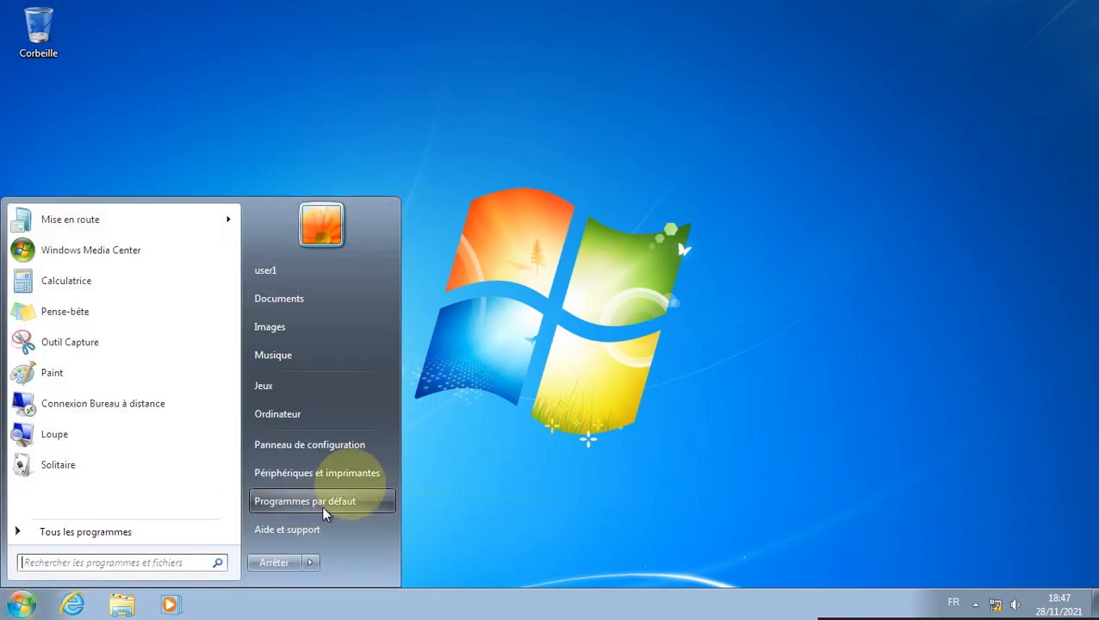
left_click(337, 428)
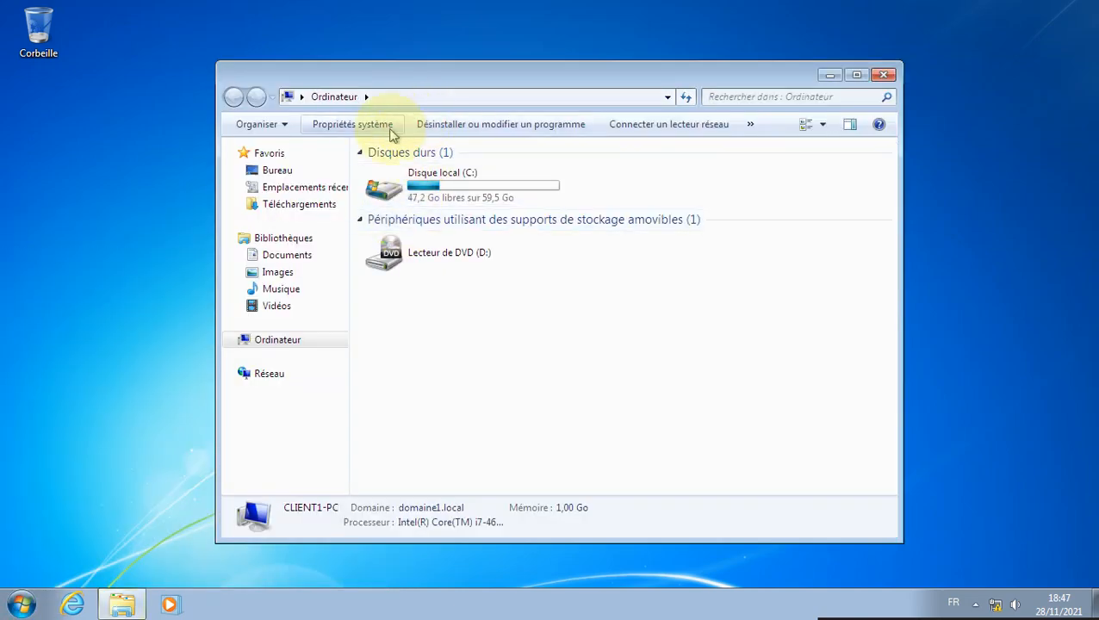
left_click(366, 127)
double_click(584, 69)
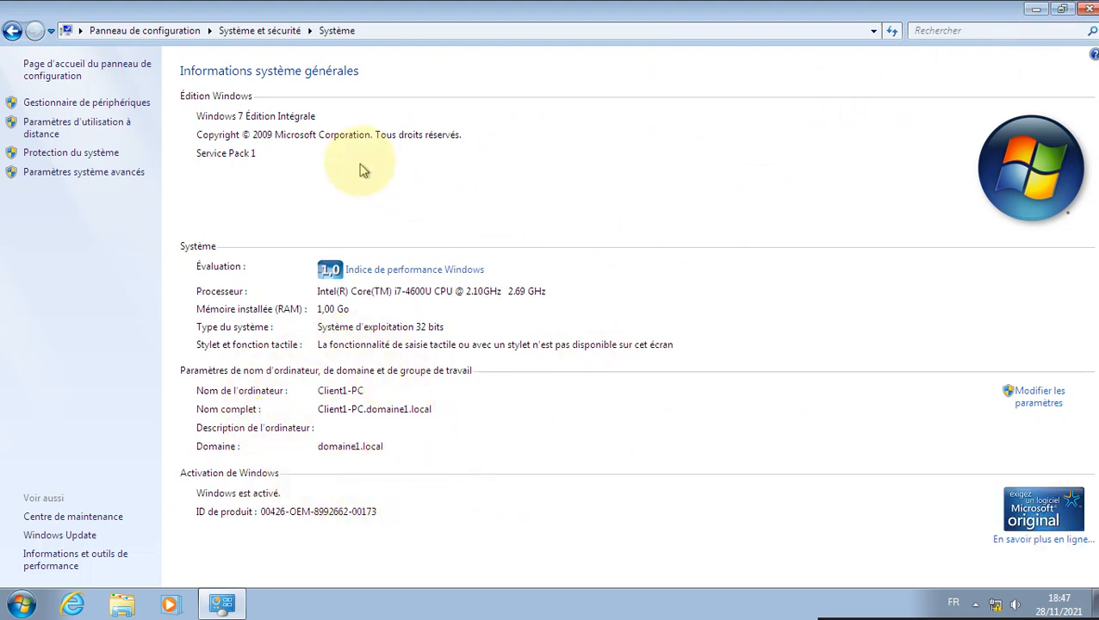
left_click(1089, 8)
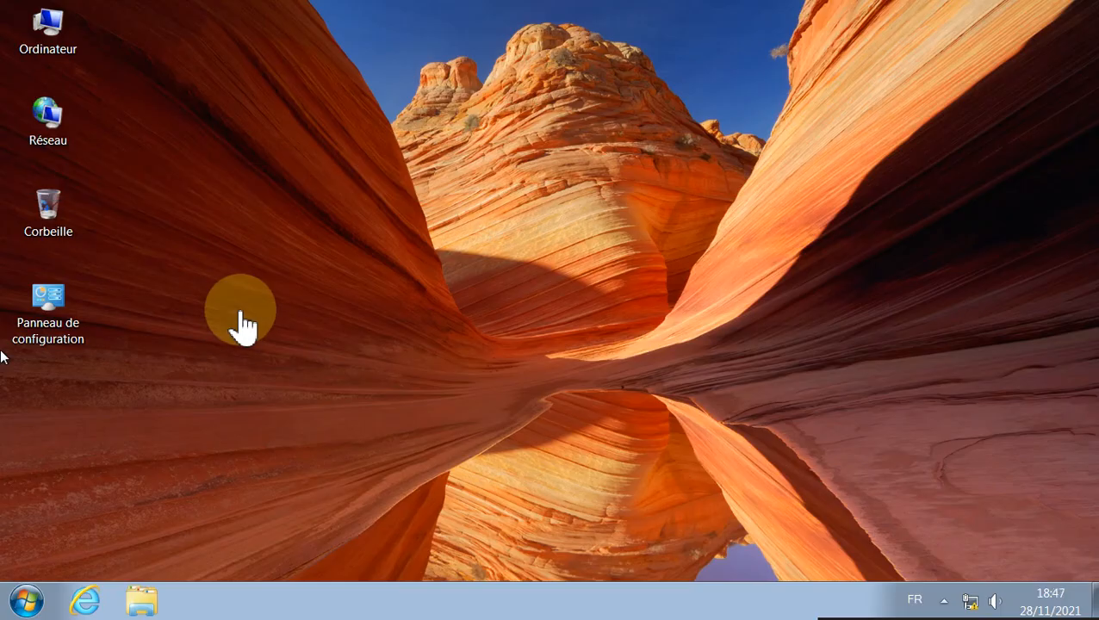
left_click(26, 602)
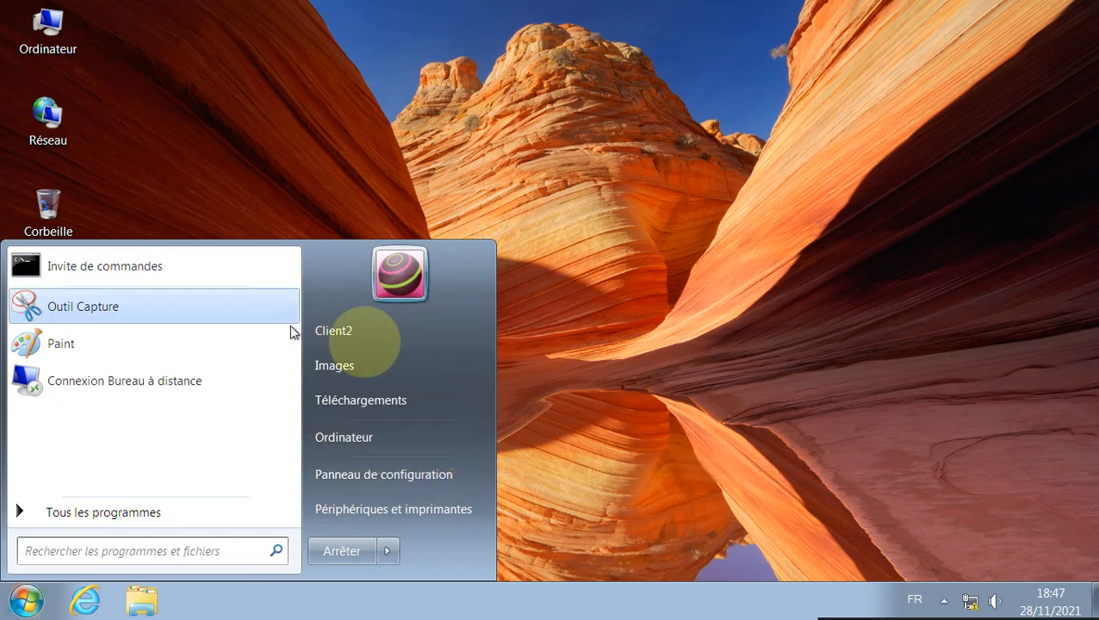
Step: Check in System properties that this machine is Client2-PC in domaine1.local
left_click(393, 437)
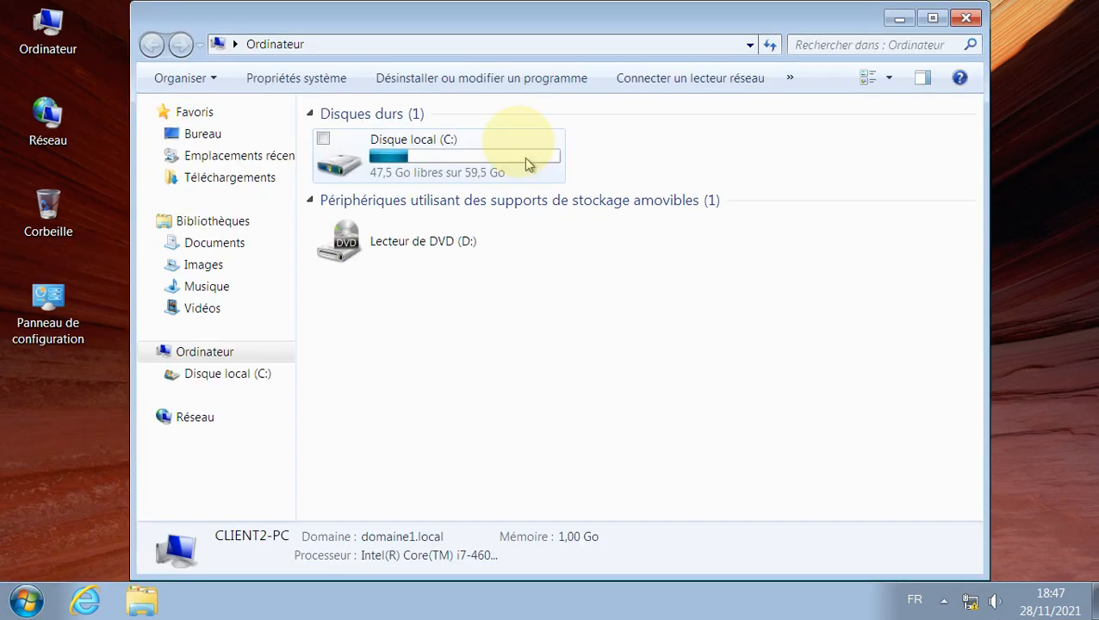
left_click(308, 76)
scroll(658, 353, "down", 3)
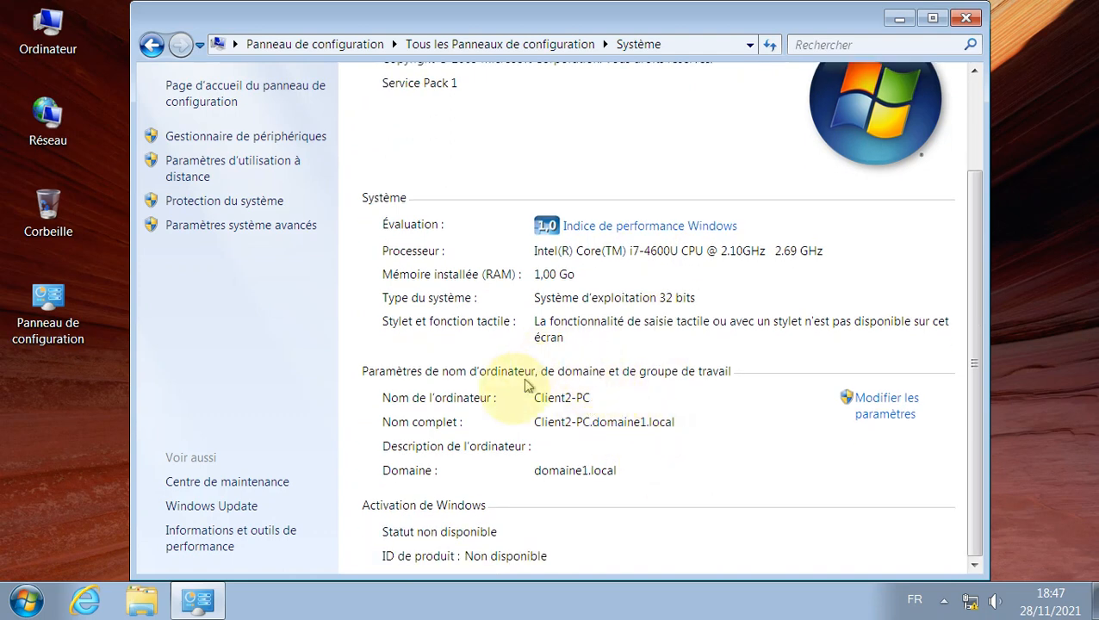
left_click(967, 21)
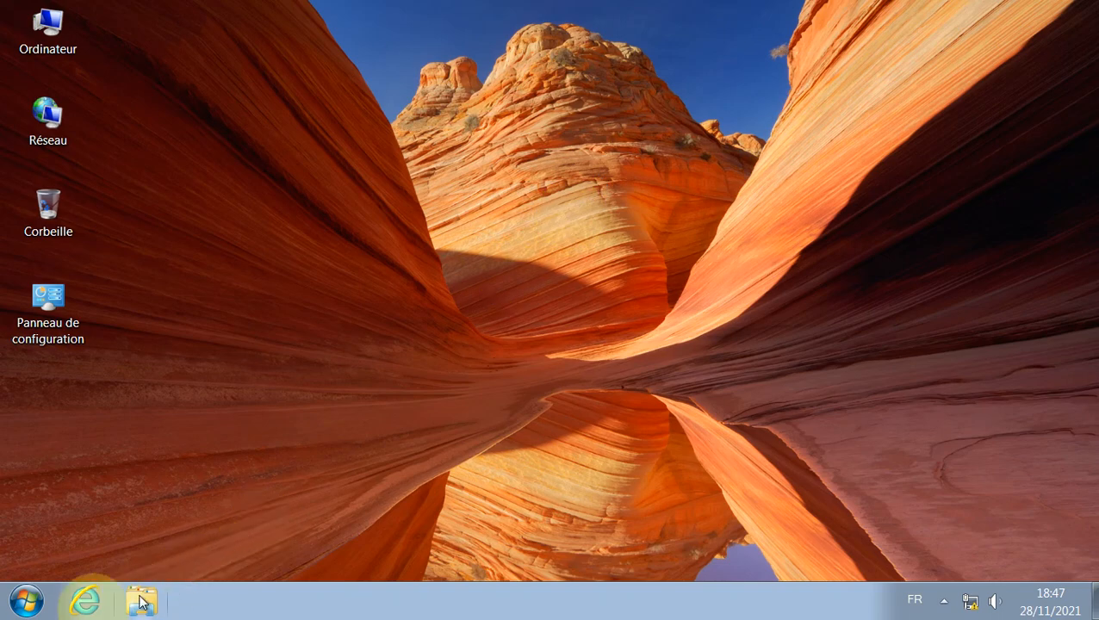
Step: Log off the current session from the Start menu's shutdown options
left_click(19, 604)
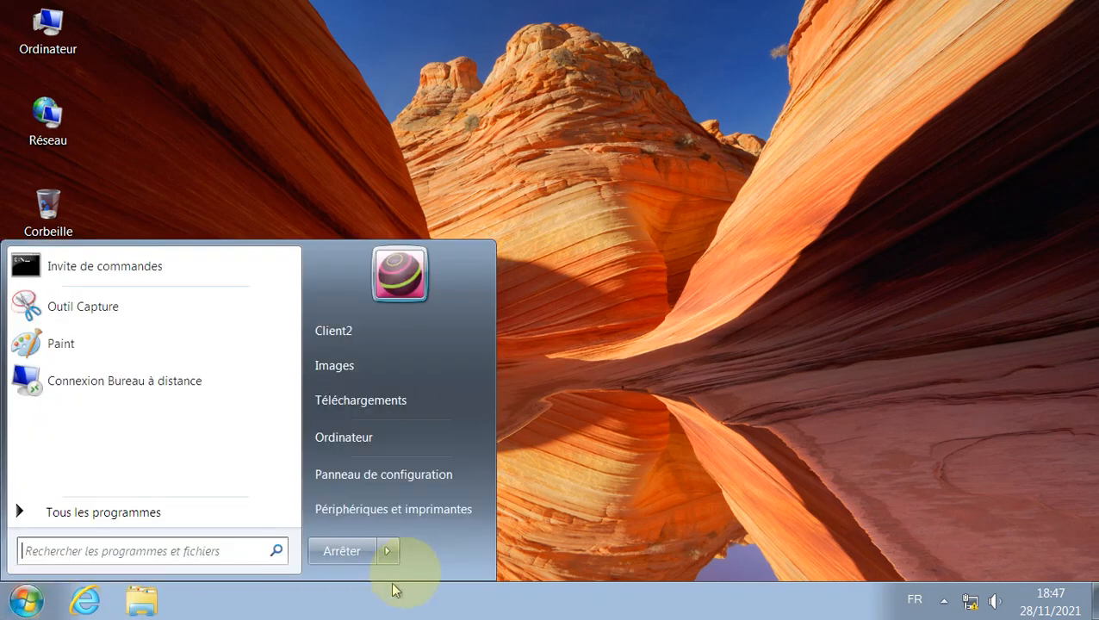
left_click(388, 551)
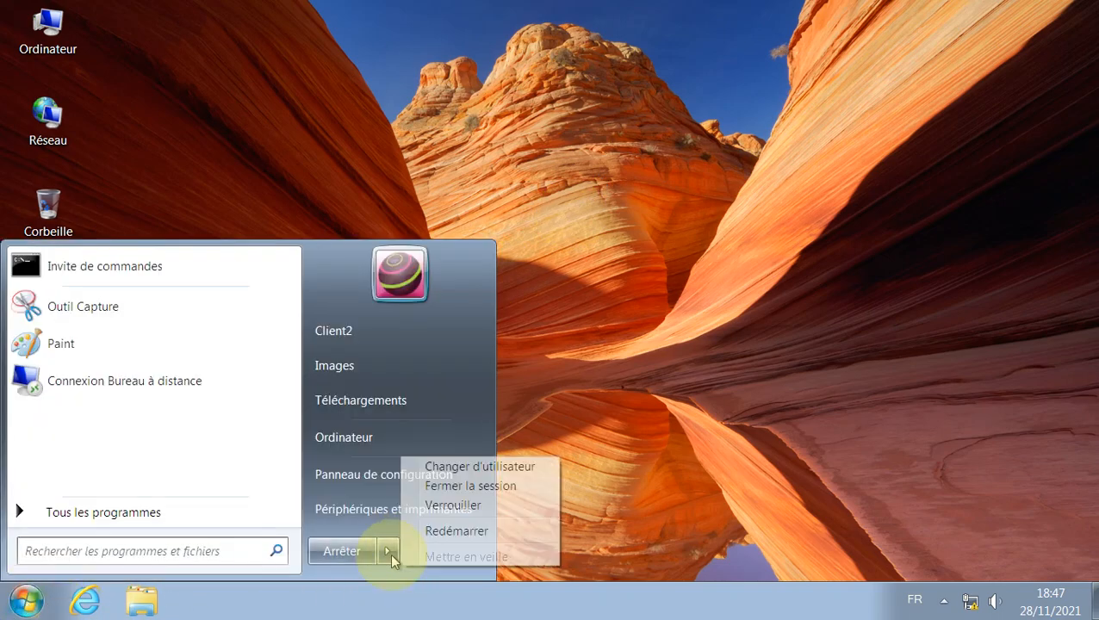
left_click(528, 489)
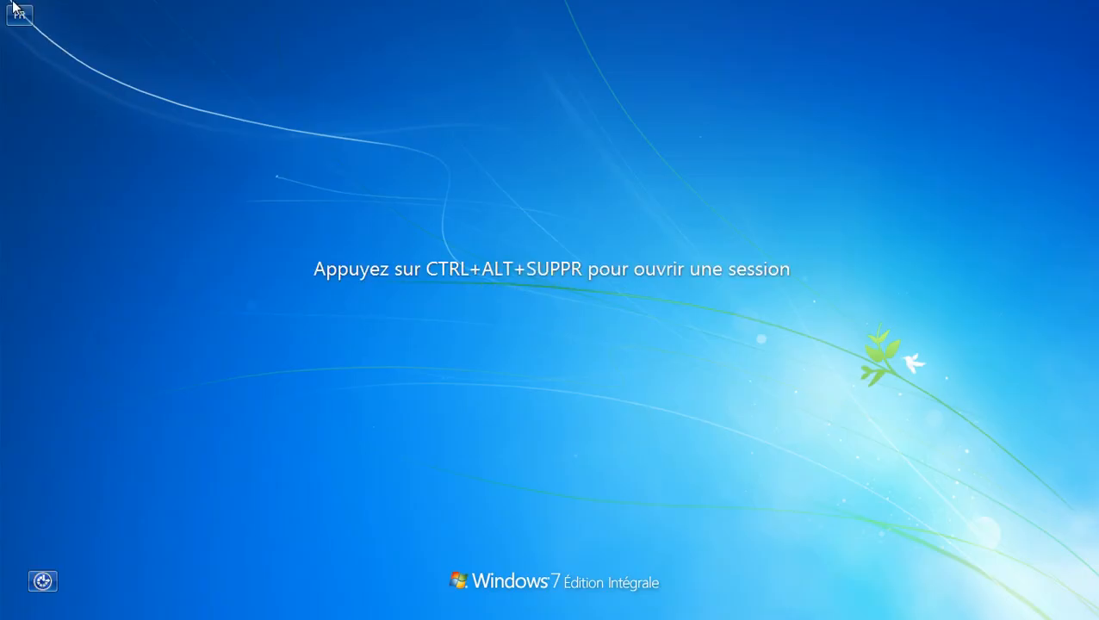
Step: Send Ctrl+Alt+Del from the VMware menu and choose to sign in as another user
left_click(12, 7)
mouse_move(90, 140)
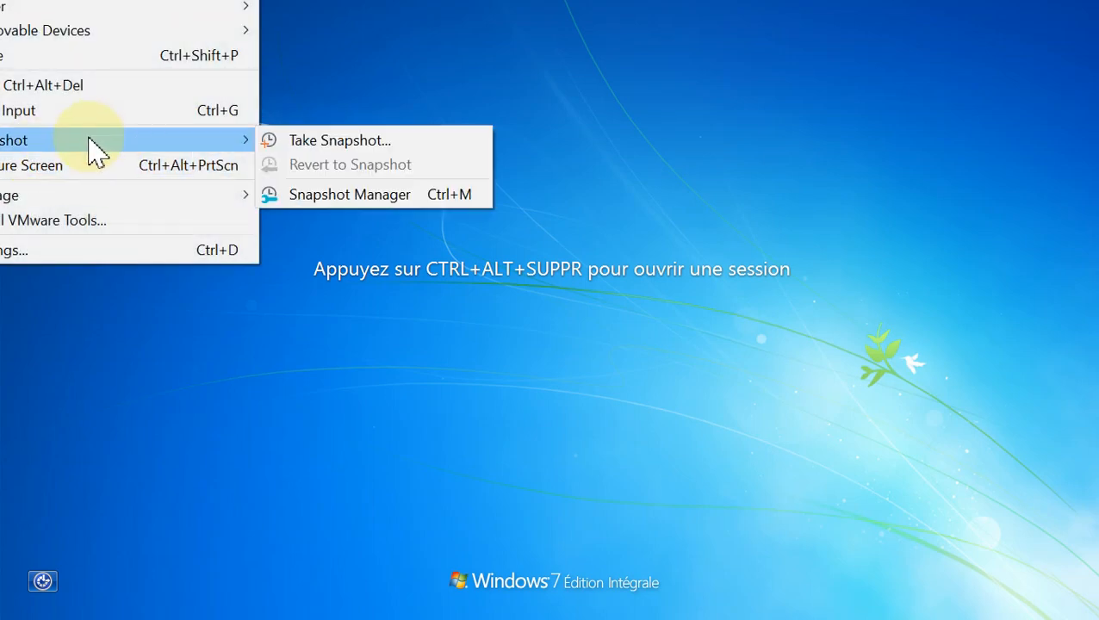
left_click(80, 85)
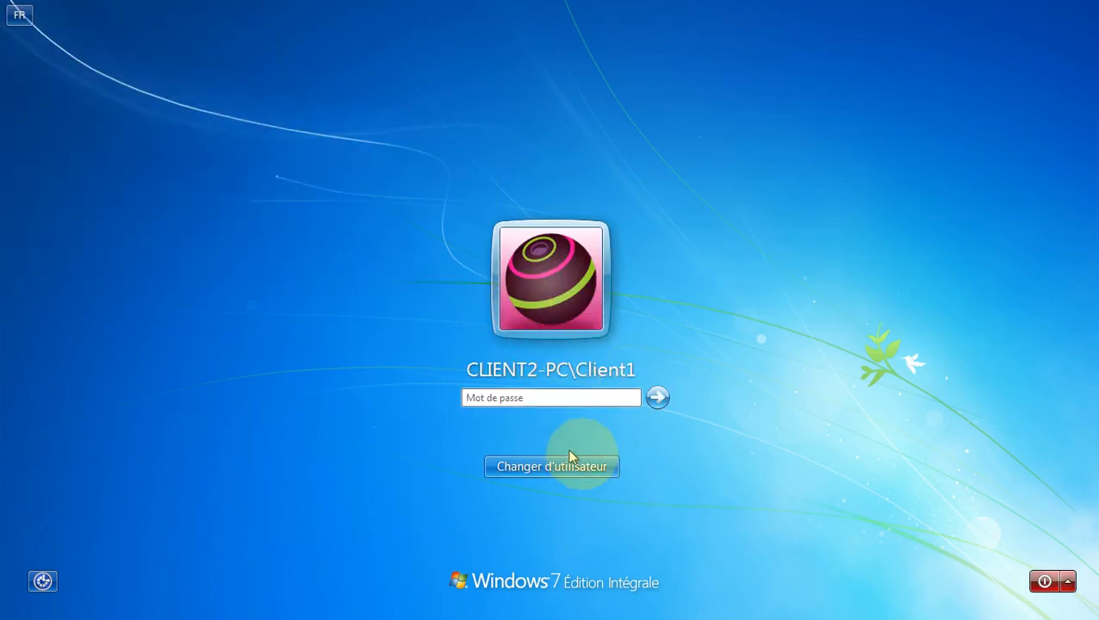
left_click(599, 466)
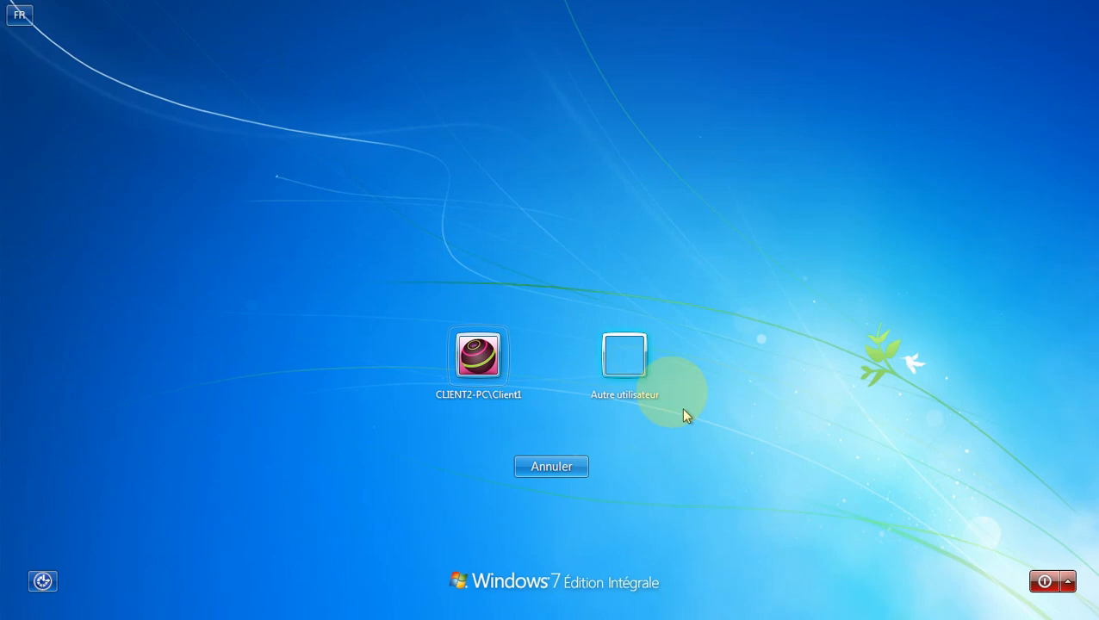
left_click(633, 356)
Step: Enter the domaine1 domain username and its password, and submit the logon
left_click(514, 348)
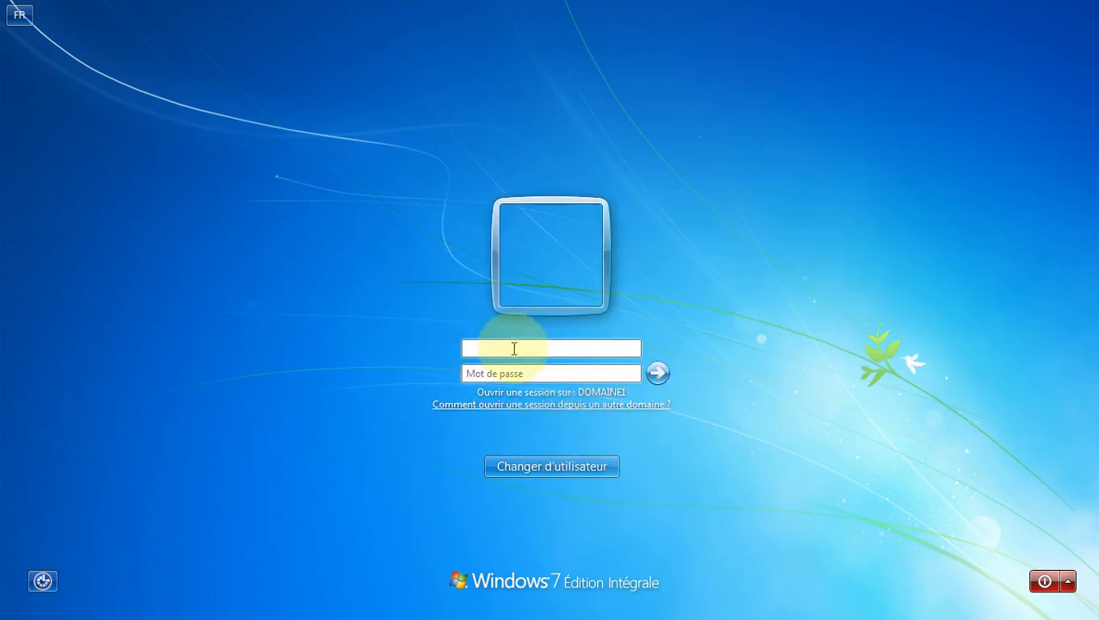
type("domaine\\serveuruser")
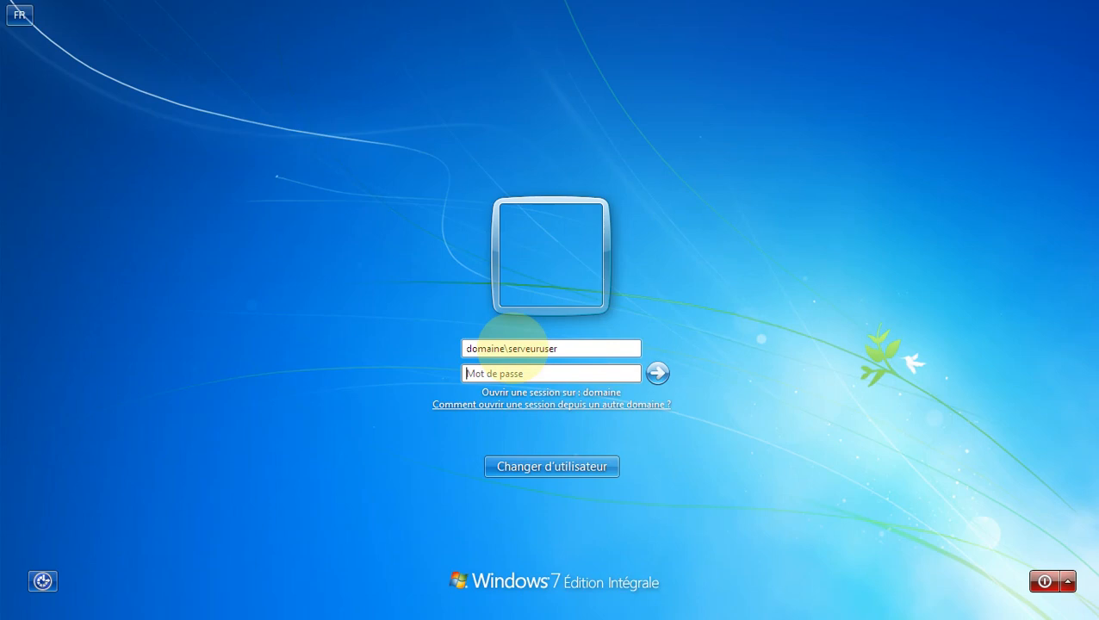
key("Tab")
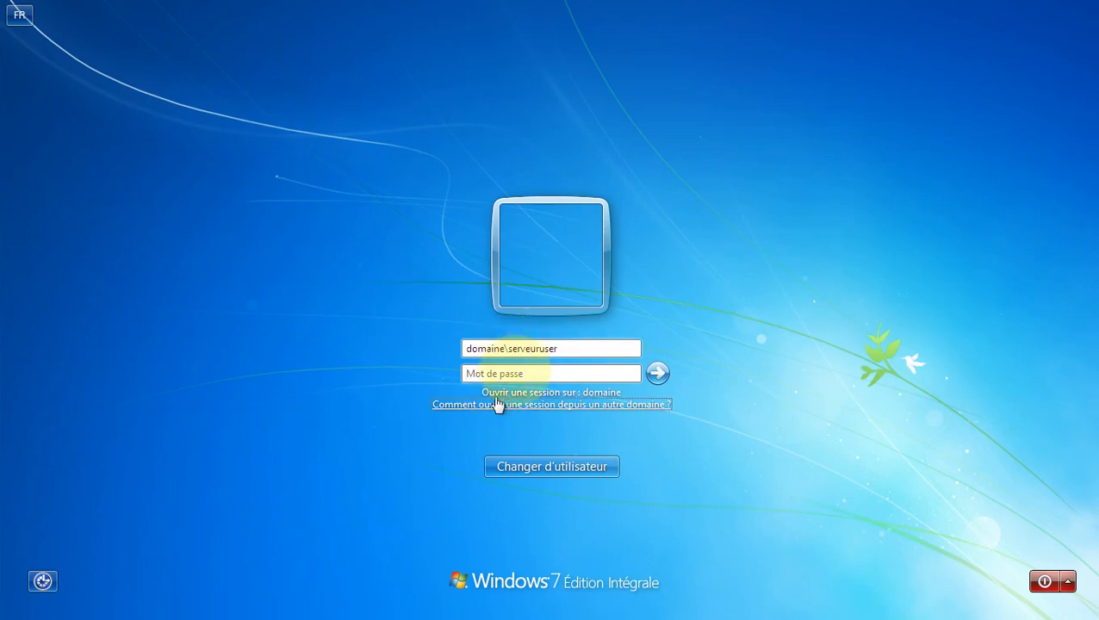
left_click(506, 348)
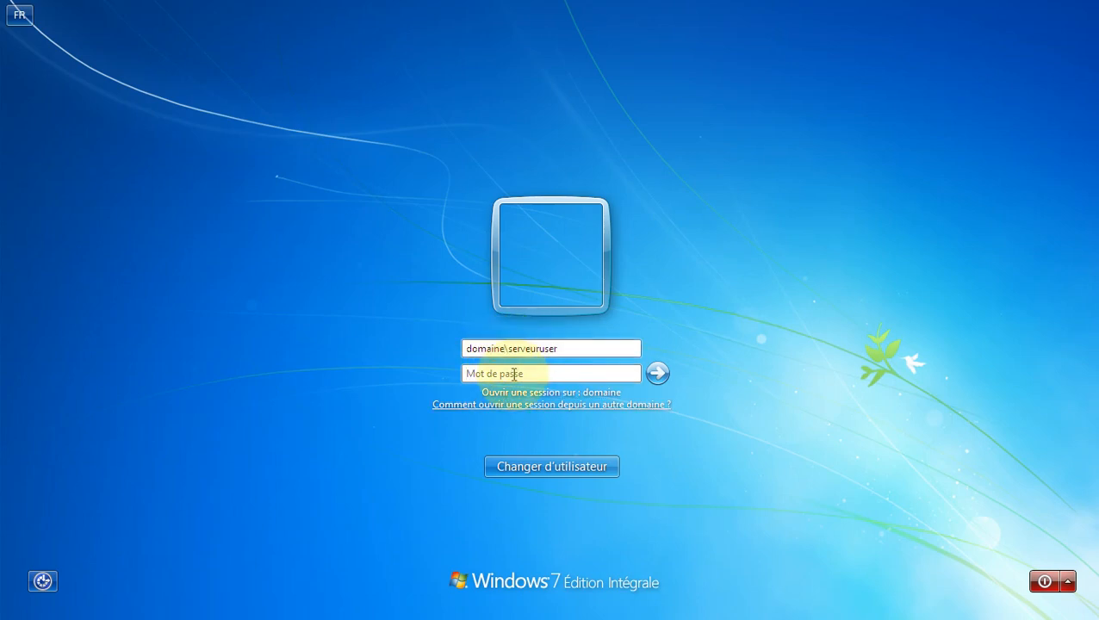
type("1")
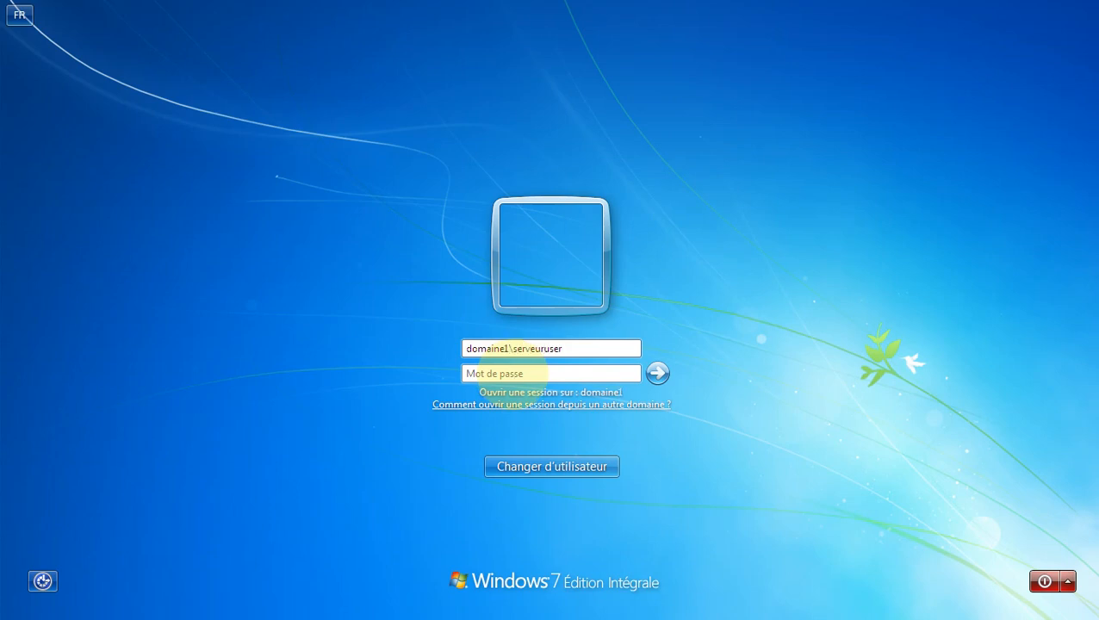
left_click(555, 375)
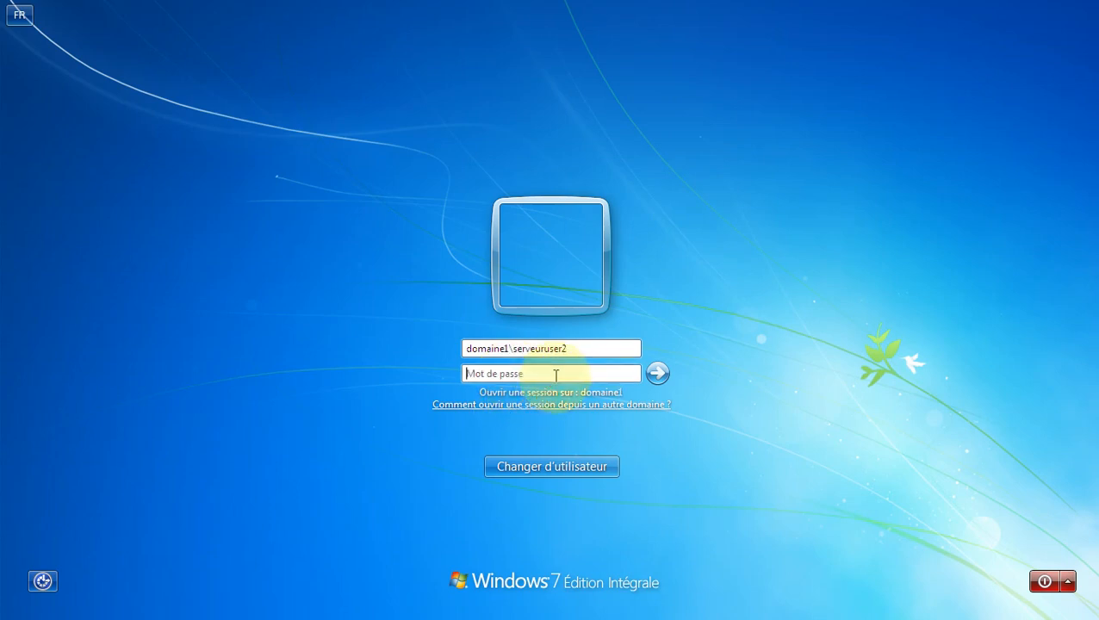
type("••")
left_click(659, 374)
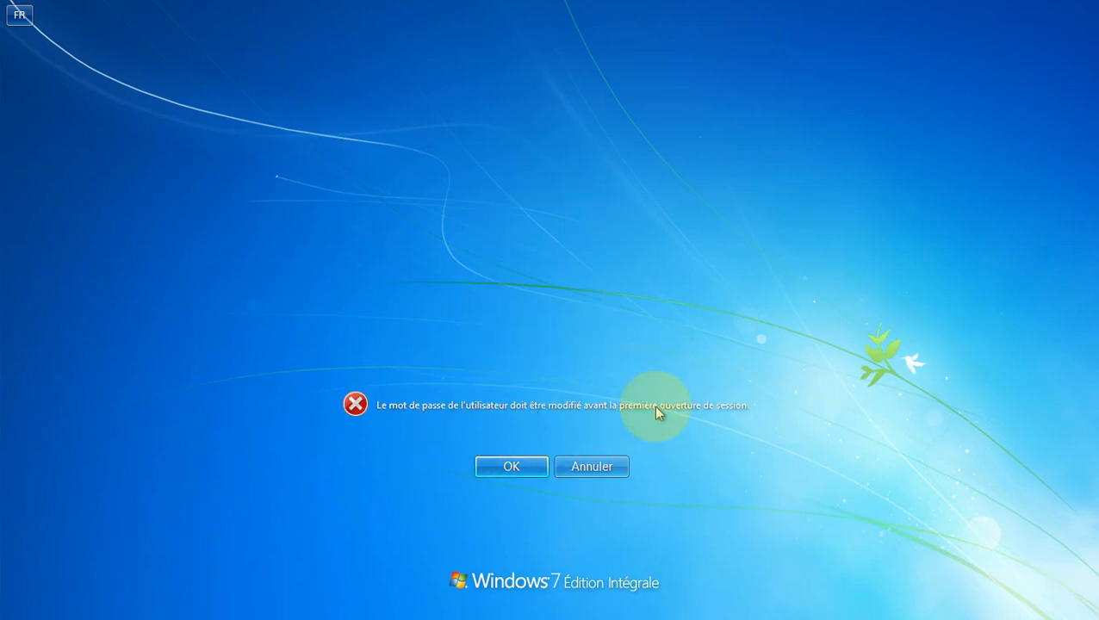
Step: Enter and confirm a new password for the domain account, then accept the password-changed notice
left_click(510, 466)
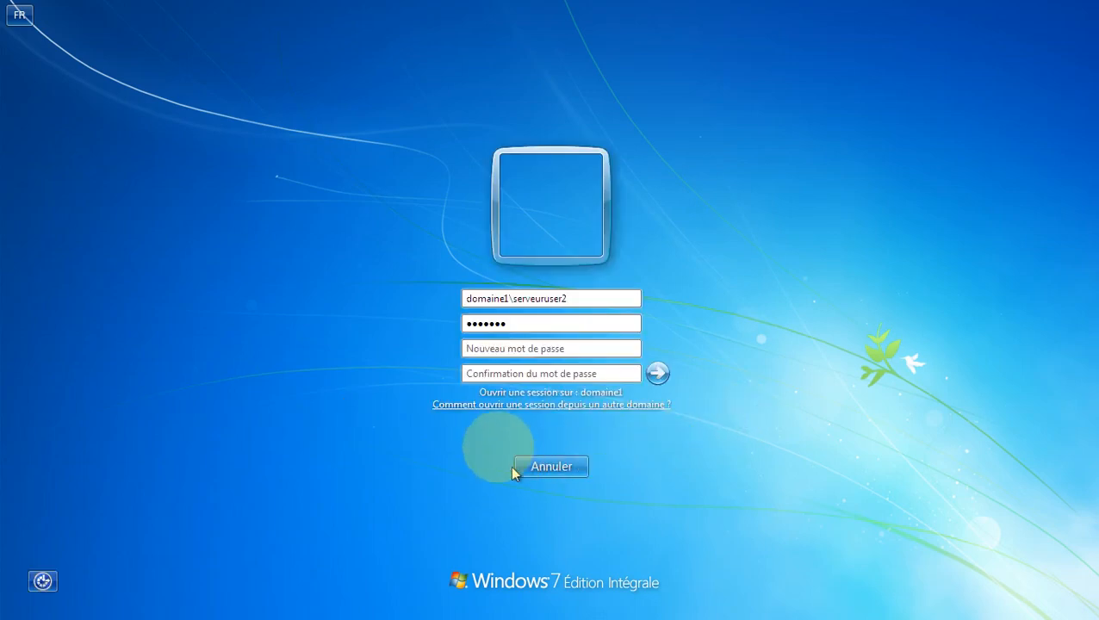
left_click(521, 348)
left_click(521, 347)
type("••••")
left_click(564, 375)
type("P")
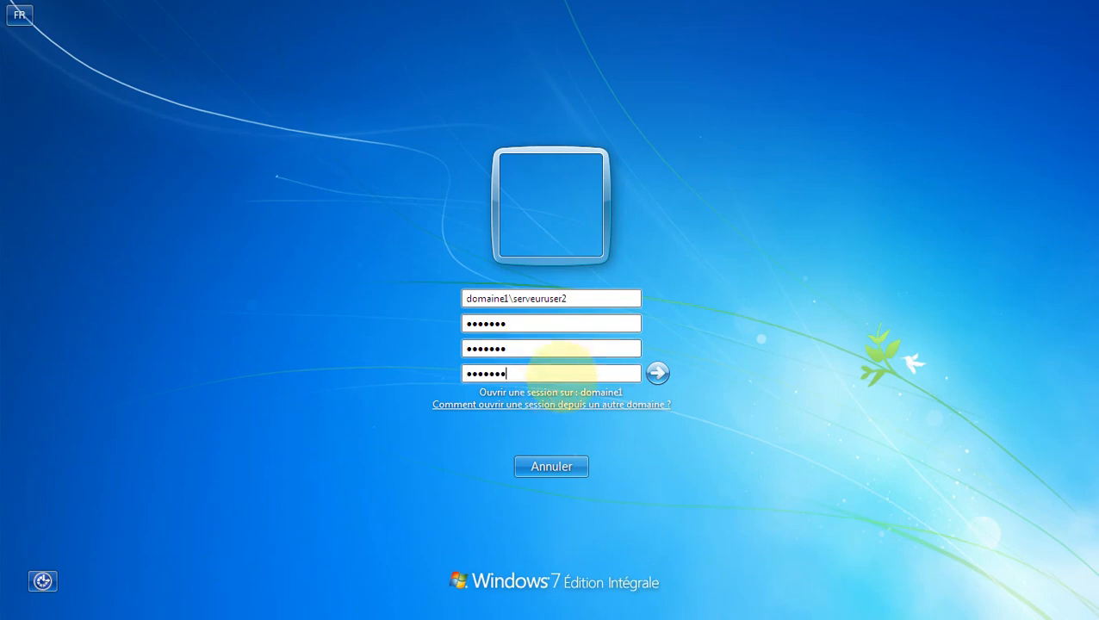
left_click(658, 373)
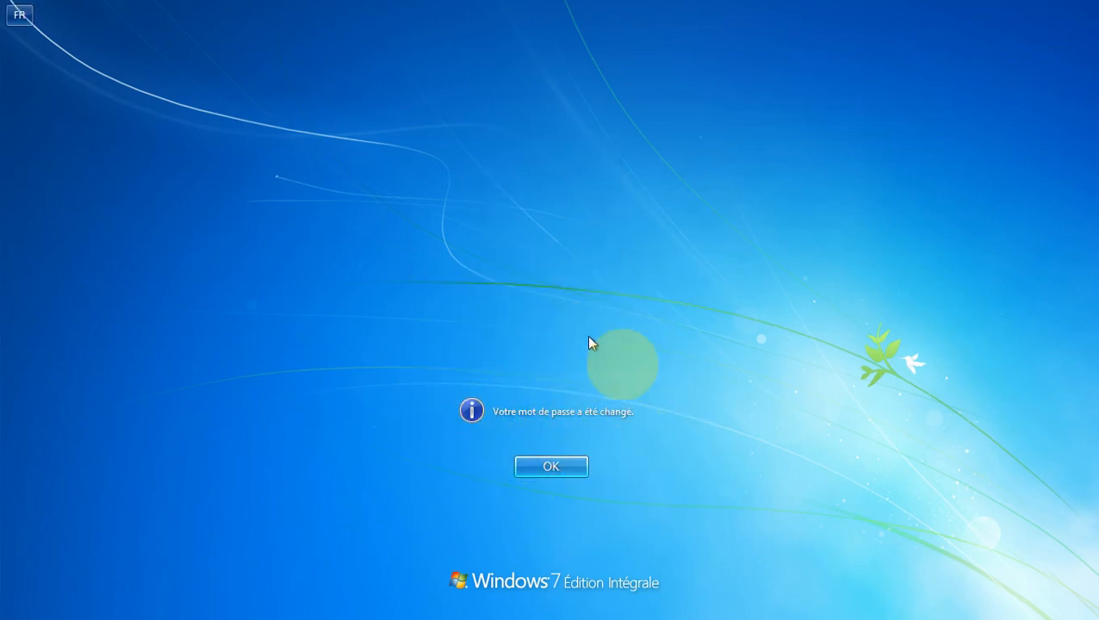
left_click(559, 469)
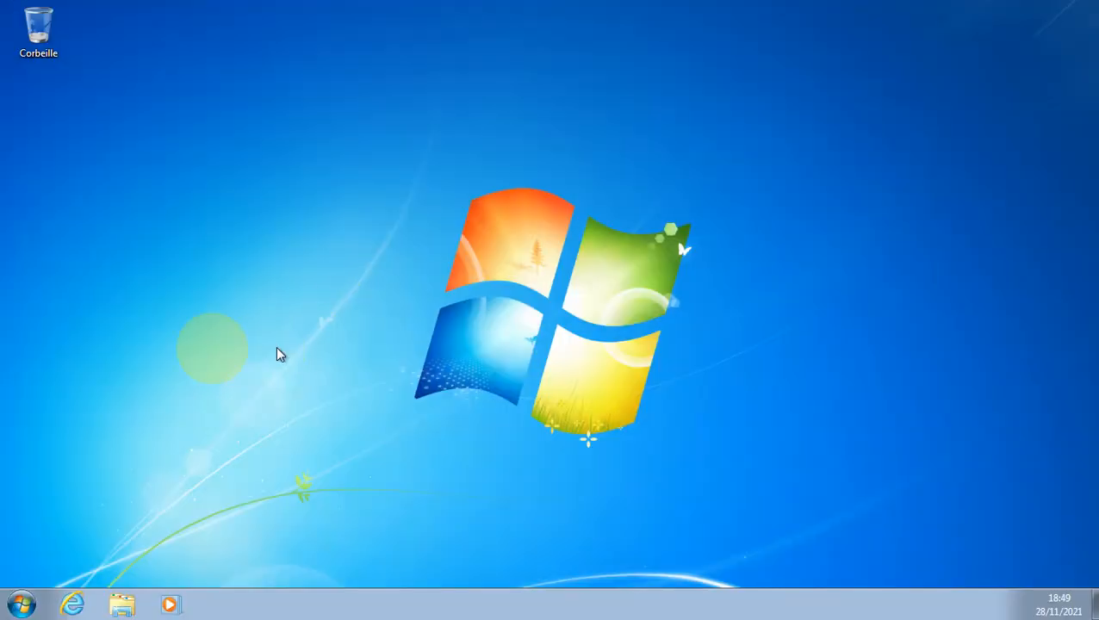
Step: View Computer's system properties maximized to confirm Client2-PC in domaine1.local, then close it
left_click(21, 603)
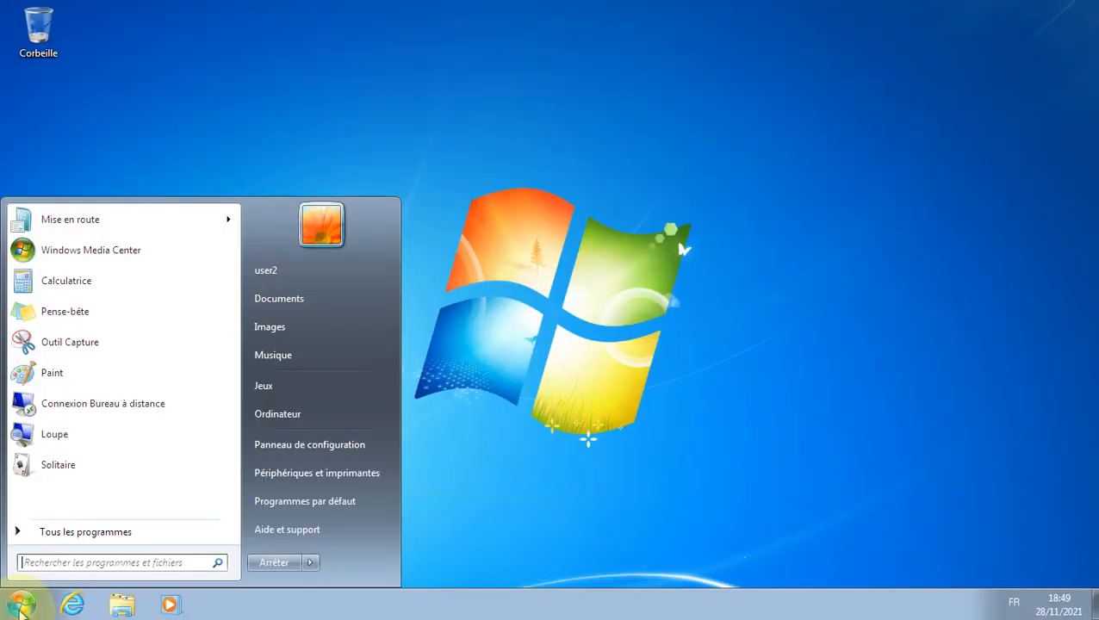
left_click(367, 417)
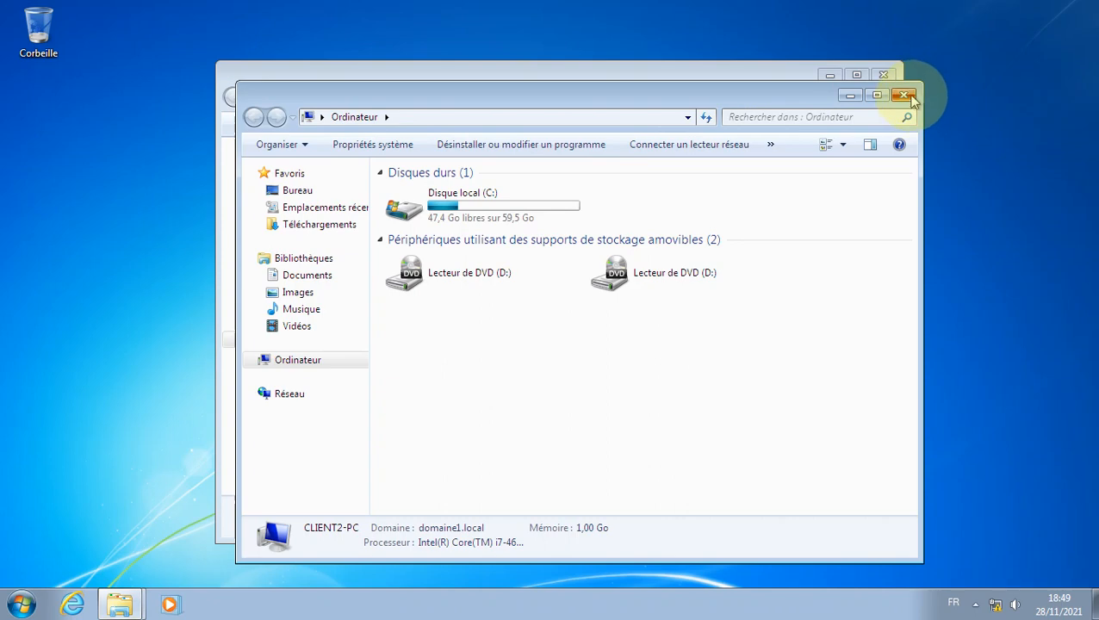
left_click(904, 95)
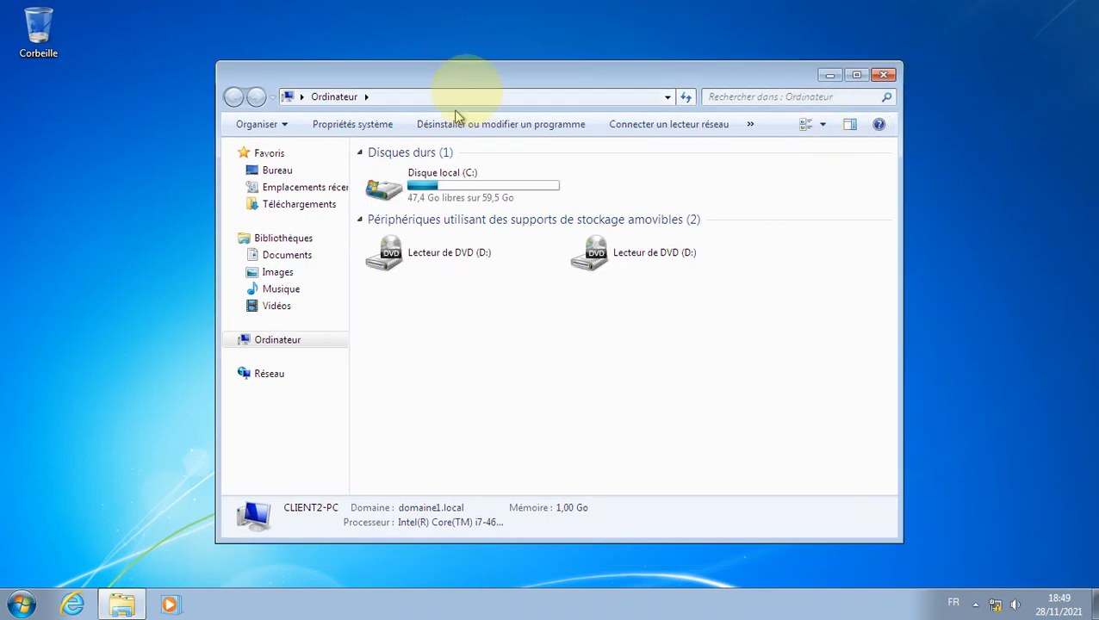
left_click(392, 126)
double_click(481, 82)
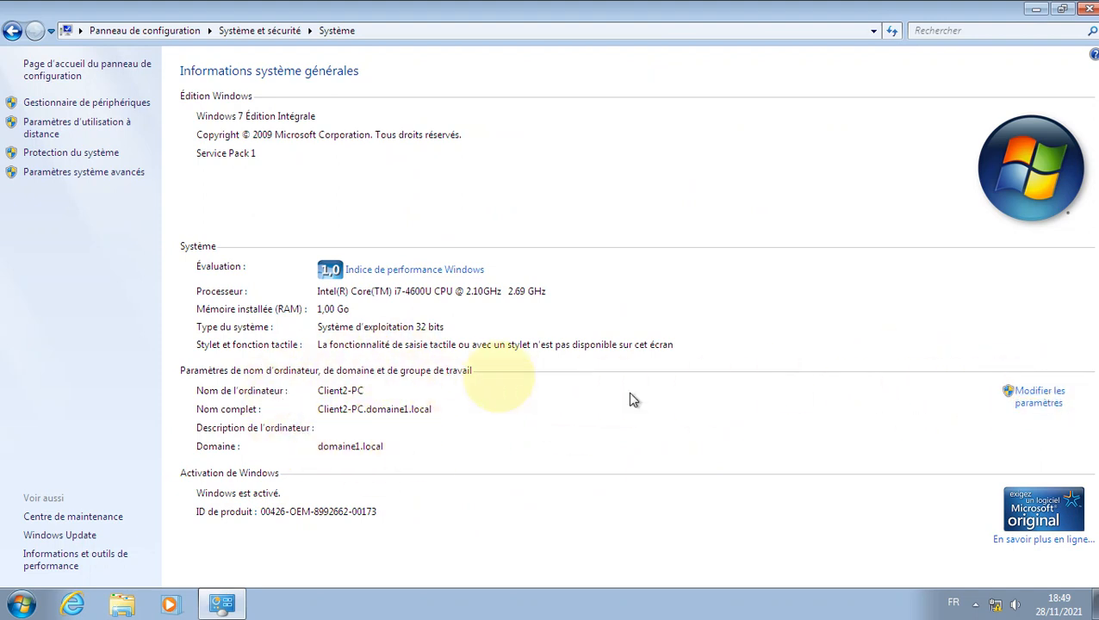
left_click(1089, 9)
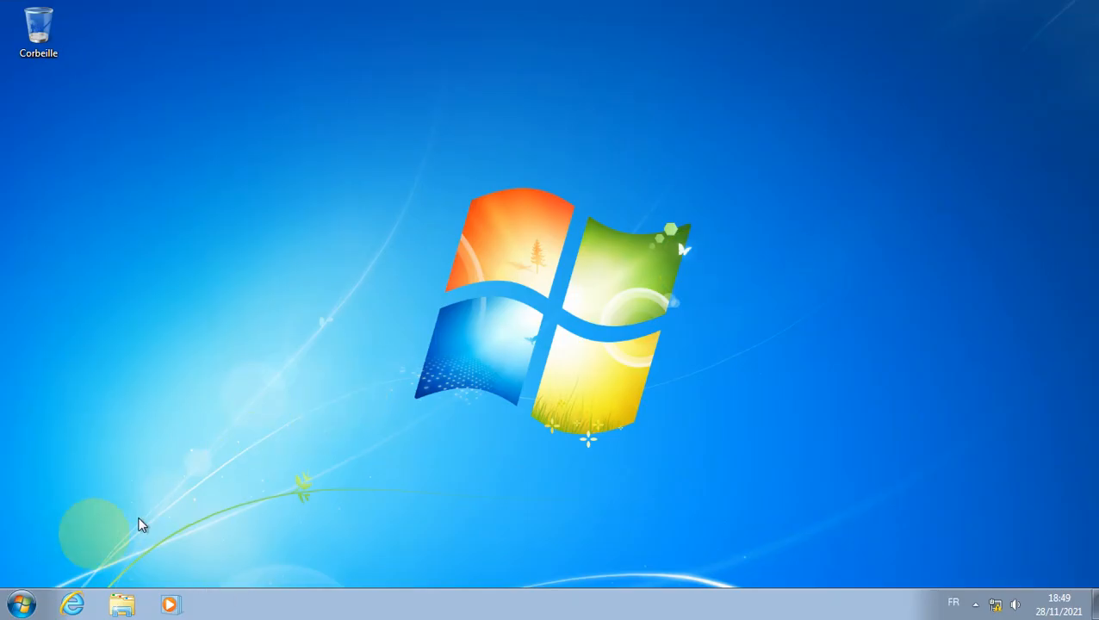
left_click(35, 597)
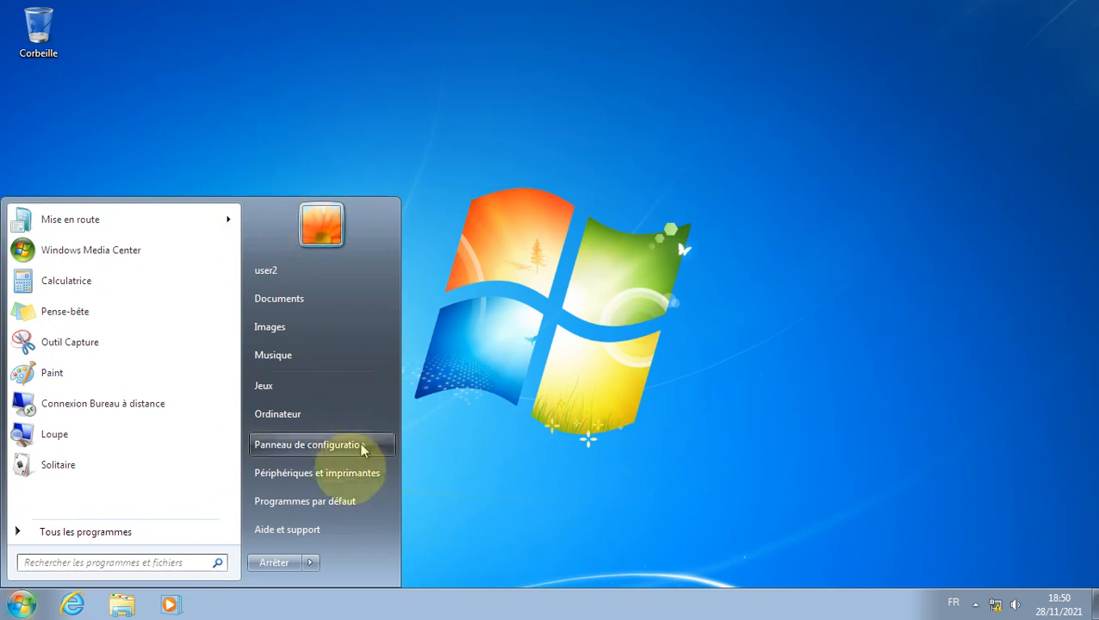
Step: Go to Network and turn on network discovery and file sharing from the warning bar
left_click(368, 422)
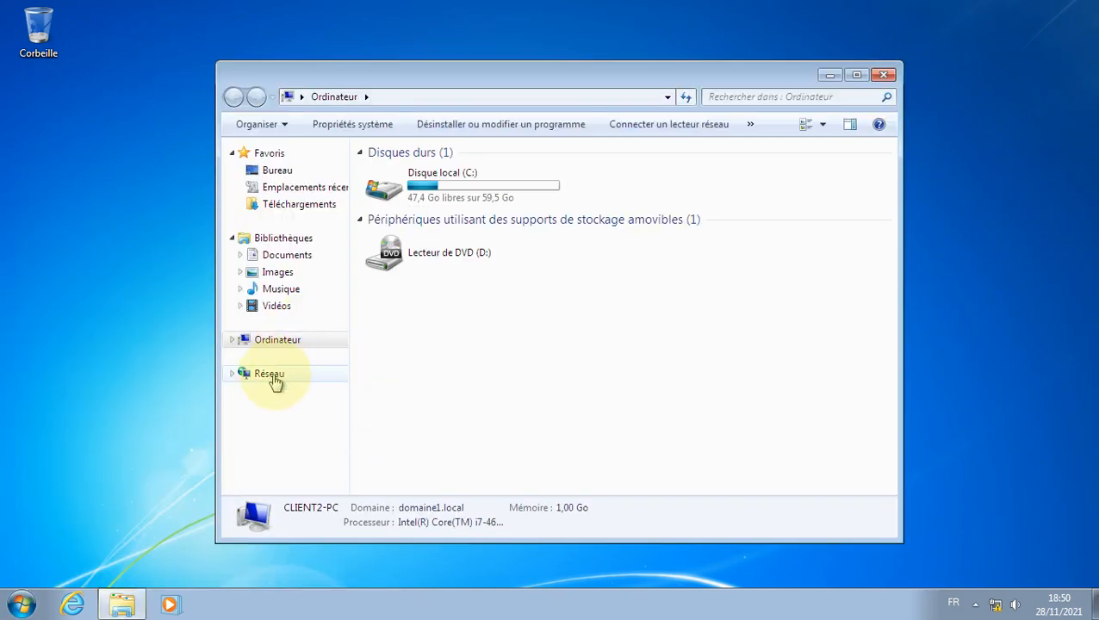
left_click(274, 375)
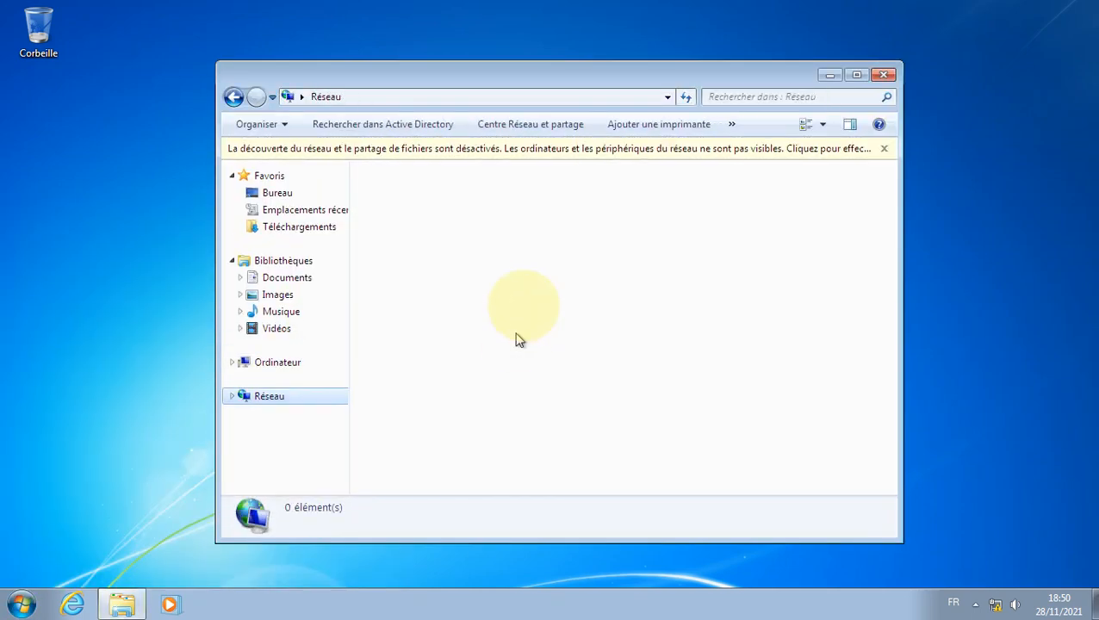
left_click(572, 150)
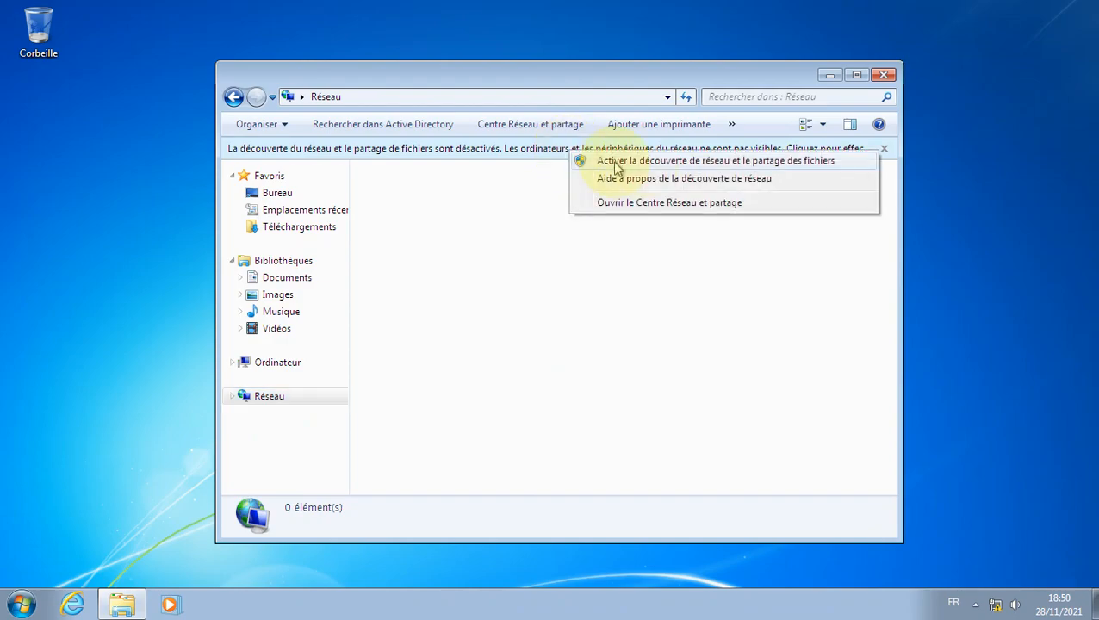
left_click(670, 163)
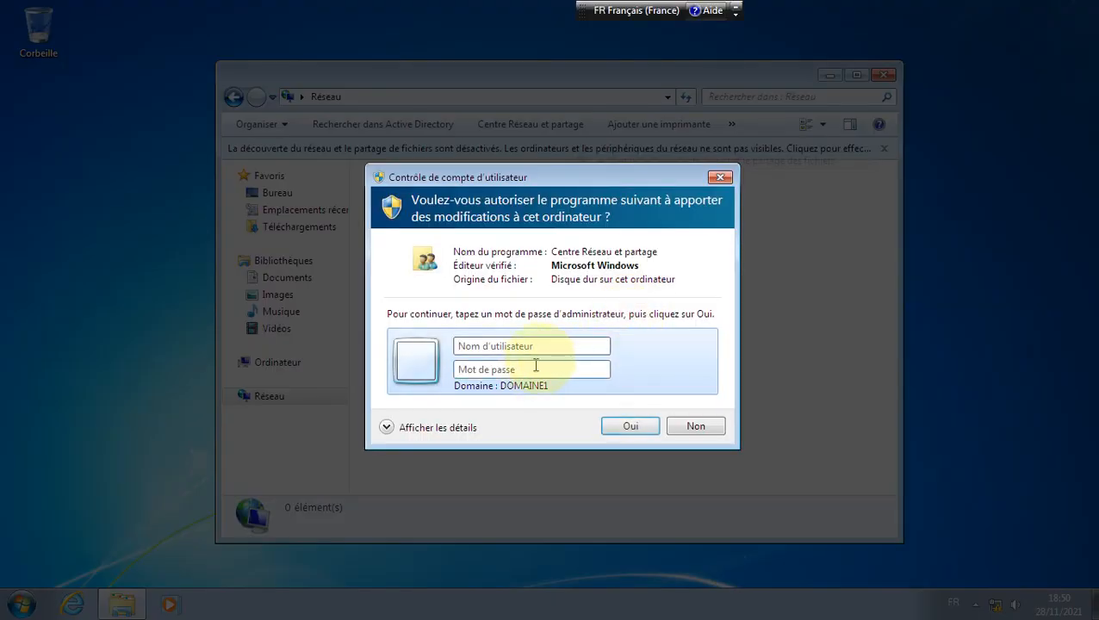
Step: In the UAC prompt, enter an administrator user name prefixed with the client2-pc computer name
left_click(553, 345)
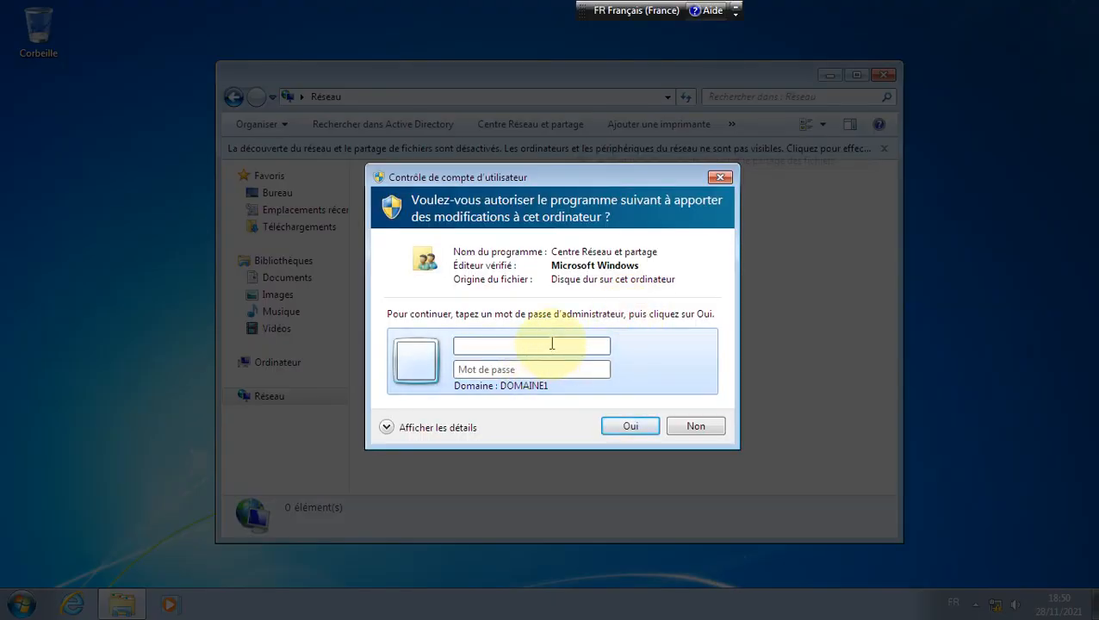
type("A")
key("BackSpace")
type("Client")
key("Tab")
type("p")
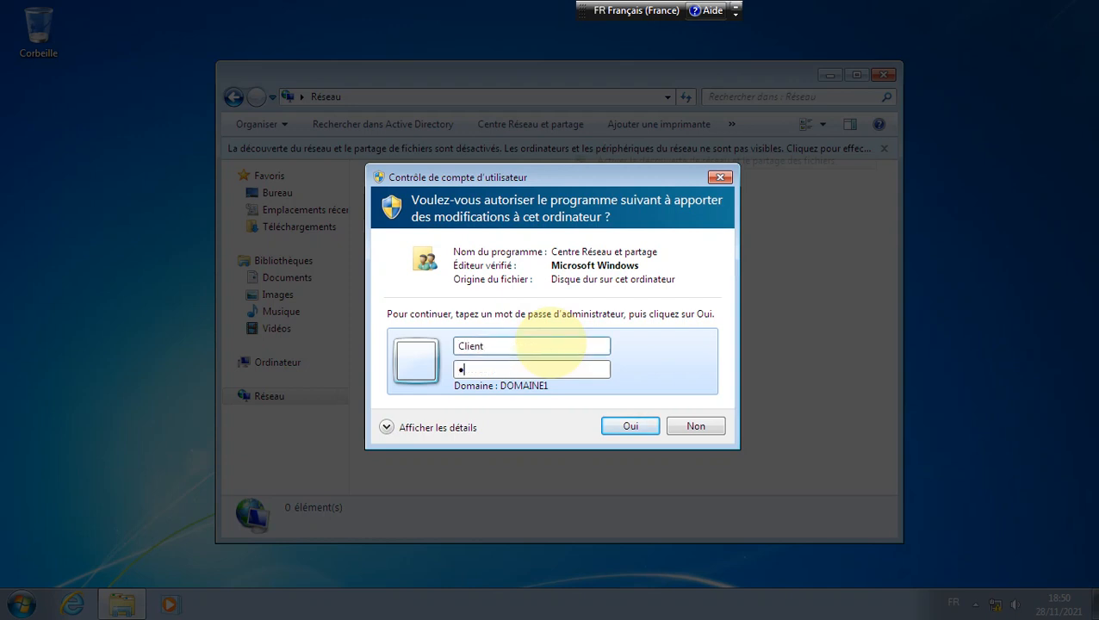
key("BackSpace")
left_click(540, 346)
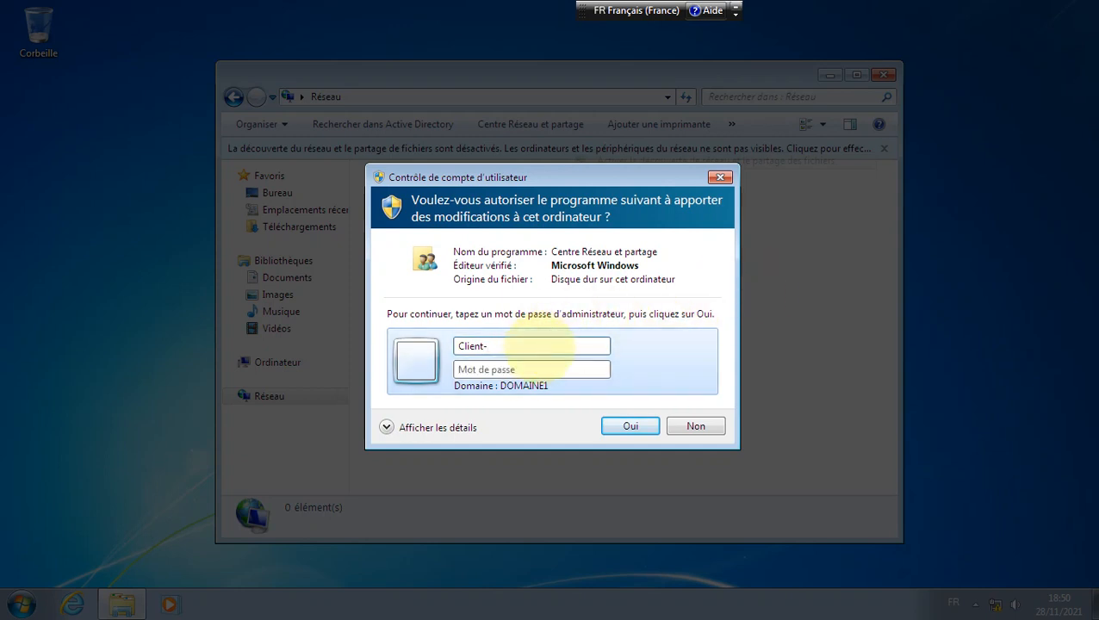
key("Tab")
left_click(540, 347)
type("2-pc\\client2")
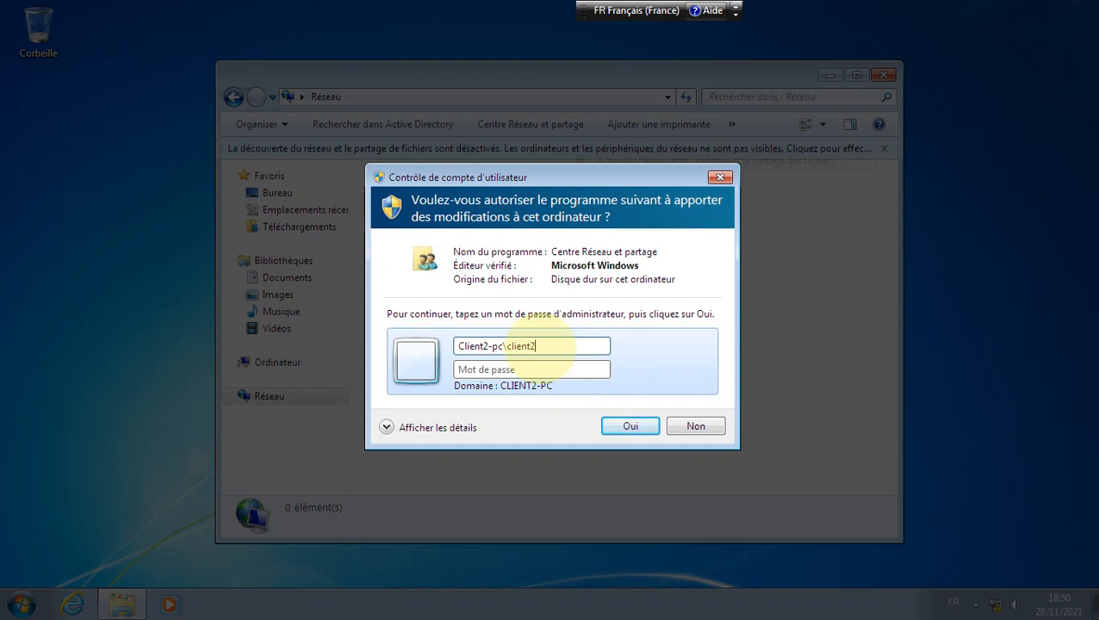
Step: Submit the local credentials and retry the approval after it is refused
left_click(572, 373)
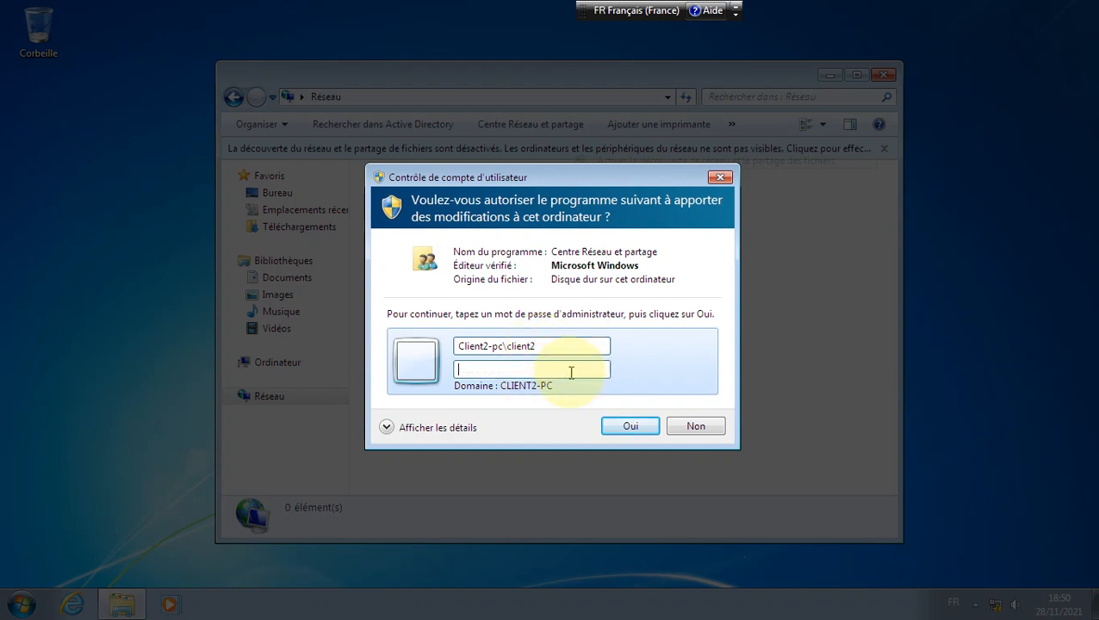
left_click(656, 431)
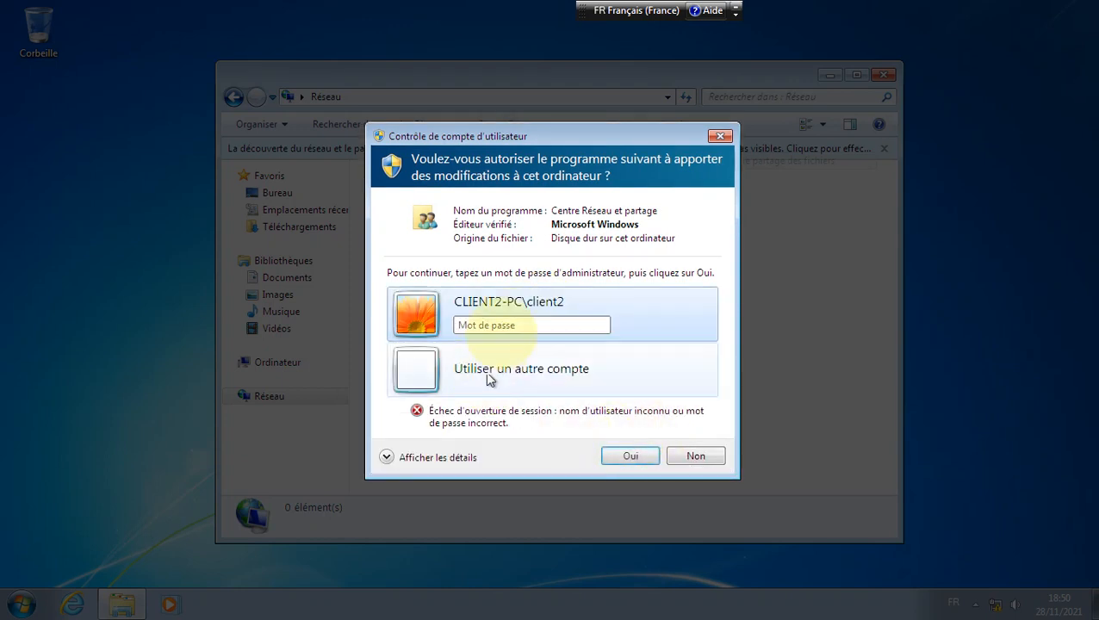
left_click(551, 325)
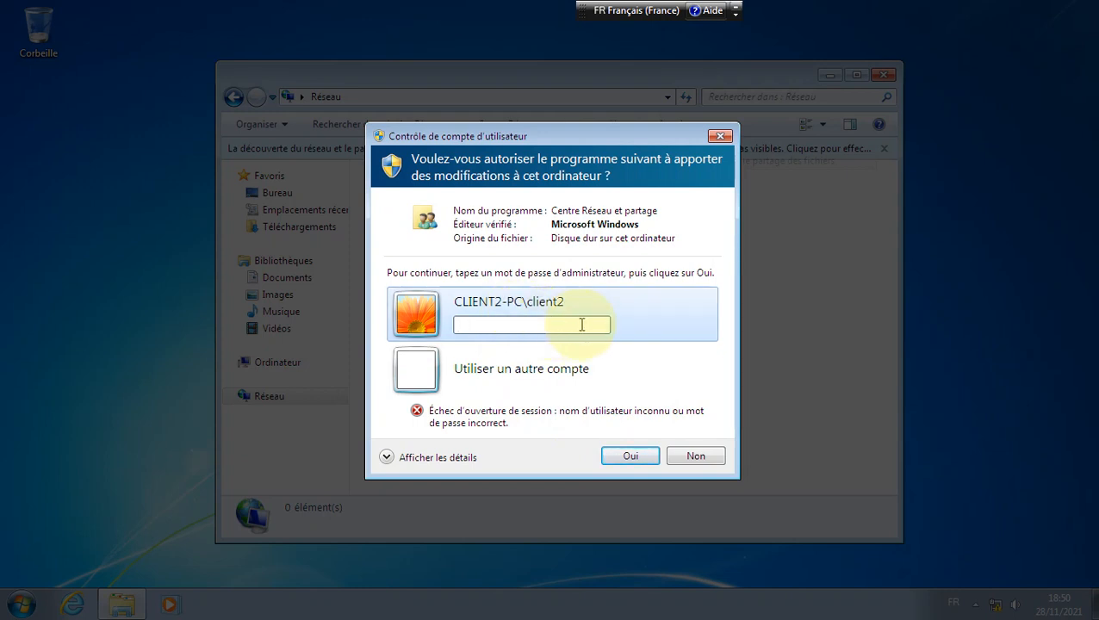
left_click(633, 456)
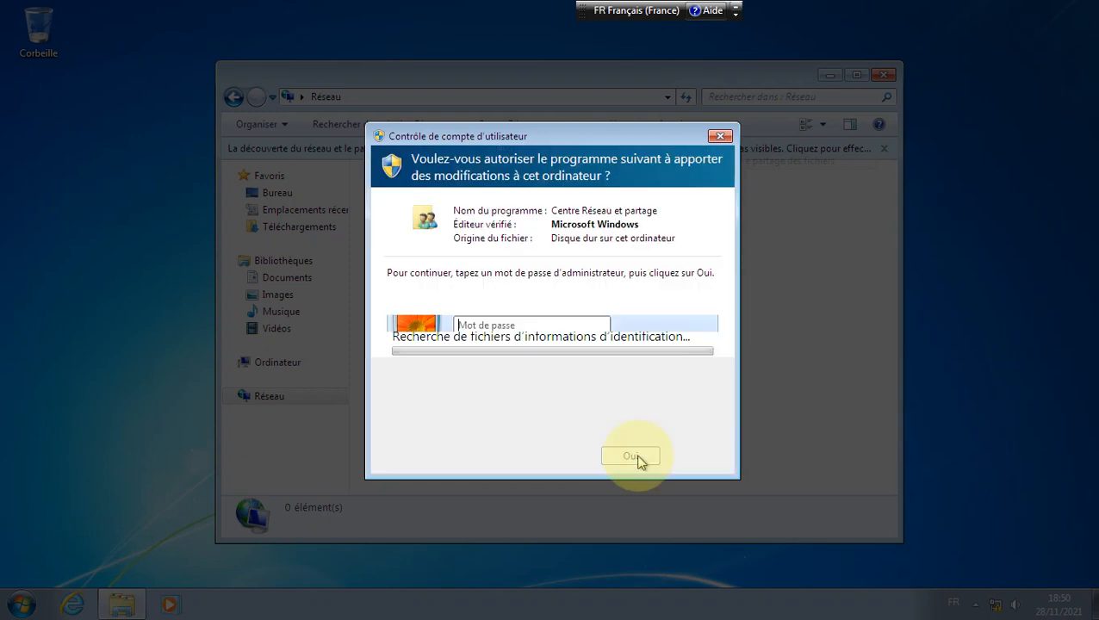
left_click(525, 324)
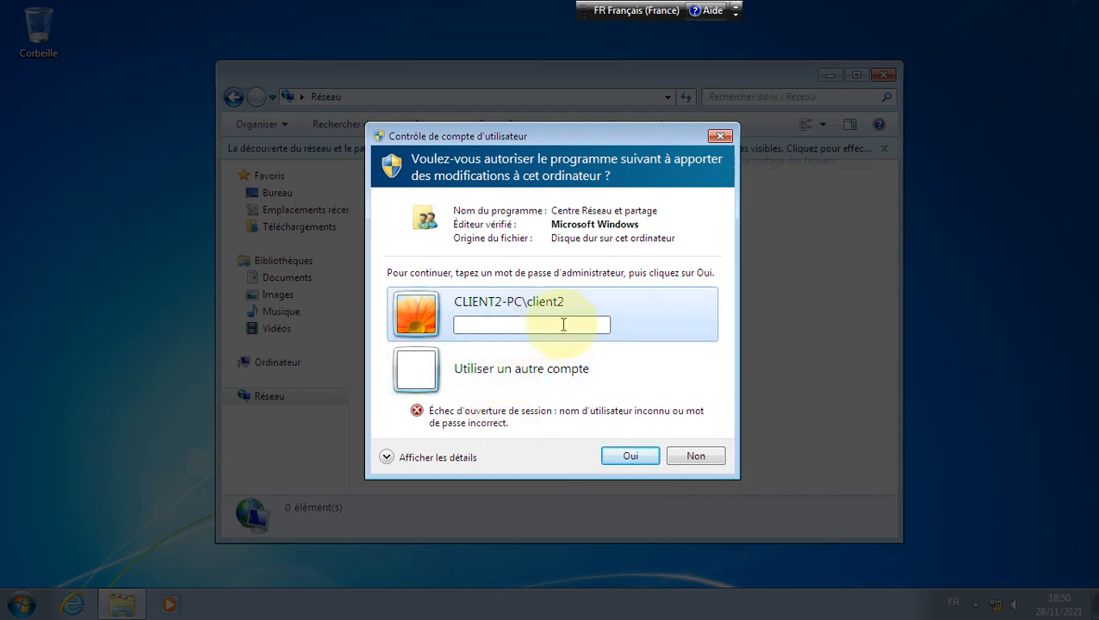
Step: Approve the change with domaine1\Administrateur and its password
left_click(559, 372)
left_click(547, 358)
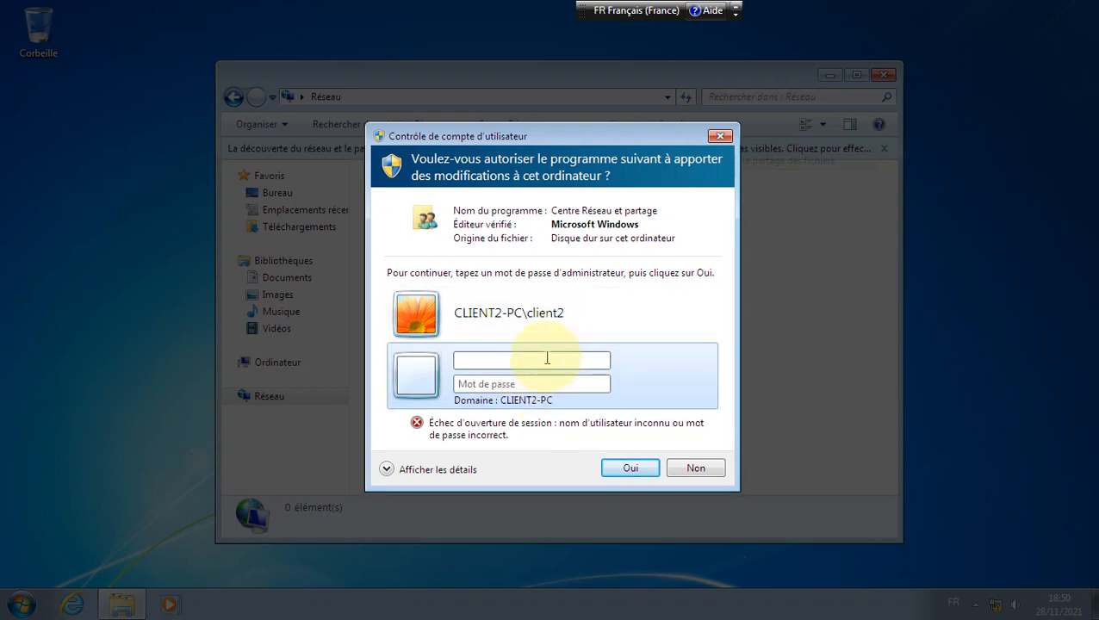
type("Administrateur")
left_click(565, 384)
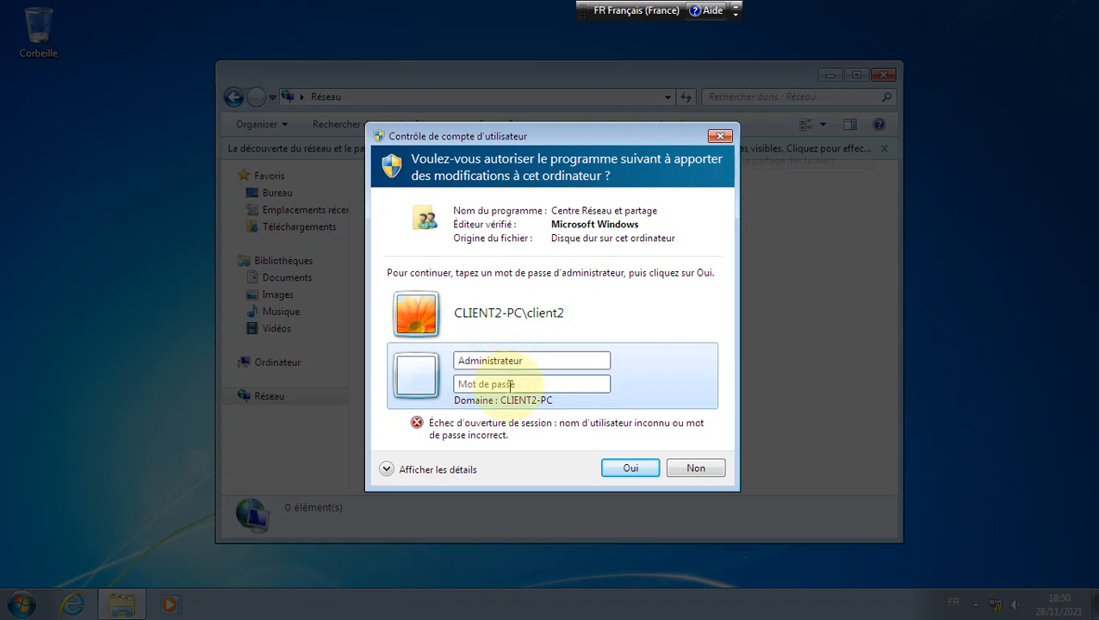
left_click(457, 362)
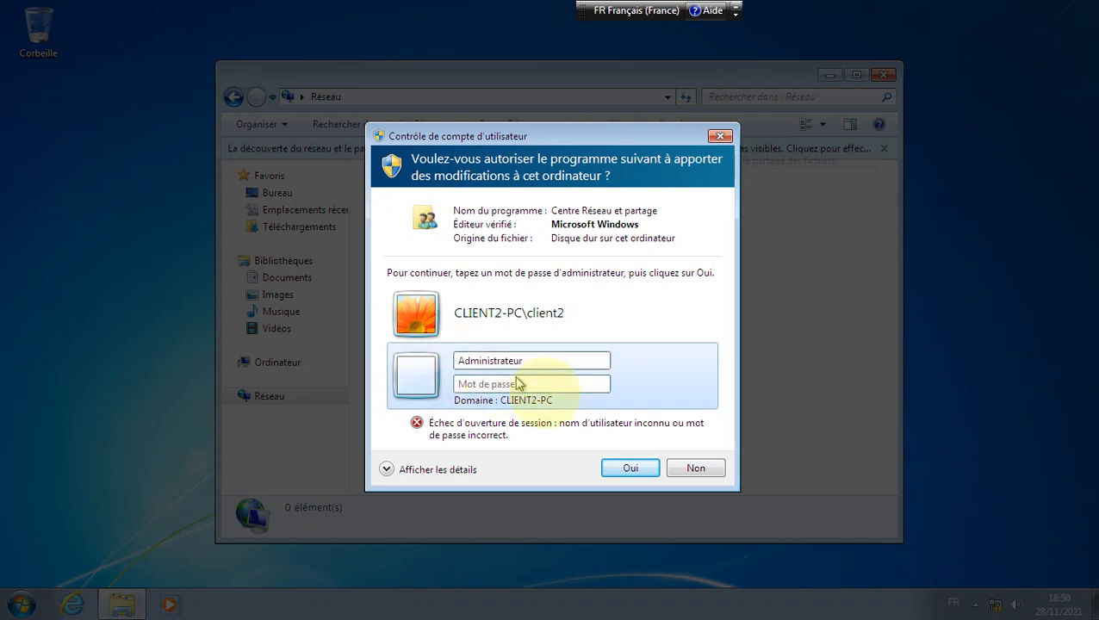
type("domaine")
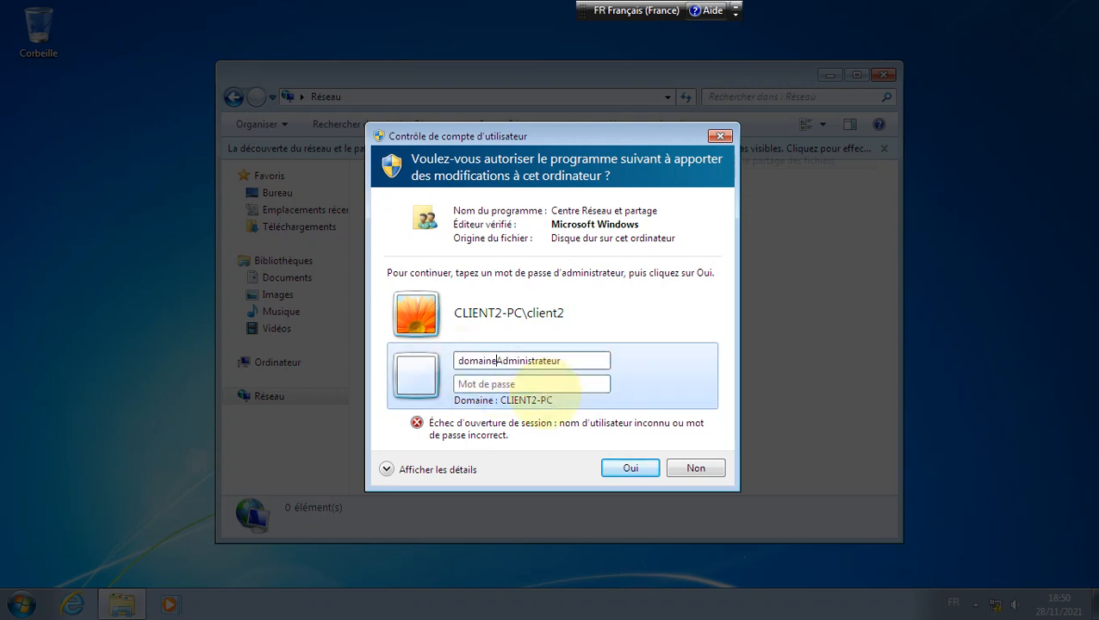
type("1\\")
left_click(534, 383)
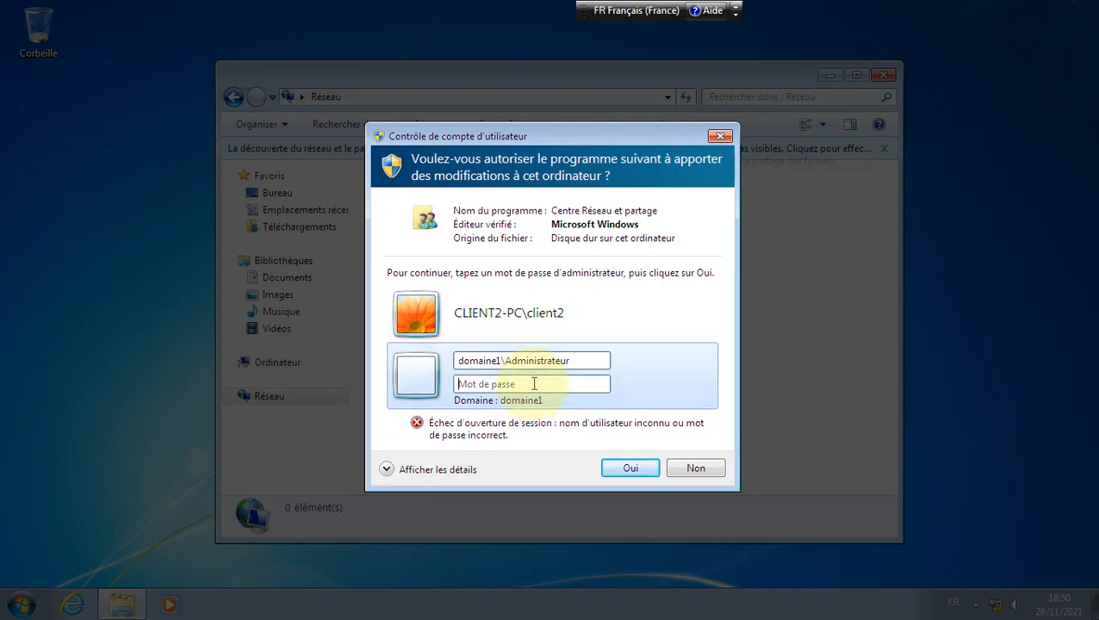
type("P")
key("Return")
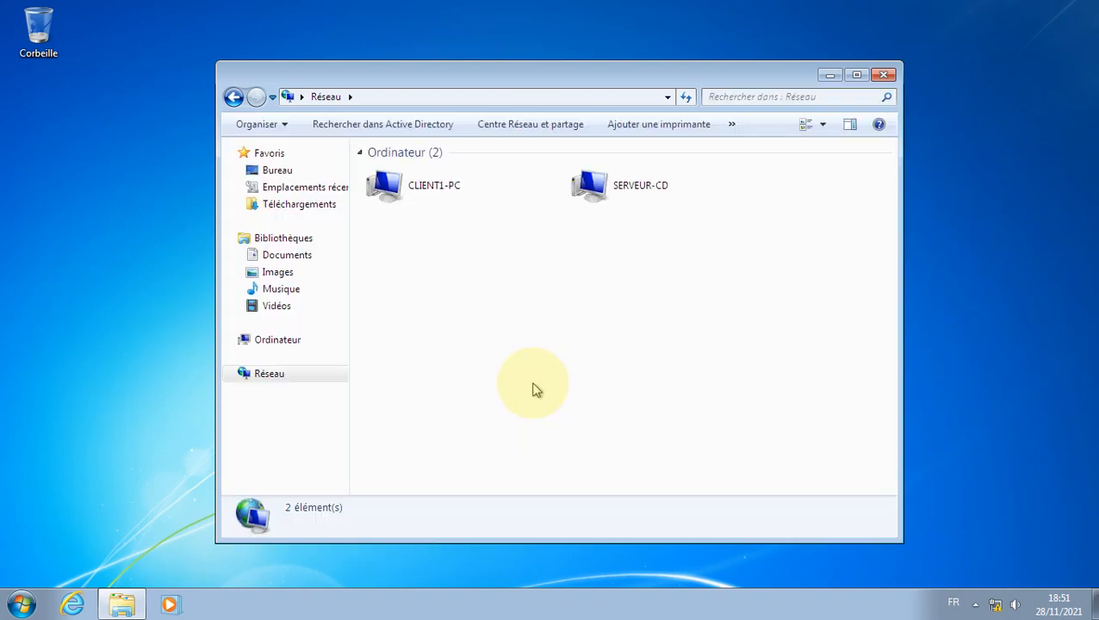
Step: Open SERVEUR-CD, view its netlogon and sysvol shares, then close the window
left_click(65, 474)
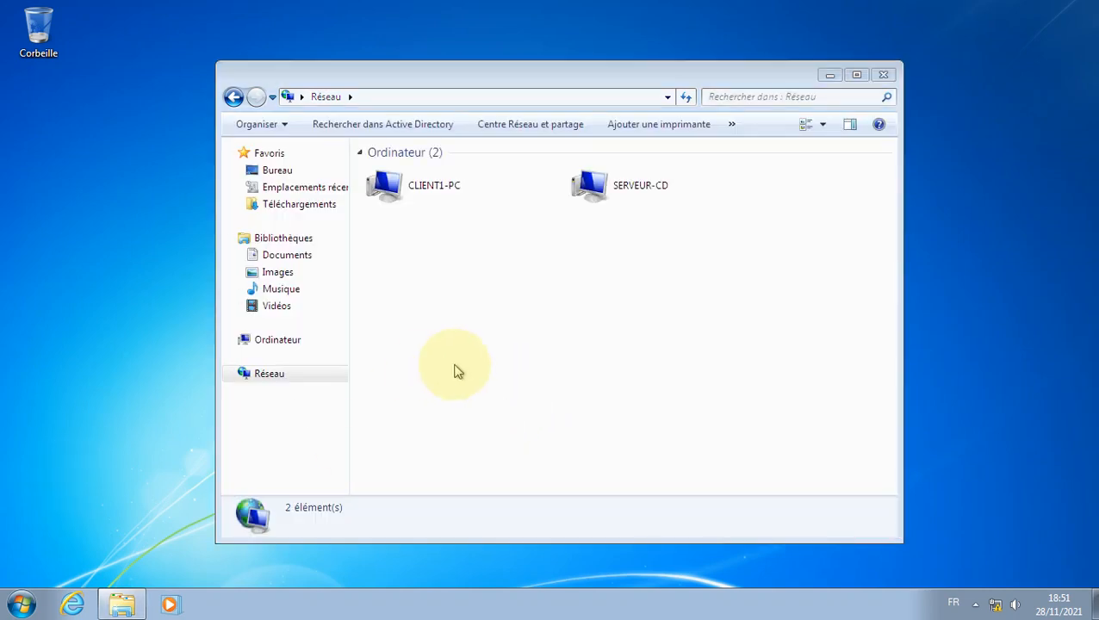
left_click(455, 365)
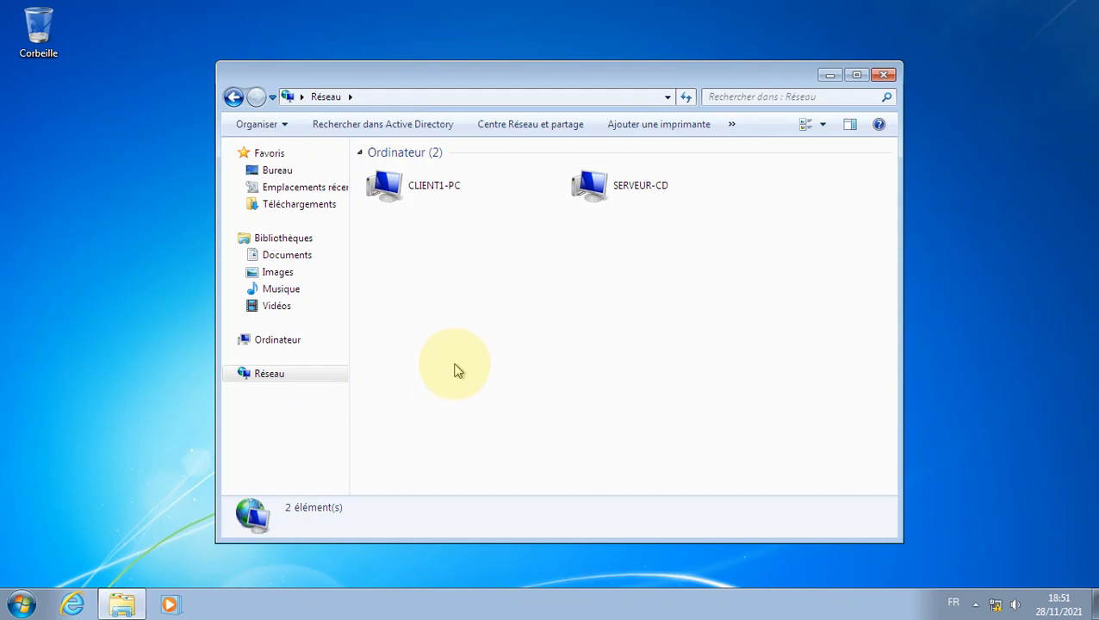
left_click(621, 183)
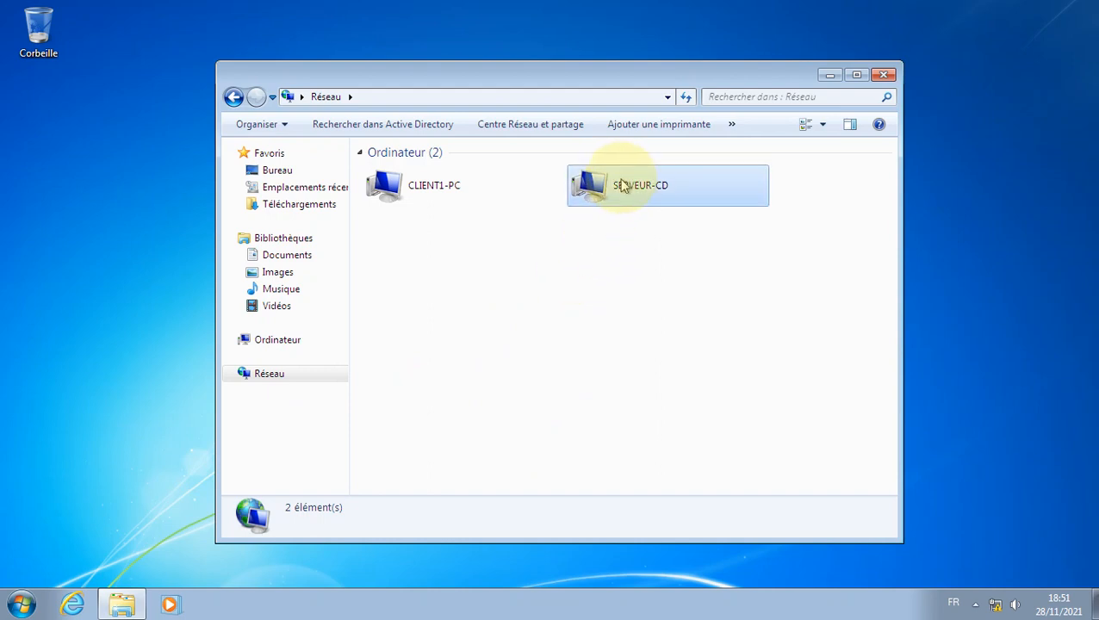
double_click(641, 193)
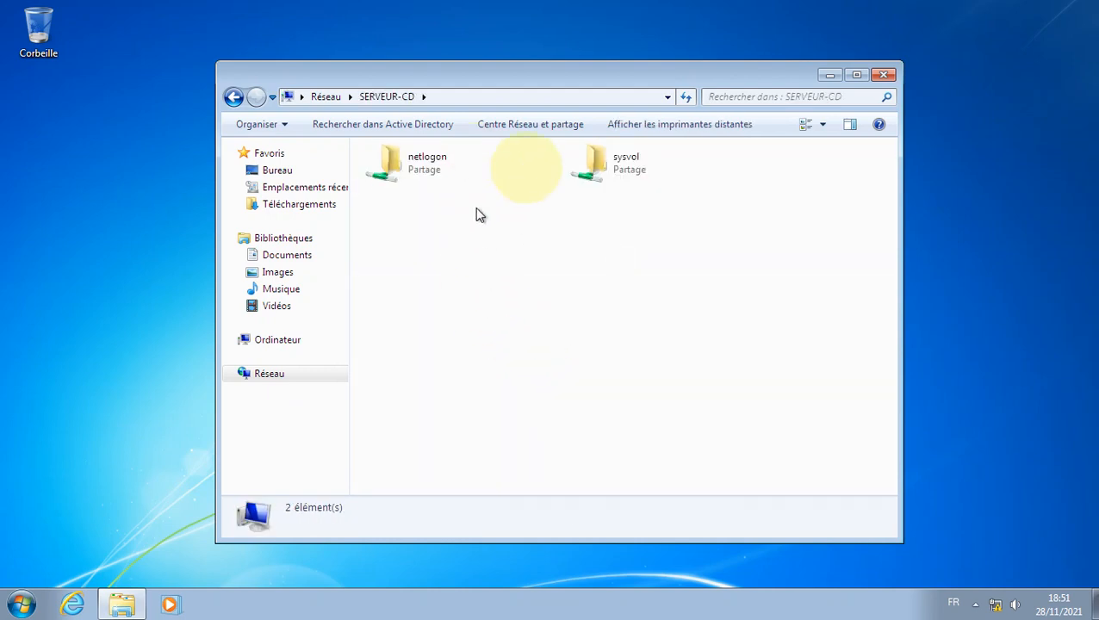
left_click(679, 177)
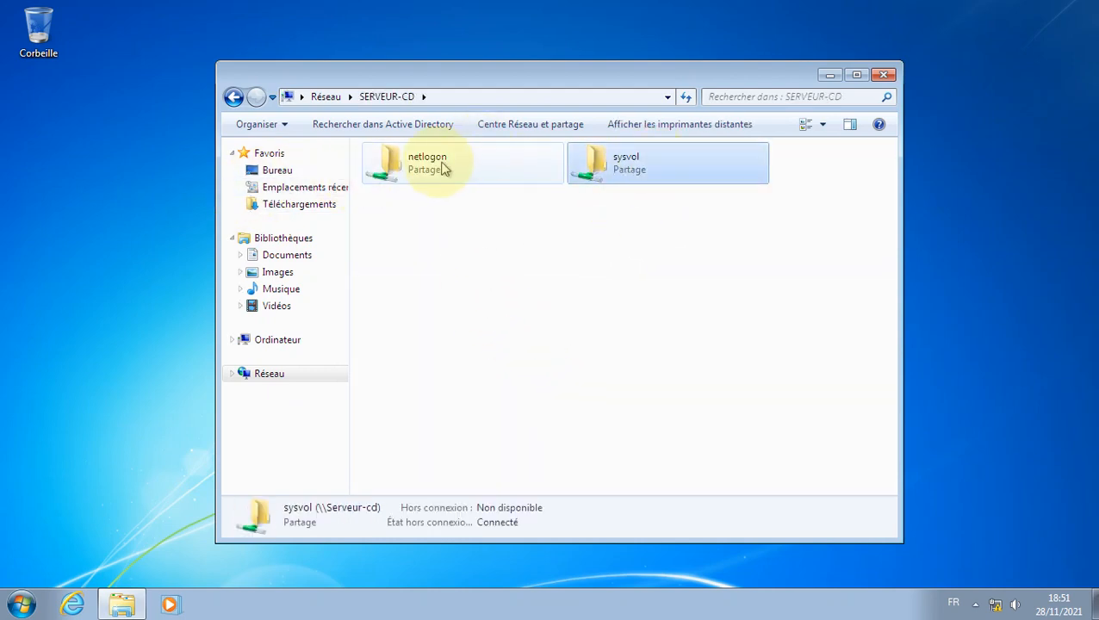
left_click(430, 162)
left_click(641, 181)
left_click(632, 244)
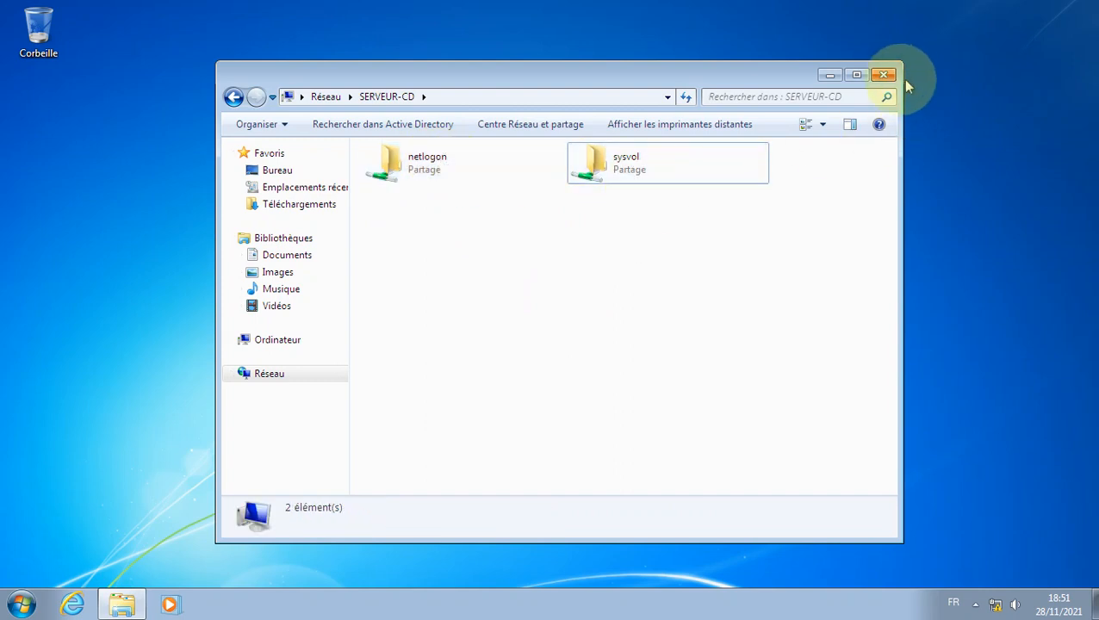
left_click(884, 75)
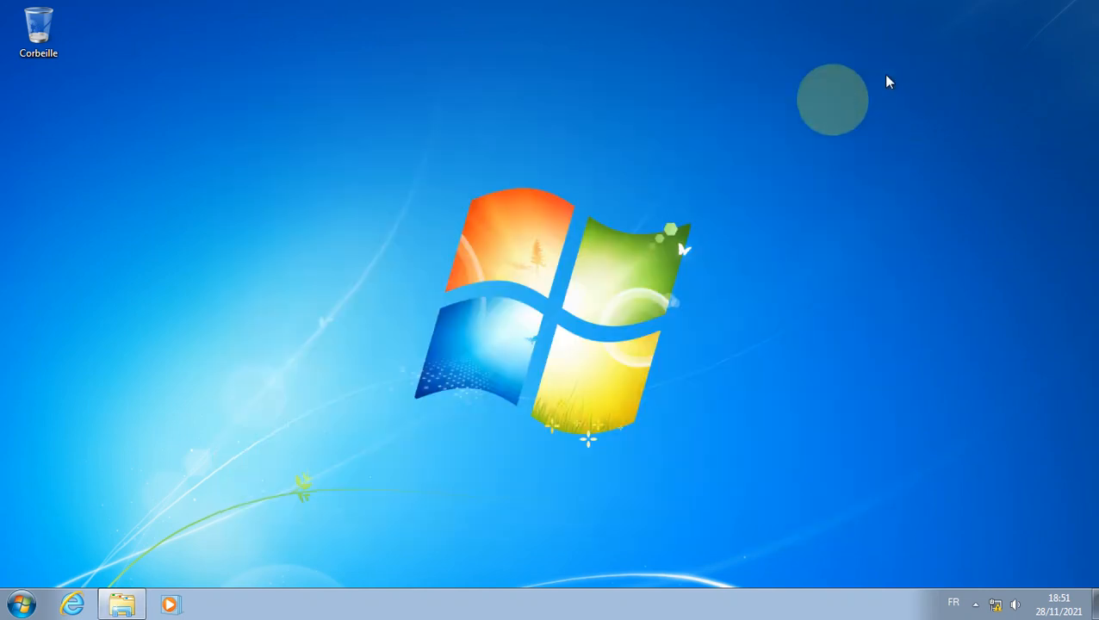
left_click(21, 604)
left_click(504, 172)
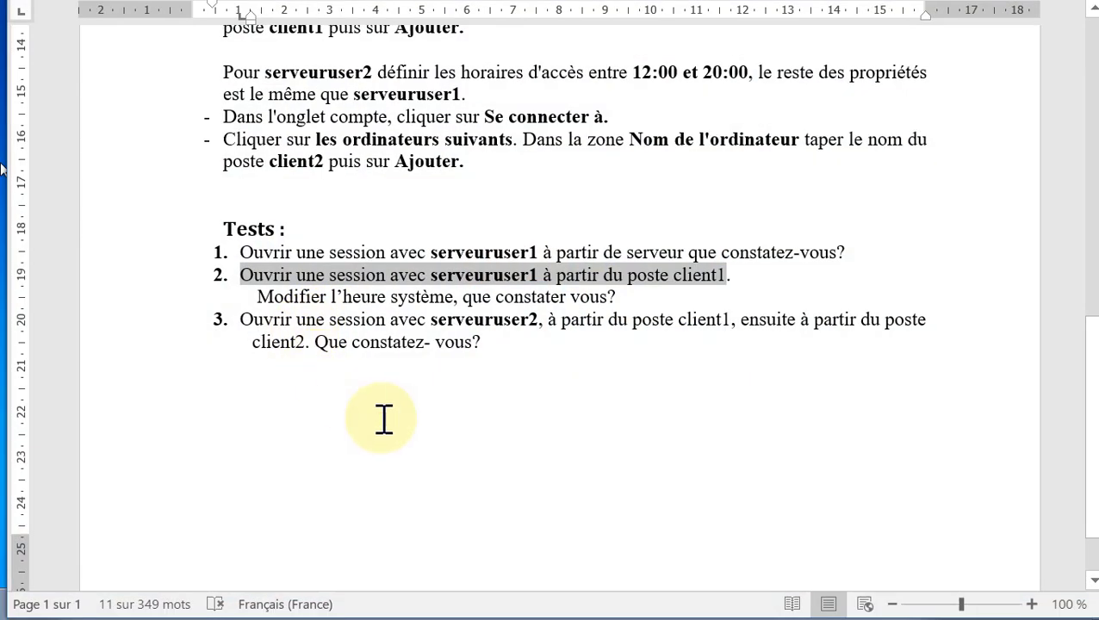
left_click(380, 417)
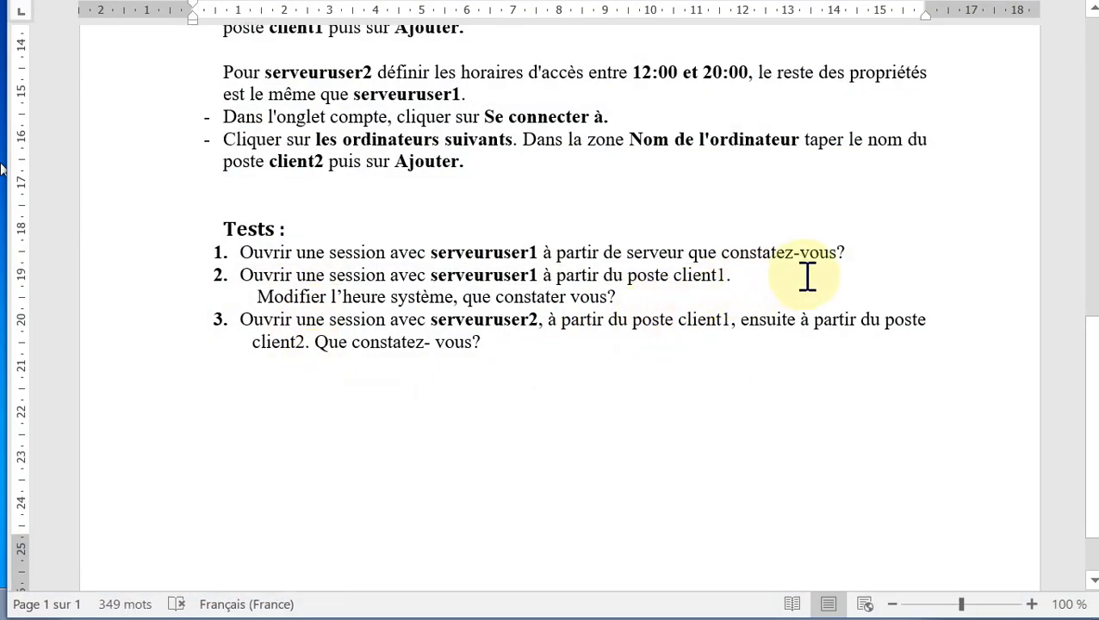
left_click(862, 249)
left_click(779, 275)
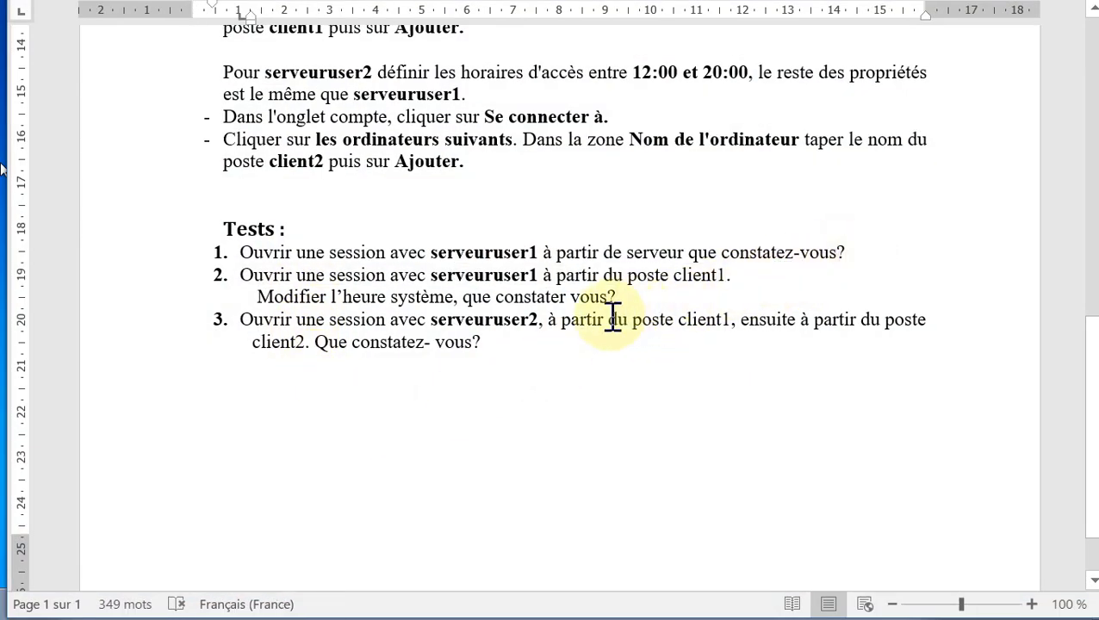
left_click(517, 349)
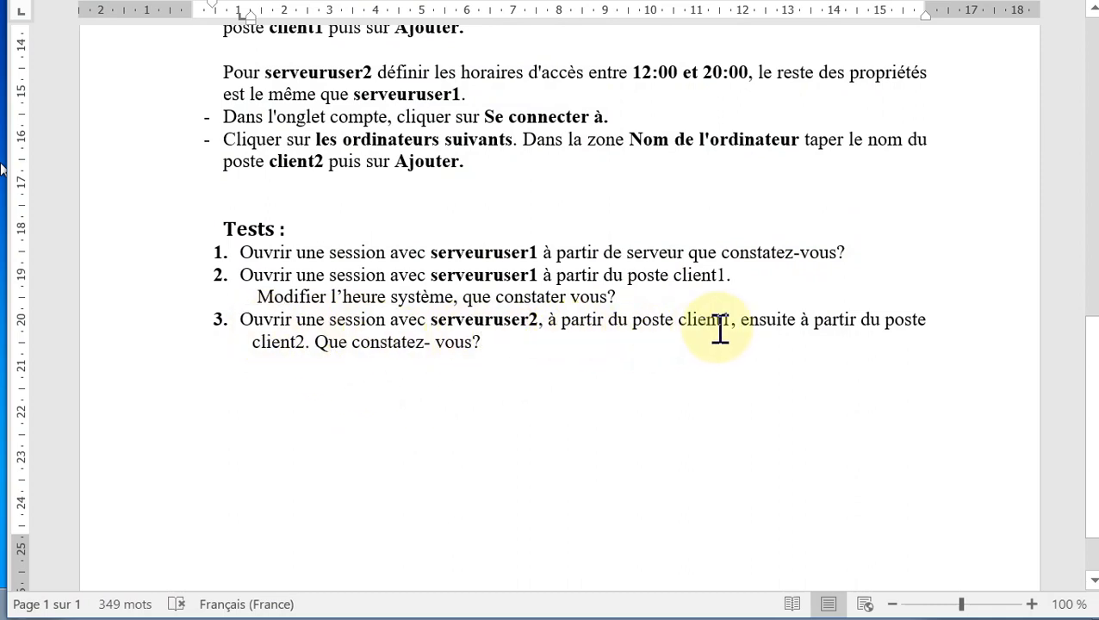
left_click(577, 361)
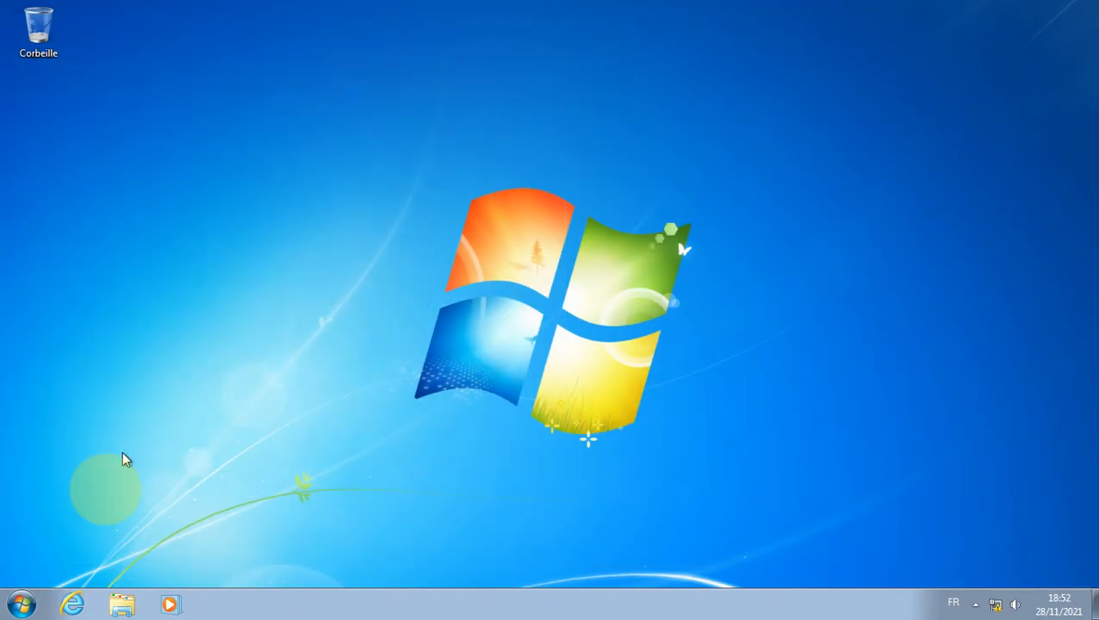
Step: Log off both open sessions with Start > Fermer la session
left_click(17, 605)
mouse_move(310, 563)
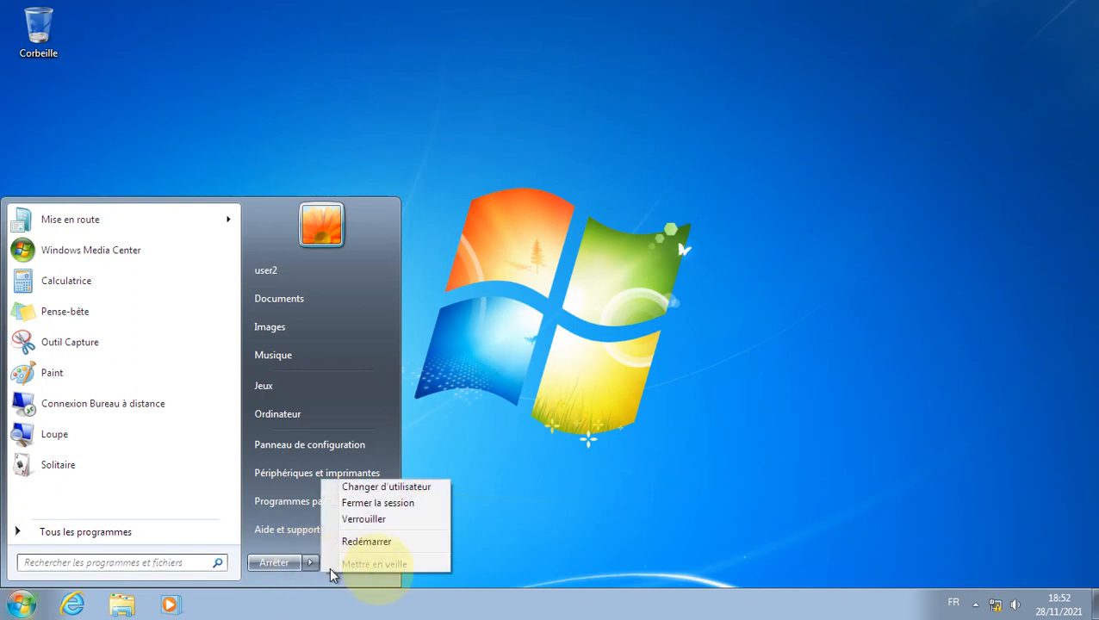
left_click(423, 504)
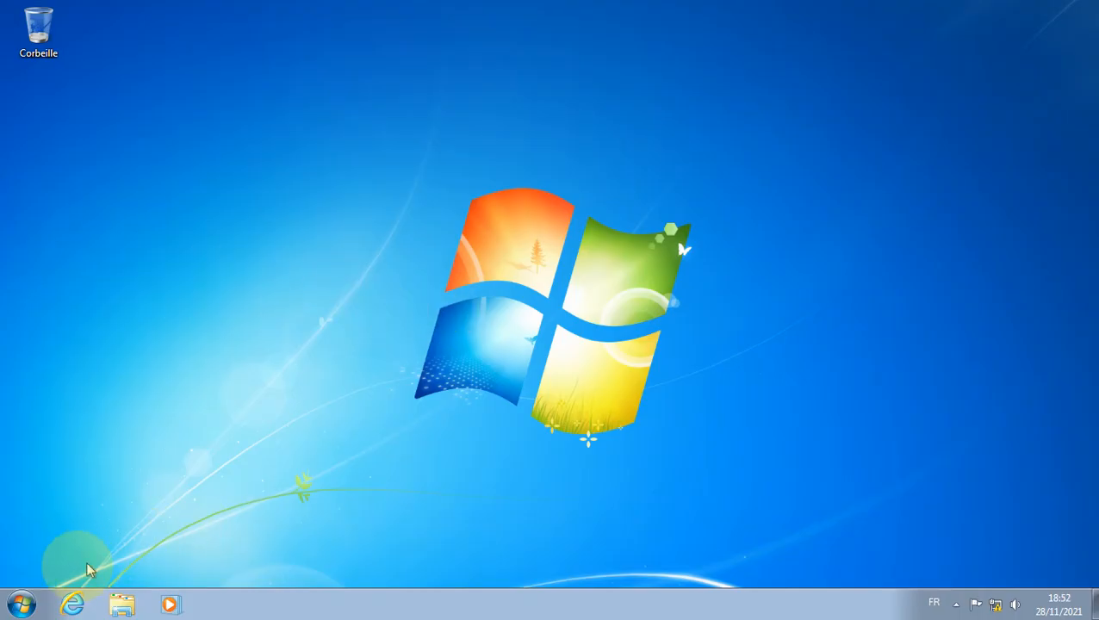
left_click(20, 606)
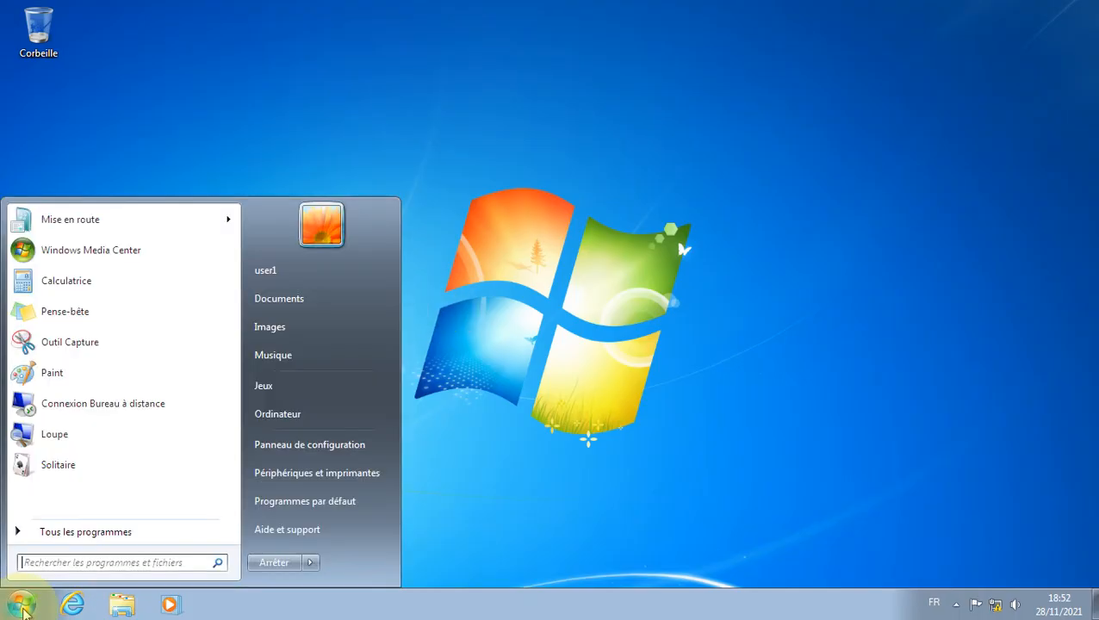
left_click(311, 564)
left_click(420, 506)
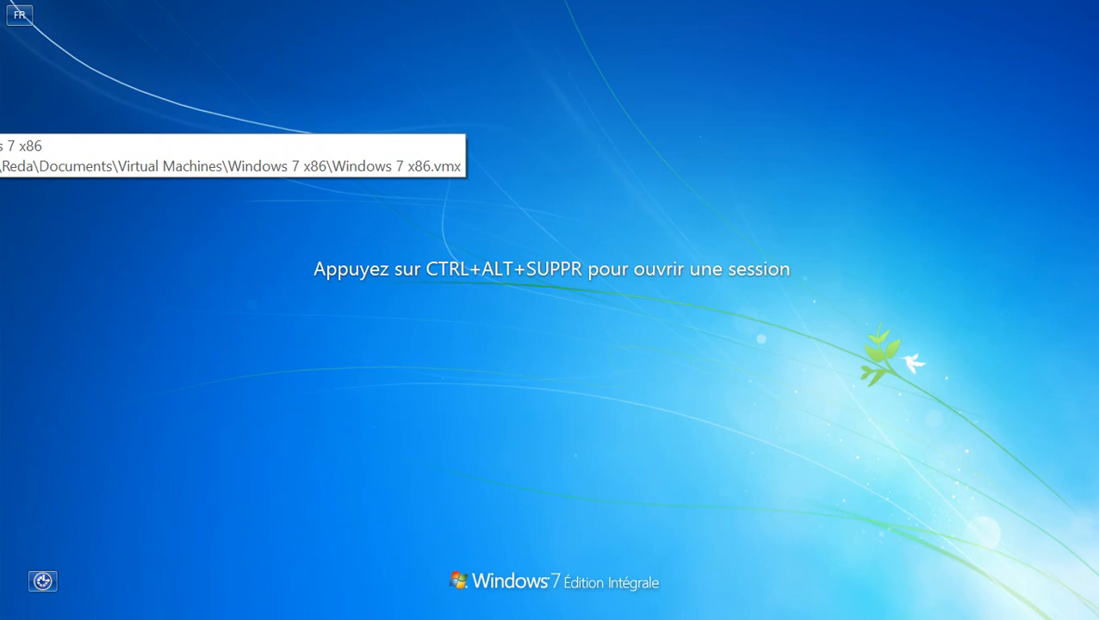
Step: Send Ctrl+Alt+Del and attempt logon as domaine1\serveuruser2 with its password
left_click(2, 2)
left_click(67, 86)
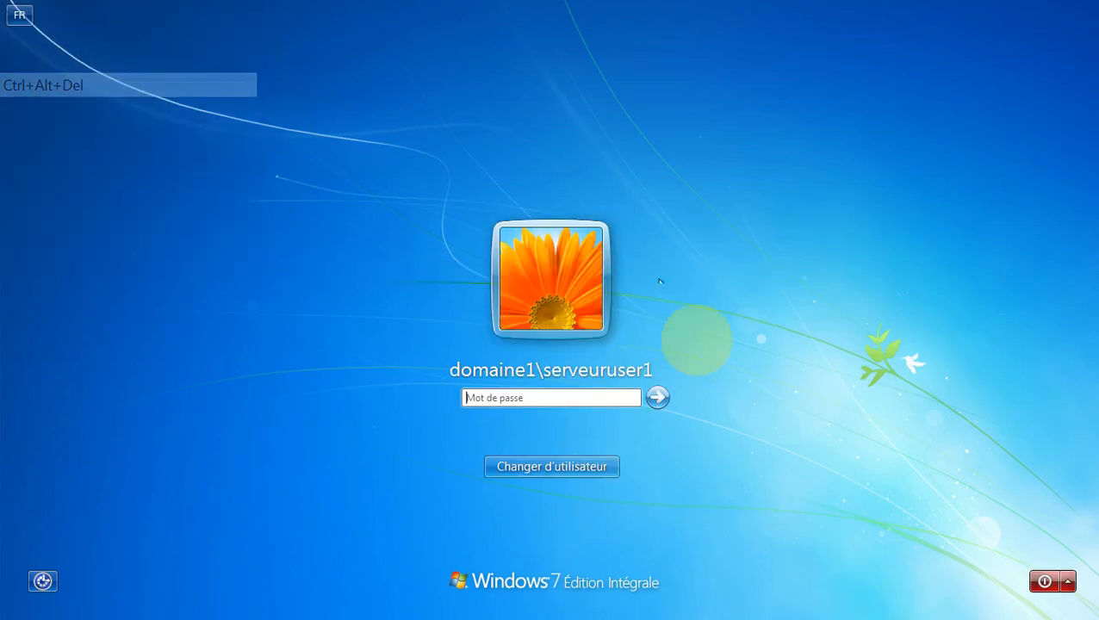
left_click(545, 467)
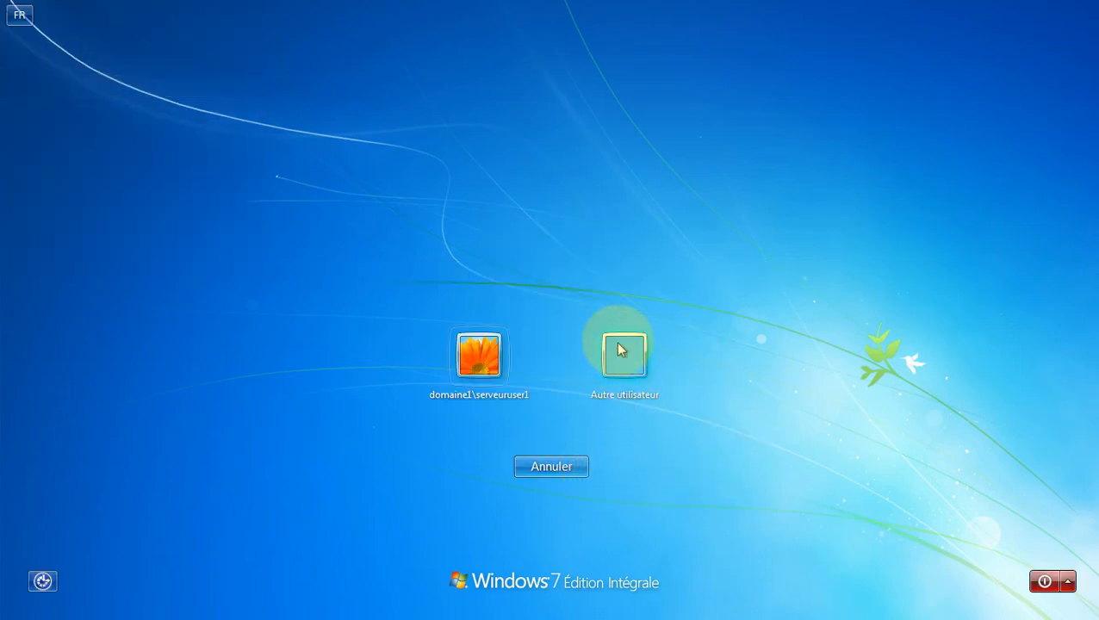
left_click(621, 349)
left_click(518, 348)
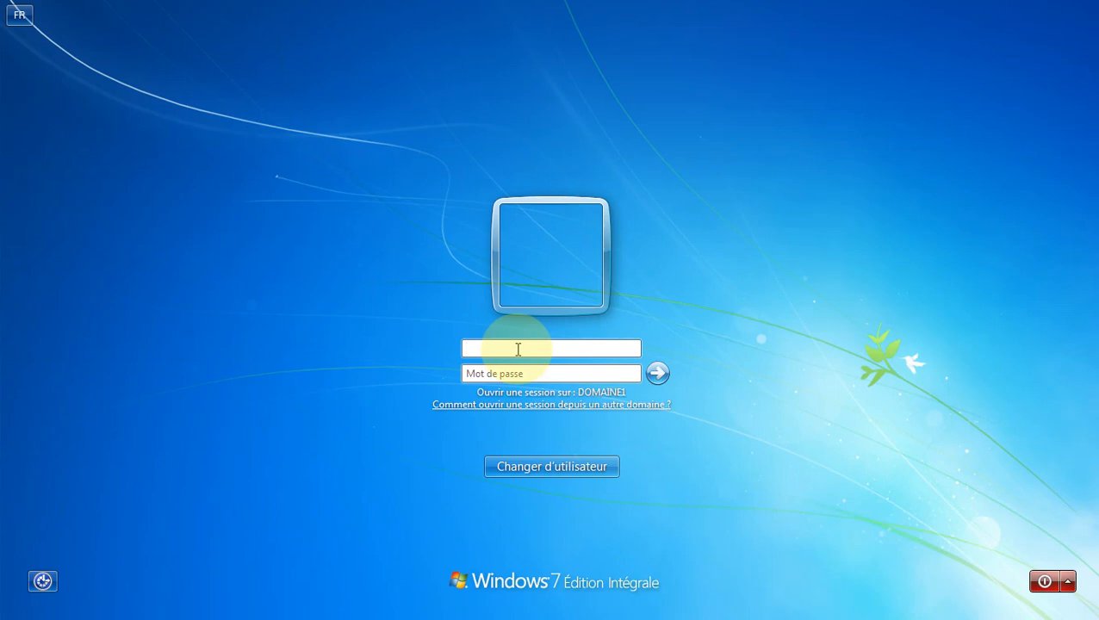
type("domaine1\\")
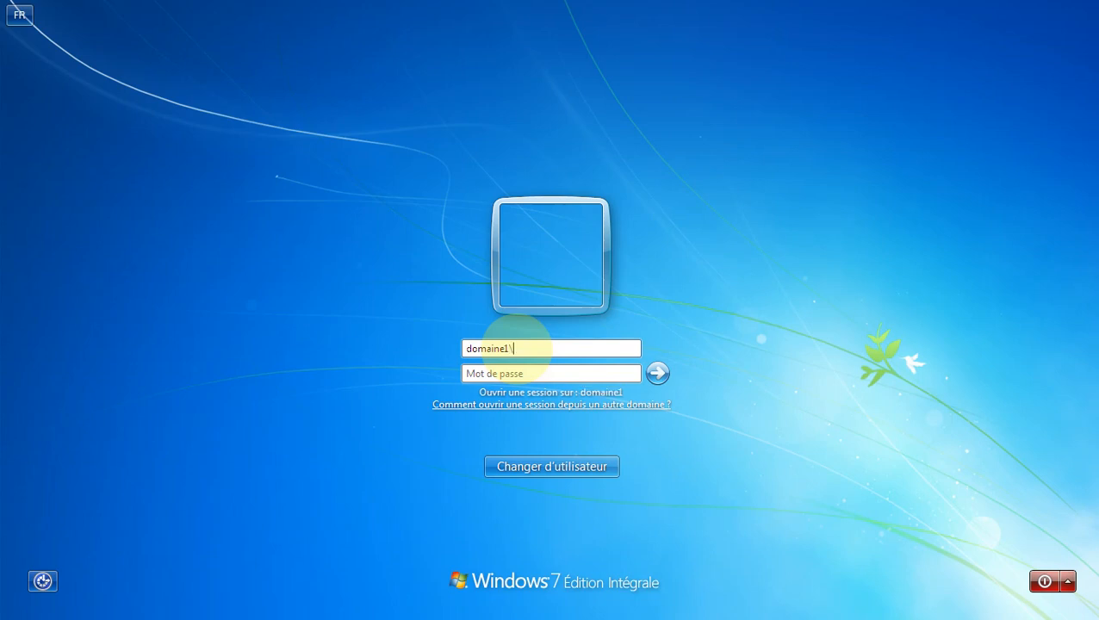
type("serveuruser2")
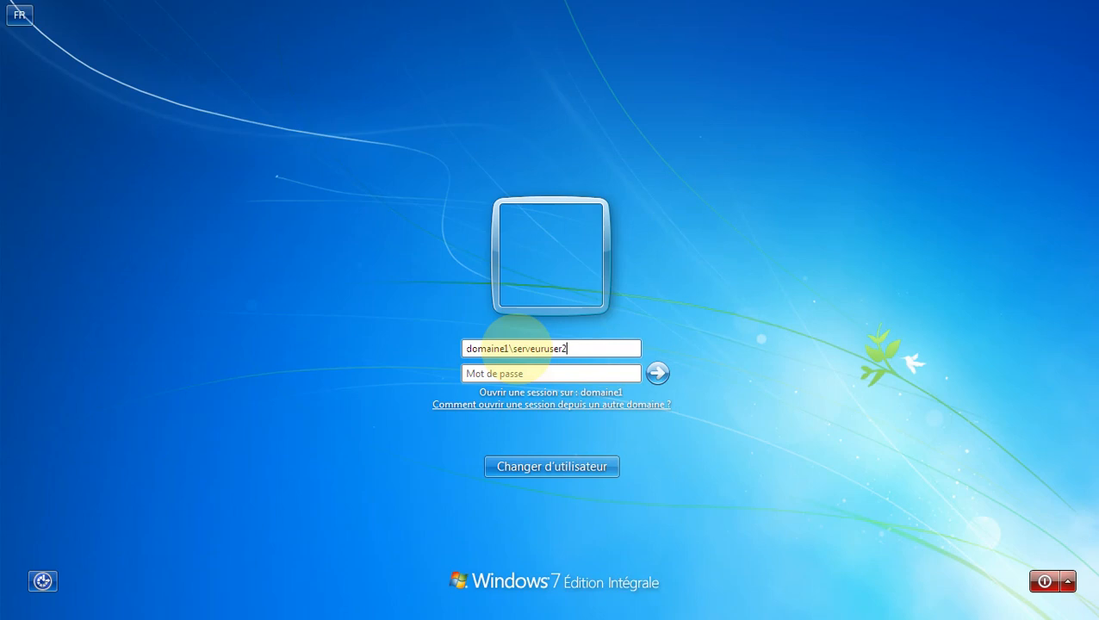
left_click(560, 373)
type("p")
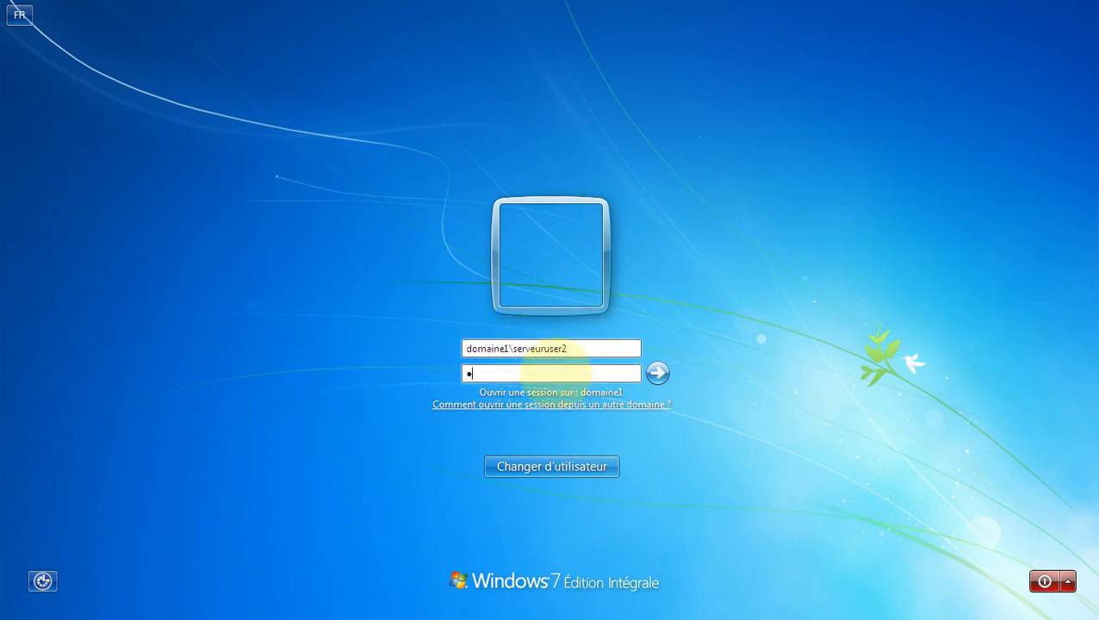
type("asswor")
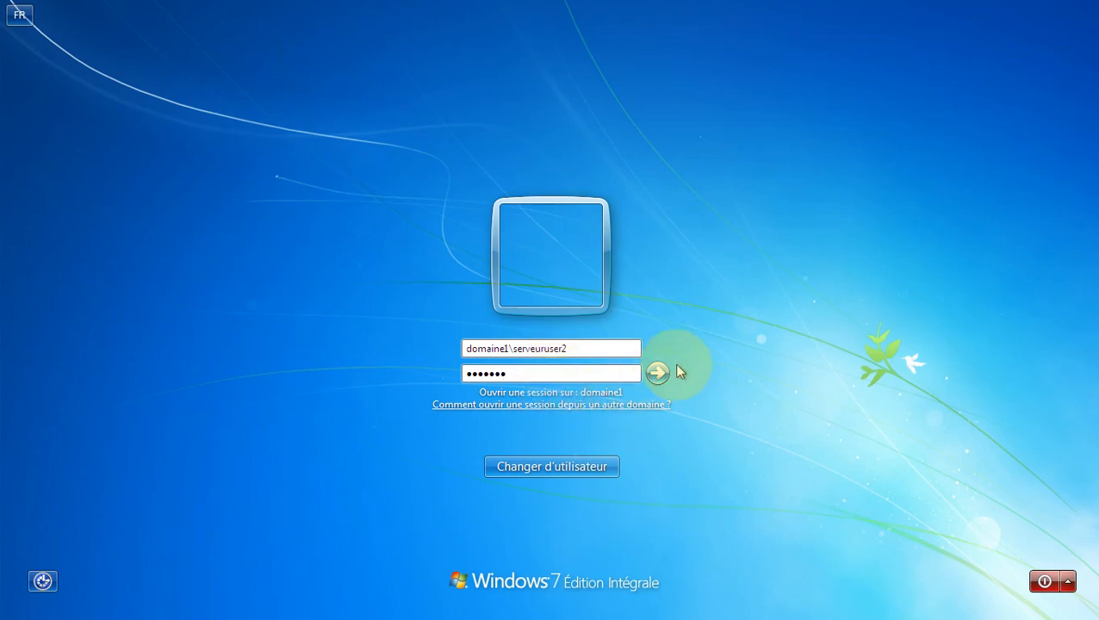
left_click(658, 373)
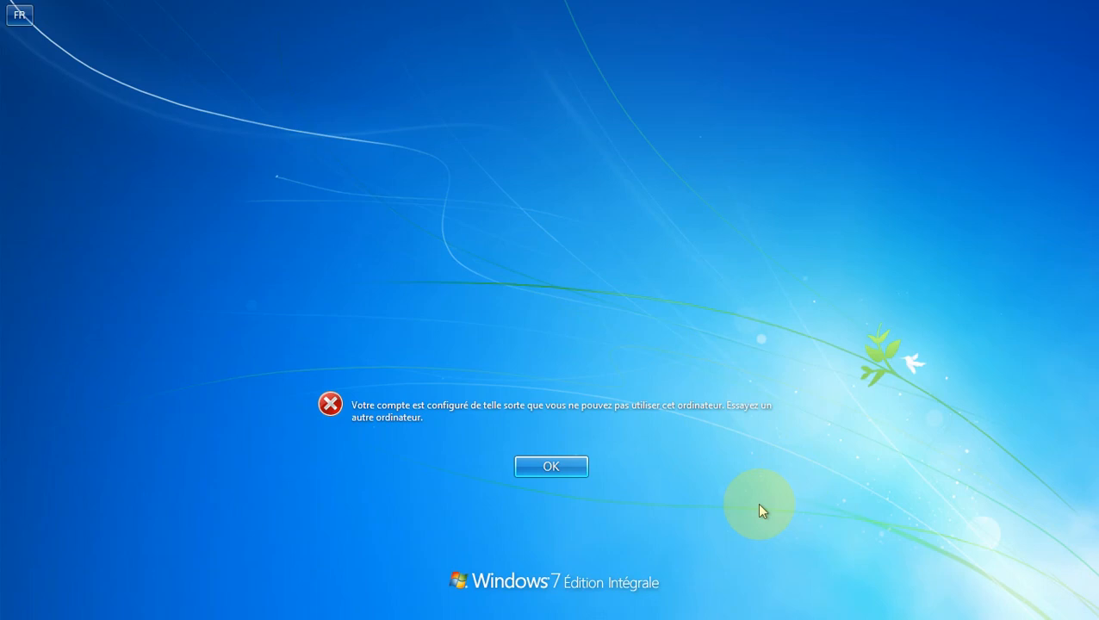
Step: Close the logon refusal and scroll Word up to the Exercice N°2 heading
left_click(555, 468)
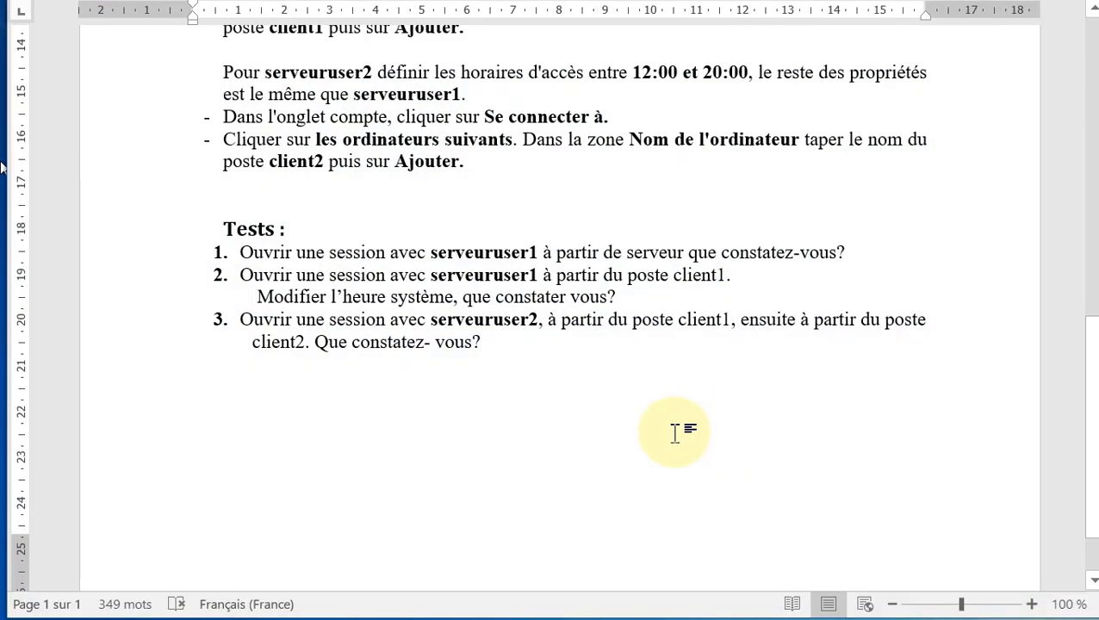
scroll(677, 434, "up", 1)
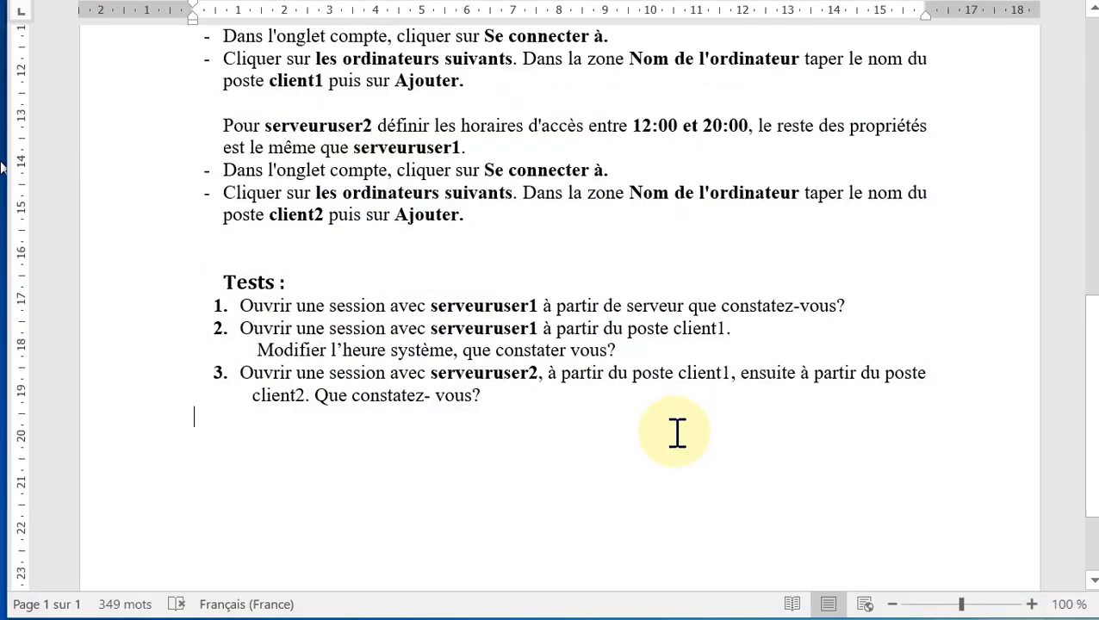
scroll(677, 433, "up", 10)
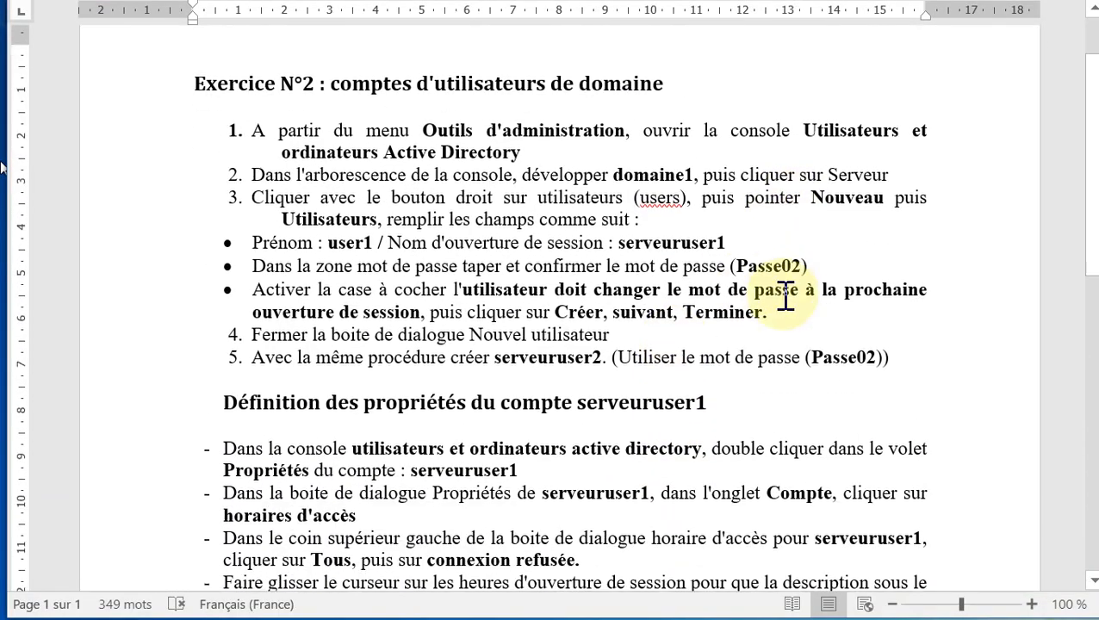